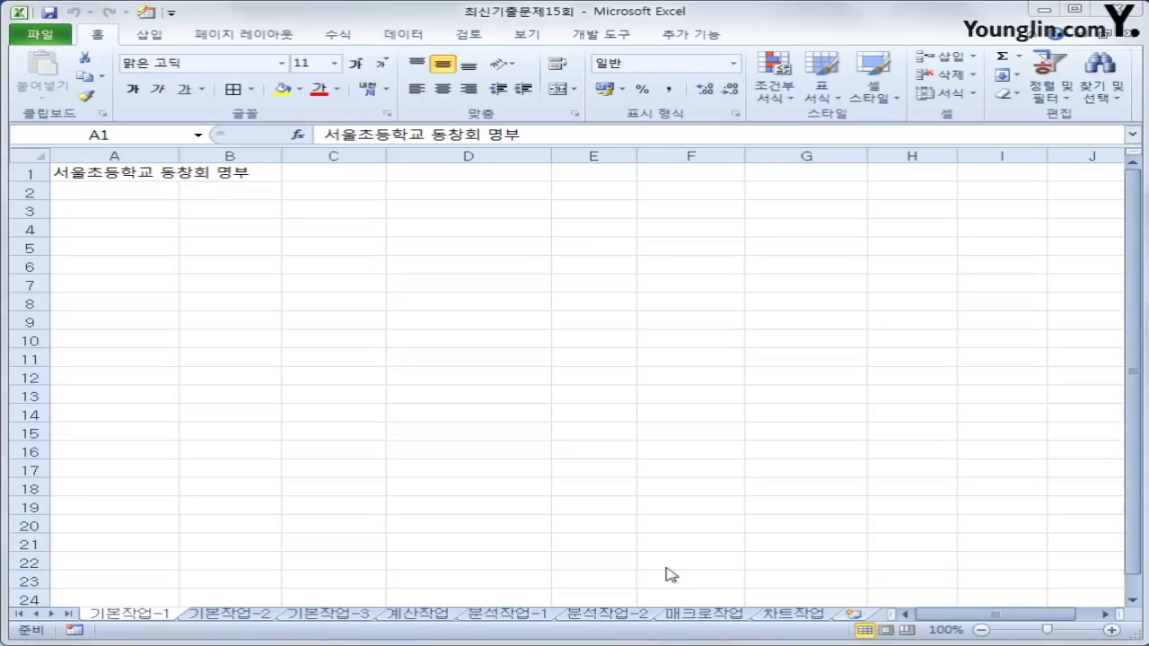
Step: On sheet 기본작업-2, merge and center the title 도서 위탁 판매 현황 across A1:H1
{"action": "left_click", "coordinate": [236, 618]}
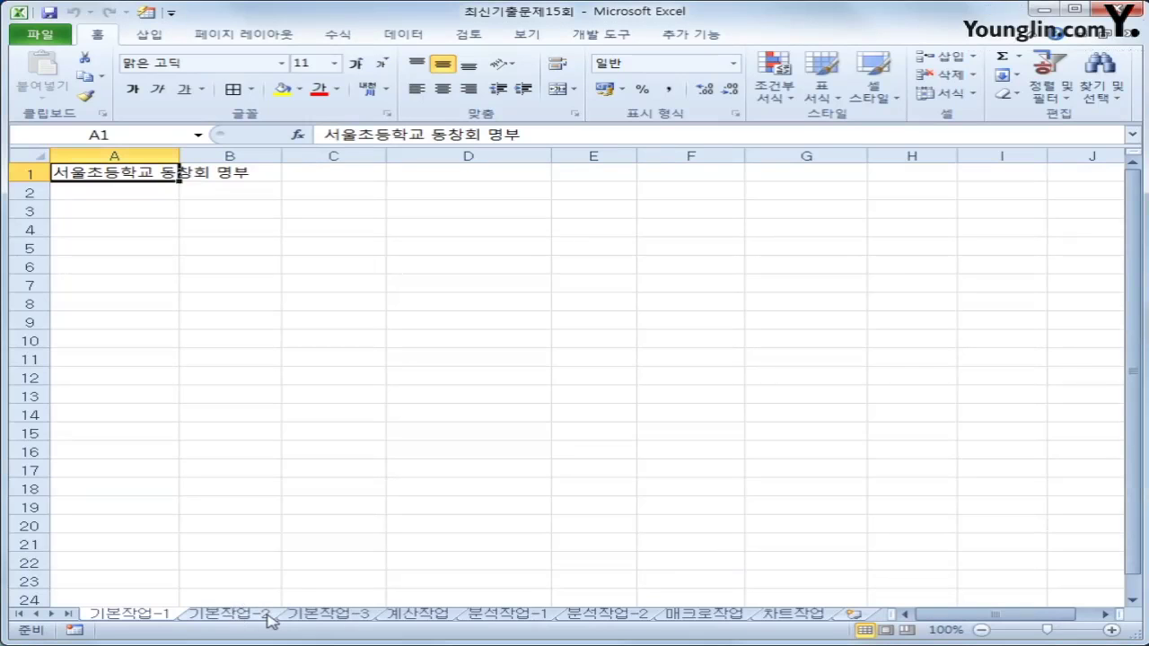
{"action": "left_click", "coordinate": [267, 617]}
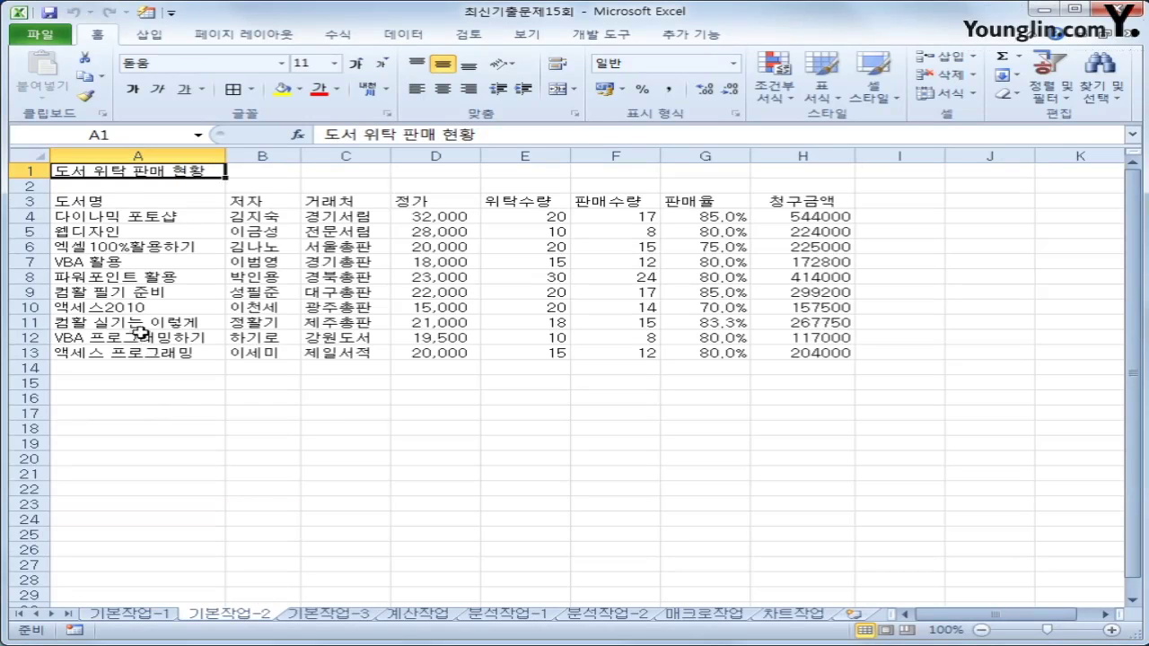
{"action": "left_click_drag", "start_coordinate": [85, 168], "coordinate": [810, 167]}
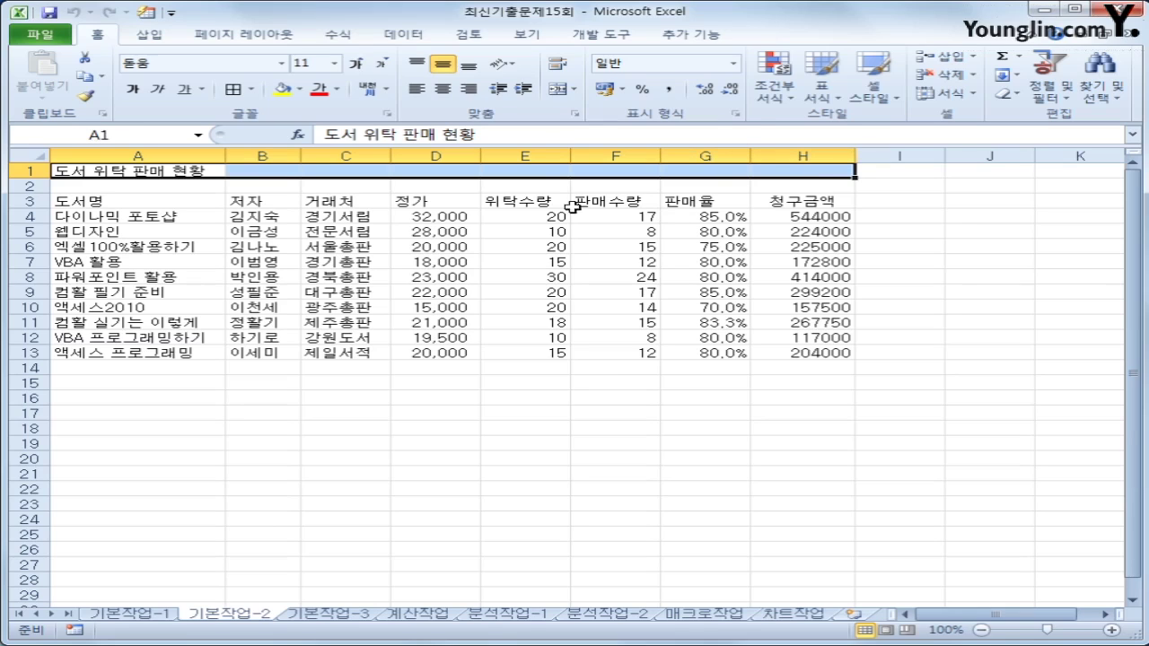
{"action": "left_click", "coordinate": [444, 90]}
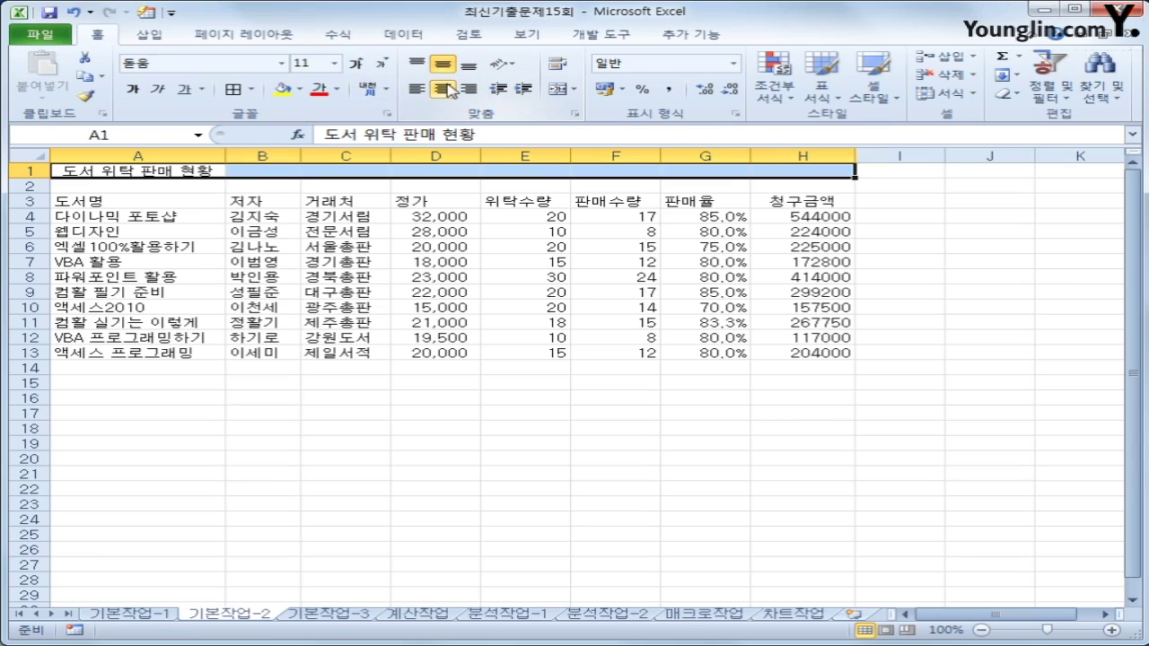
{"action": "left_click", "coordinate": [559, 90]}
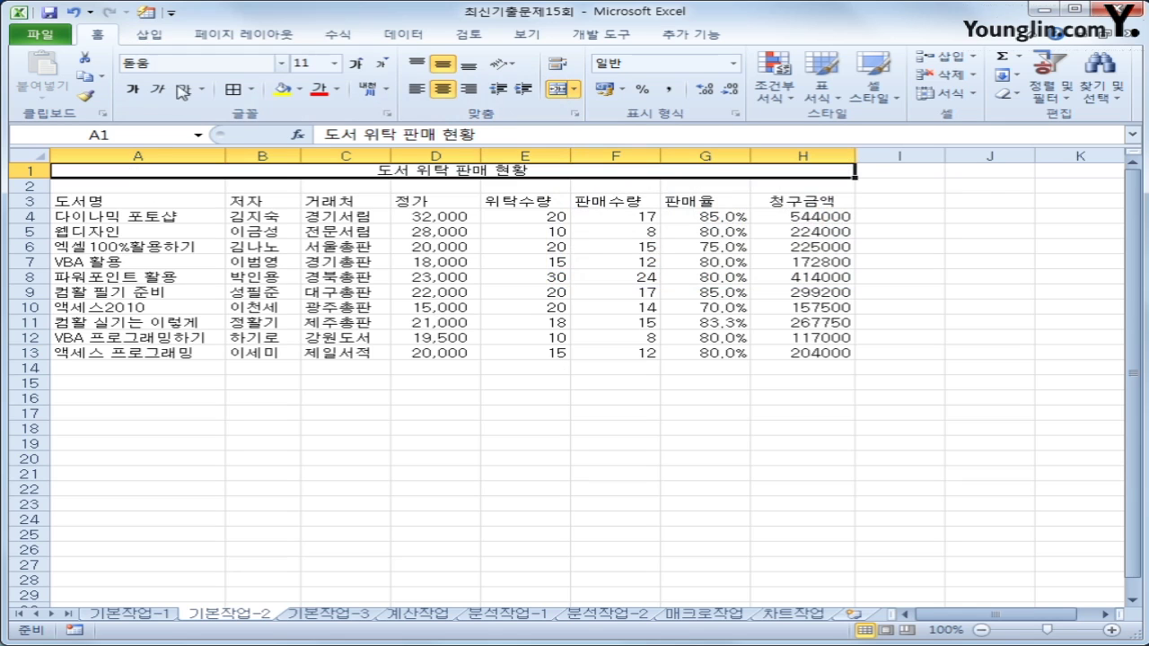
Step: Format the merged title in 바탕체, size 18, with bold, italic and underline
{"action": "left_click", "coordinate": [282, 64]}
{"action": "scroll", "coordinate": [380, 146], "scroll_direction": "down", "scroll_amount": 10}
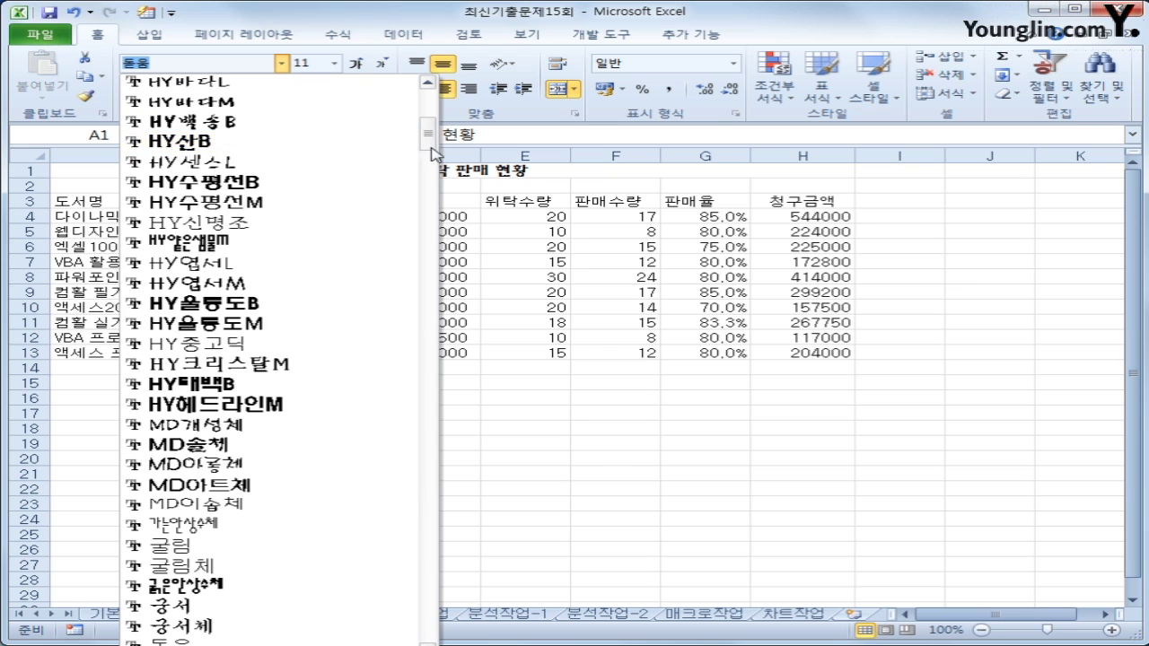
{"action": "scroll", "coordinate": [432, 155], "scroll_direction": "down", "scroll_amount": 6}
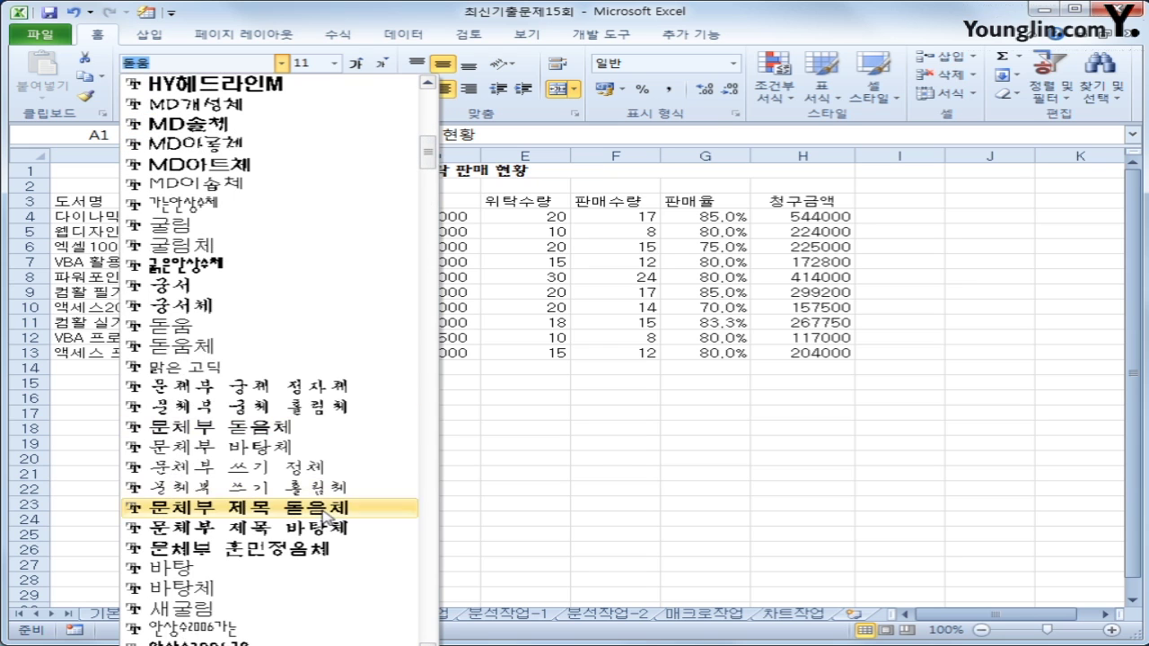
{"action": "left_click", "coordinate": [275, 587]}
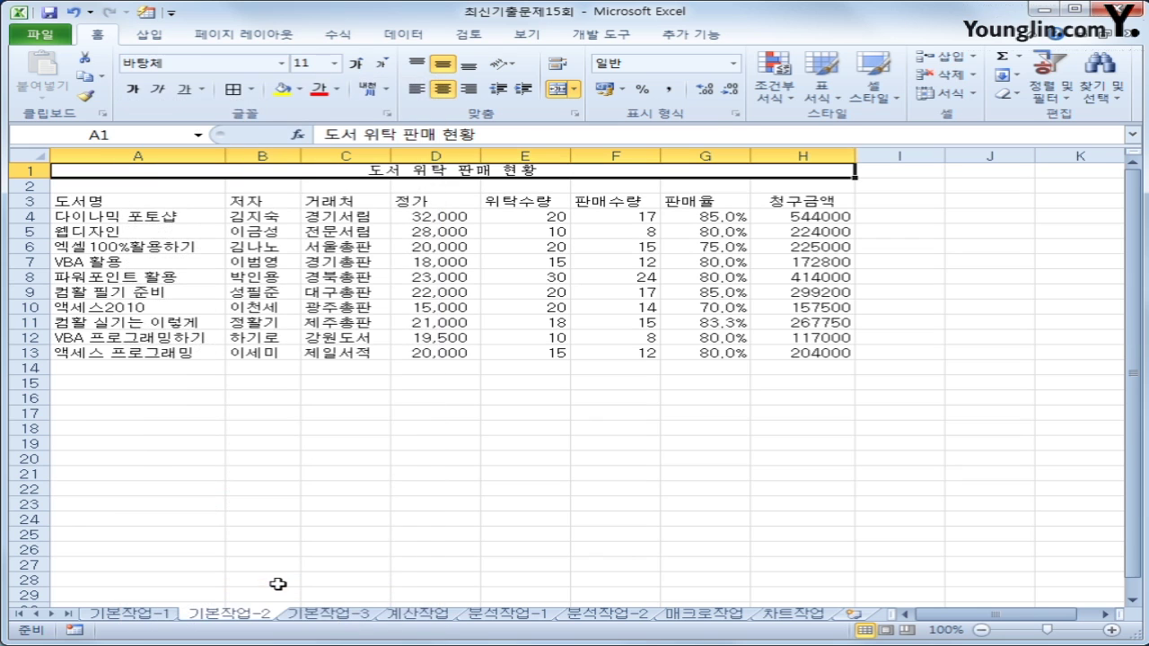
{"action": "left_click", "coordinate": [133, 89]}
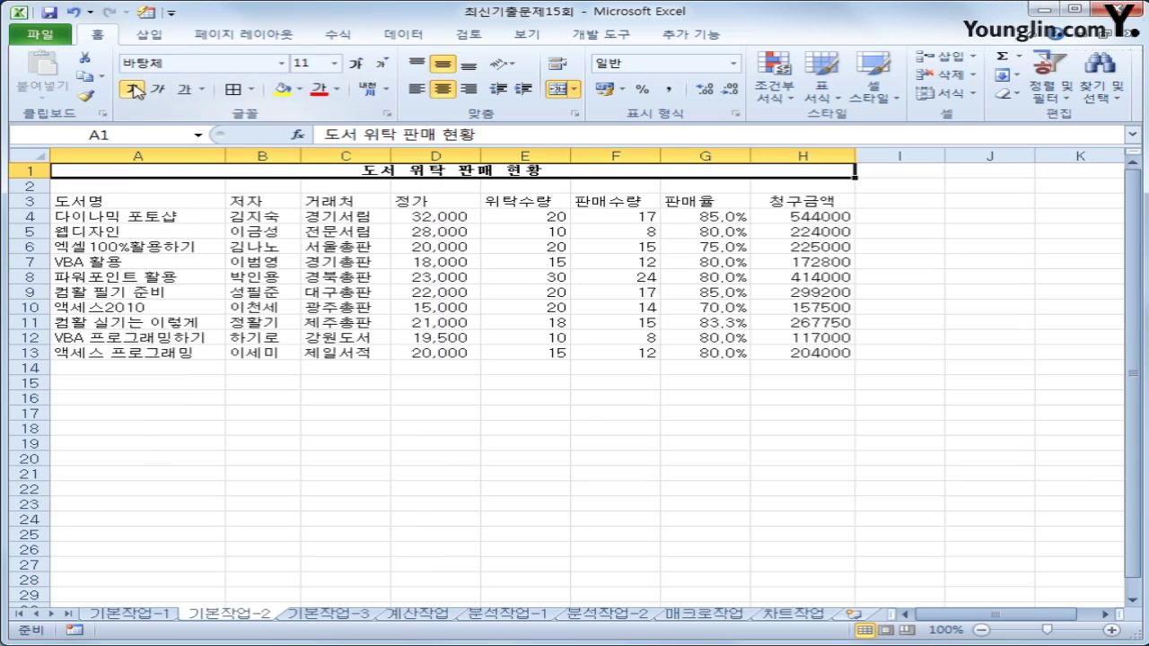
{"action": "left_click", "coordinate": [158, 89]}
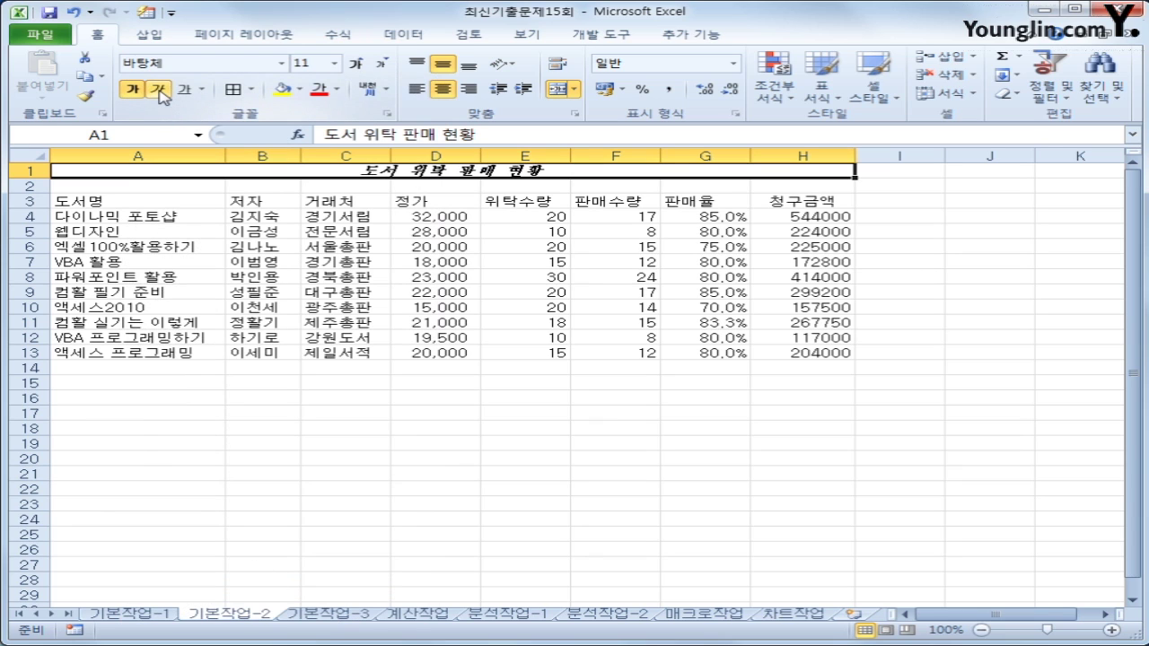
{"action": "left_click", "coordinate": [336, 63]}
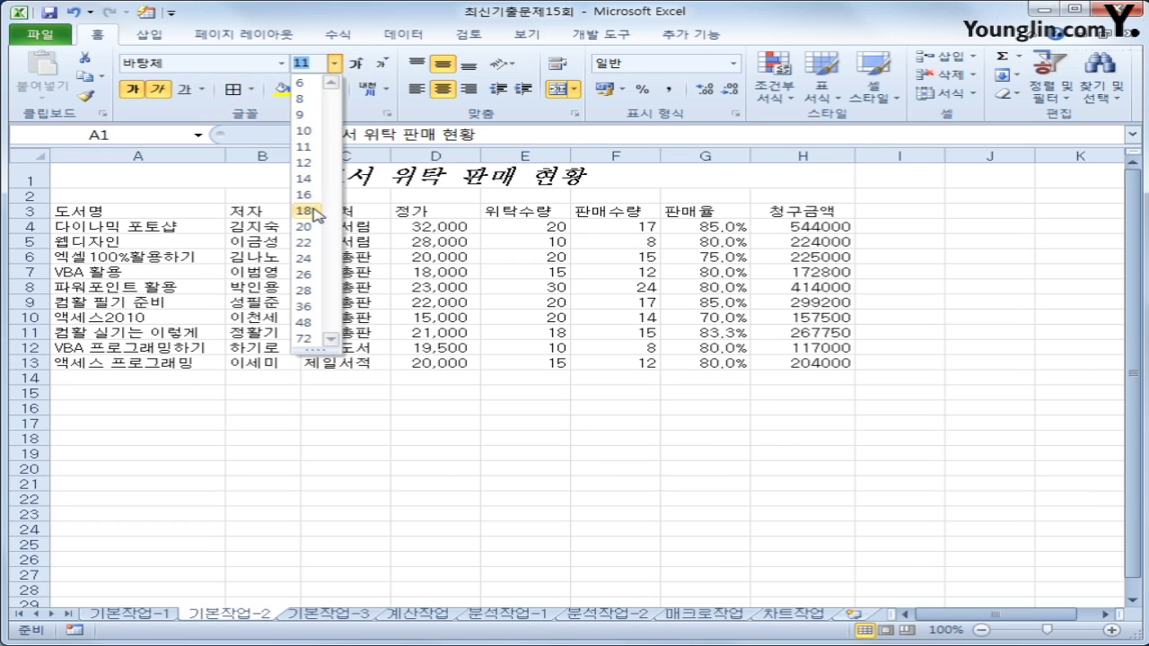
{"action": "left_click", "coordinate": [310, 210]}
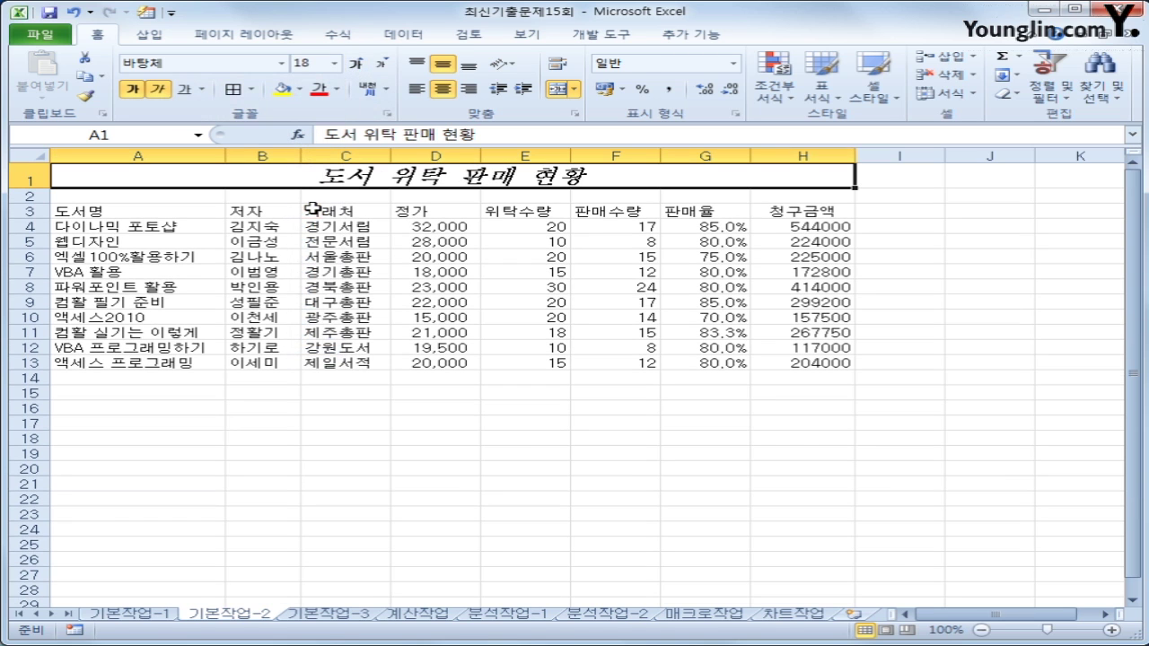
{"action": "left_click", "coordinate": [189, 91]}
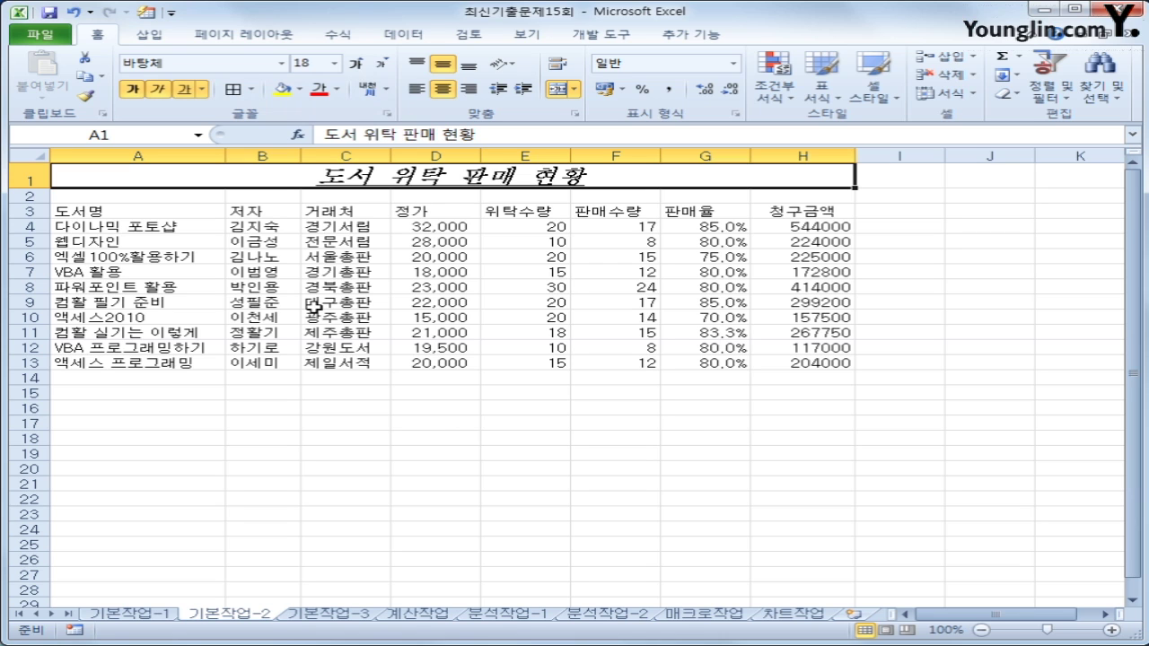
Step: Apply all borders to the table range A3:H13 and center its contents horizontally
{"action": "left_click_drag", "start_coordinate": [182, 216], "coordinate": [798, 363]}
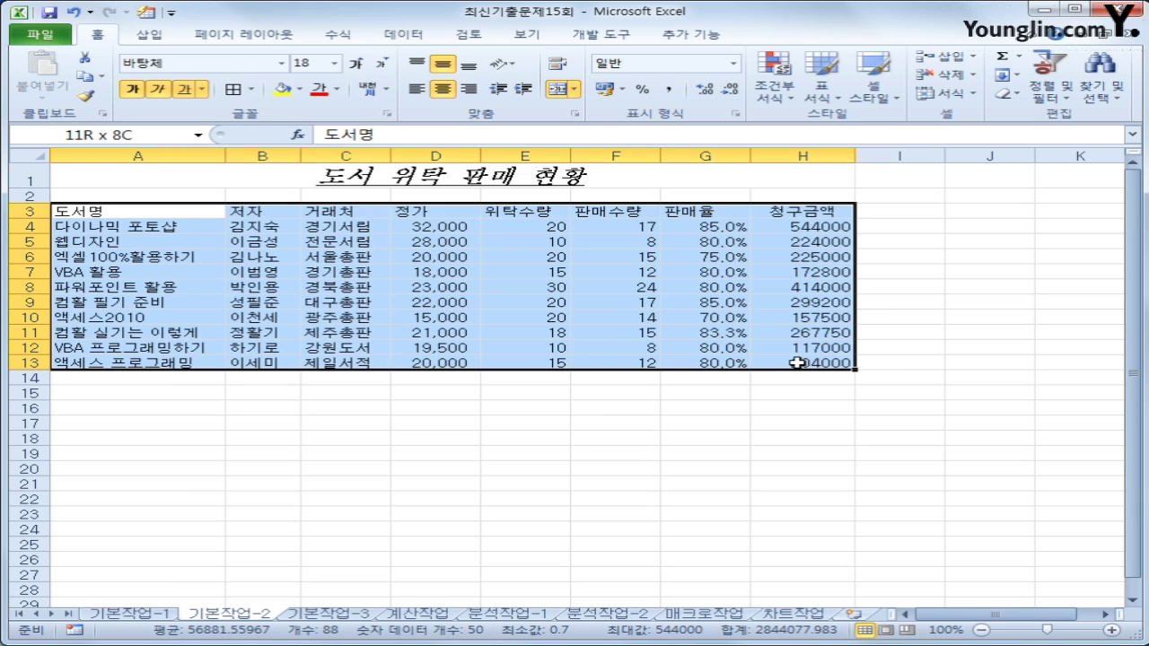
{"action": "left_click_drag", "start_coordinate": [798, 363], "coordinate": [797, 363]}
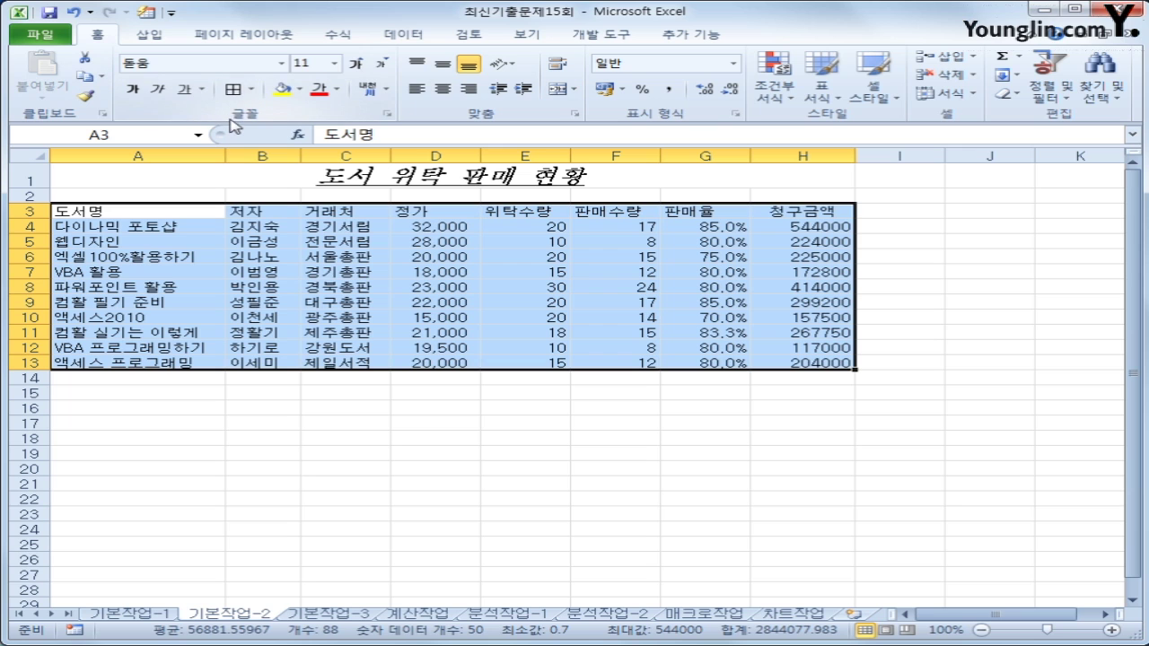
{"action": "left_click", "coordinate": [252, 90]}
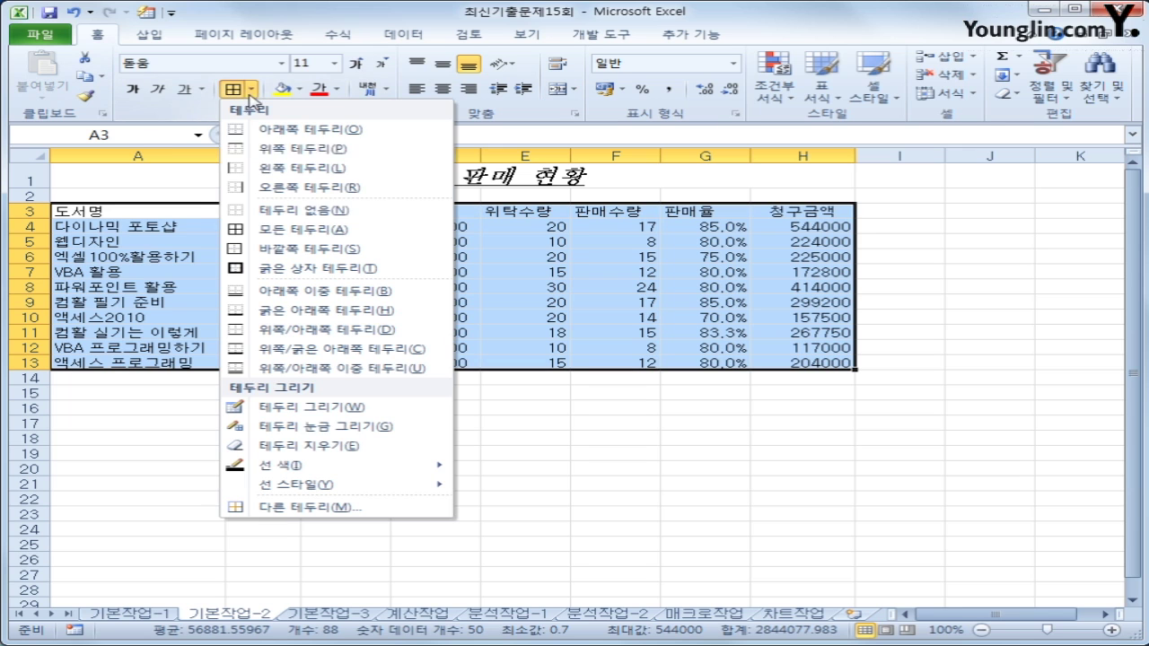
{"action": "left_click", "coordinate": [306, 230]}
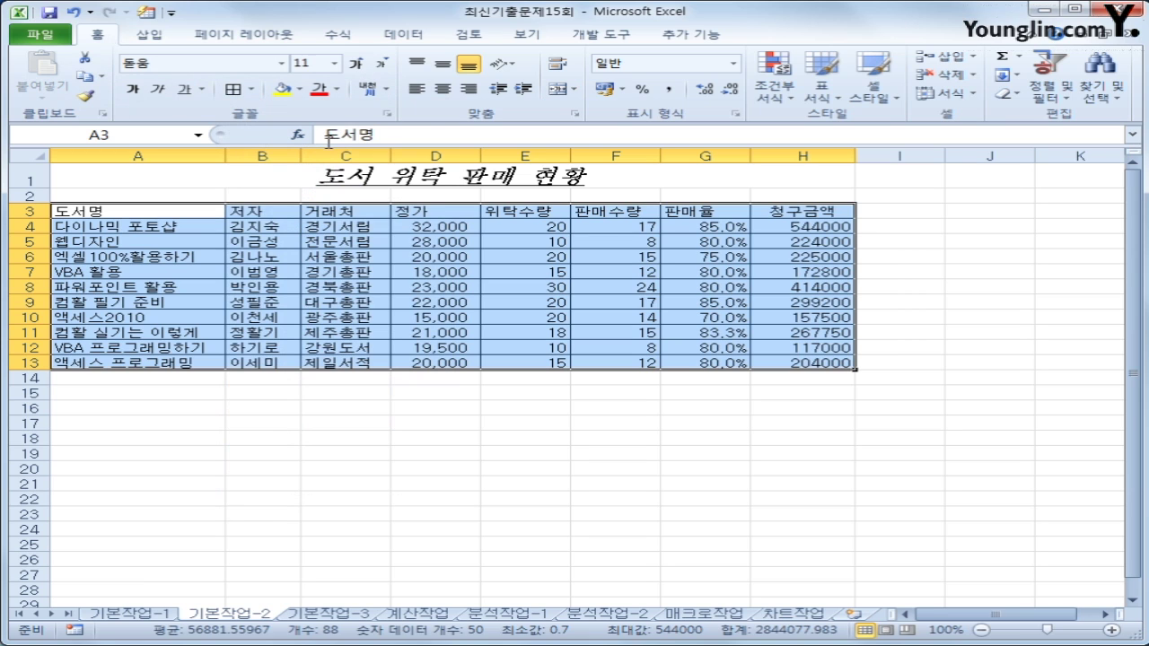
{"action": "left_click", "coordinate": [442, 92]}
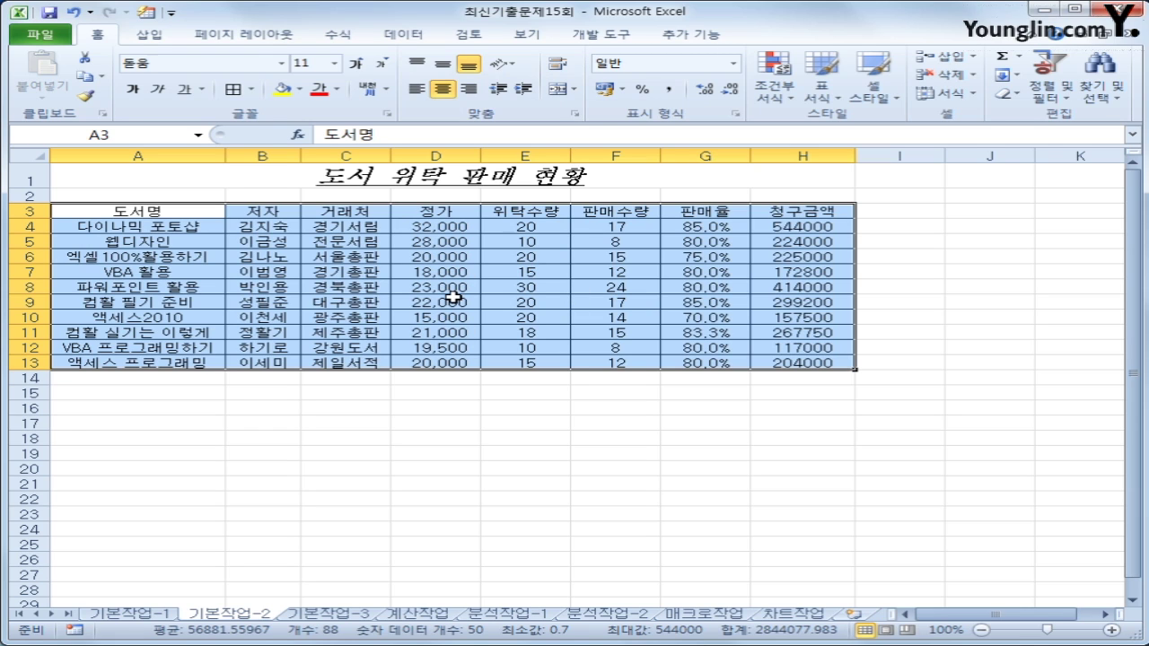
Step: Define the name 거래처 for the range C4:C13
{"action": "left_click_drag", "start_coordinate": [341, 230], "coordinate": [370, 357]}
{"action": "left_click", "coordinate": [157, 139]}
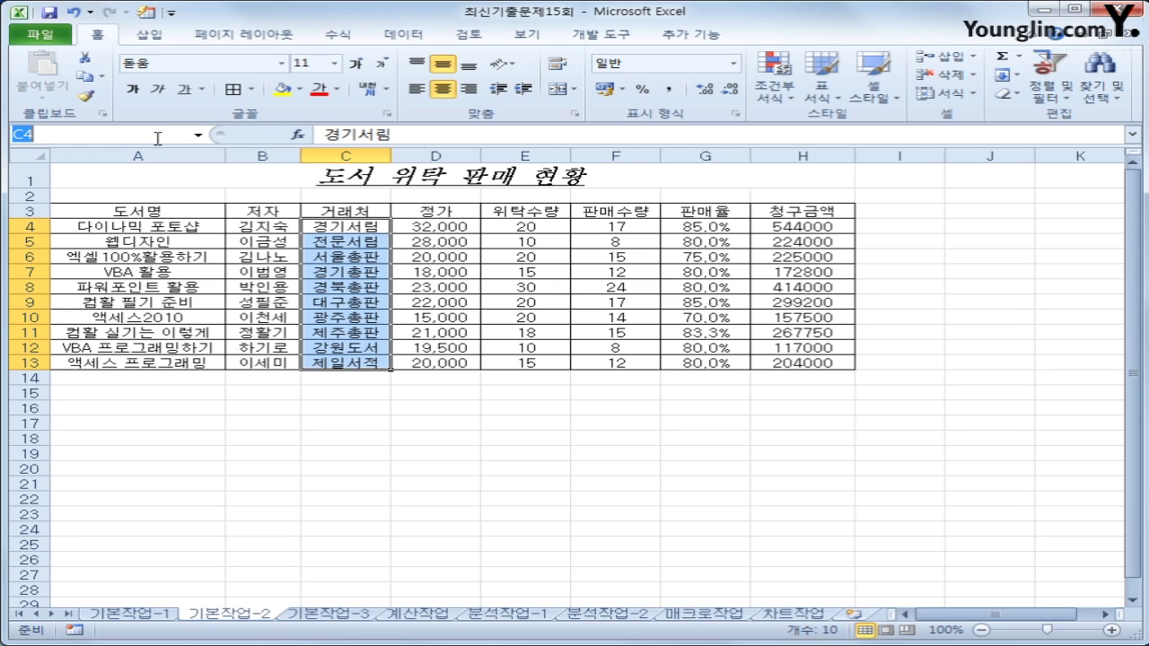
{"action": "type", "text": "거래처"}
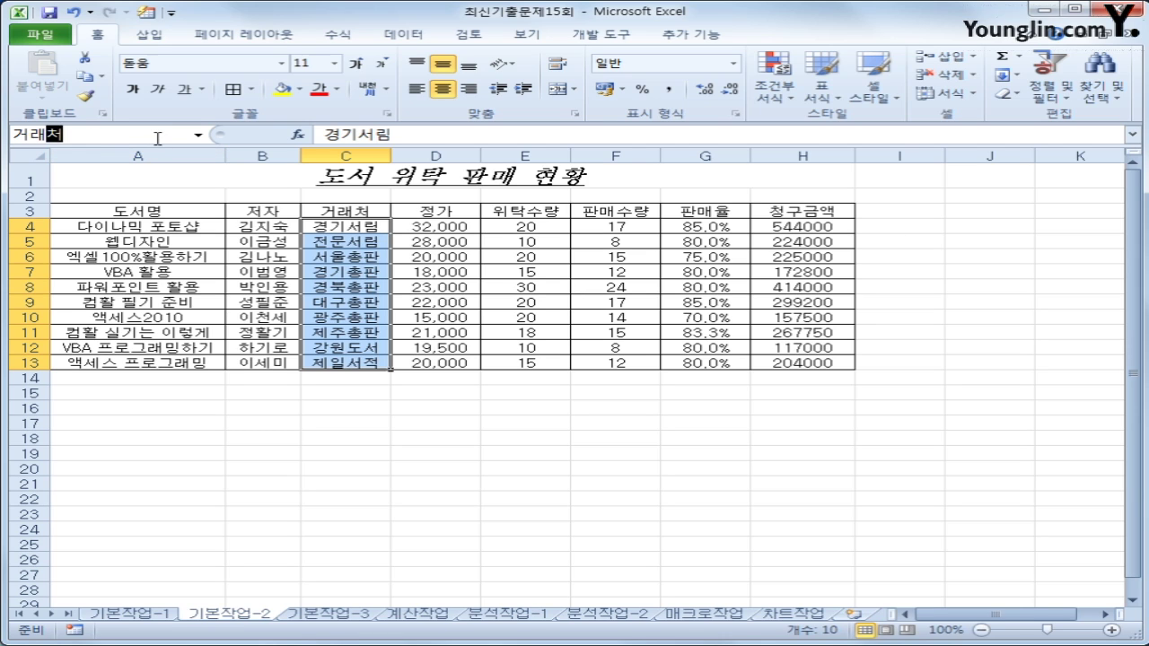
{"action": "key", "text": "Return"}
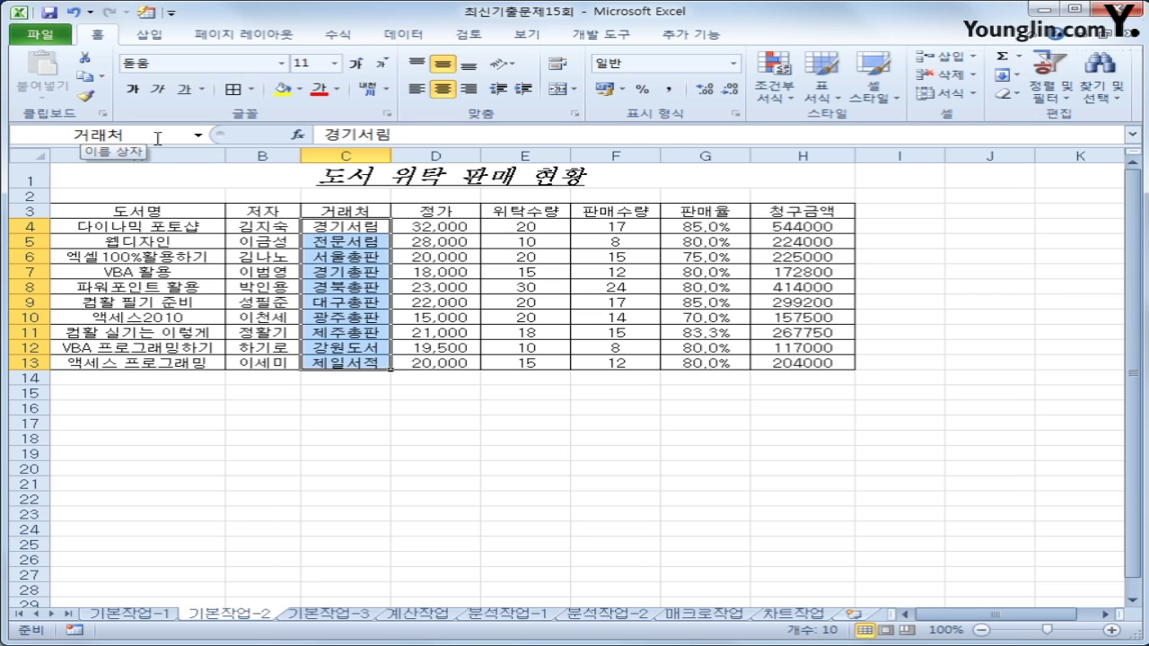
Step: Apply the currency (통화) number format to the 청구금액 values in H4:H13
{"action": "left_click_drag", "start_coordinate": [772, 227], "coordinate": [792, 369]}
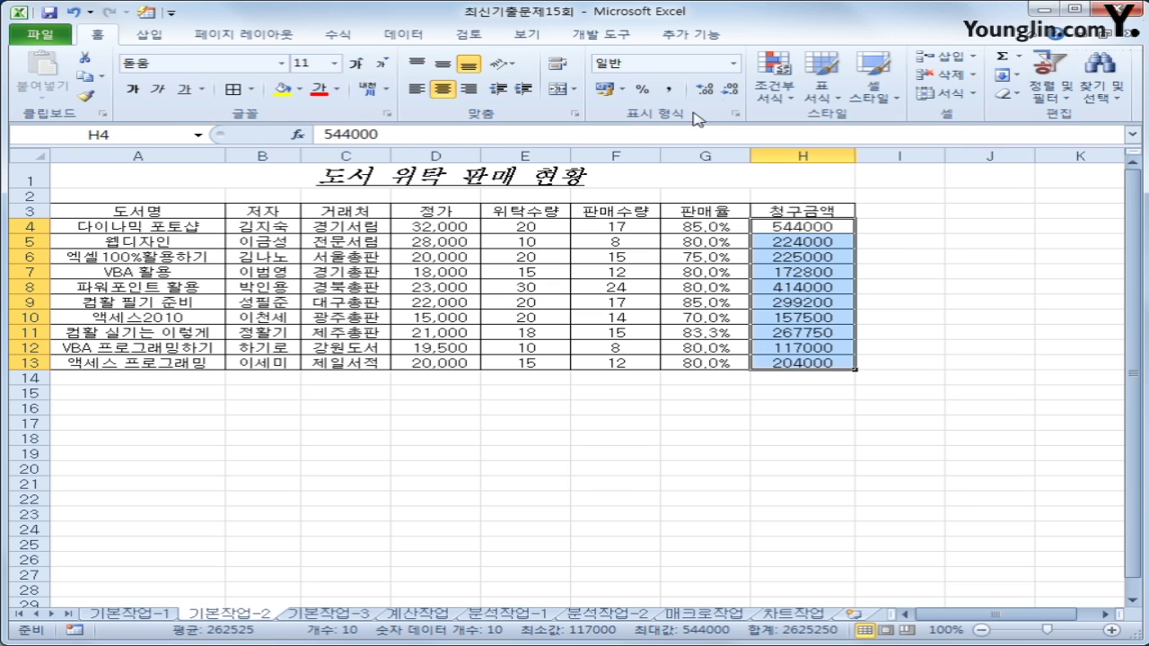
{"action": "left_click", "coordinate": [734, 63]}
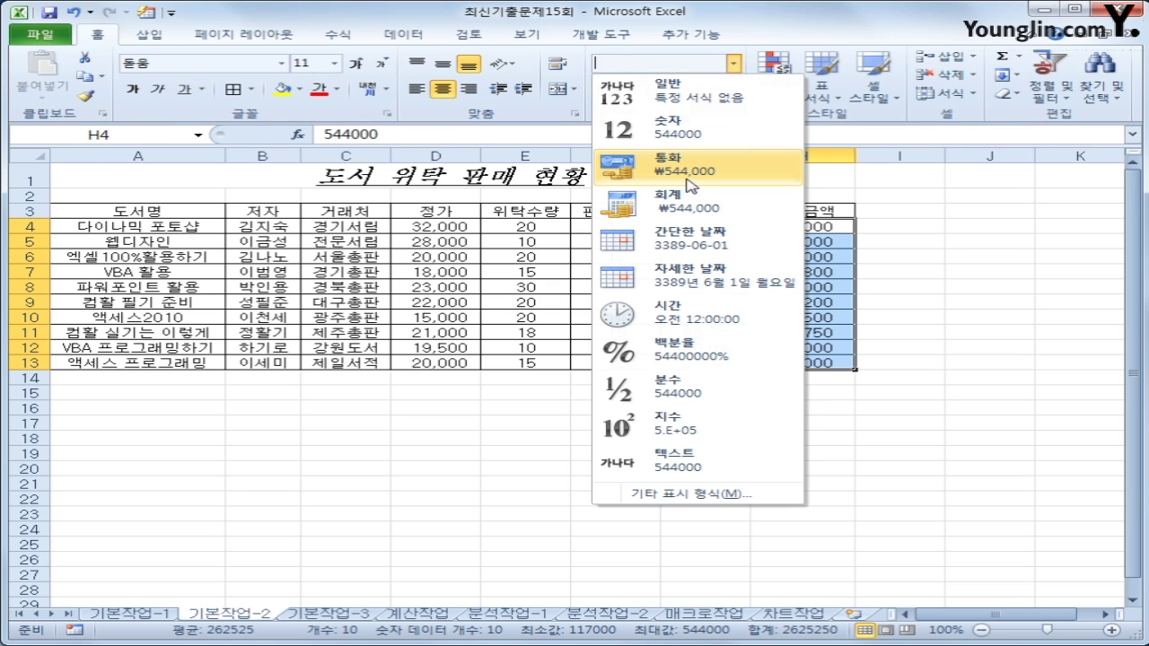
{"action": "left_click", "coordinate": [688, 167]}
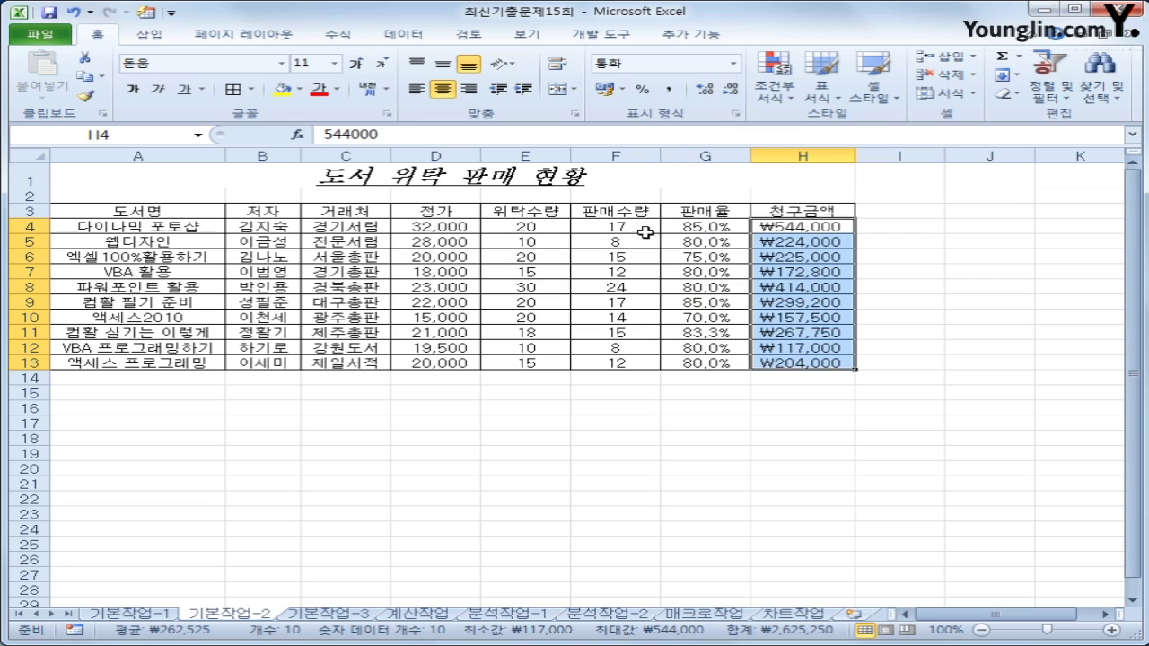
Step: Apply the custom number format 0000 to the 판매수량 values in F4:F13
{"action": "left_click_drag", "start_coordinate": [639, 230], "coordinate": [602, 361]}
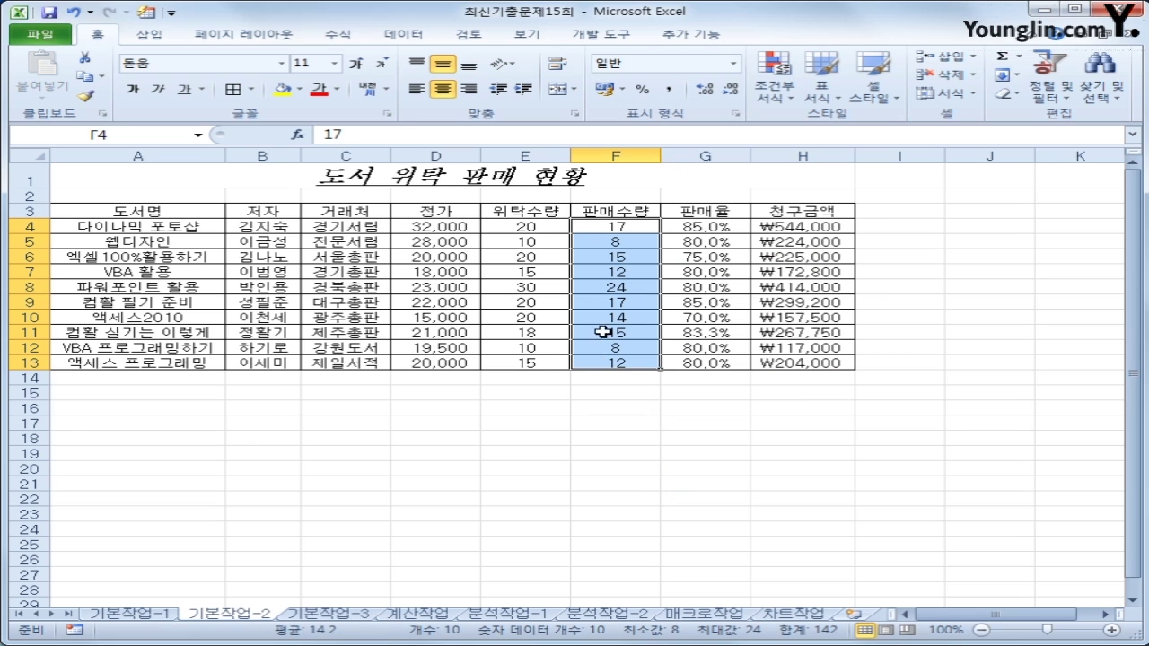
{"action": "right_click", "coordinate": [643, 259]}
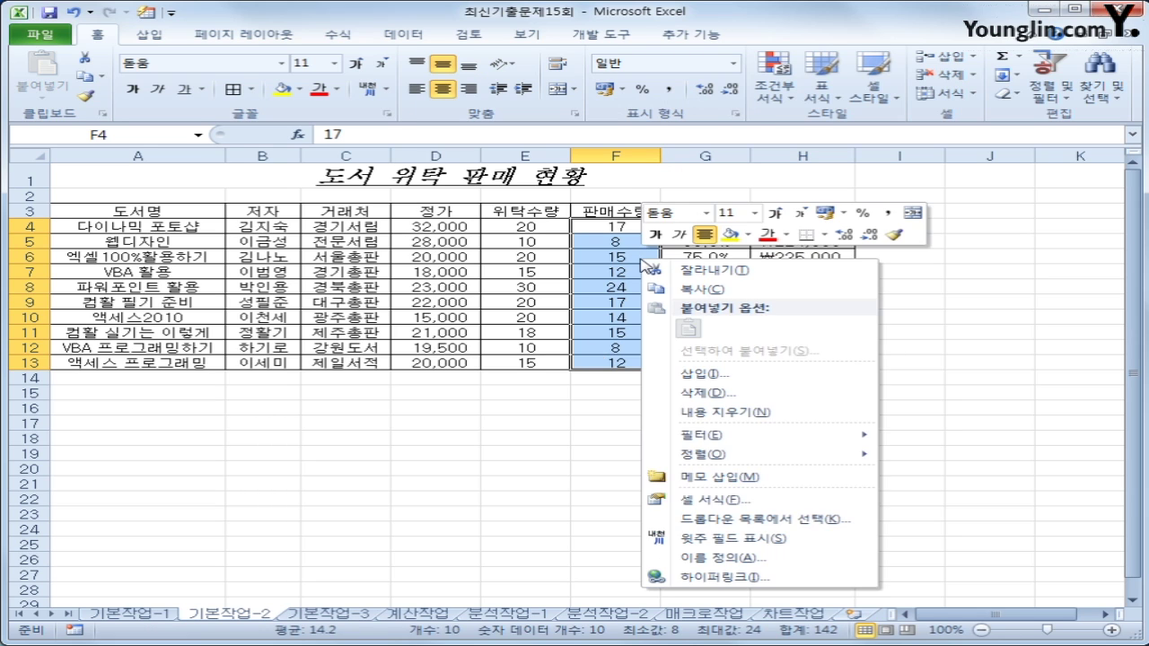
{"action": "left_click", "coordinate": [749, 500]}
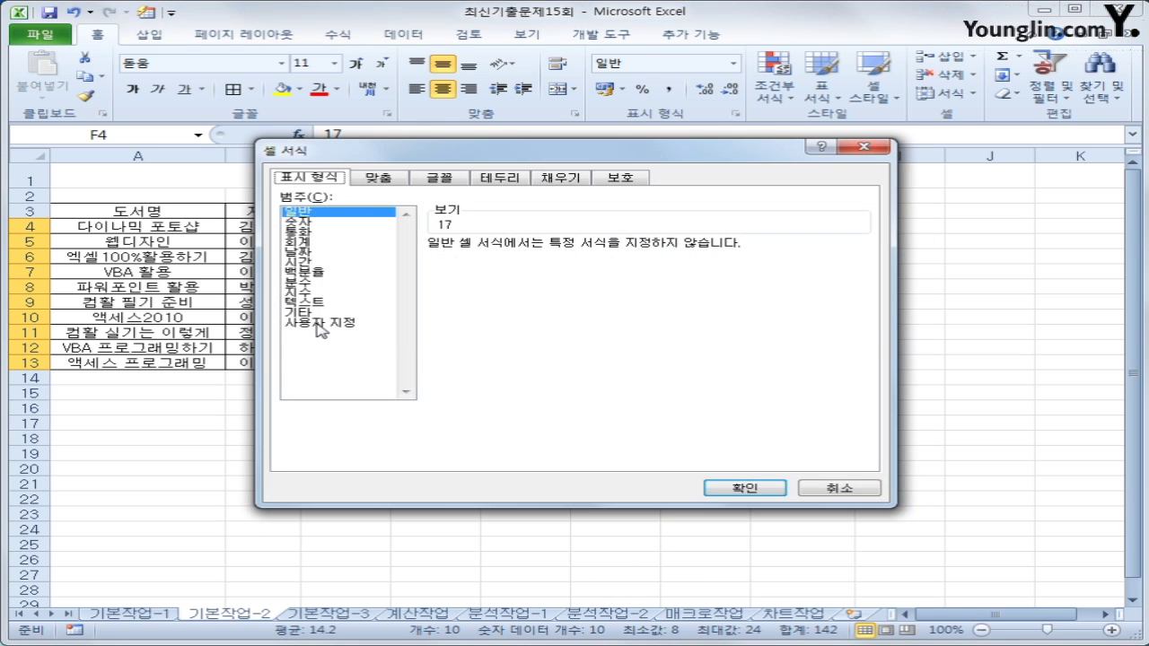
{"action": "left_click", "coordinate": [318, 323]}
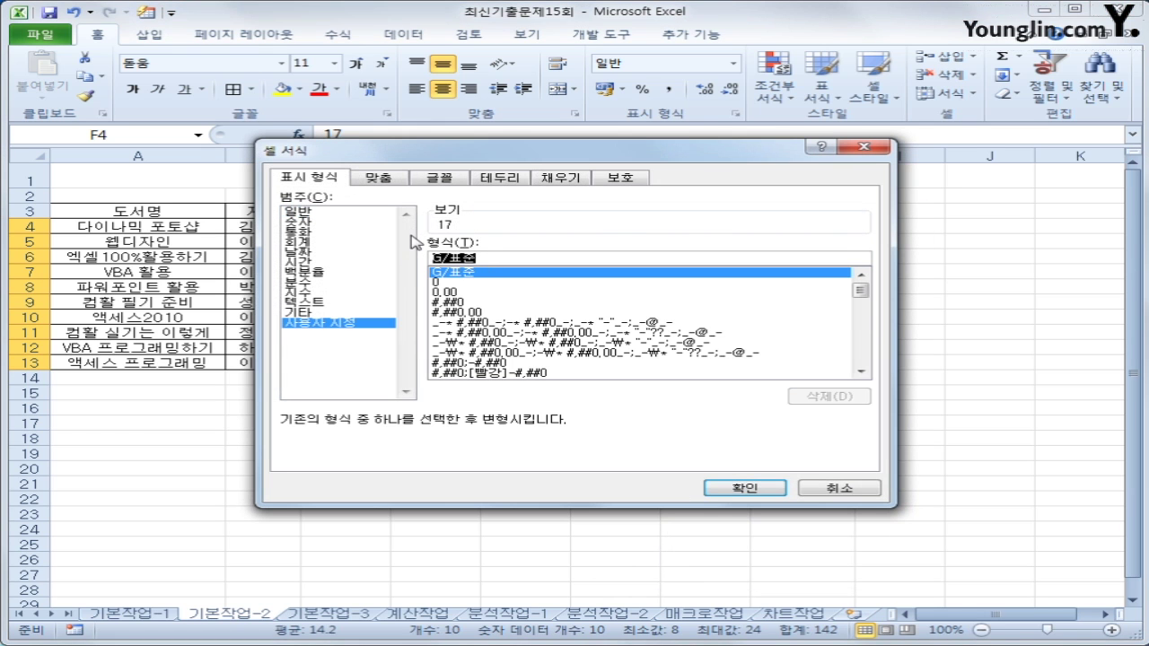
{"action": "type", "text": "0000"}
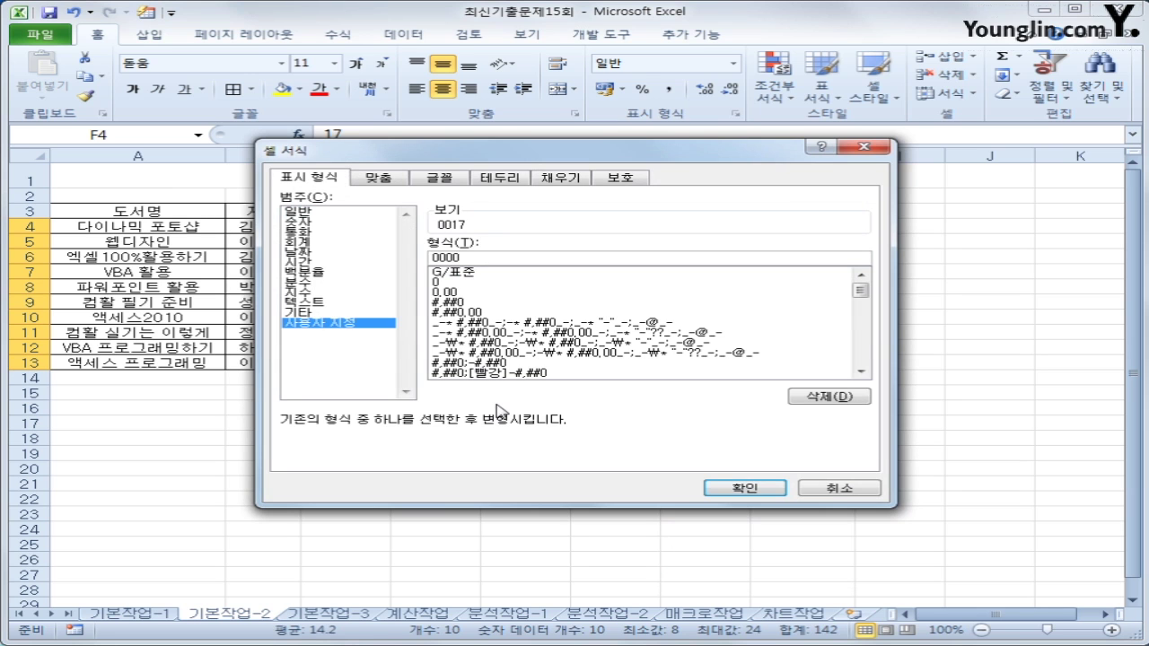
{"action": "left_click", "coordinate": [745, 490]}
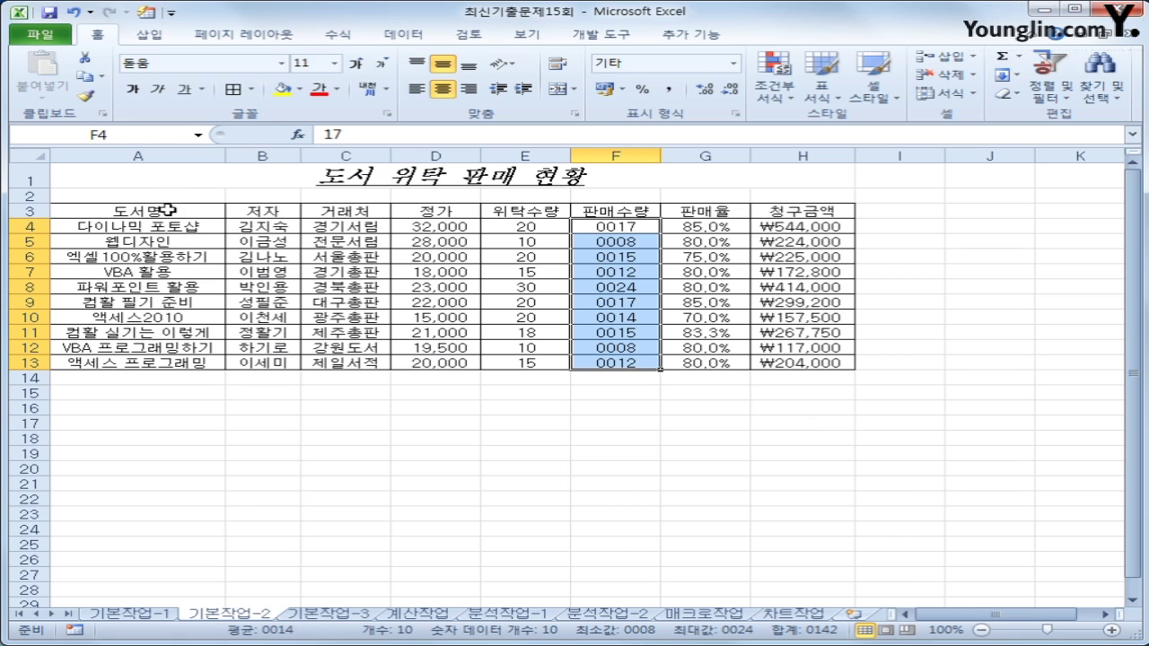
Step: Make the header row A3:H3 bold and fill it with standard yellow
{"action": "left_click_drag", "start_coordinate": [162, 210], "coordinate": [779, 211]}
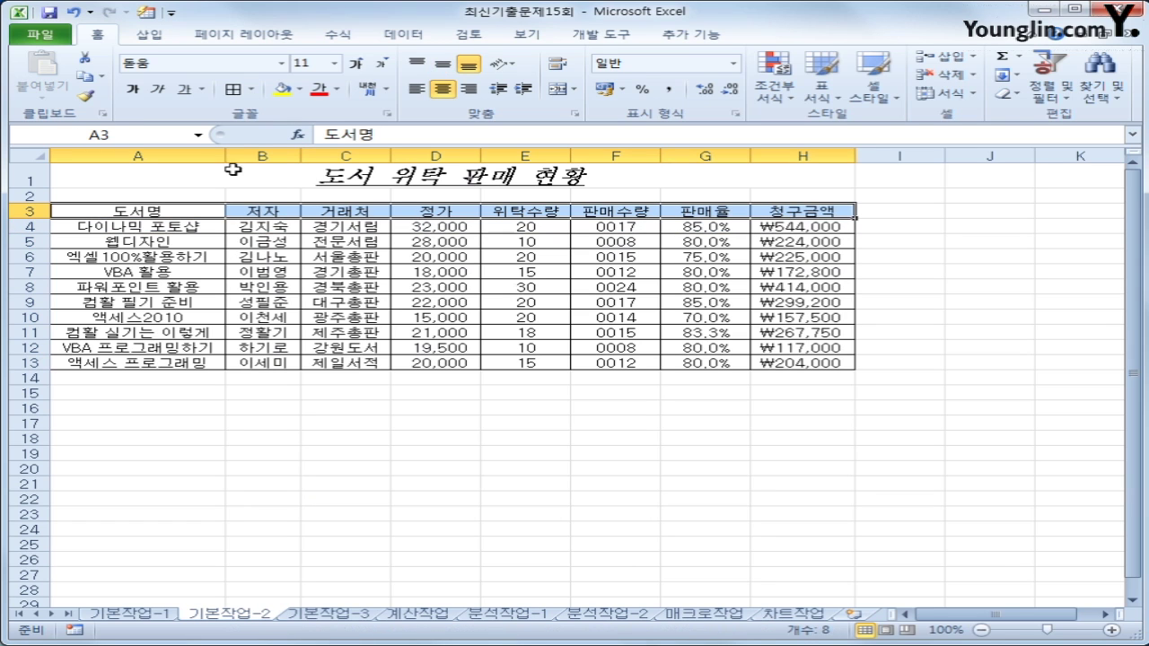
{"action": "left_click", "coordinate": [133, 91]}
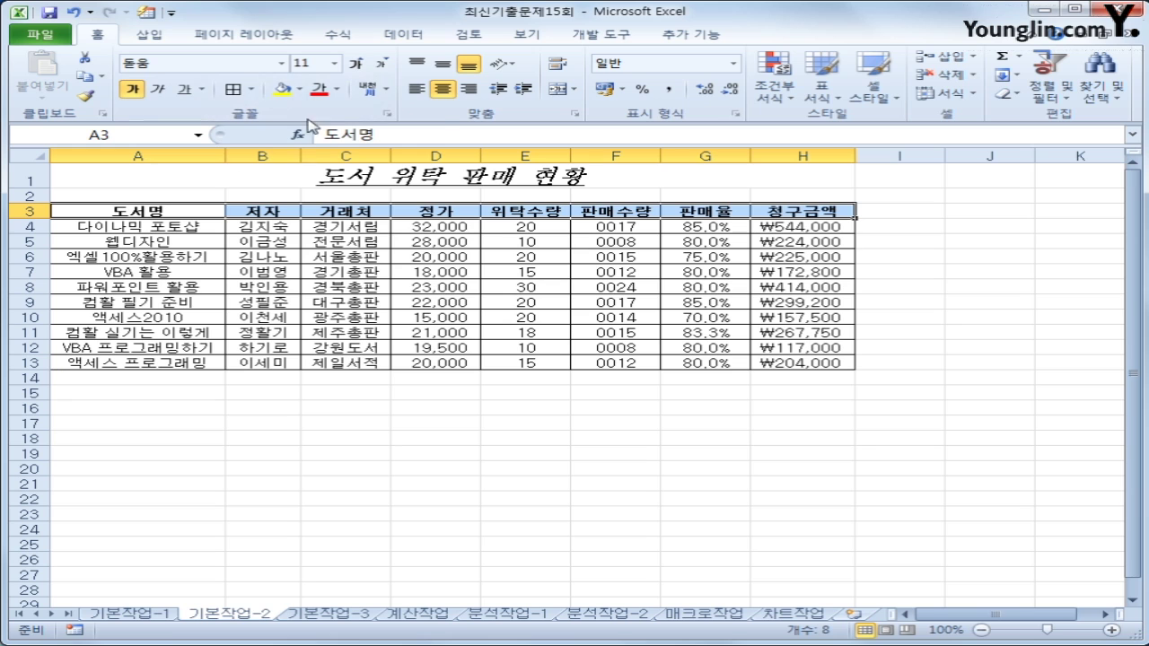
{"action": "left_click", "coordinate": [299, 90]}
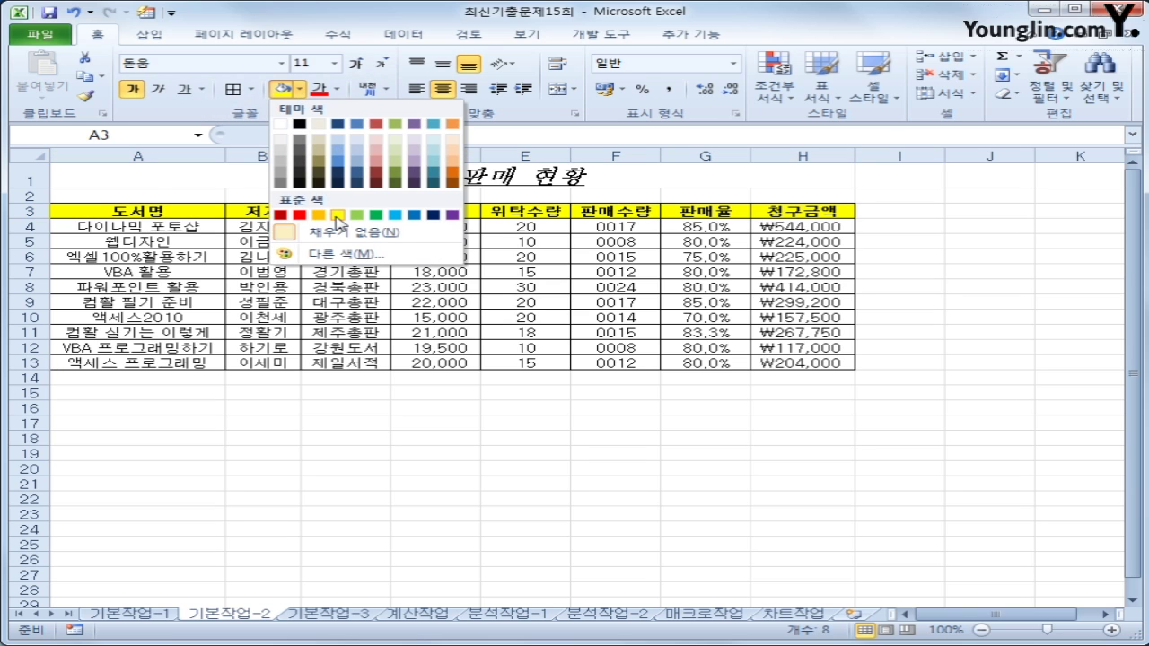
{"action": "left_click", "coordinate": [338, 216]}
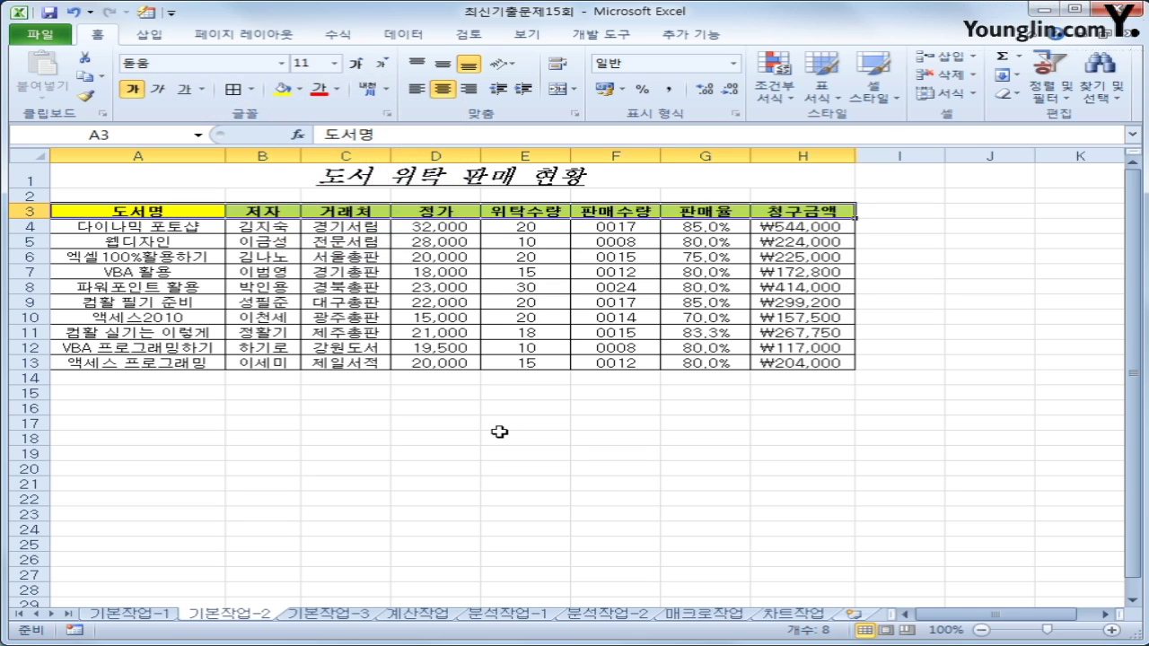
{"action": "left_click", "coordinate": [599, 489]}
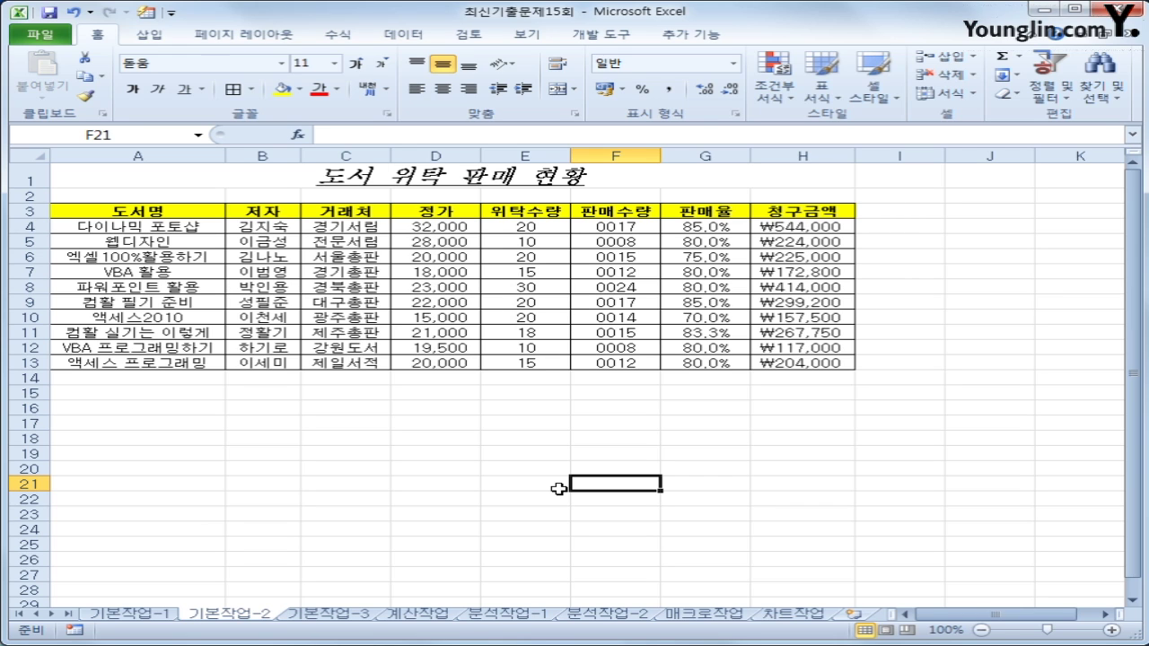
Step: On sheet 기본작업-3, create a formula-based conditional formatting rule for A4:G15 using =RIGHT($A4,2)="소계"
{"action": "left_click", "coordinate": [357, 616]}
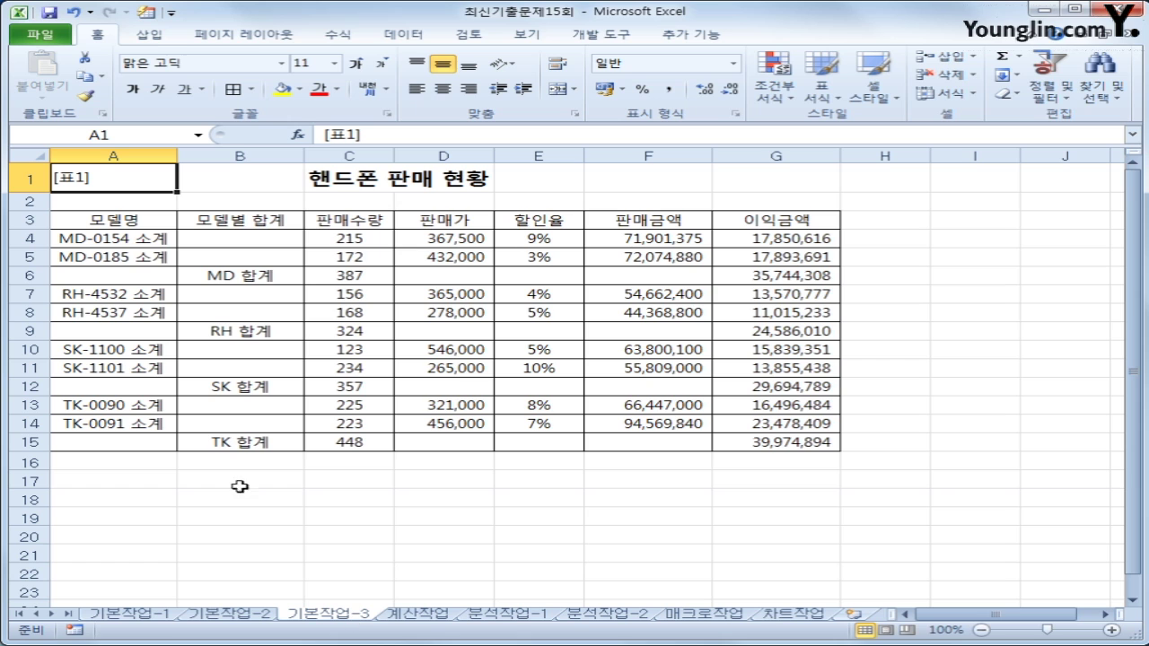
{"action": "left_click_drag", "start_coordinate": [152, 237], "coordinate": [749, 443]}
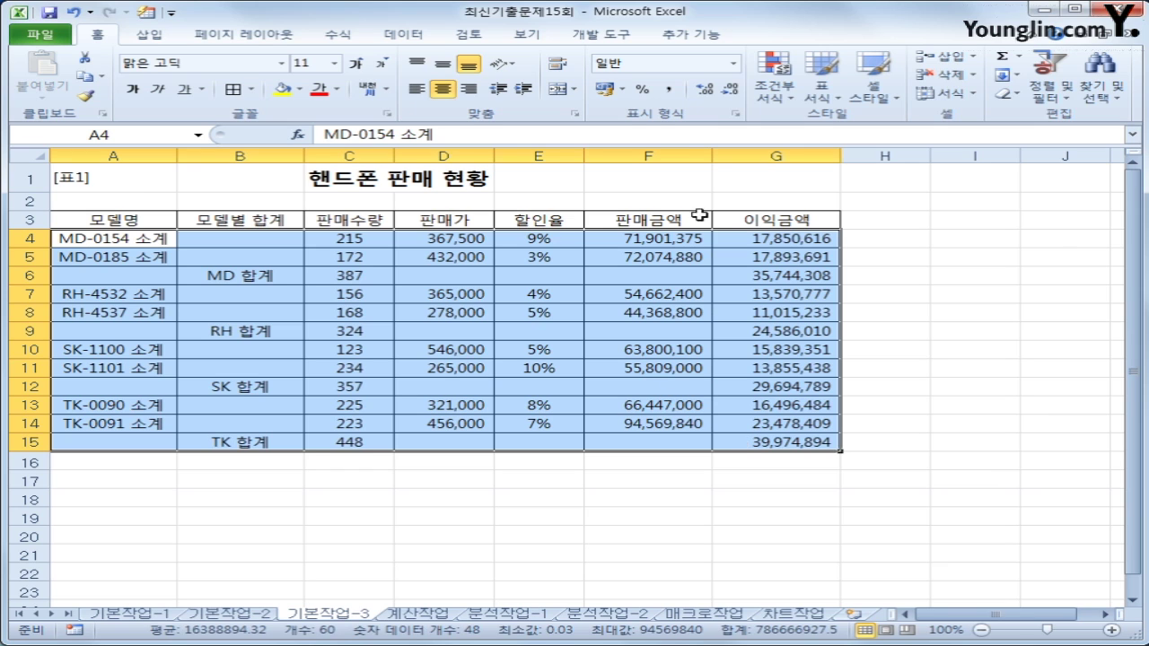
{"action": "left_click", "coordinate": [787, 101]}
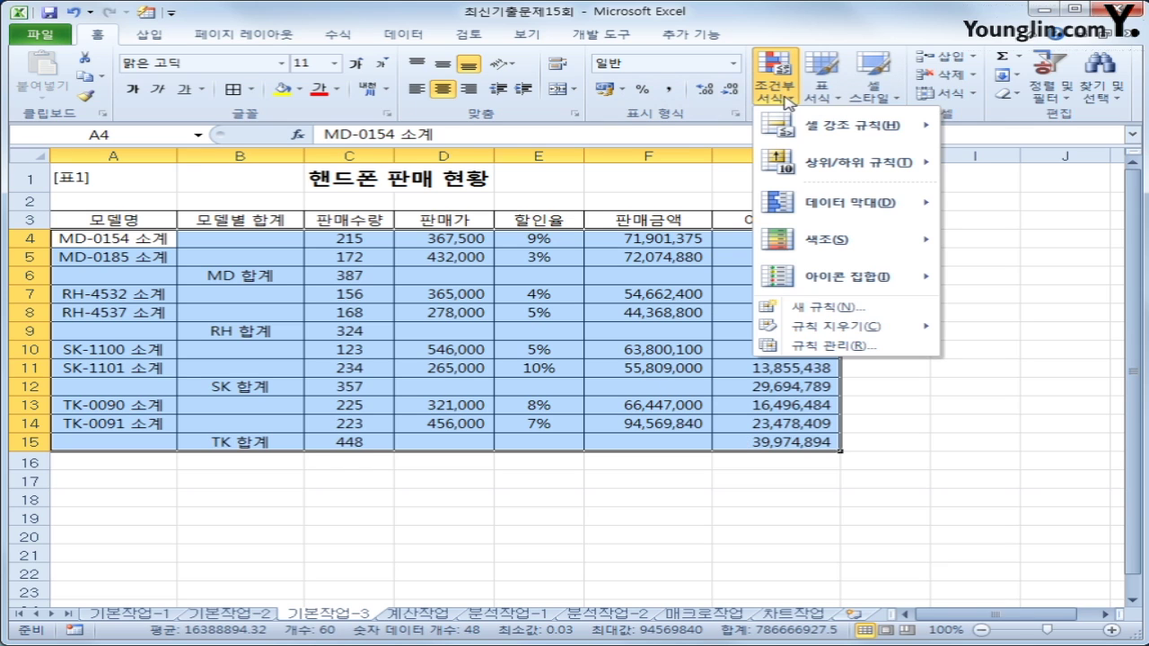
{"action": "left_click", "coordinate": [797, 309]}
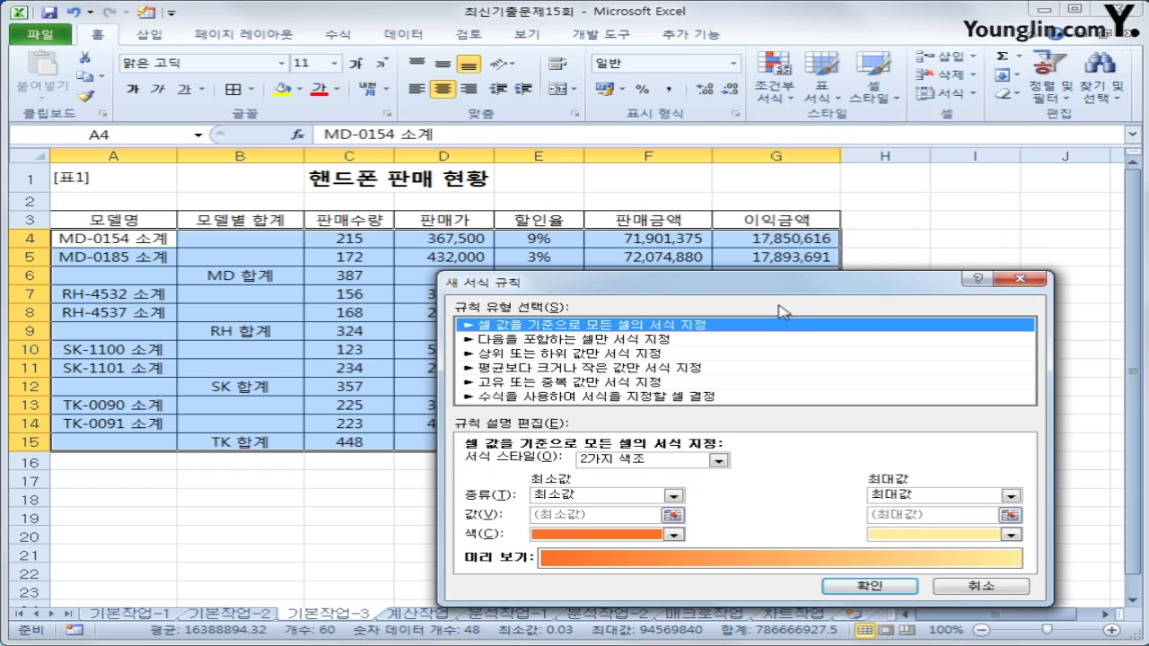
{"action": "left_click", "coordinate": [550, 396]}
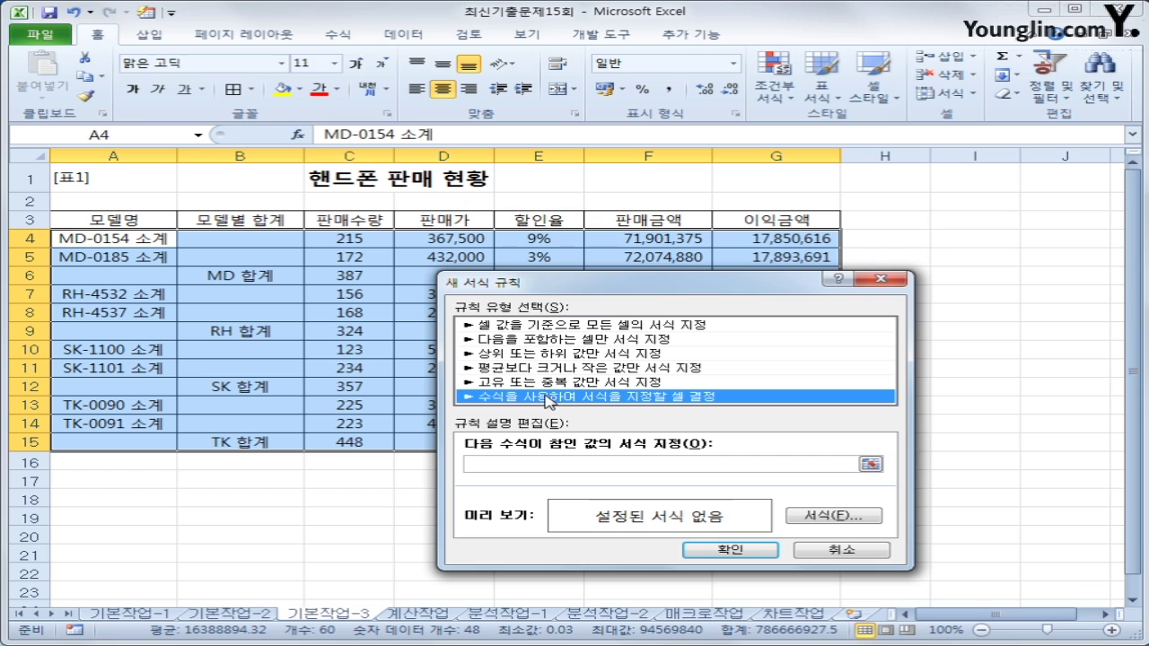
{"action": "left_click", "coordinate": [571, 465]}
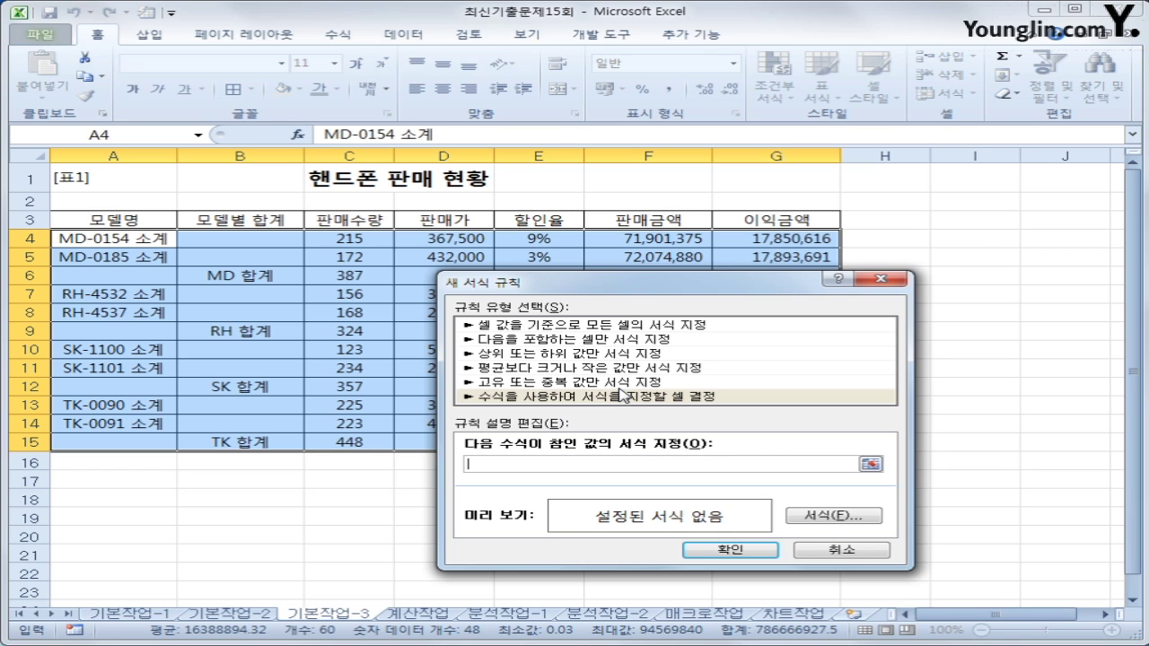
{"action": "type", "text": "=right("}
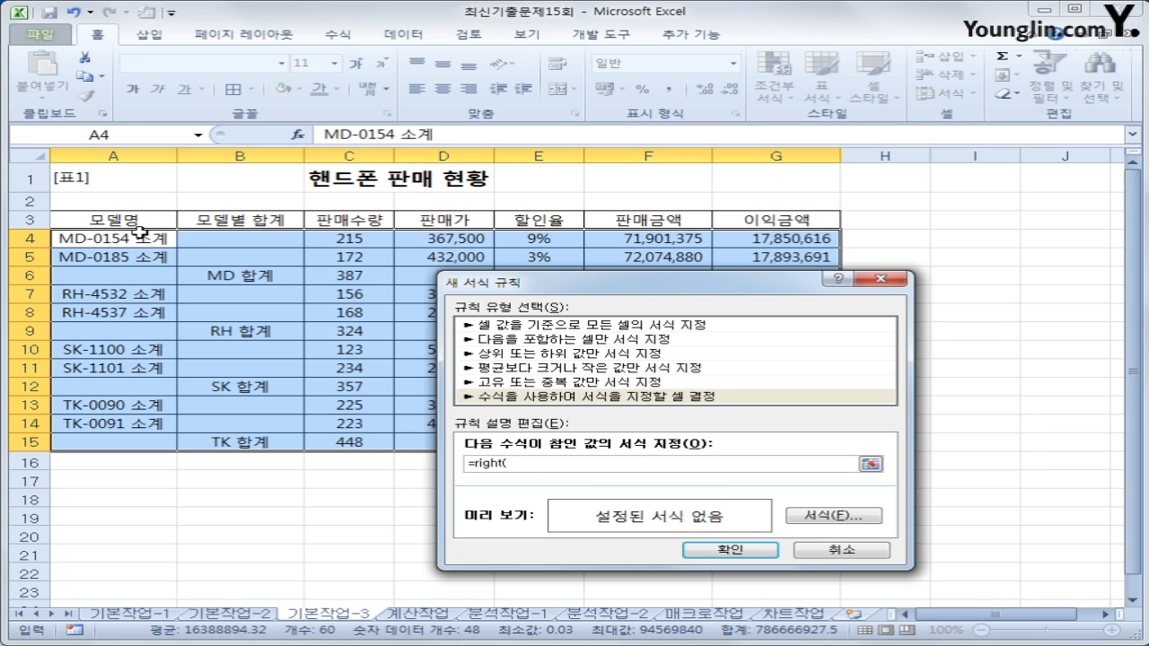
{"action": "left_click", "coordinate": [139, 237]}
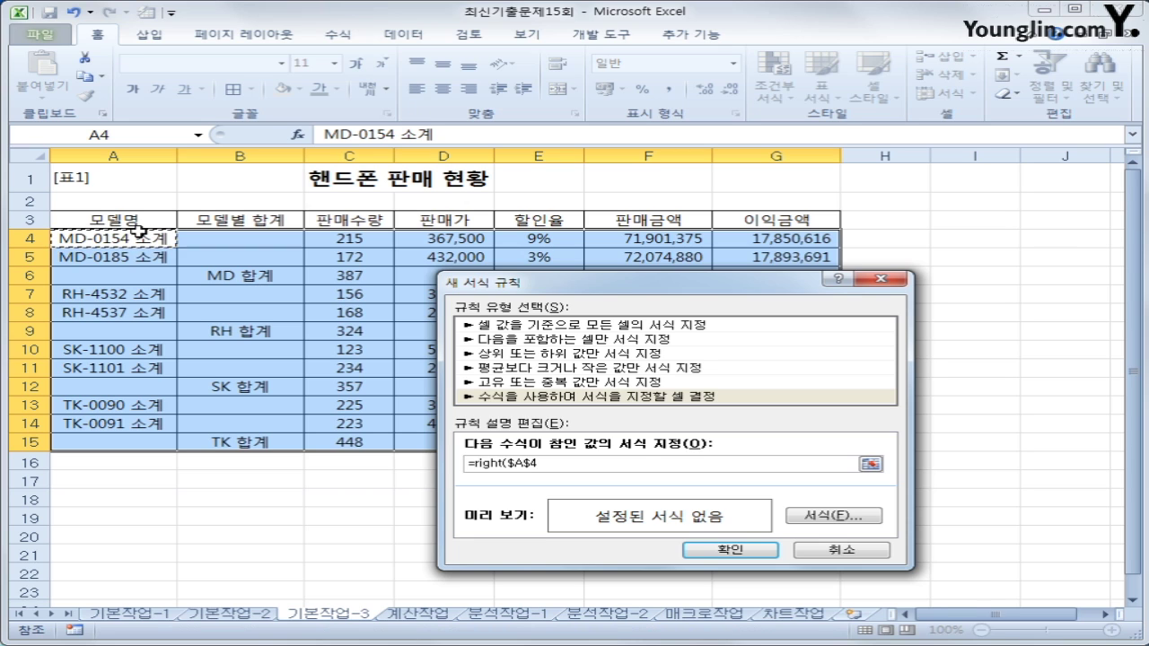
{"action": "key", "text": "F4"}
{"action": "key", "text": "F4"}
{"action": "type", "text": ",2)=\"소계\""}
{"action": "key", "text": "Return"}
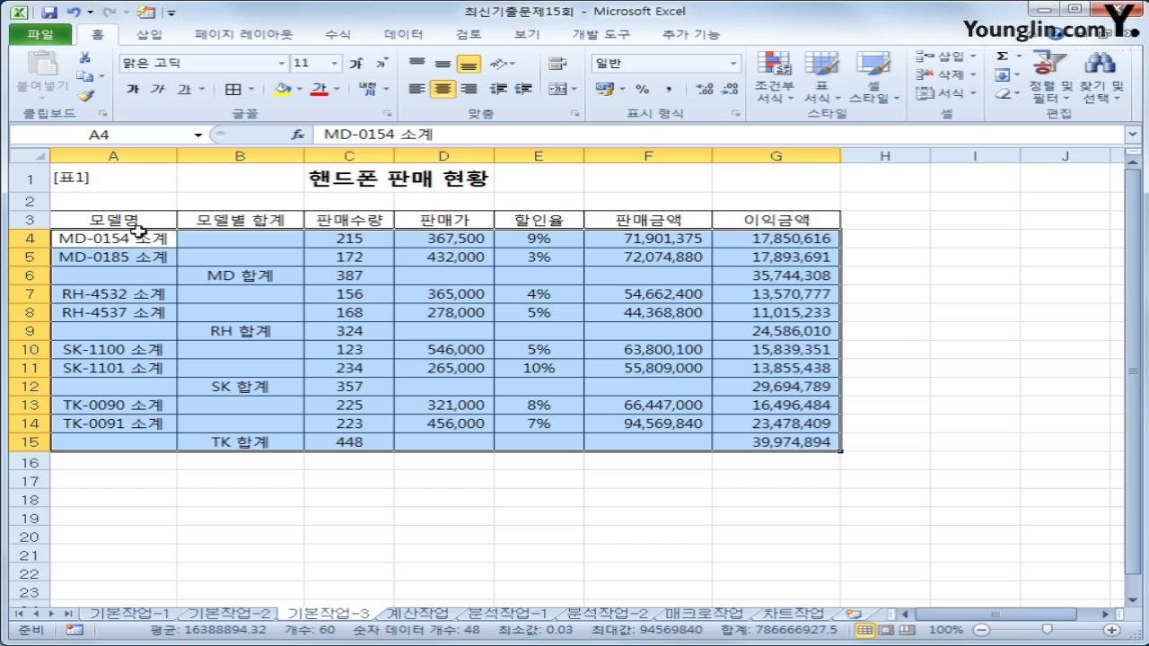
Step: Edit the 소계 conditional formatting rule to fill matching rows with standard yellow and apply it
{"action": "left_click", "coordinate": [774, 85]}
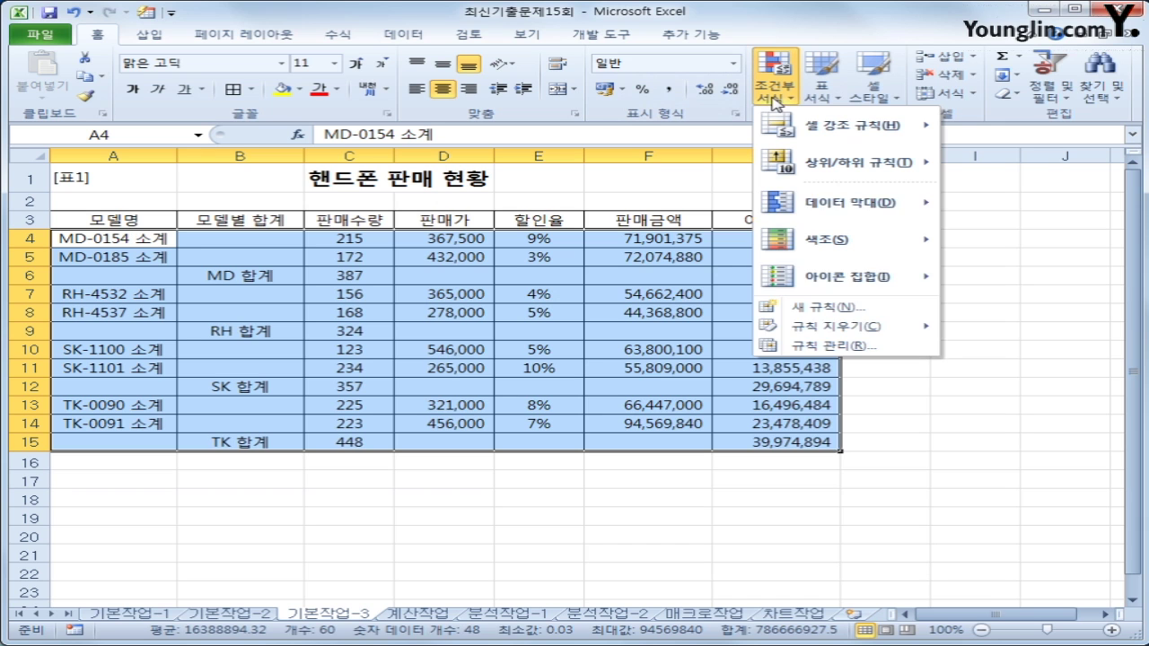
{"action": "left_click", "coordinate": [792, 346]}
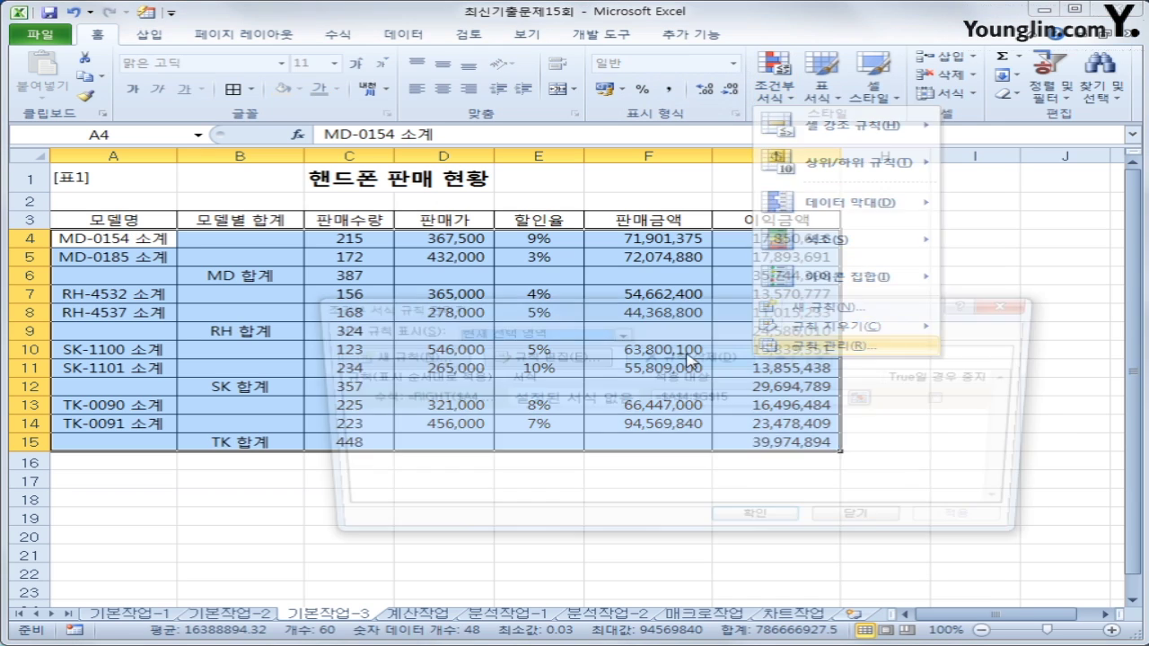
{"action": "left_click", "coordinate": [509, 405]}
{"action": "left_click", "coordinate": [535, 358]}
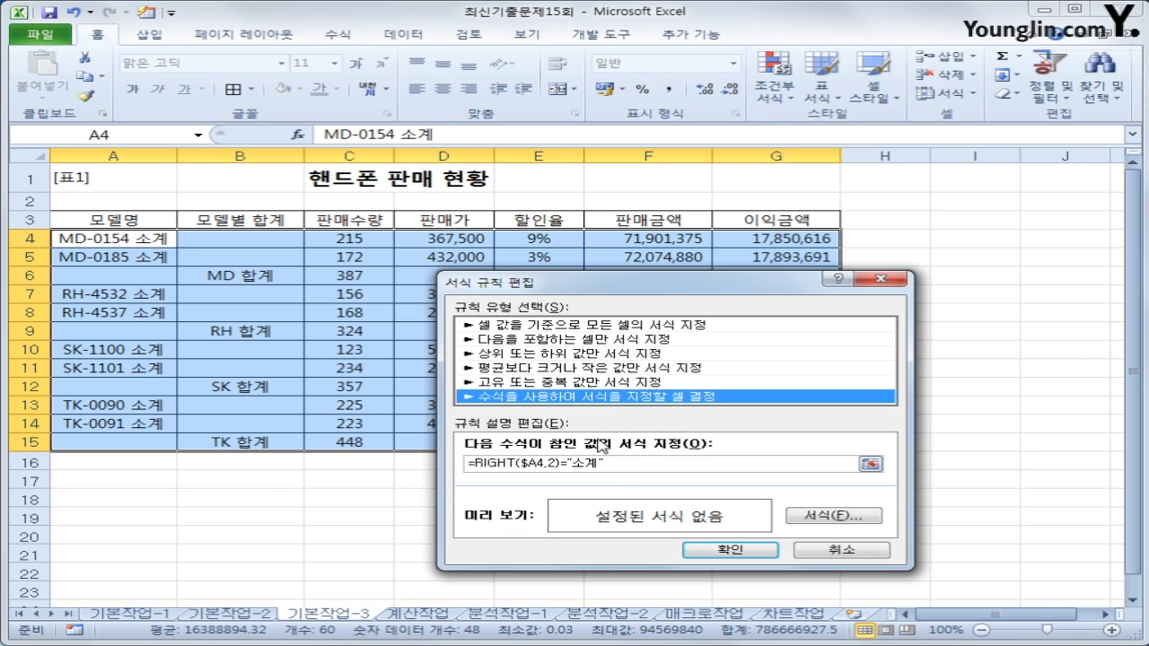
{"action": "left_click", "coordinate": [645, 466]}
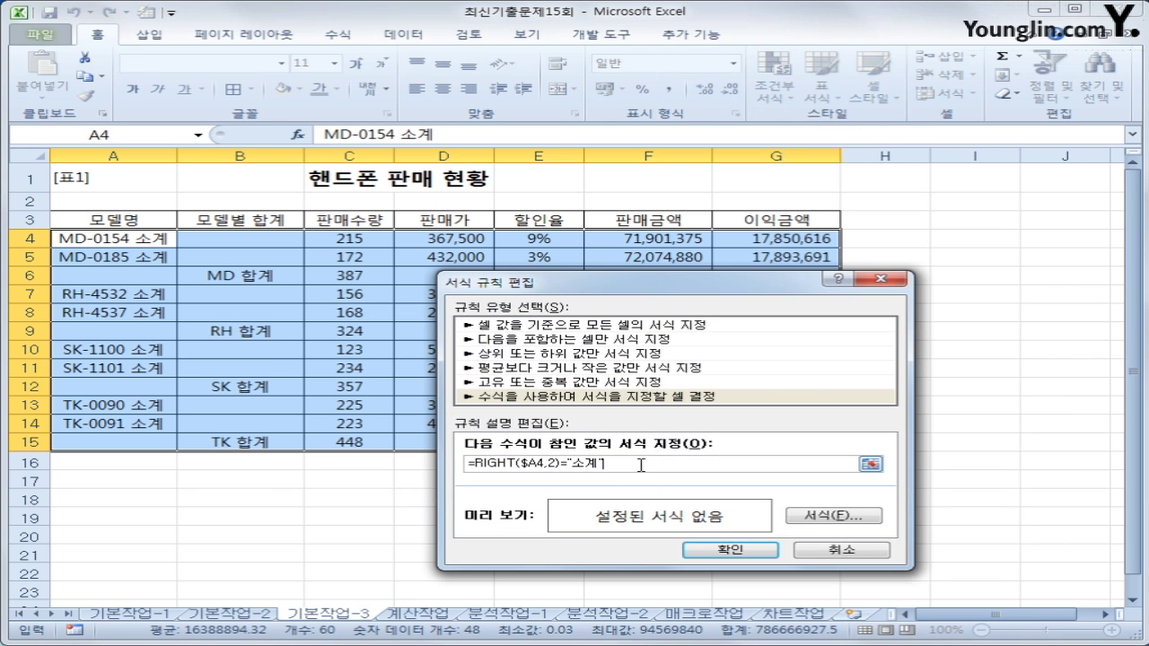
{"action": "left_click", "coordinate": [822, 521]}
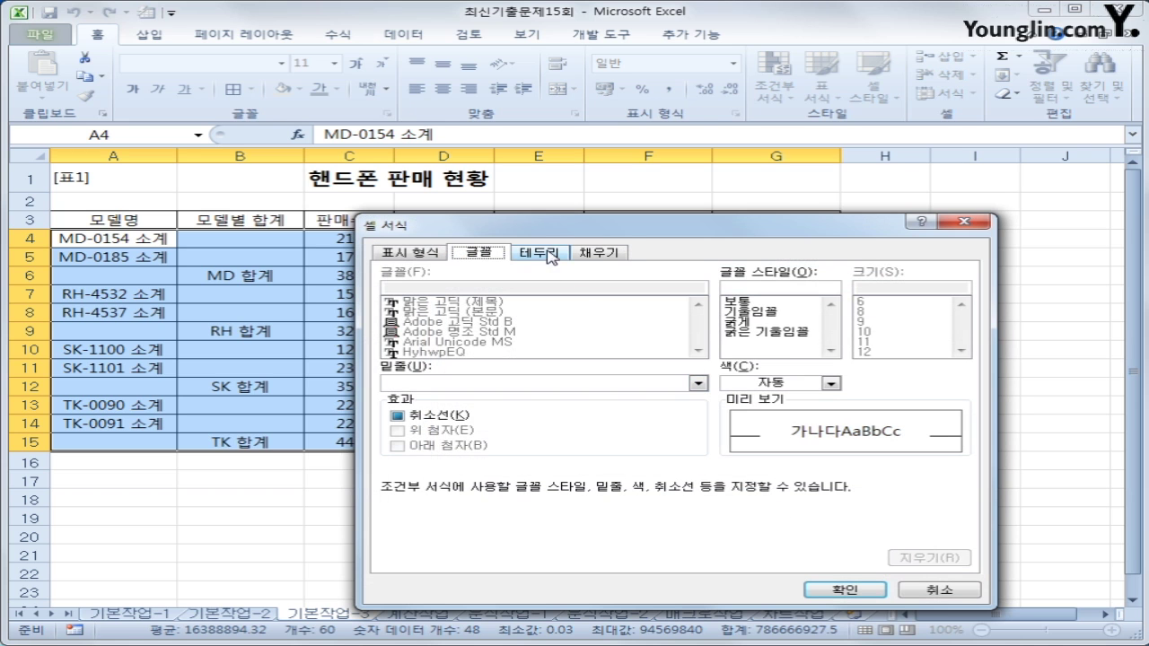
{"action": "left_click", "coordinate": [579, 254]}
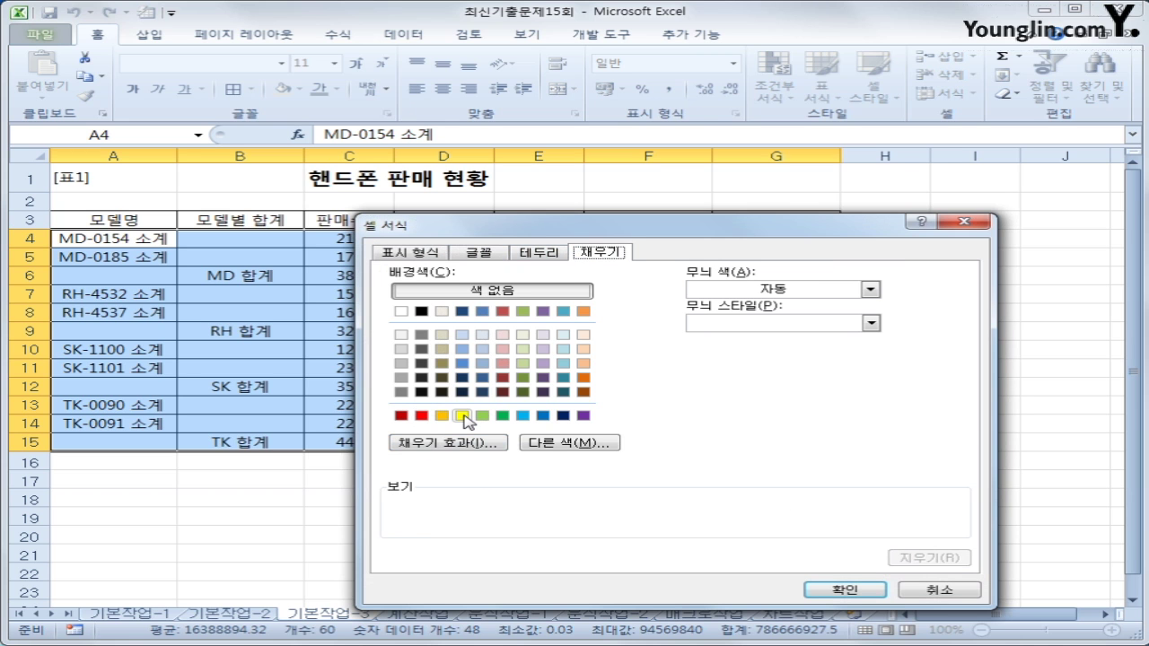
{"action": "left_click", "coordinate": [462, 416]}
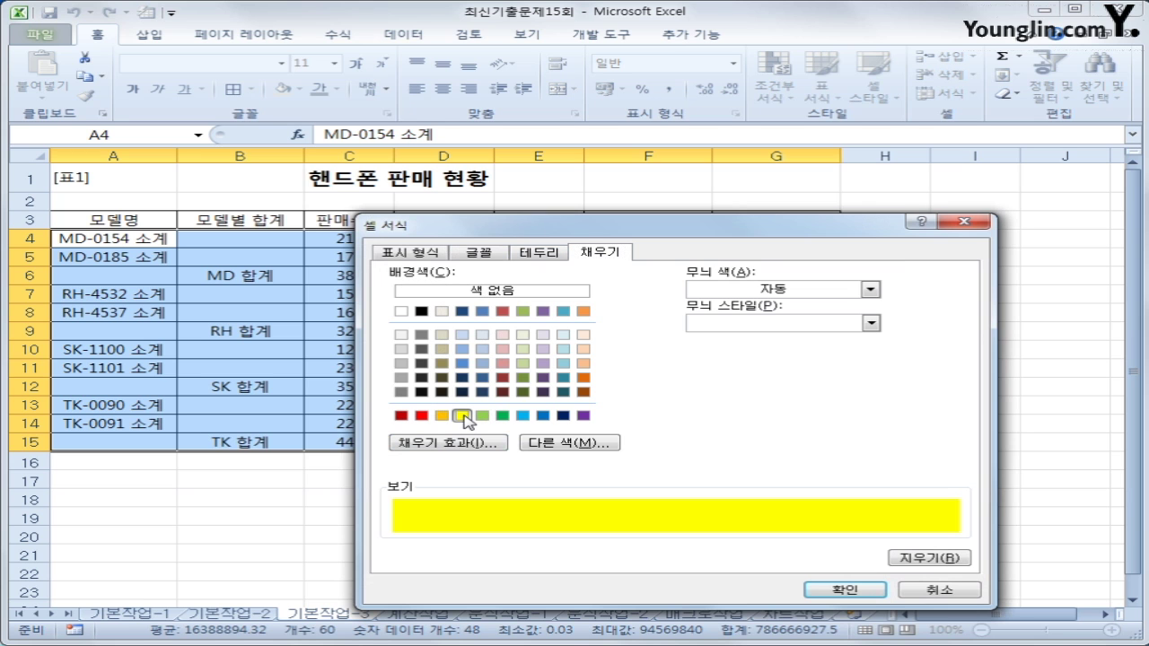
{"action": "left_click", "coordinate": [845, 590]}
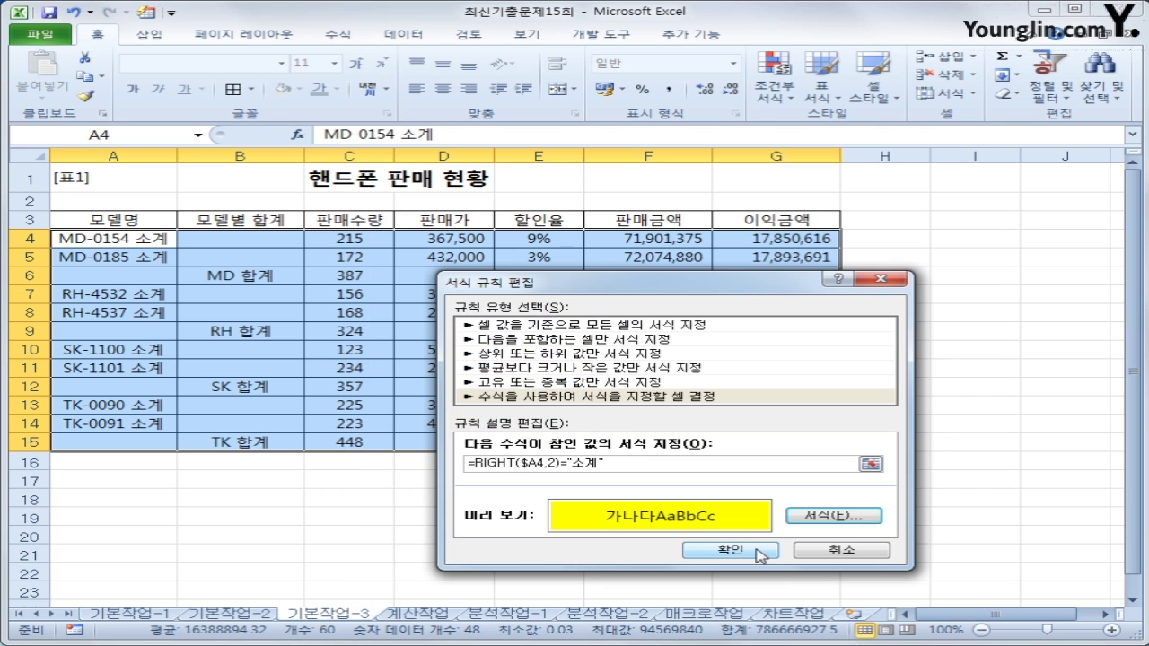
{"action": "left_click", "coordinate": [756, 552]}
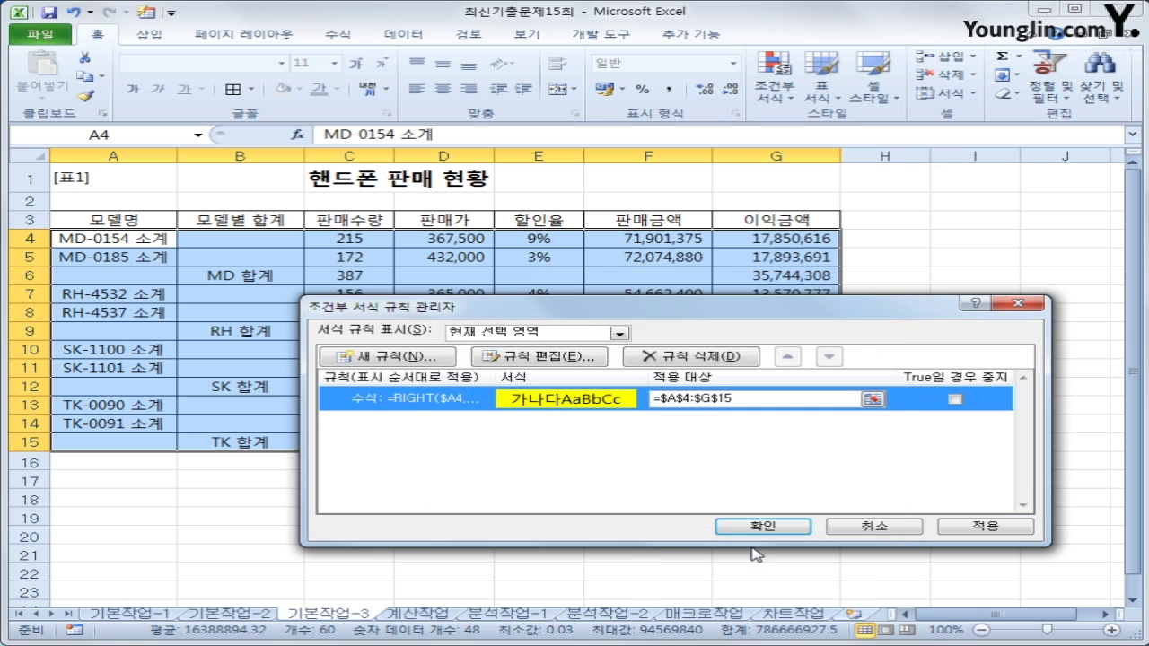
{"action": "left_click", "coordinate": [761, 528]}
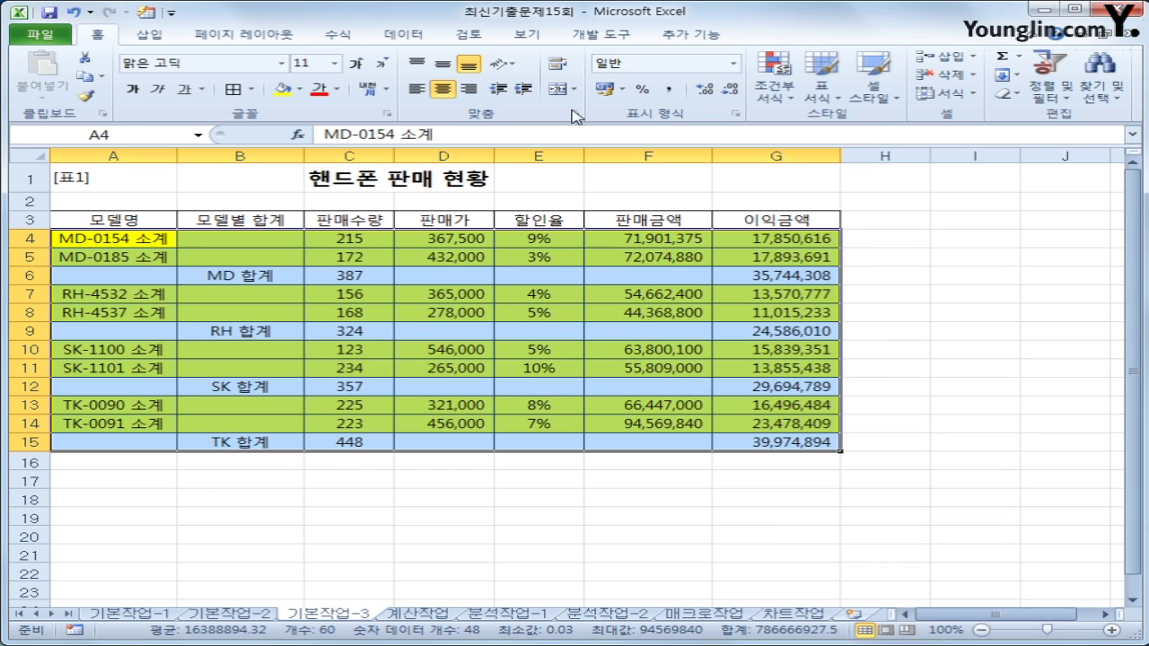
Step: Start a second formula-based conditional formatting rule for A4:G15 with the condition =right($B4,2)="합계"
{"action": "left_click", "coordinate": [774, 83]}
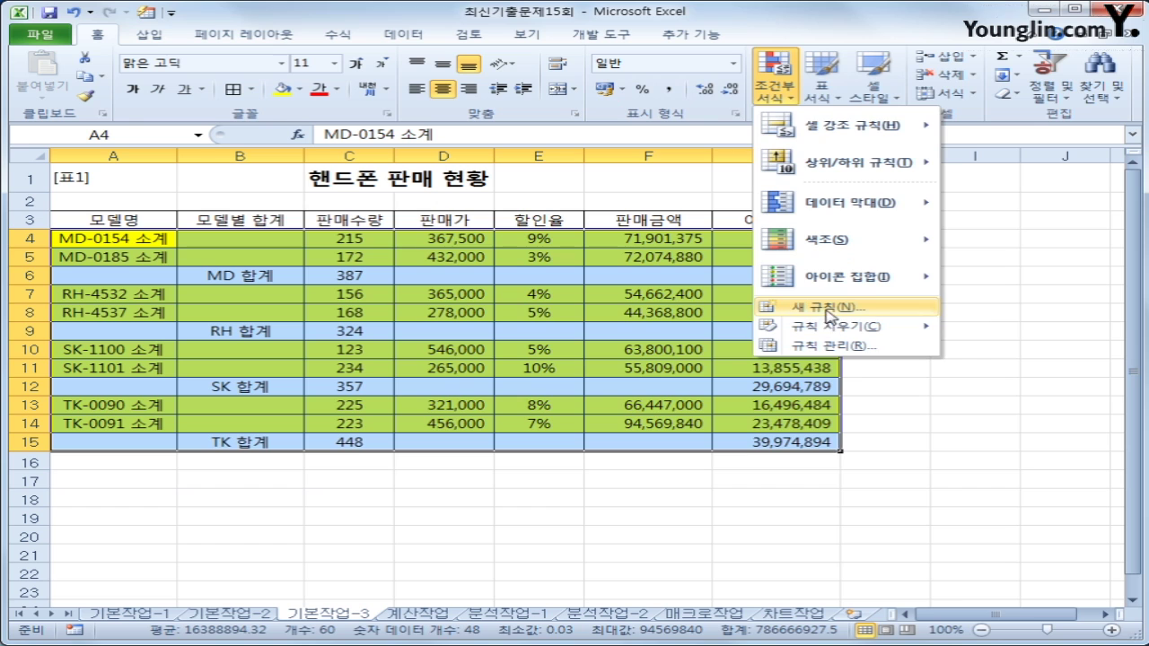
{"action": "left_click", "coordinate": [824, 307]}
{"action": "left_click_drag", "start_coordinate": [581, 271], "coordinate": [579, 159]}
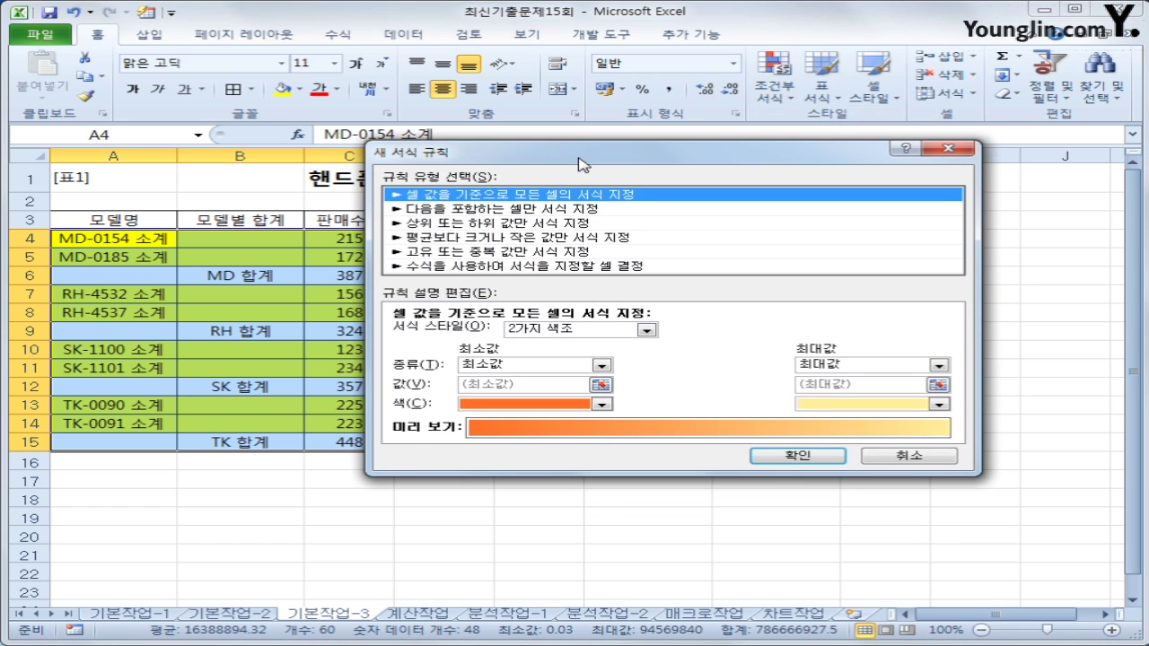
{"action": "left_click", "coordinate": [420, 266]}
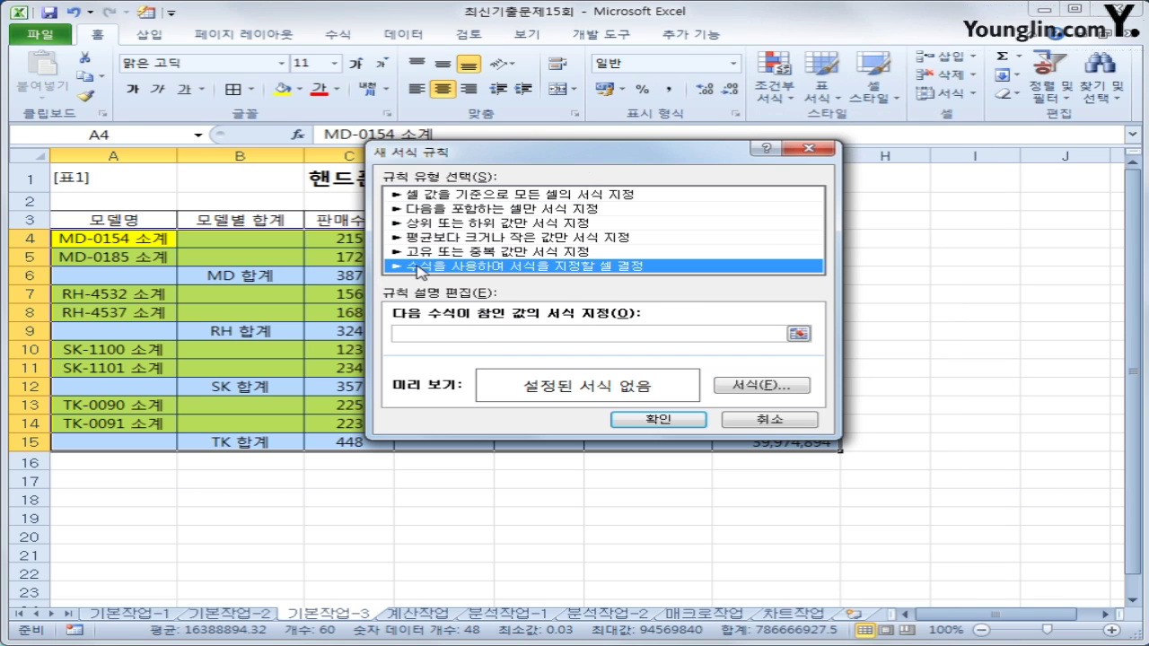
{"action": "left_click", "coordinate": [420, 332]}
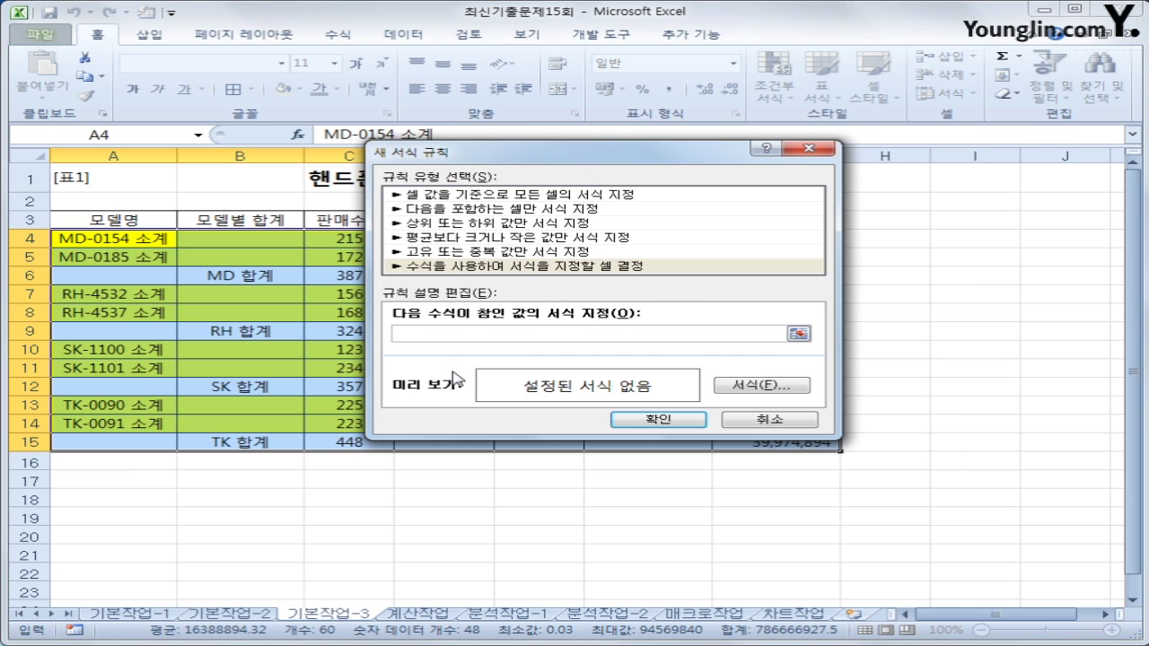
{"action": "type", "text": "=right("}
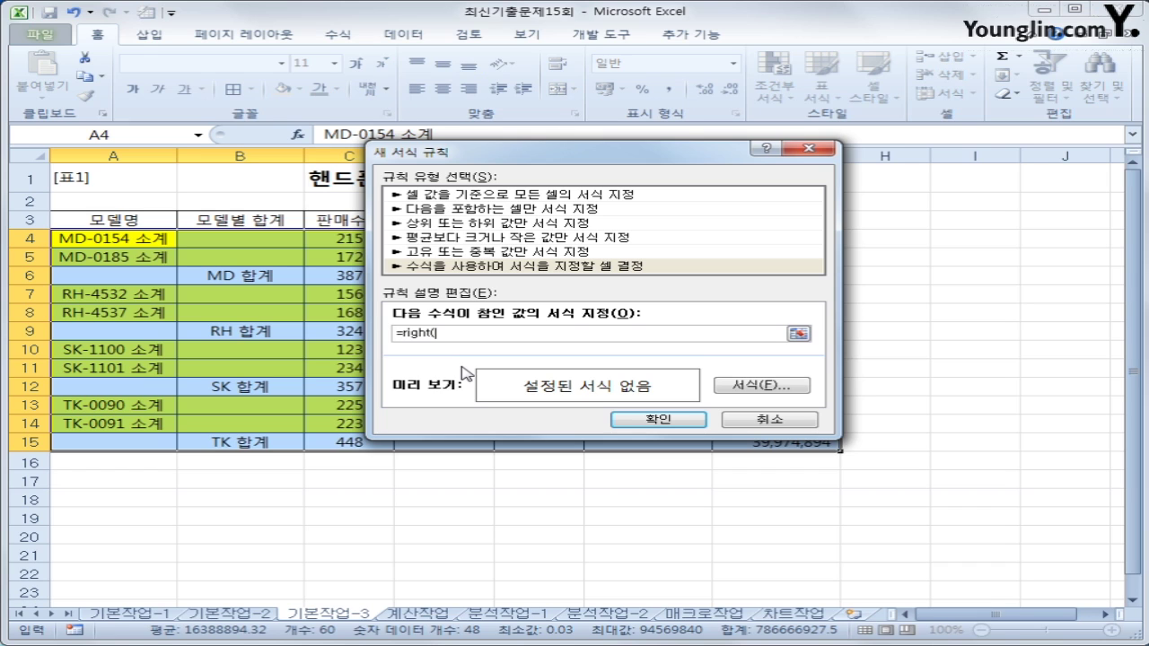
{"action": "left_click", "coordinate": [234, 235]}
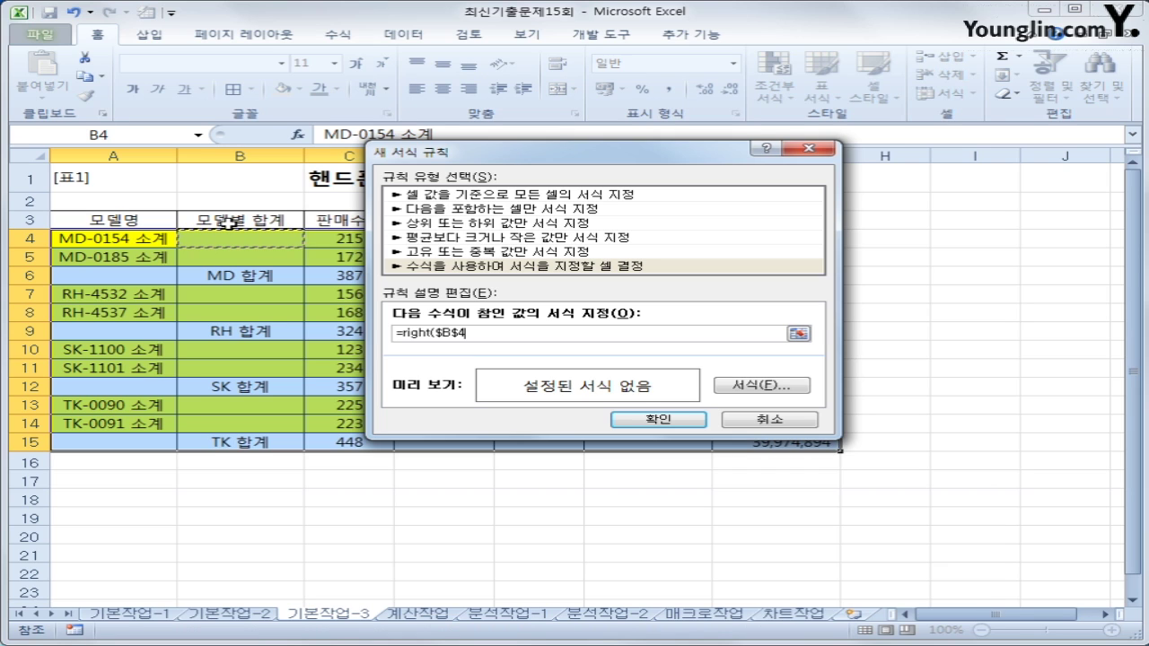
{"action": "key", "text": "F4"}
{"action": "key", "text": "F4"}
{"action": "type", "text": ",2)=\"합계\""}
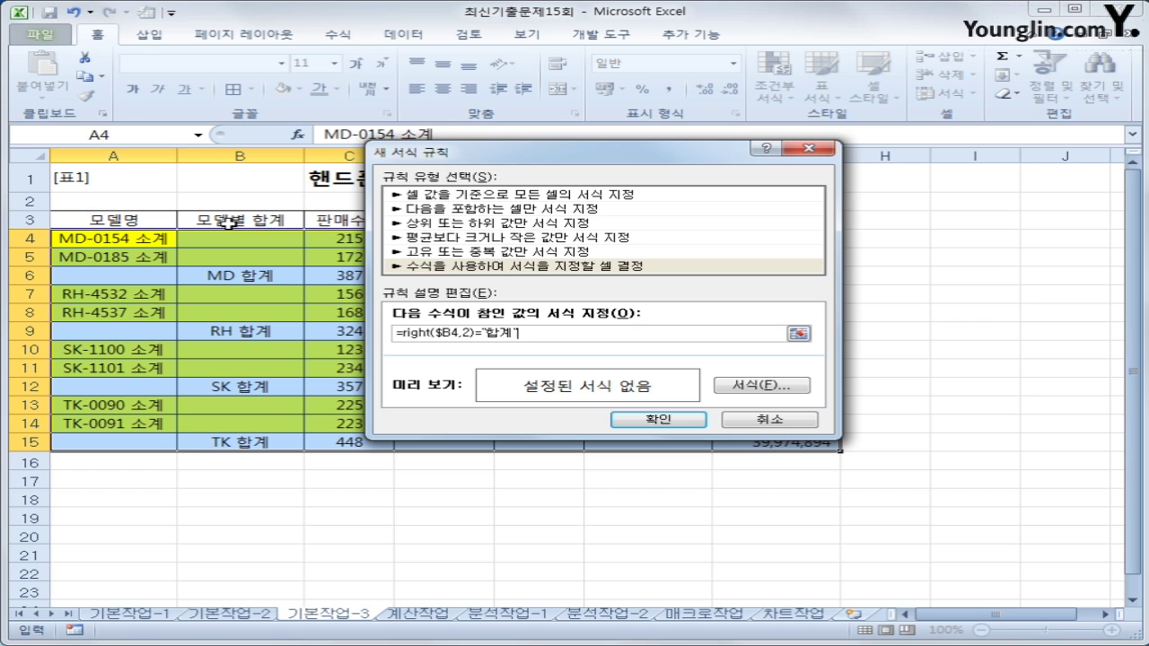
Step: Give the 합계 rule a standard green fill and apply it to the table
{"action": "left_click", "coordinate": [778, 390]}
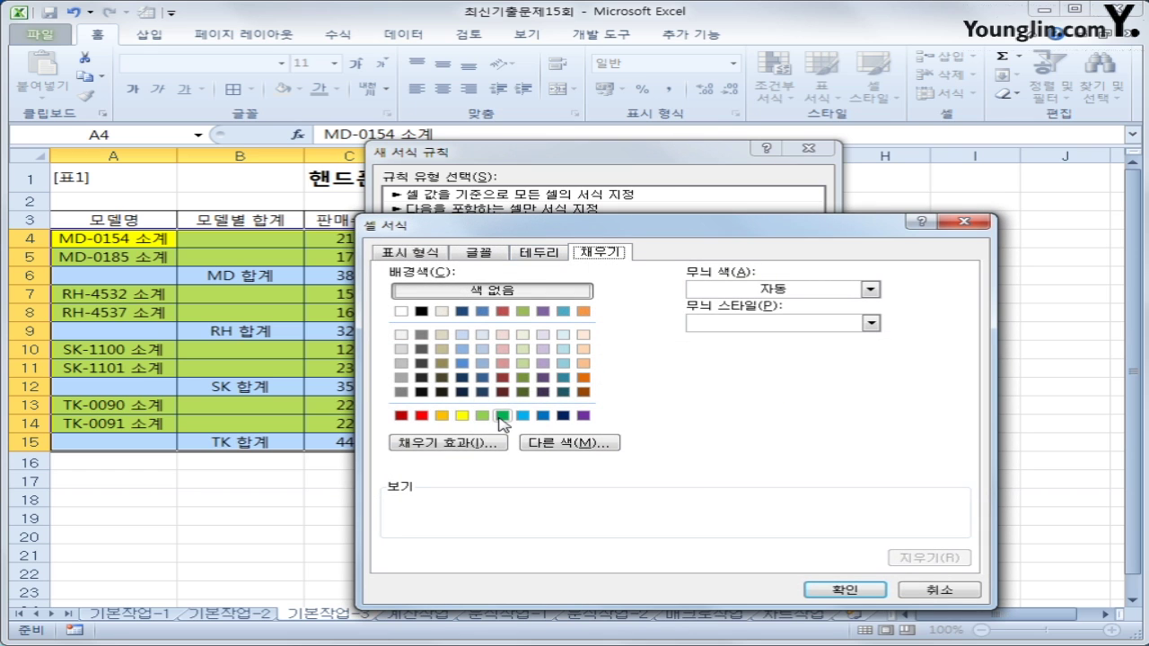
{"action": "left_click", "coordinate": [503, 416]}
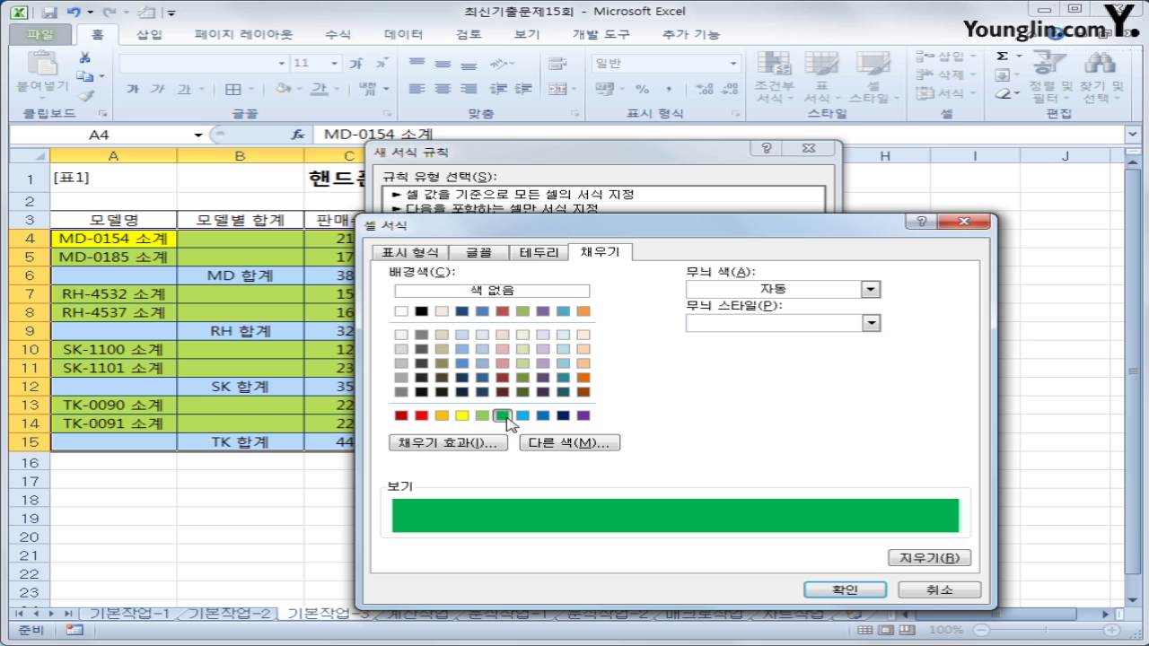
{"action": "left_click", "coordinate": [845, 590]}
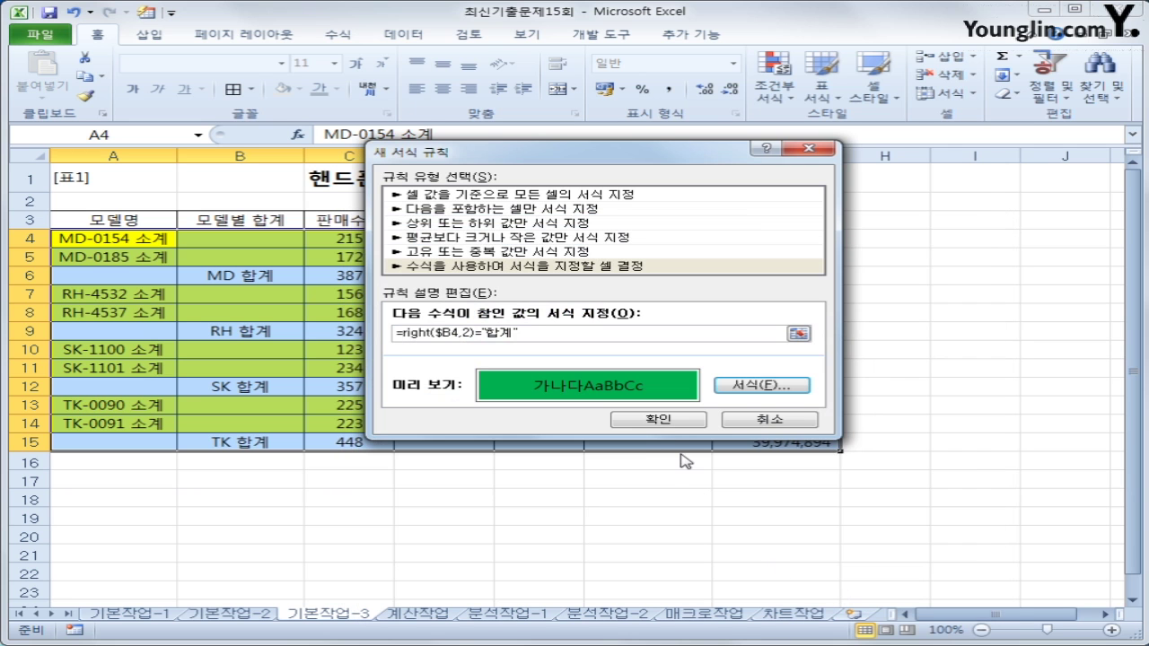
{"action": "left_click", "coordinate": [659, 419]}
{"action": "left_click", "coordinate": [889, 514]}
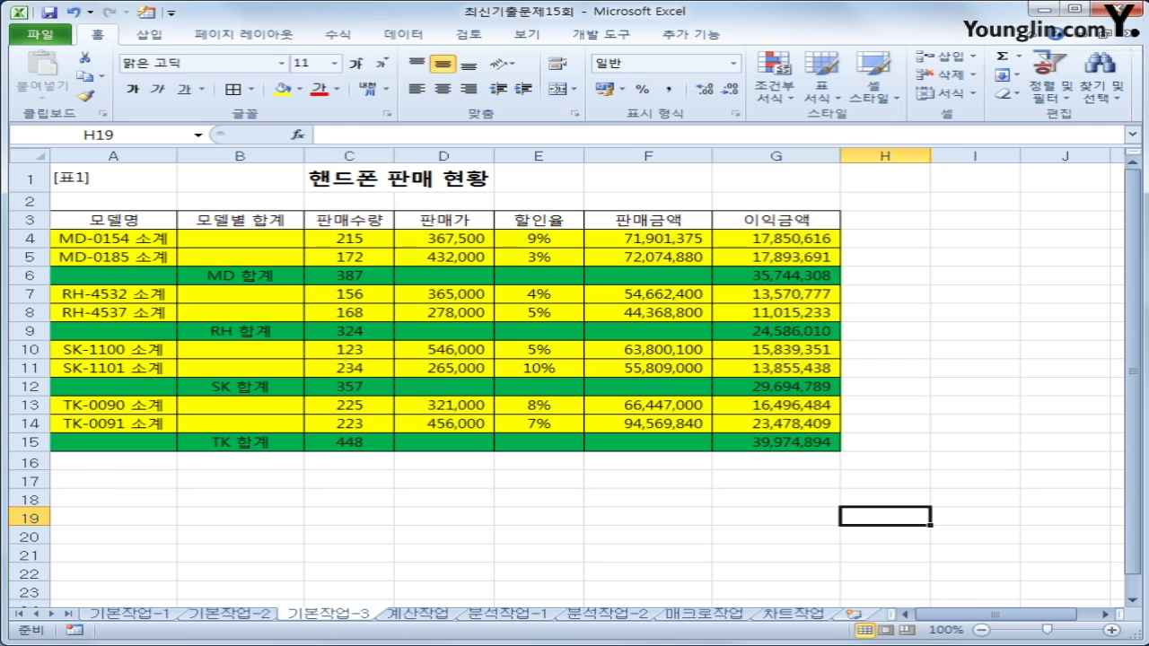
Step: On sheet 계산작업, start the 승진여부 formula in E3 as =if(and(B3>=7, for the 근무년수 condition
{"action": "left_click", "coordinate": [444, 616]}
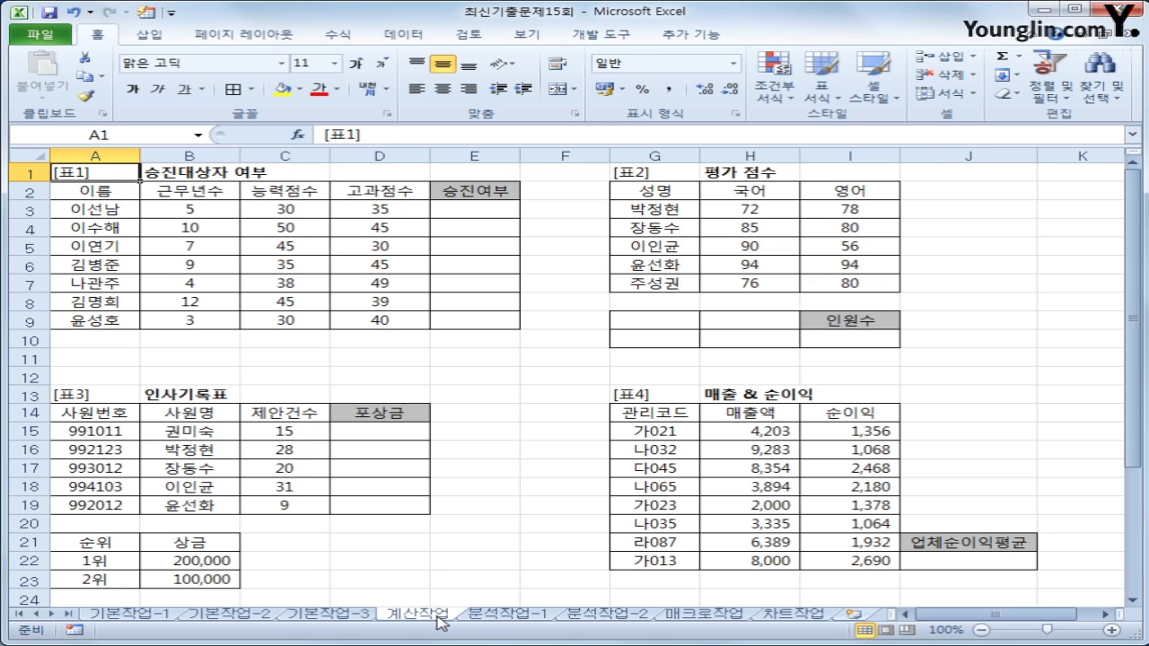
{"action": "left_click", "coordinate": [466, 216]}
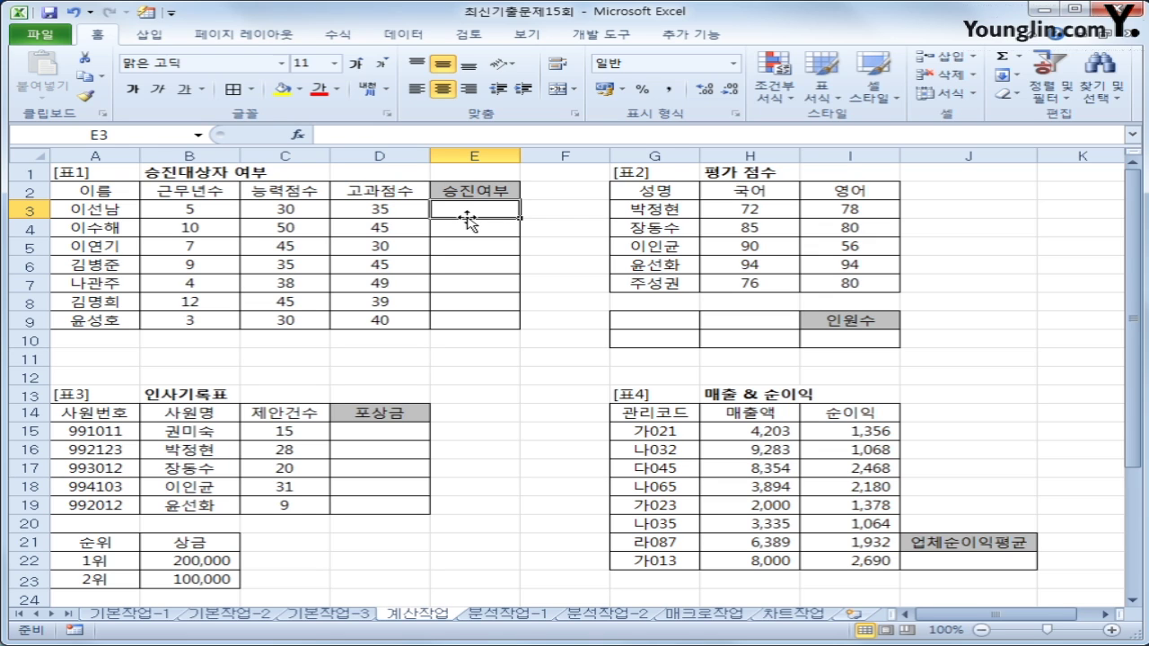
{"action": "left_click", "coordinate": [398, 213]}
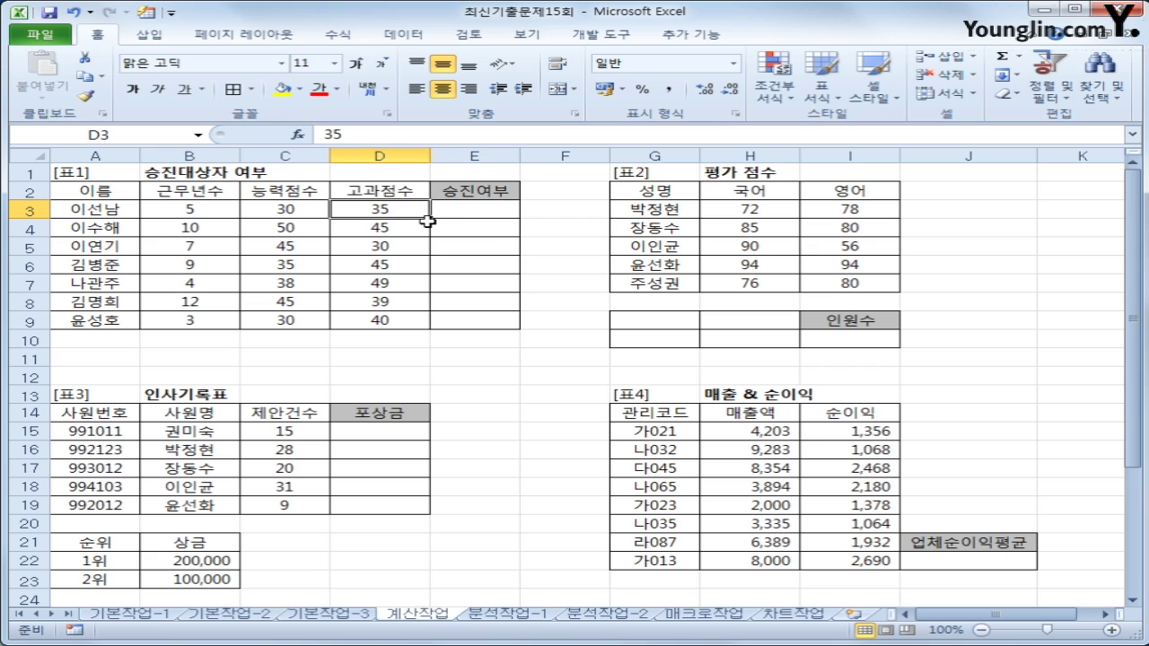
{"action": "left_click", "coordinate": [508, 214]}
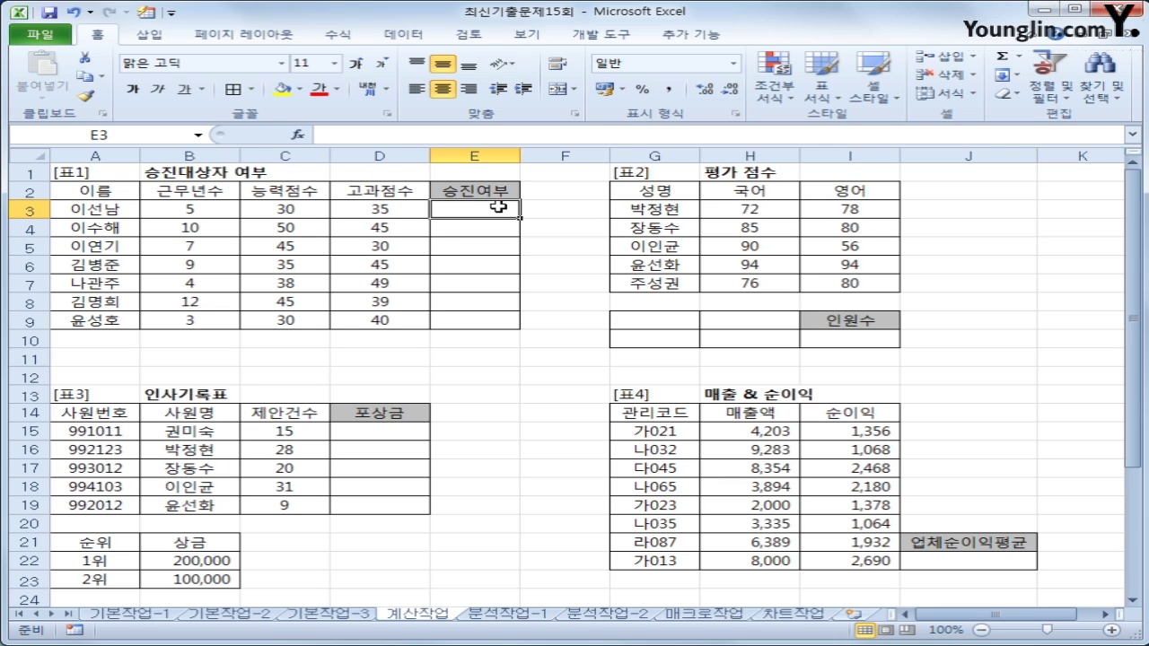
{"action": "type", "text": "="}
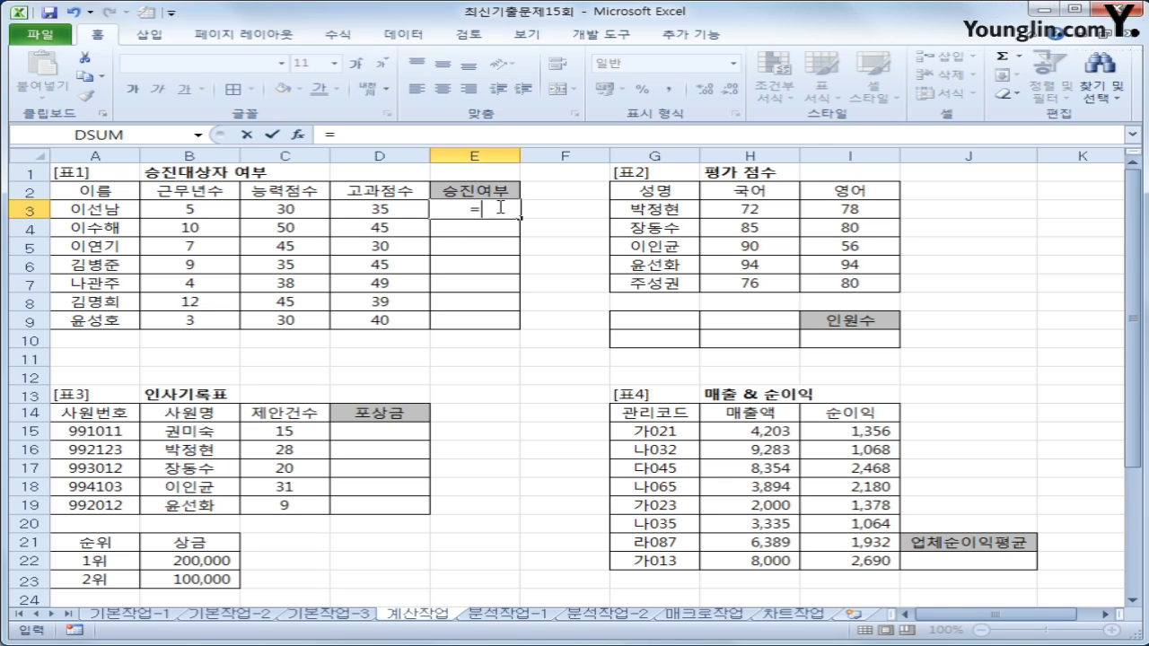
{"action": "type", "text": "if("}
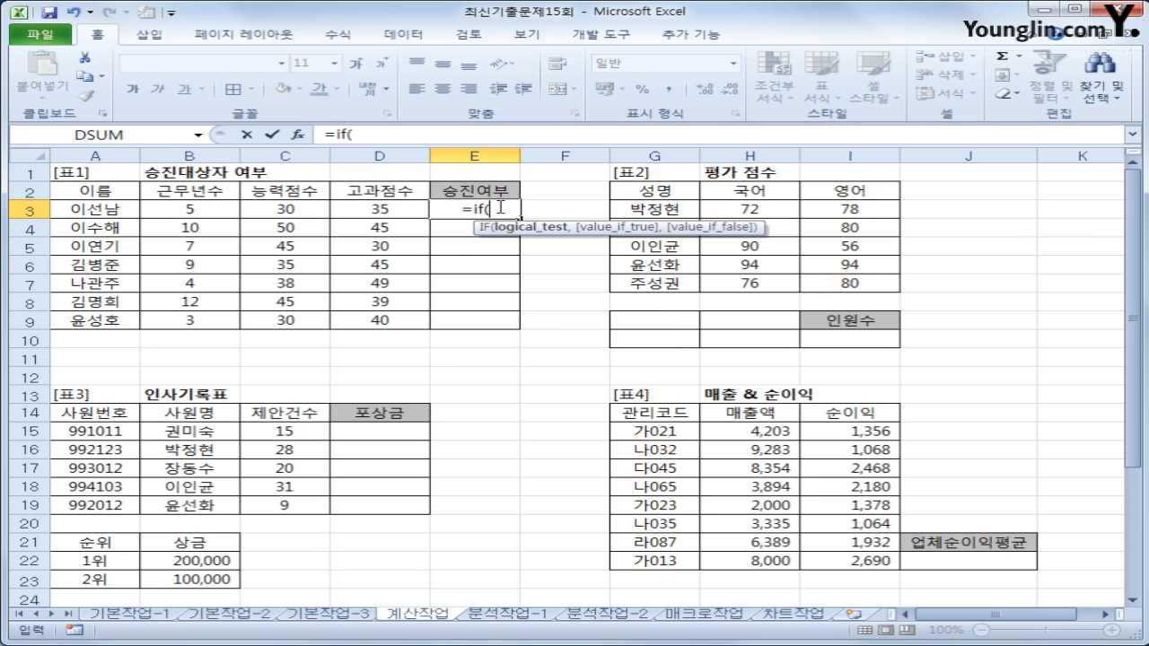
{"action": "type", "text": "and("}
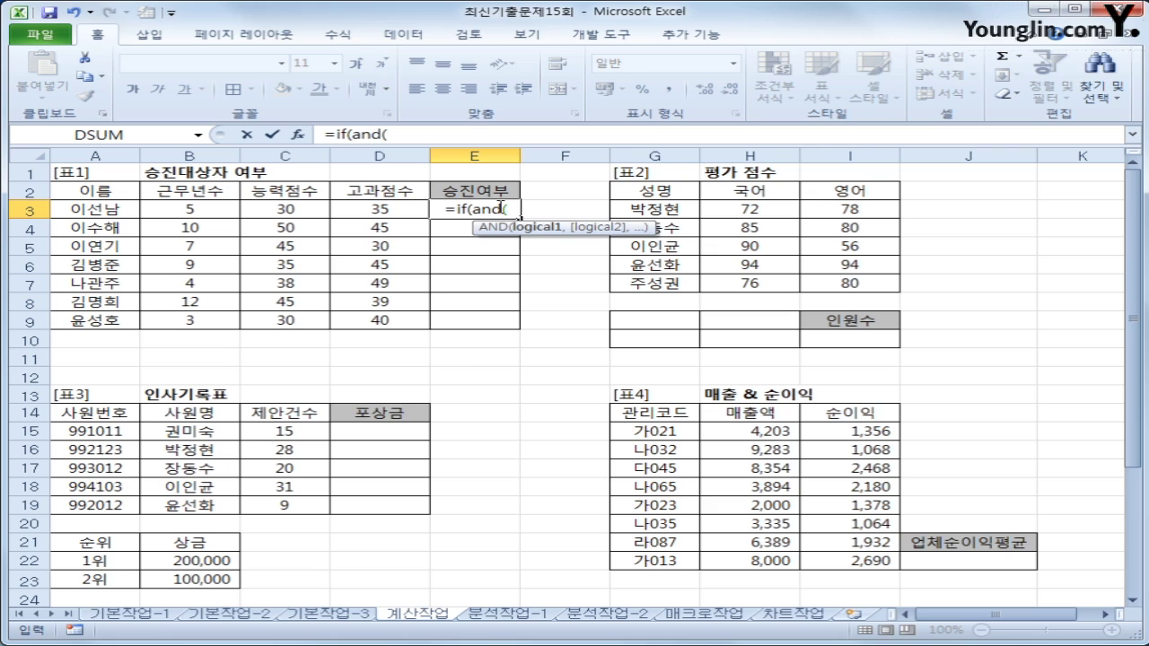
{"action": "key", "text": "Left"}
{"action": "key", "text": "Left"}
{"action": "key", "text": "Left"}
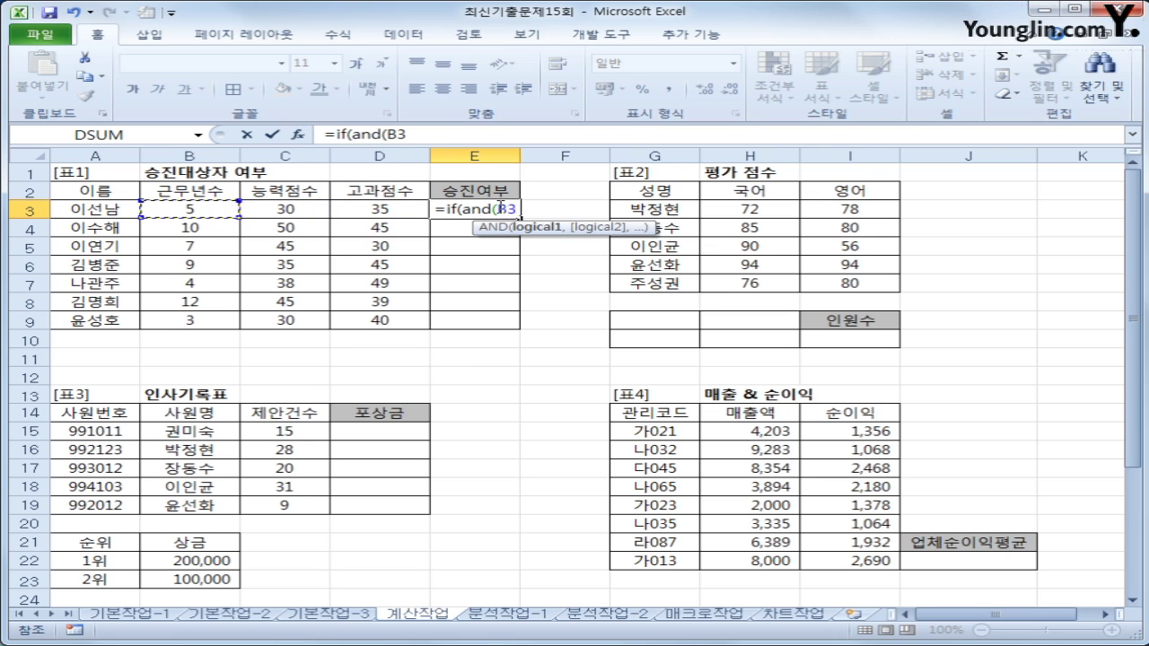
{"action": "type", "text": ">="}
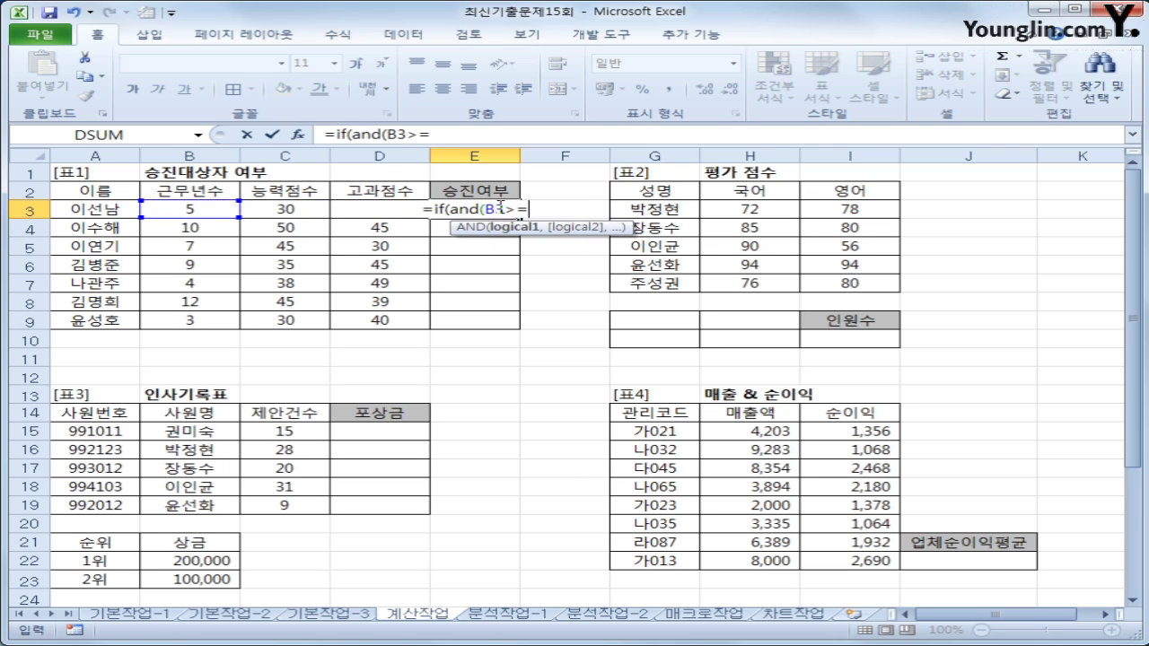
{"action": "type", "text": "7,"}
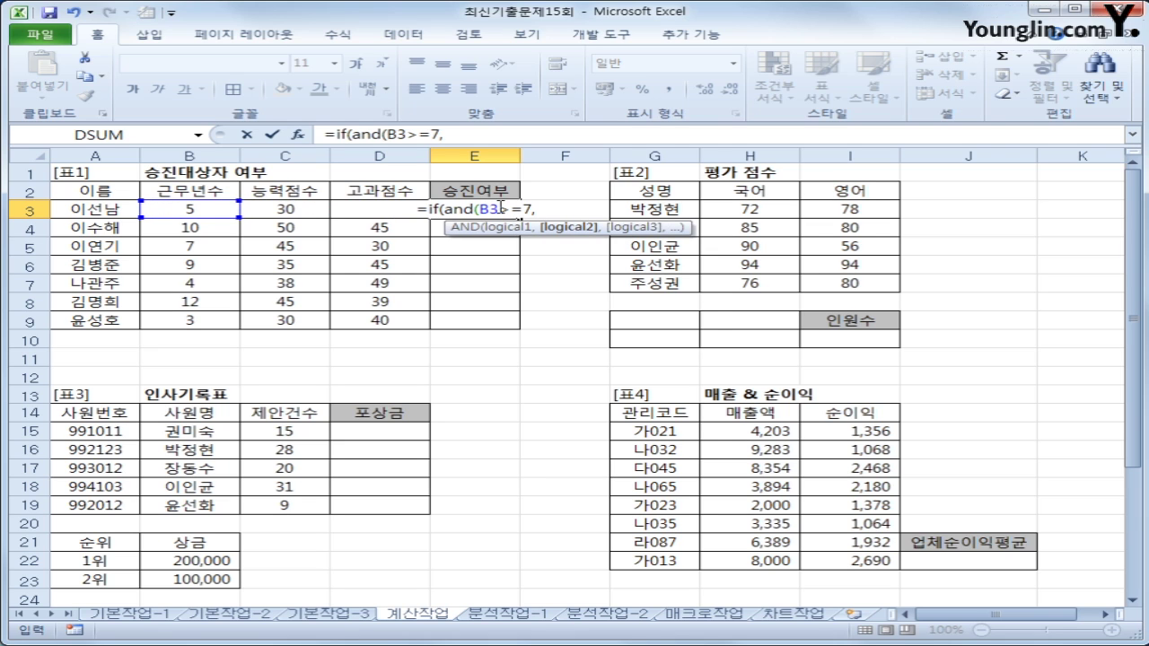
Step: Add sum(C3:D3)>=80 as the second AND condition in the E3 formula and close the AND function
{"action": "type", "text": "sum("}
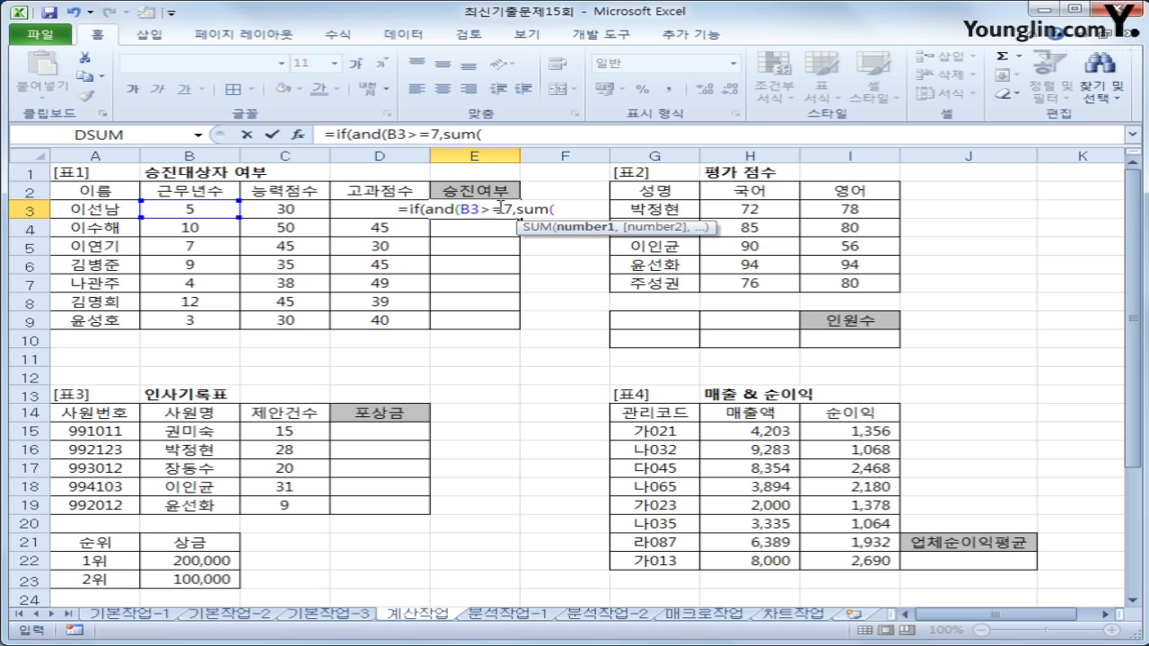
{"action": "key", "text": "Left"}
{"action": "key", "text": "Left"}
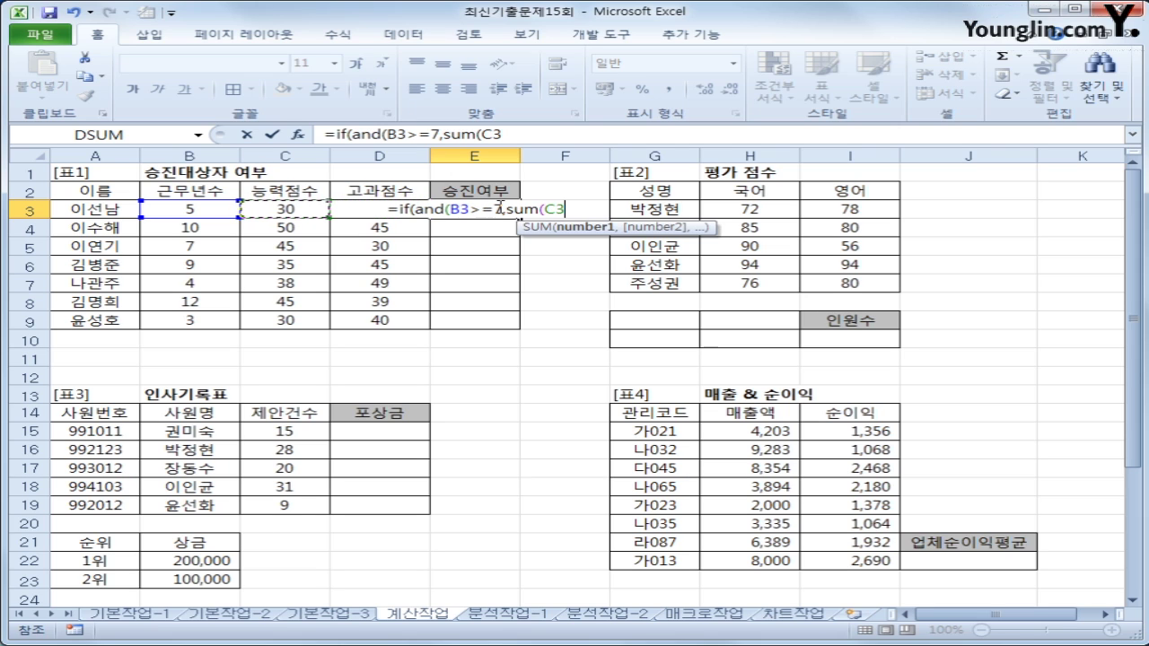
{"action": "key", "text": "shift+Right"}
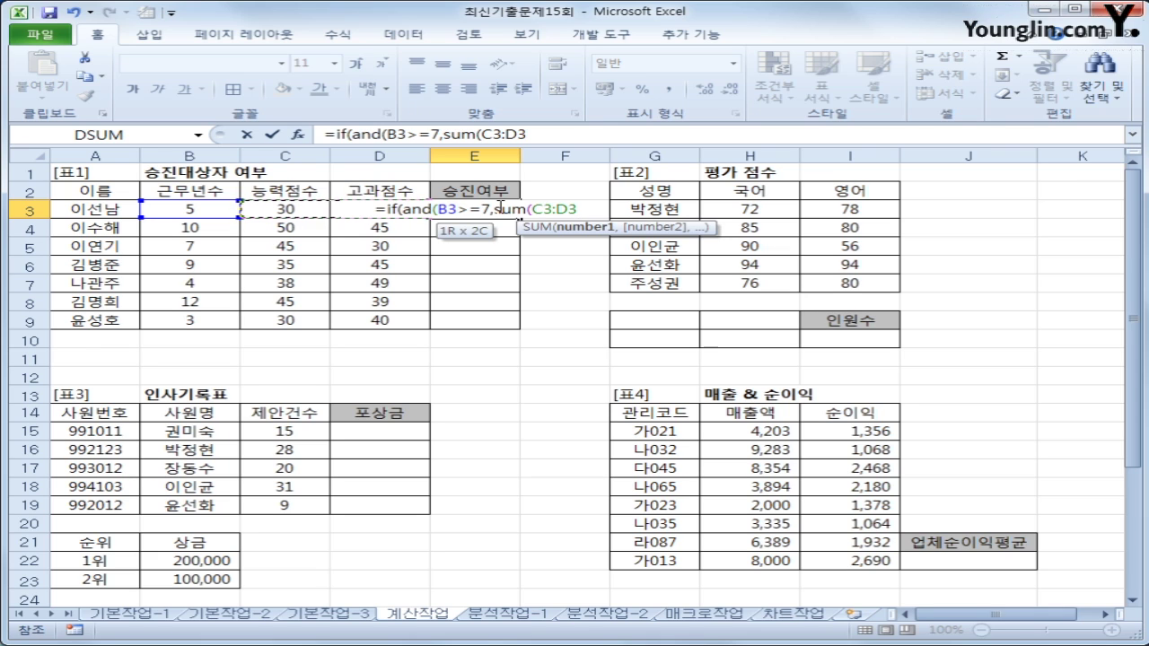
{"action": "type", "text": ")"}
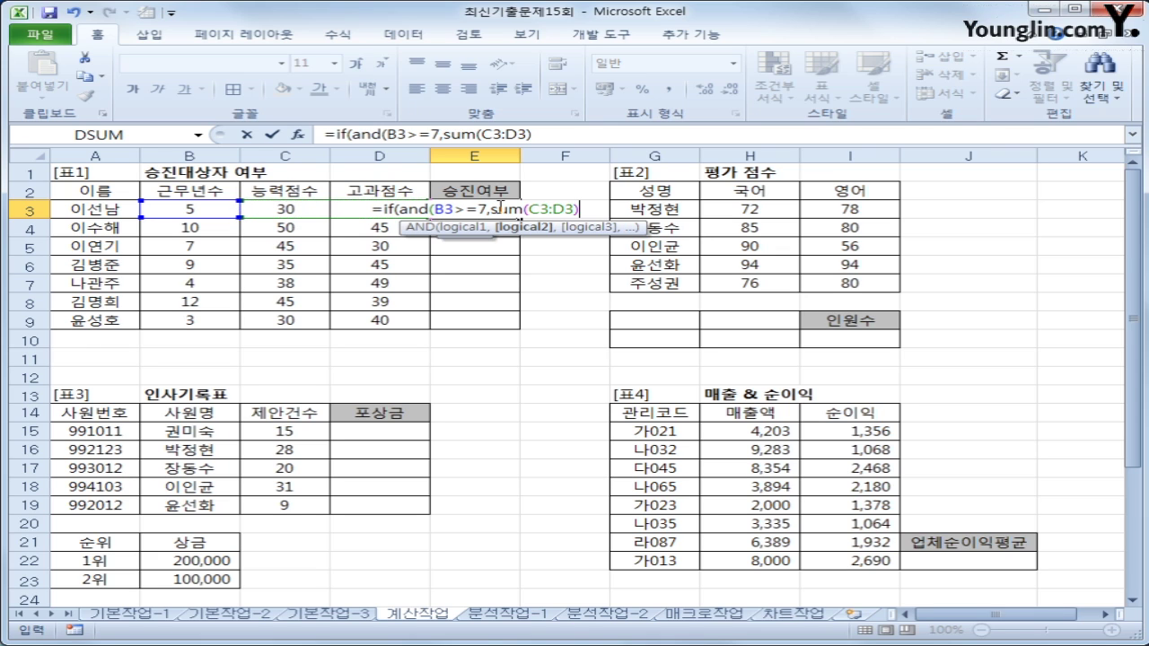
{"action": "type", "text": ">="}
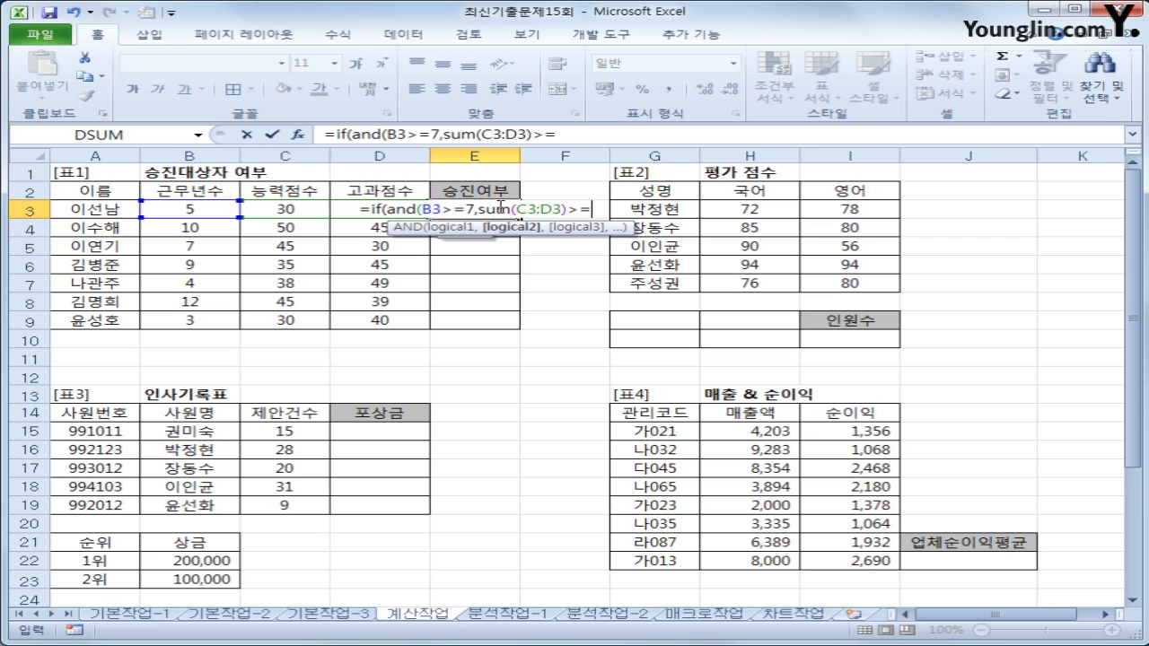
{"action": "type", "text": "80"}
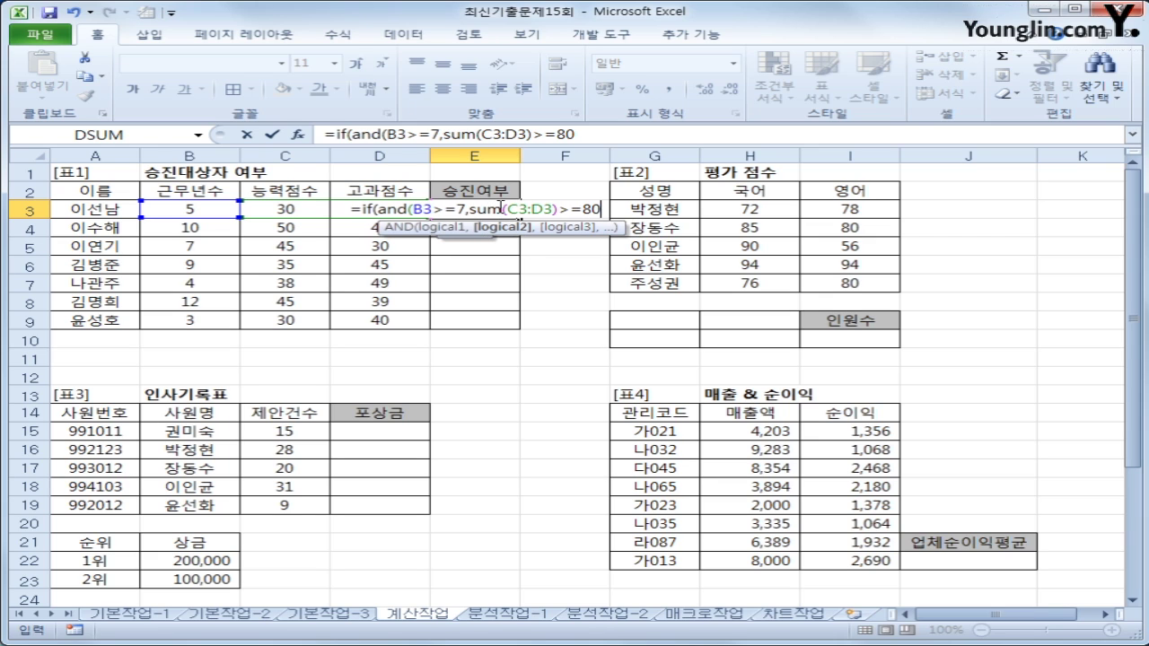
{"action": "type", "text": ")"}
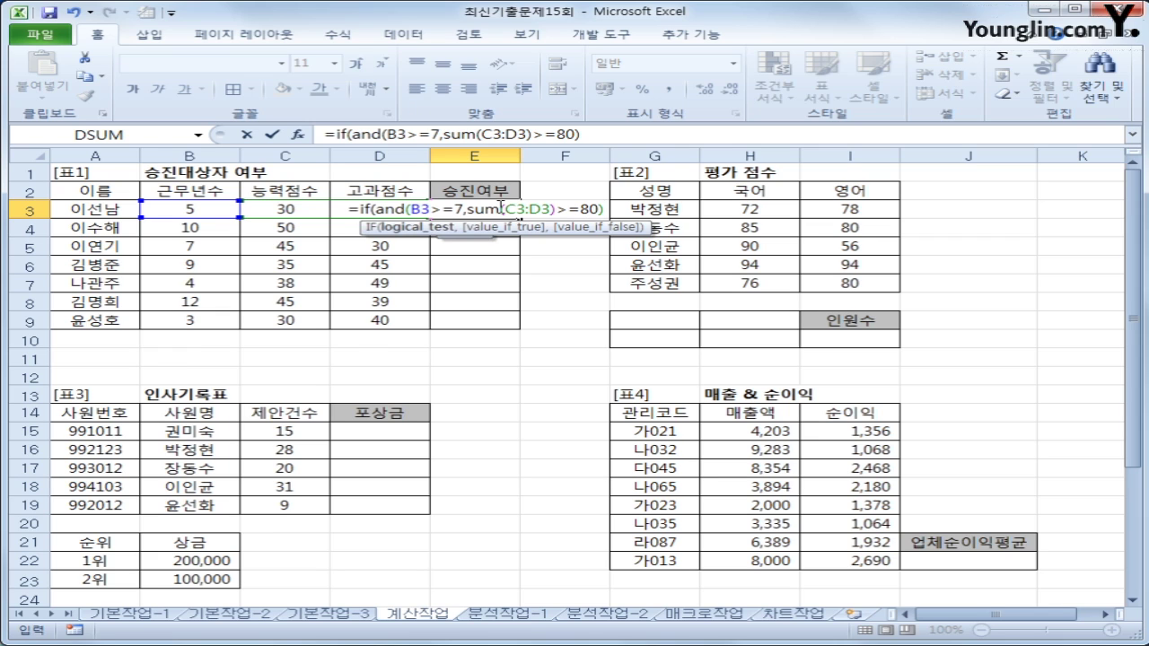
Step: Complete the E3 formula with "승진" if true and "" if false, and fill it down to E9
{"action": "type", "text": ",\""}
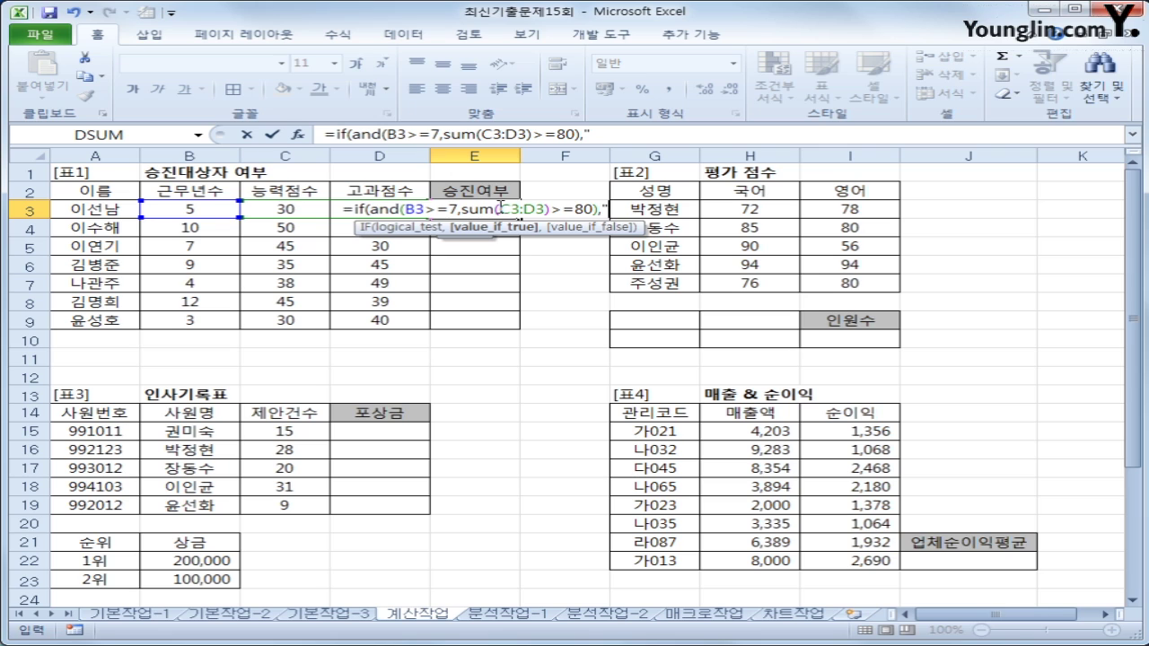
{"action": "type", "text": "t"}
{"action": "key", "text": "BackSpace"}
{"action": "type", "text": "승진"}
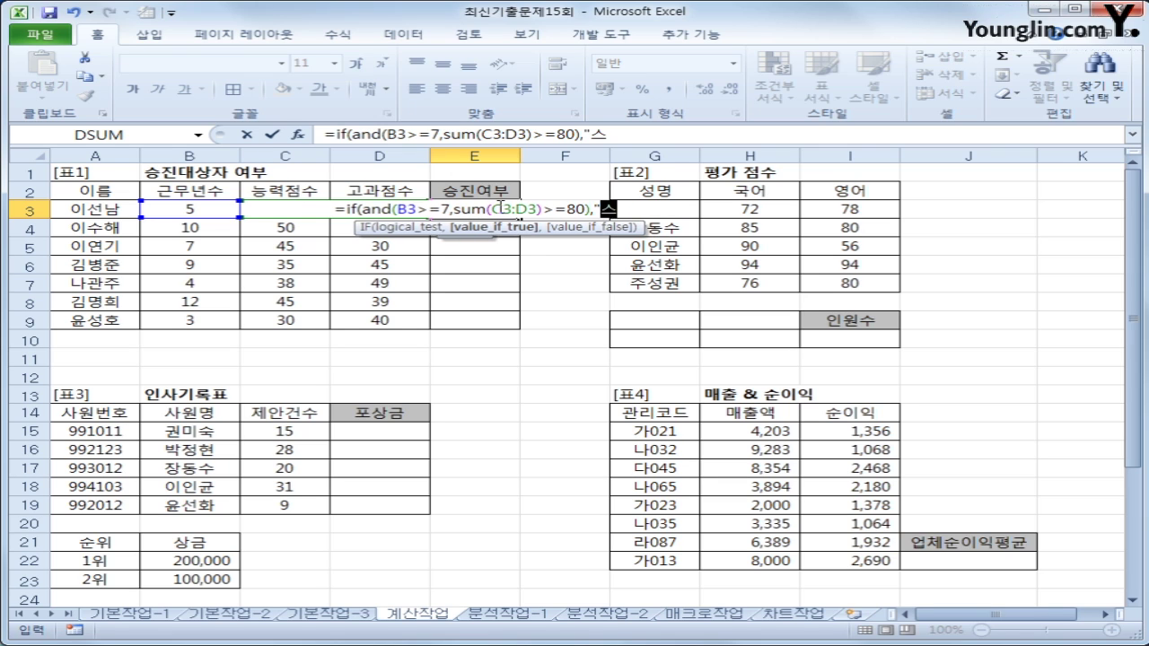
{"action": "type", "text": "\","}
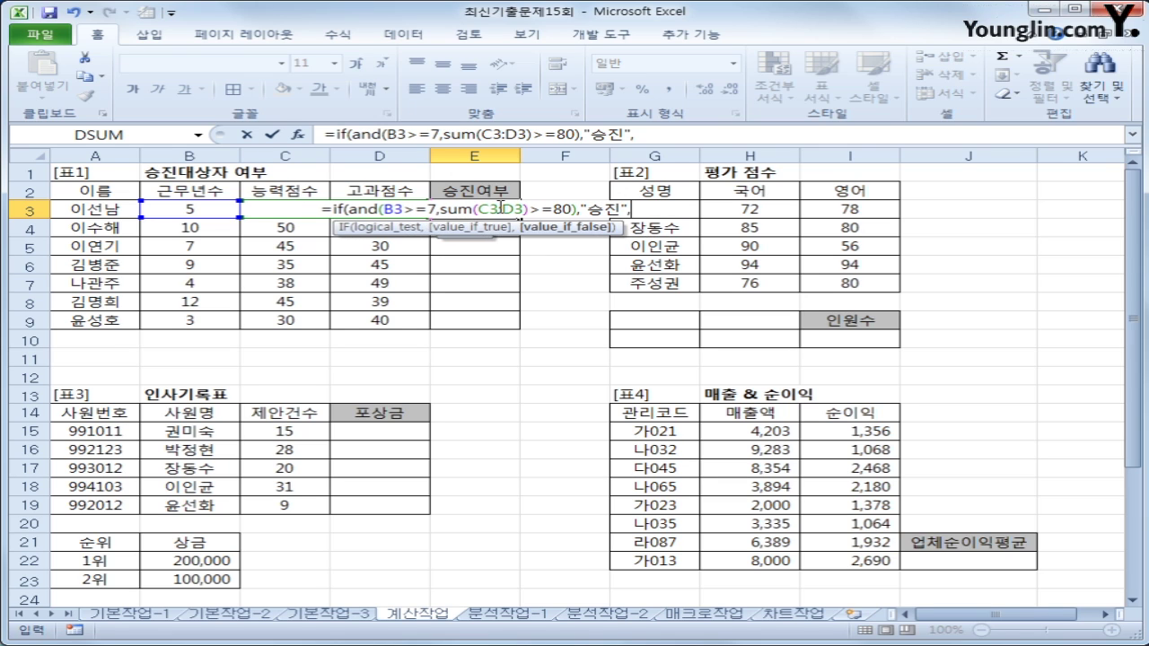
{"action": "type", "text": "\"\""}
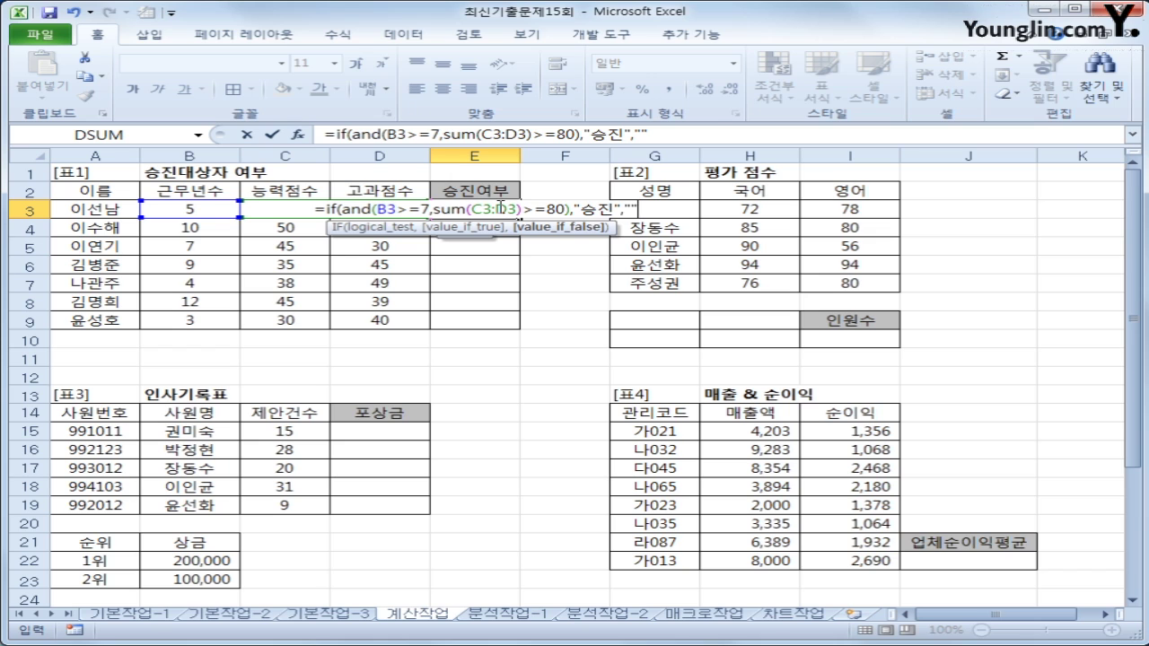
{"action": "type", "text": ")"}
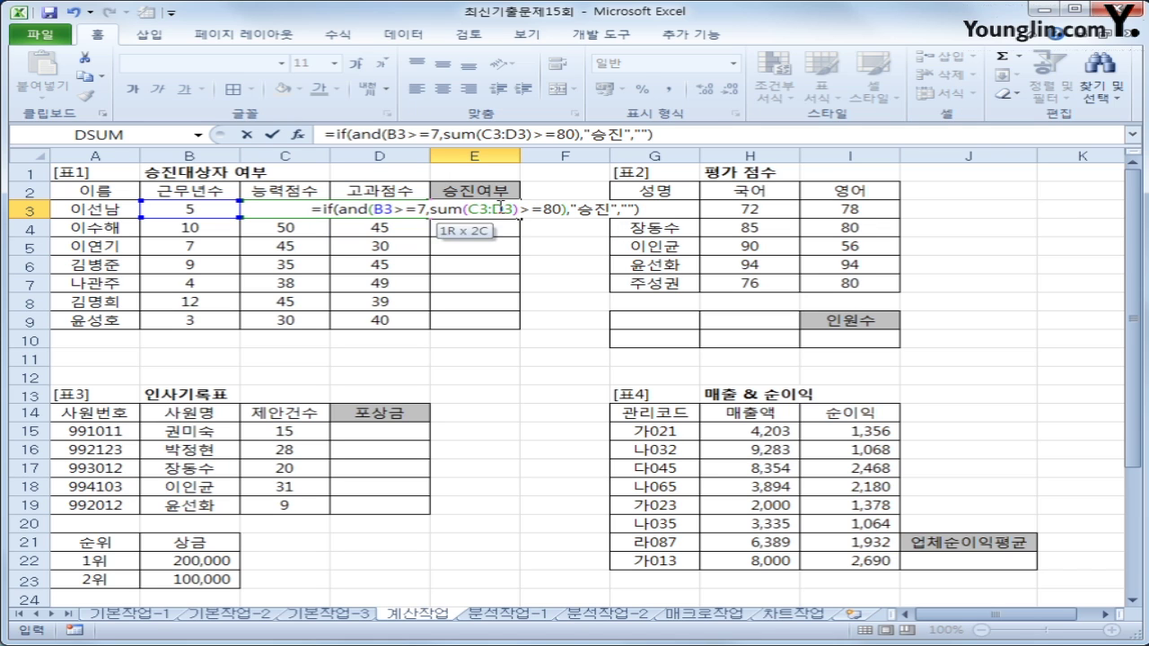
{"action": "key", "text": "Return"}
{"action": "left_click", "coordinate": [498, 207]}
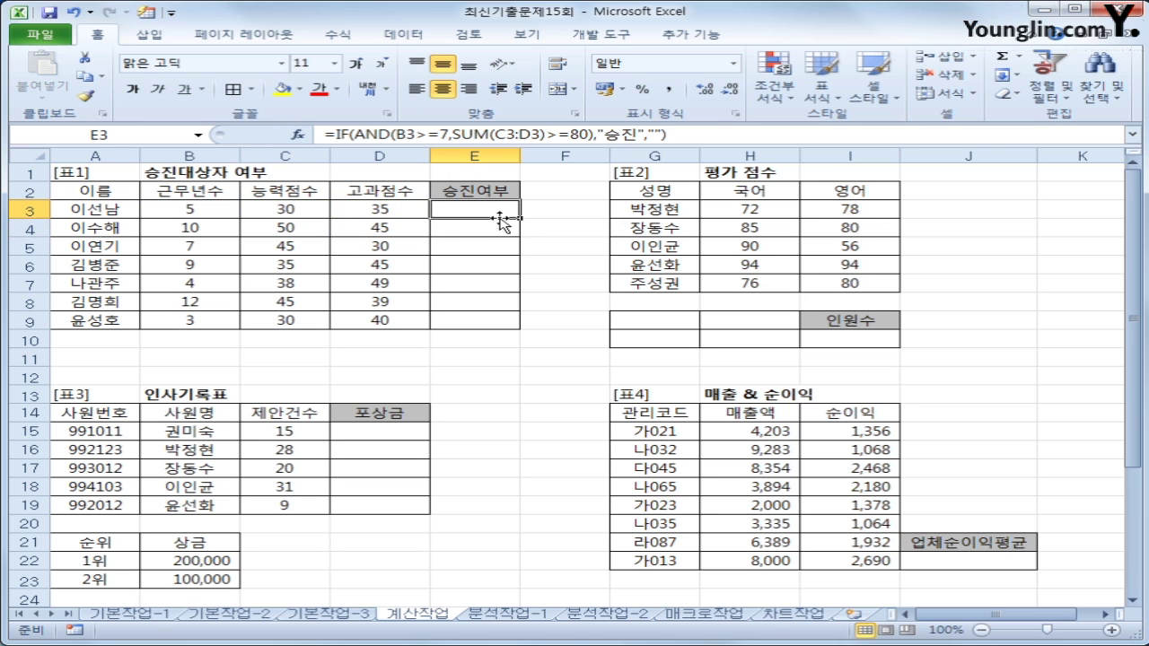
{"action": "left_click_drag", "start_coordinate": [520, 219], "coordinate": [521, 330]}
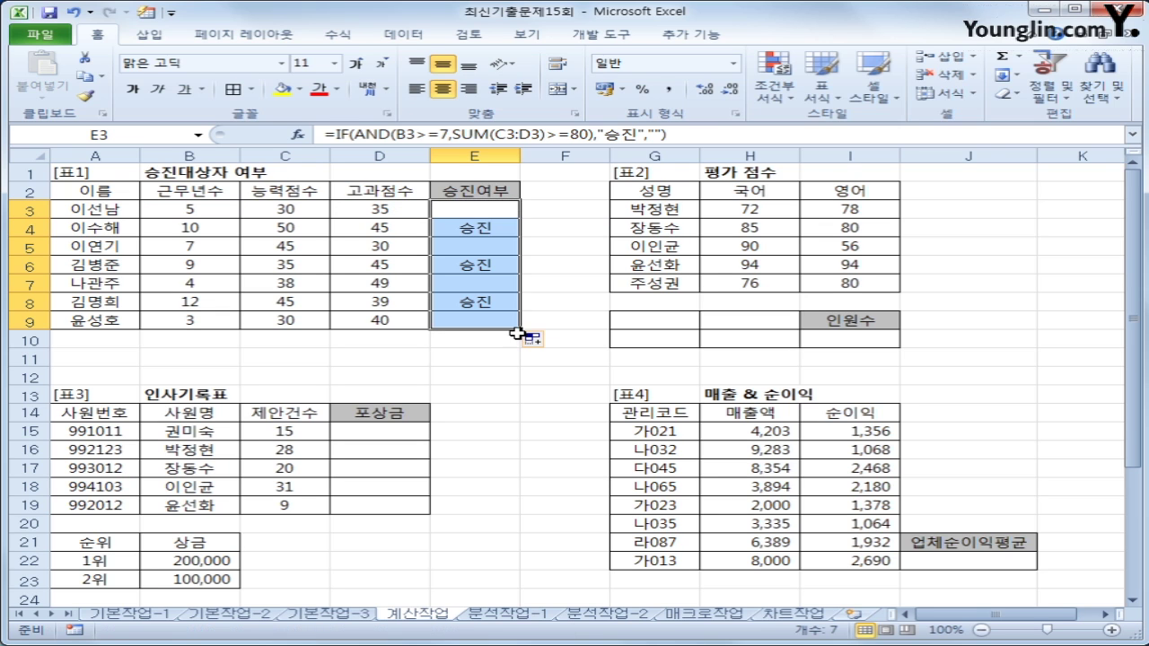
Step: Enter the criteria range for 표2 in G9:H10: 국어 with >=80 and 영어 with >=80
{"action": "left_click", "coordinate": [684, 320]}
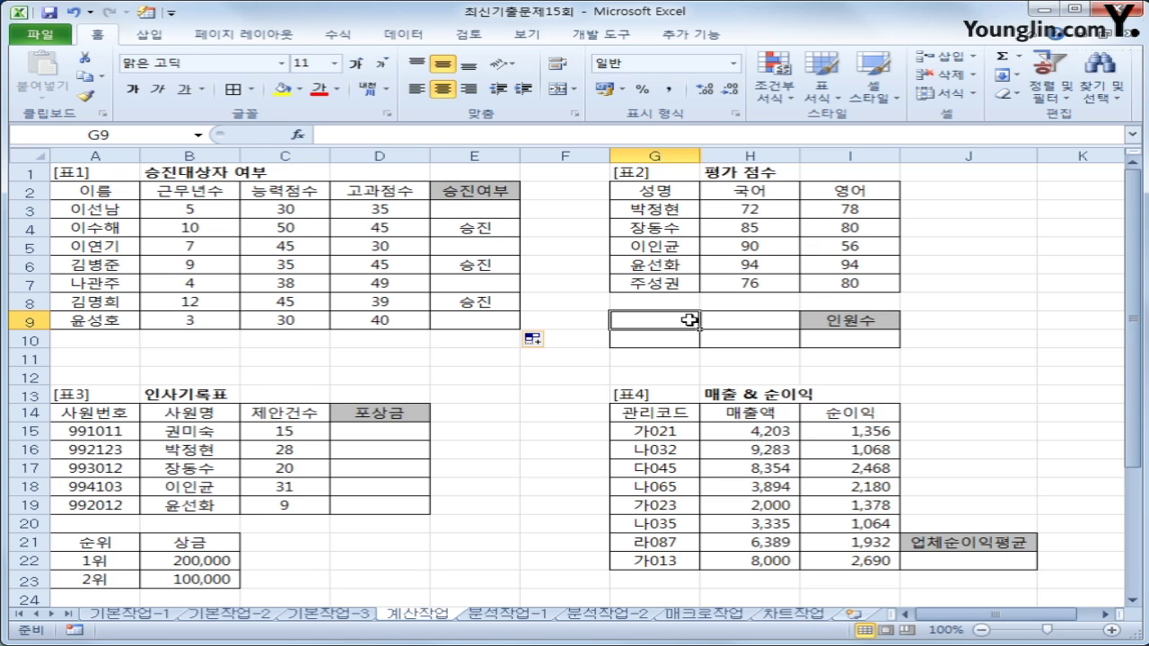
{"action": "type", "text": "국어"}
{"action": "key", "text": "Return"}
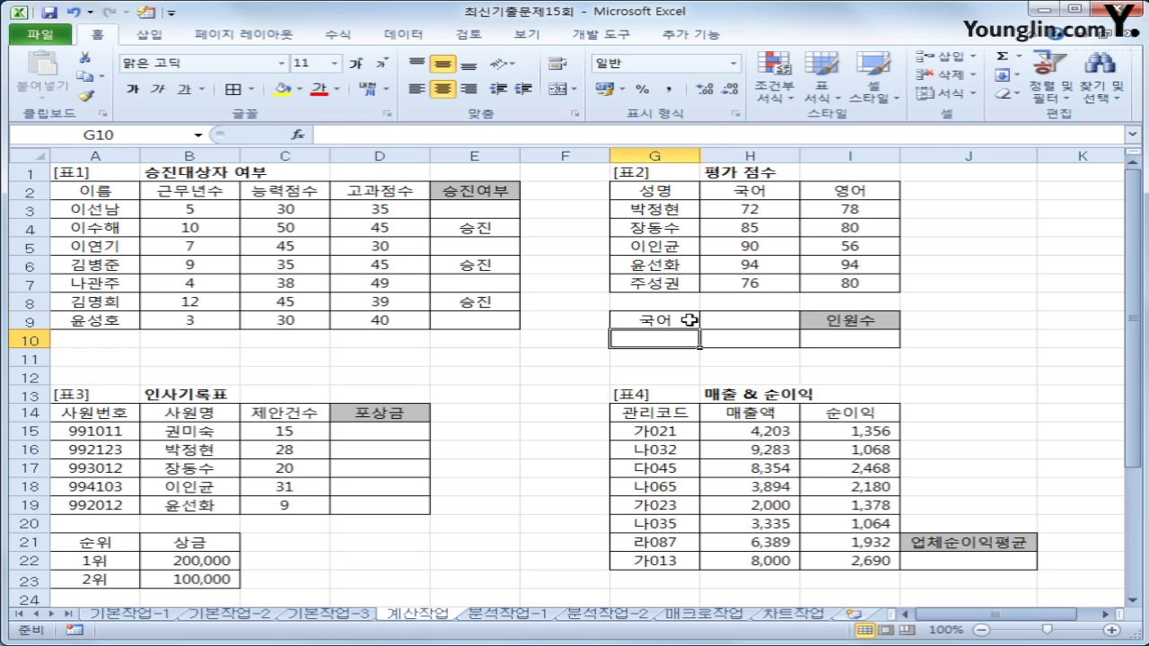
{"action": "type", "text": ">=80"}
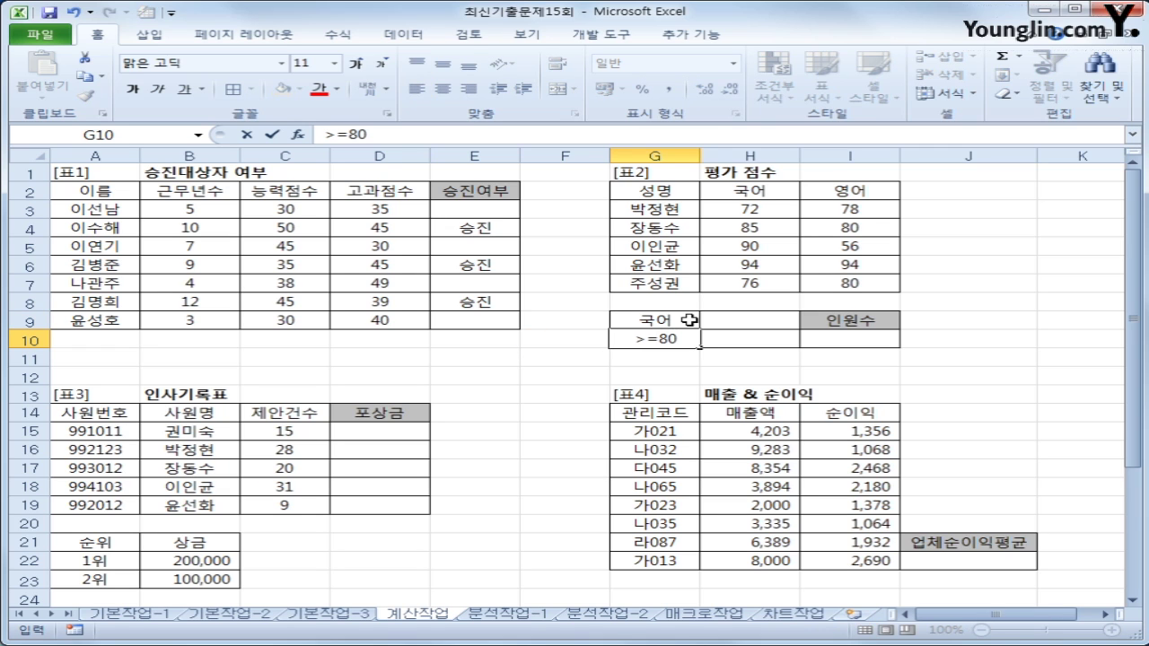
{"action": "key", "text": "Right"}
{"action": "key", "text": "Up"}
{"action": "type", "text": "영ㅇ"}
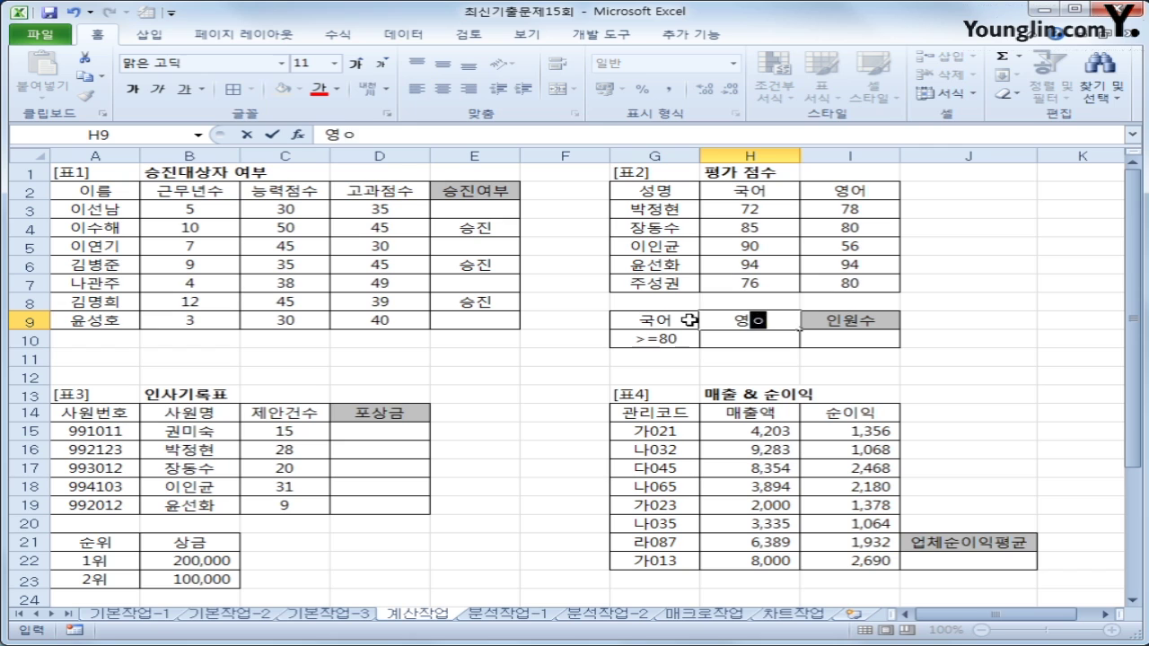
{"action": "type", "text": "ㅓ"}
{"action": "key", "text": "Return"}
{"action": "type", "text": ">=8"}
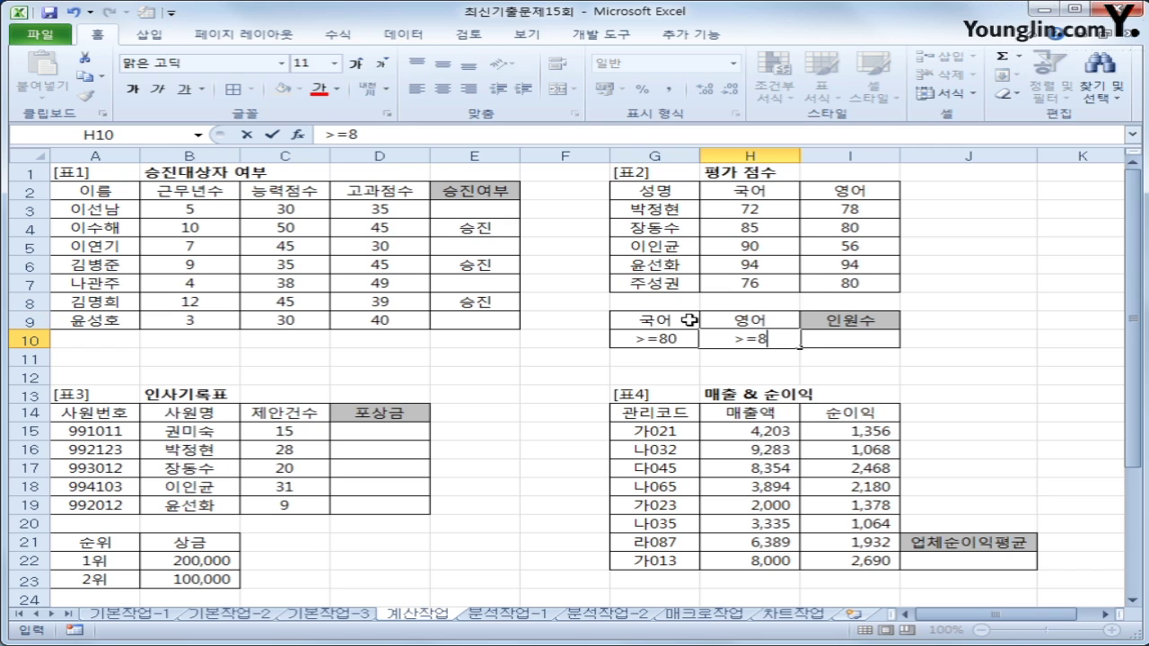
{"action": "type", "text": "0"}
{"action": "key", "text": "Return"}
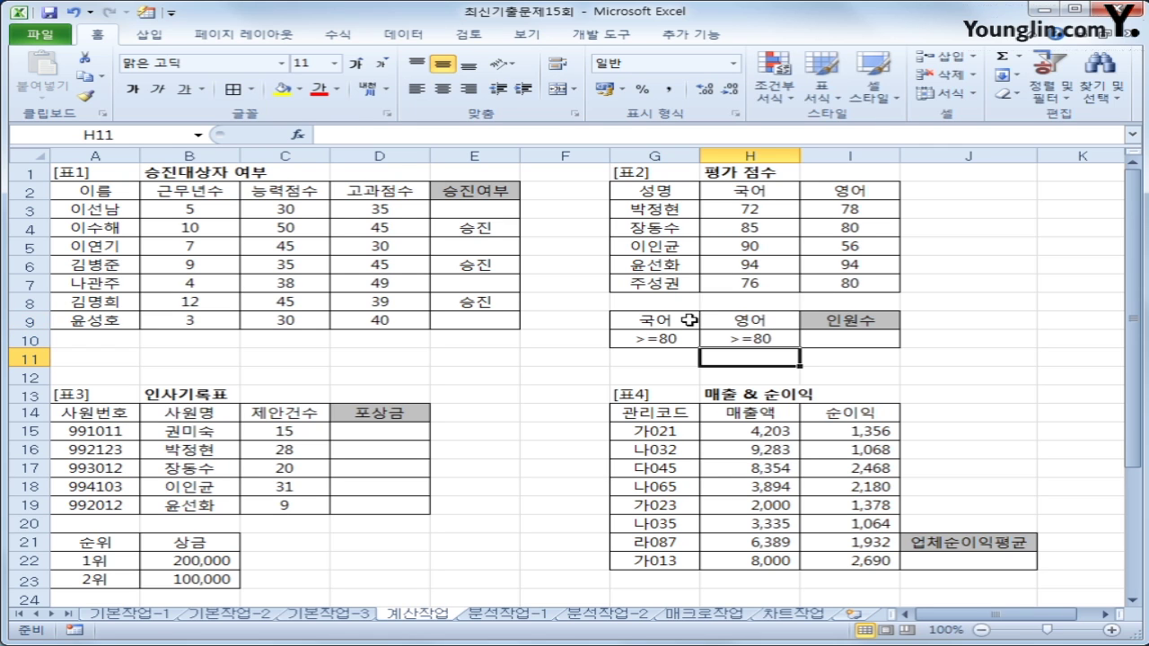
Step: Insert a DCOUNT function in I10 with database G2:I7, field H2 and criteria G9:H10
{"action": "left_click", "coordinate": [826, 339]}
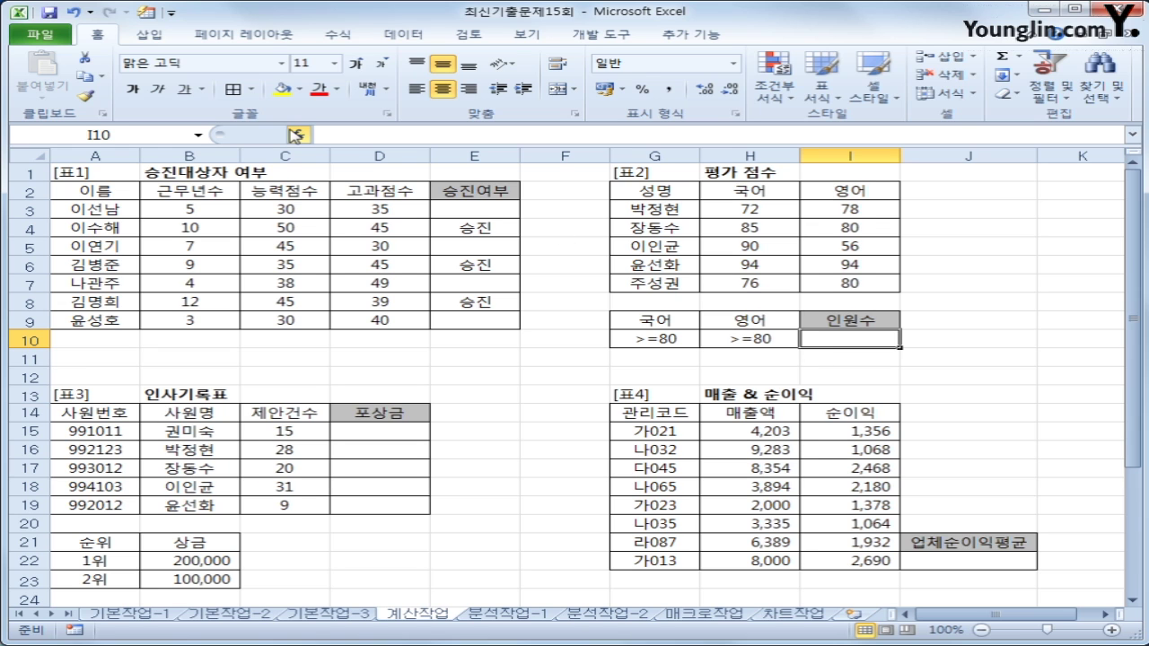
{"action": "left_click", "coordinate": [299, 135]}
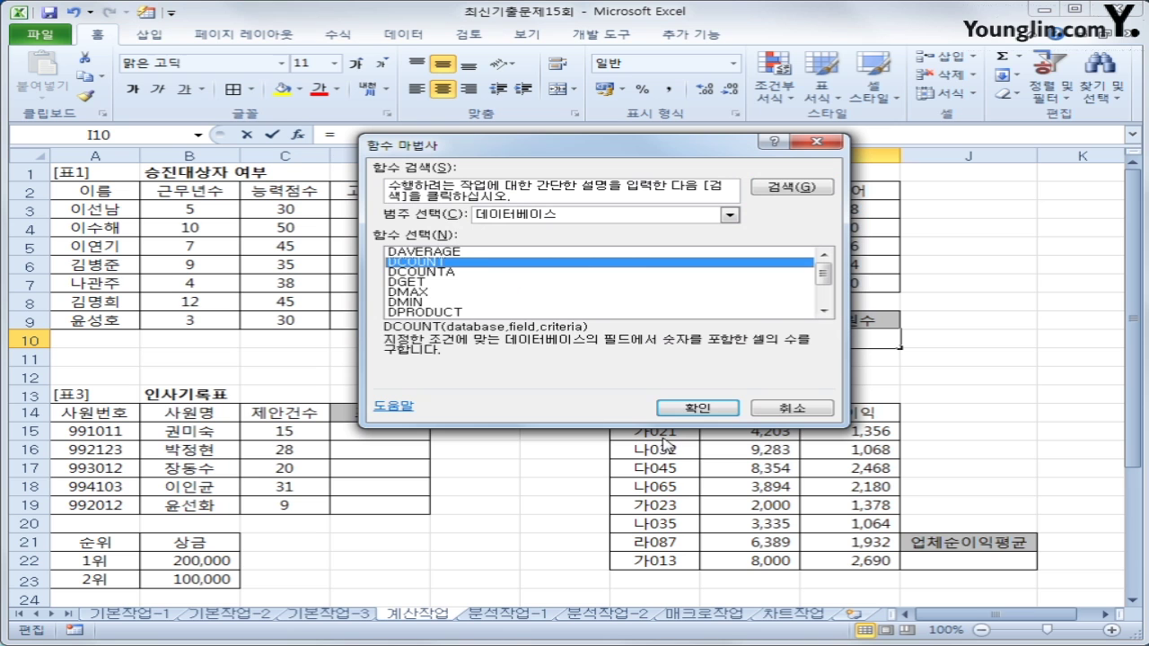
{"action": "left_click", "coordinate": [690, 408]}
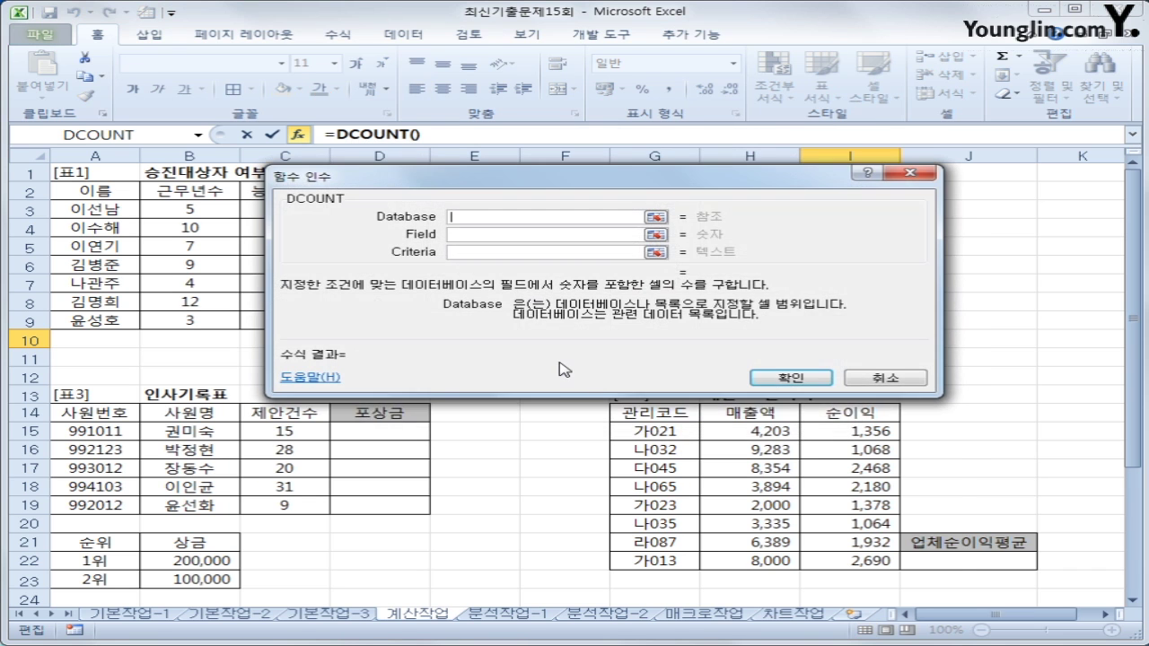
{"action": "left_click", "coordinate": [660, 191]}
{"action": "left_click_drag", "start_coordinate": [660, 191], "coordinate": [850, 285]}
{"action": "left_click", "coordinate": [486, 412]}
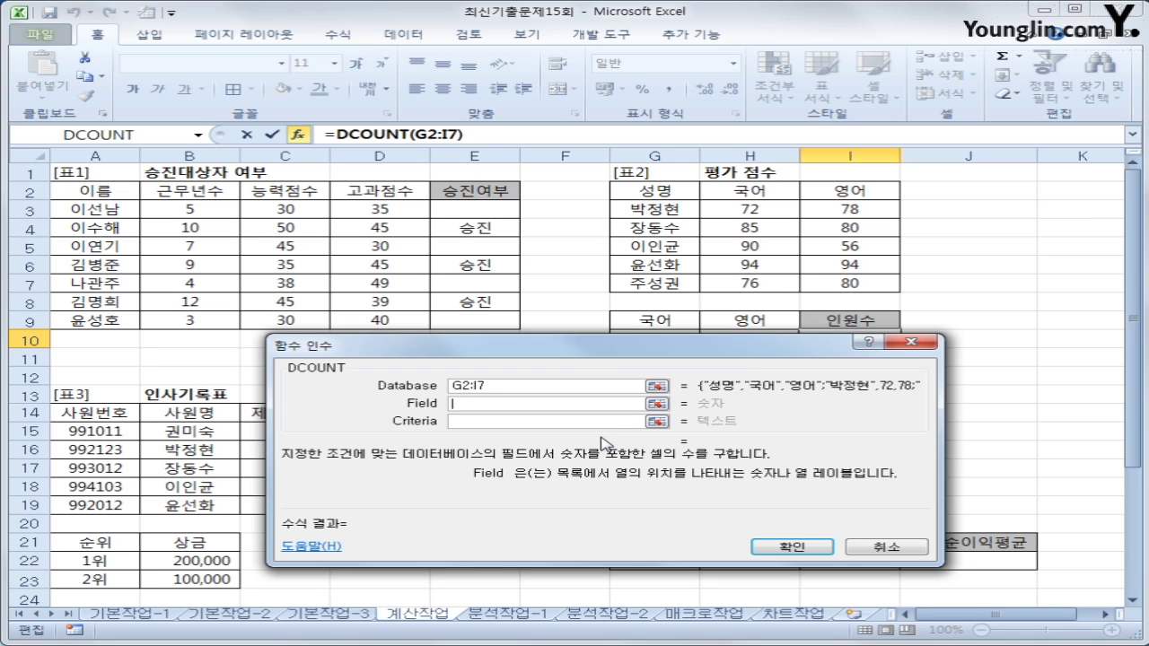
{"action": "left_click", "coordinate": [761, 190]}
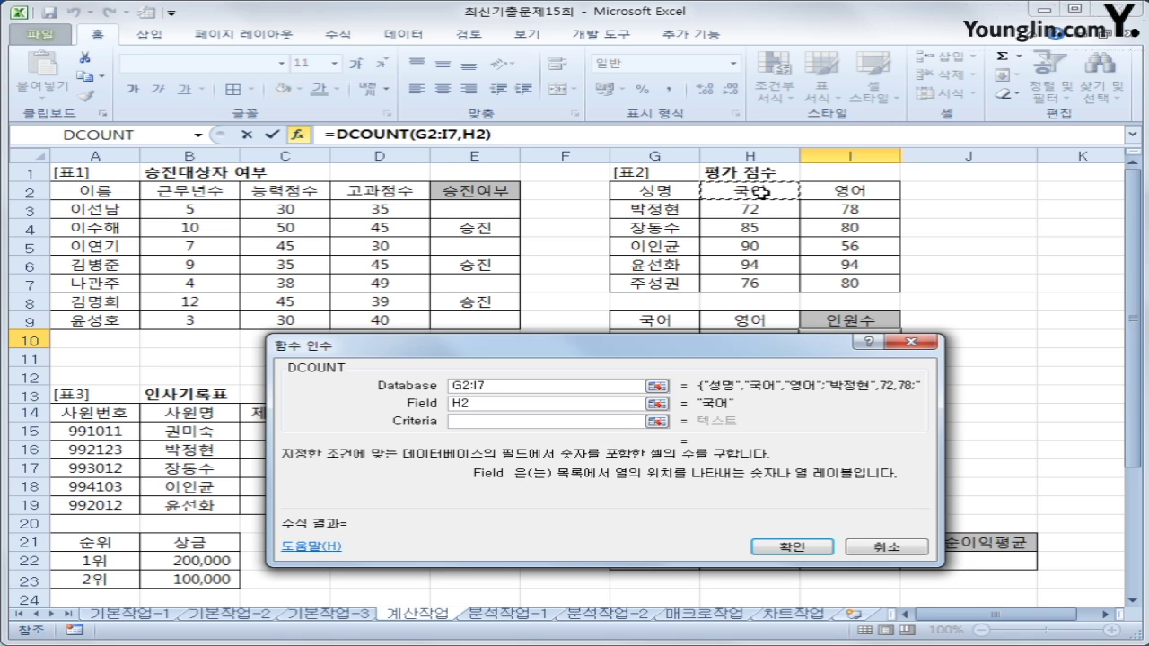
{"action": "left_click", "coordinate": [557, 422]}
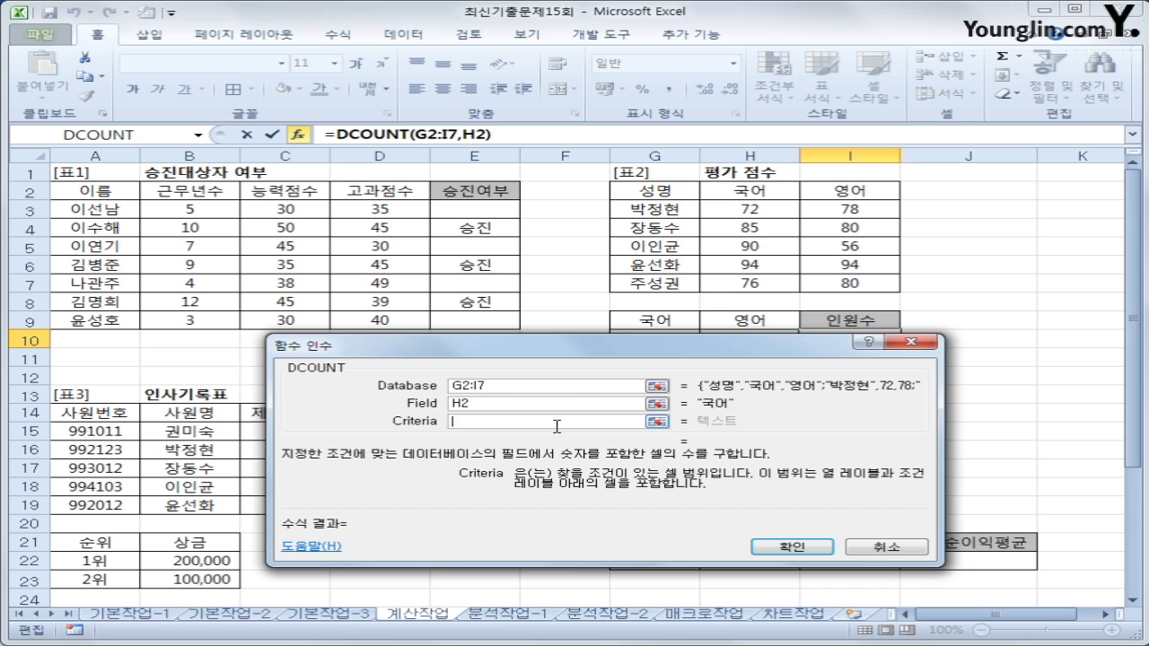
{"action": "left_click_drag", "start_coordinate": [662, 317], "coordinate": [729, 397]}
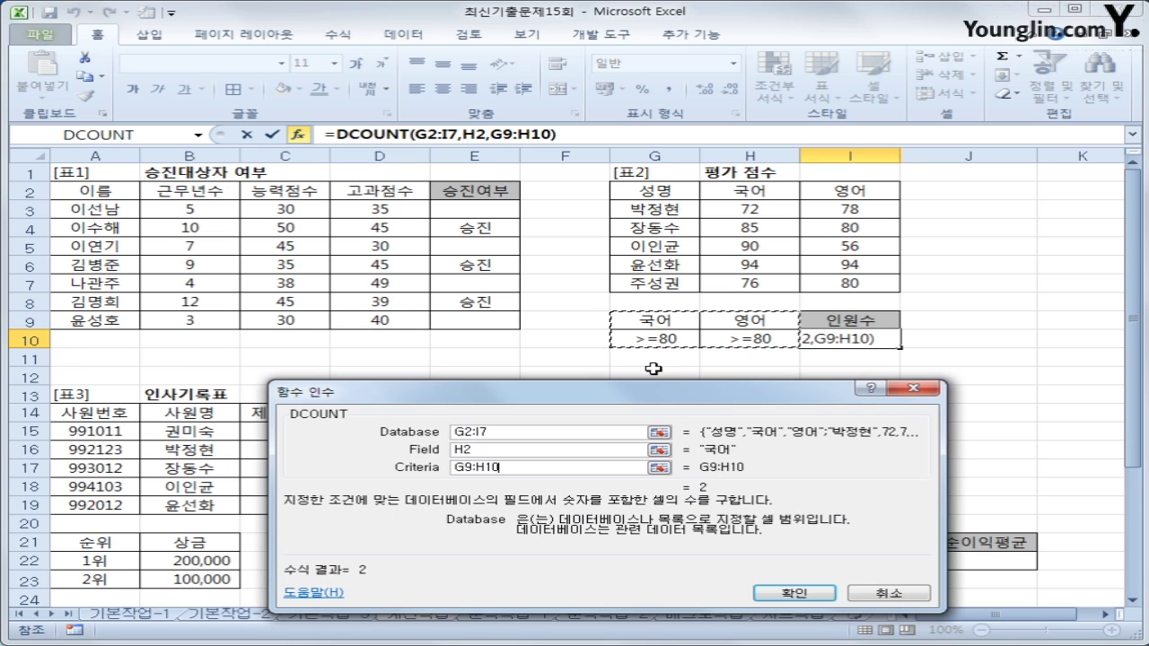
{"action": "left_click", "coordinate": [771, 596]}
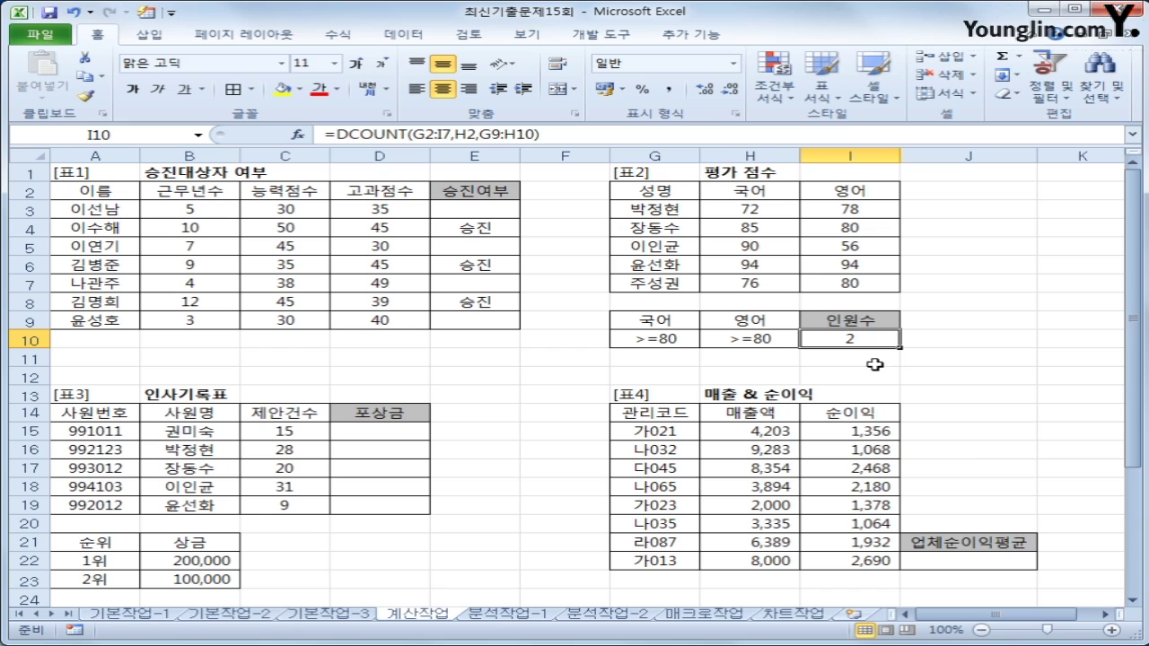
Step: Append &"명" to the DCOUNT formula in I10 so the count carries the unit 명
{"action": "left_click", "coordinate": [592, 128]}
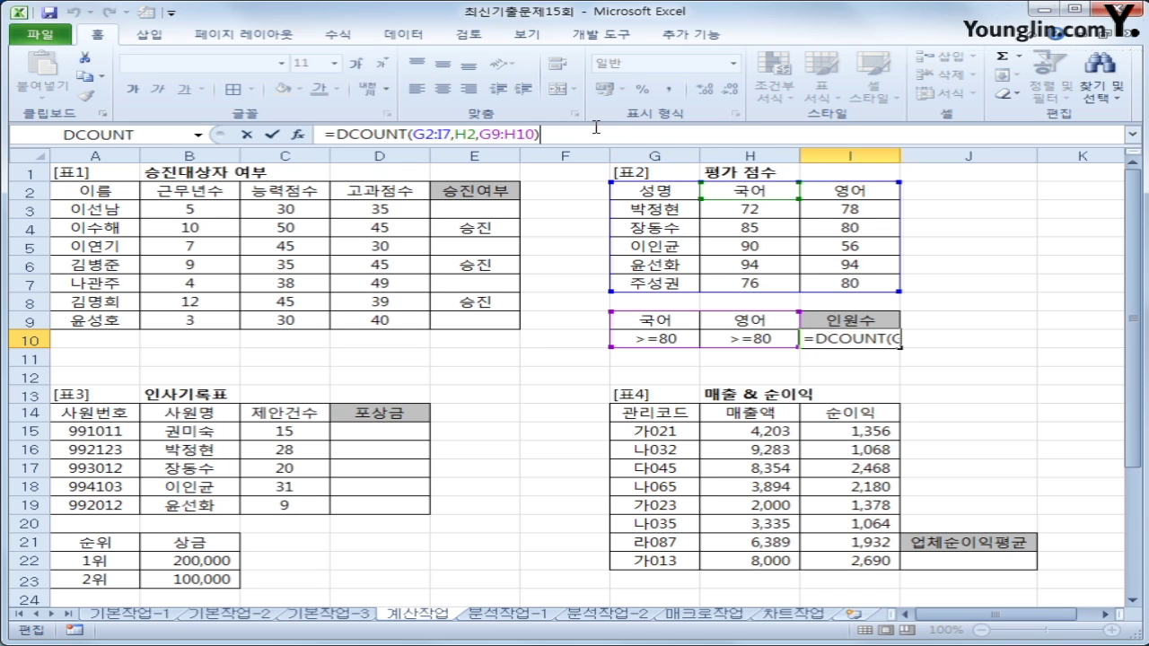
{"action": "type", "text": "&"}
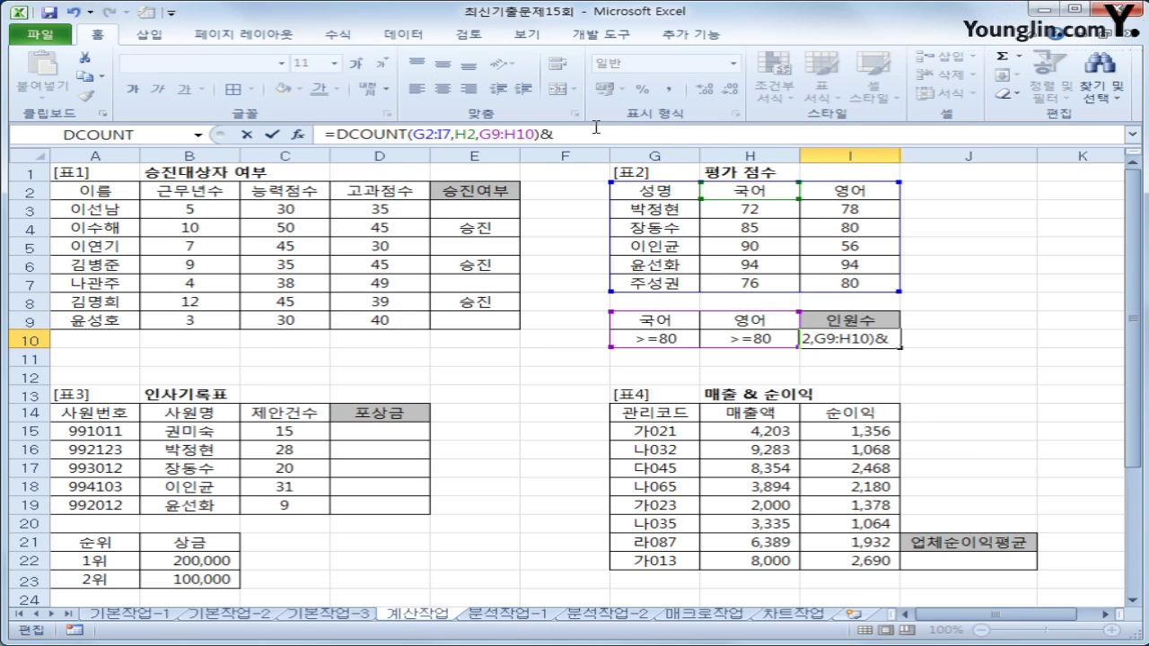
{"action": "type", "text": "\"au"}
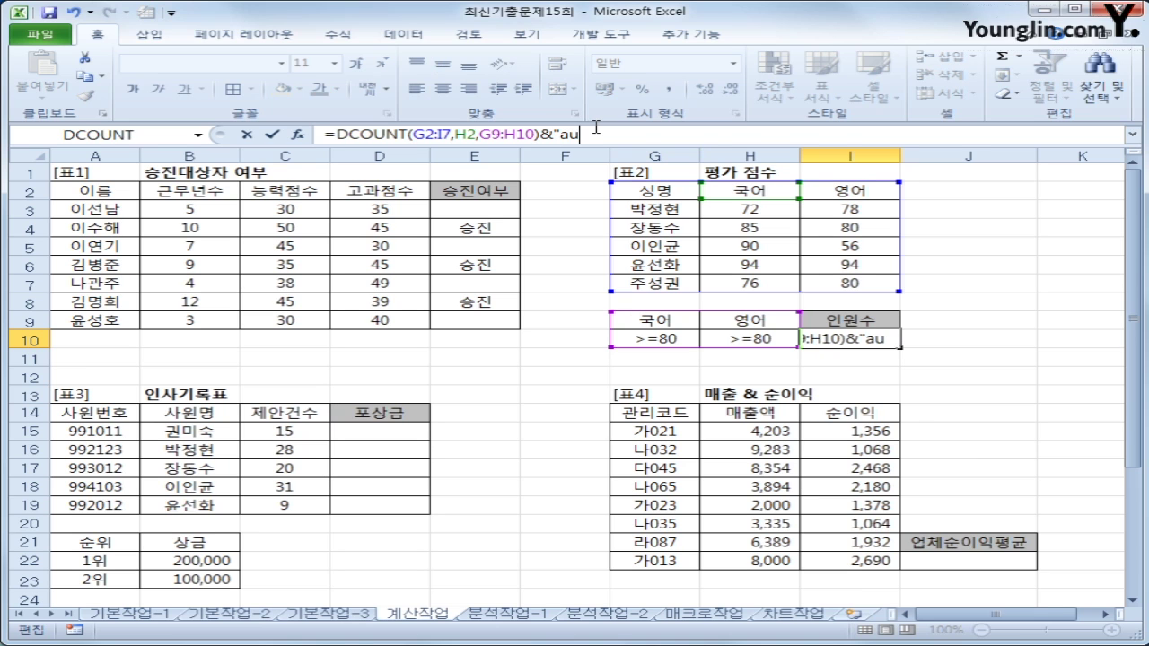
{"action": "key", "text": "BackSpace"}
{"action": "key", "text": "BackSpace"}
{"action": "type", "text": "ㅁㅕㅇ"}
{"action": "key", "text": "Return"}
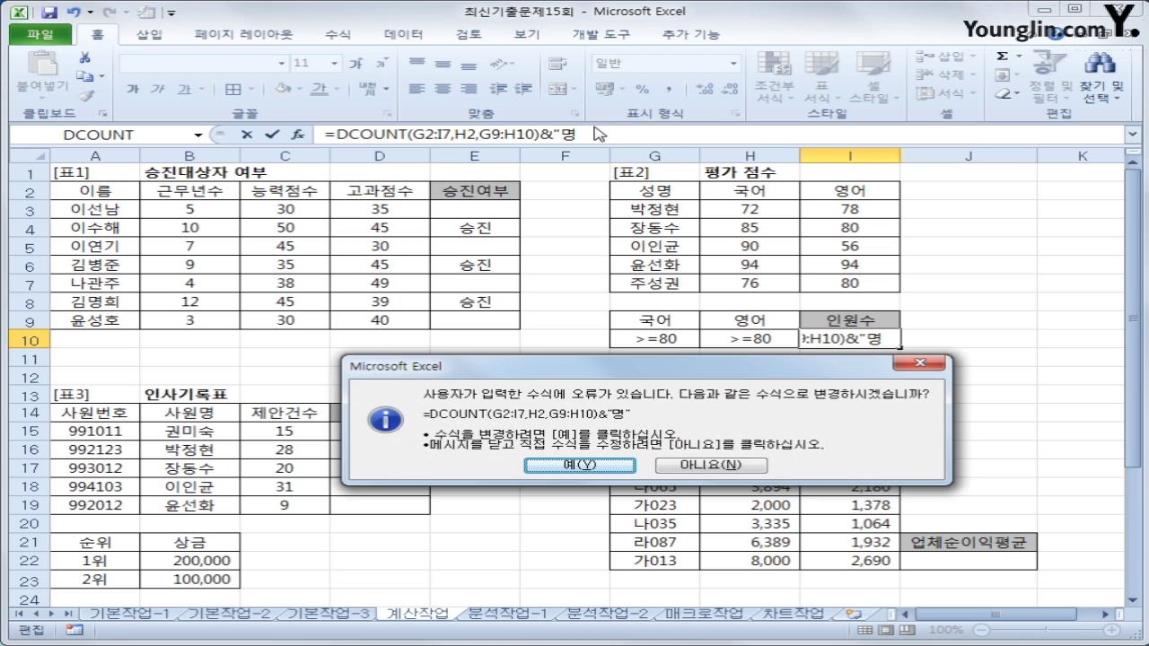
{"action": "key", "text": "Return"}
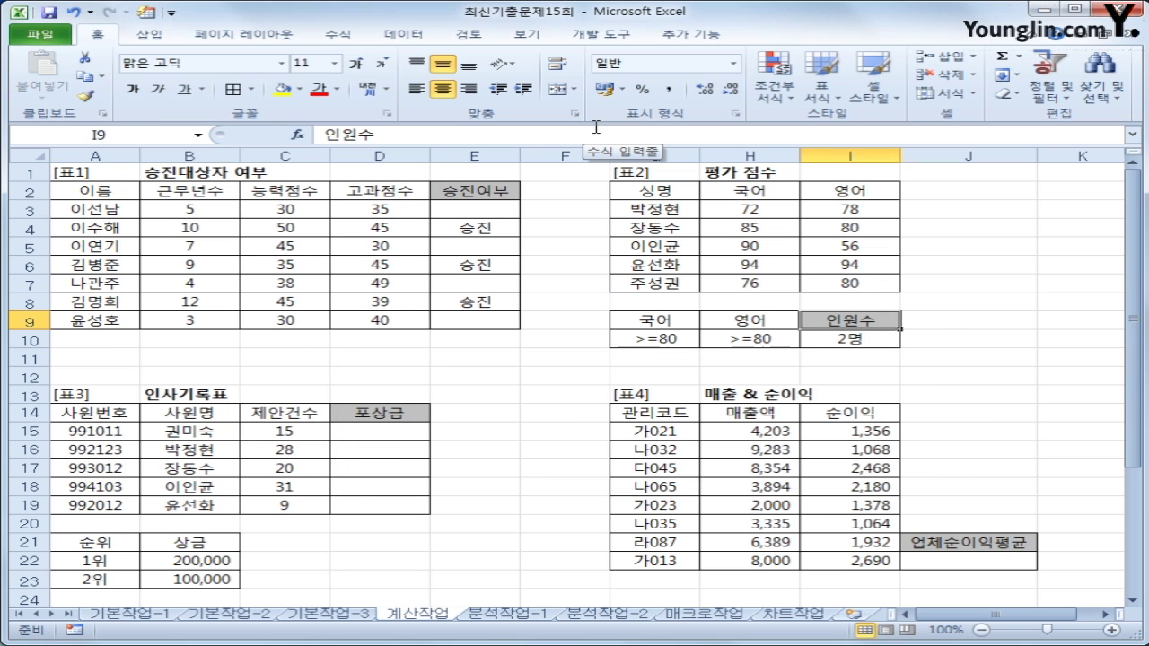
{"action": "left_click", "coordinate": [820, 340]}
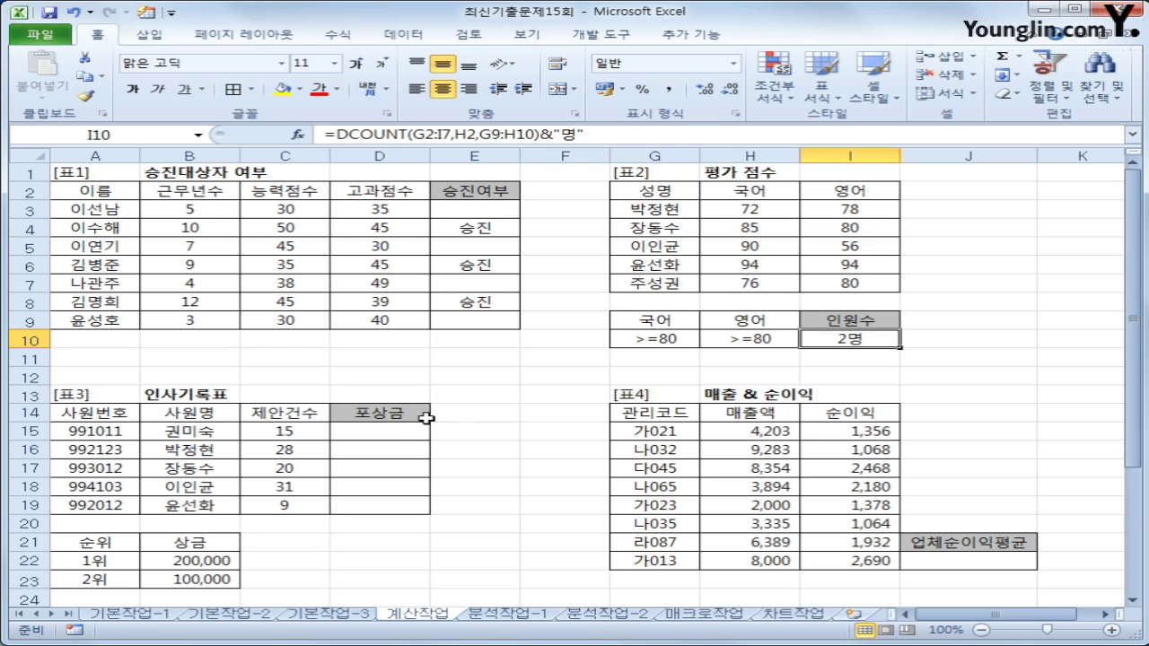
{"action": "left_click", "coordinate": [396, 431]}
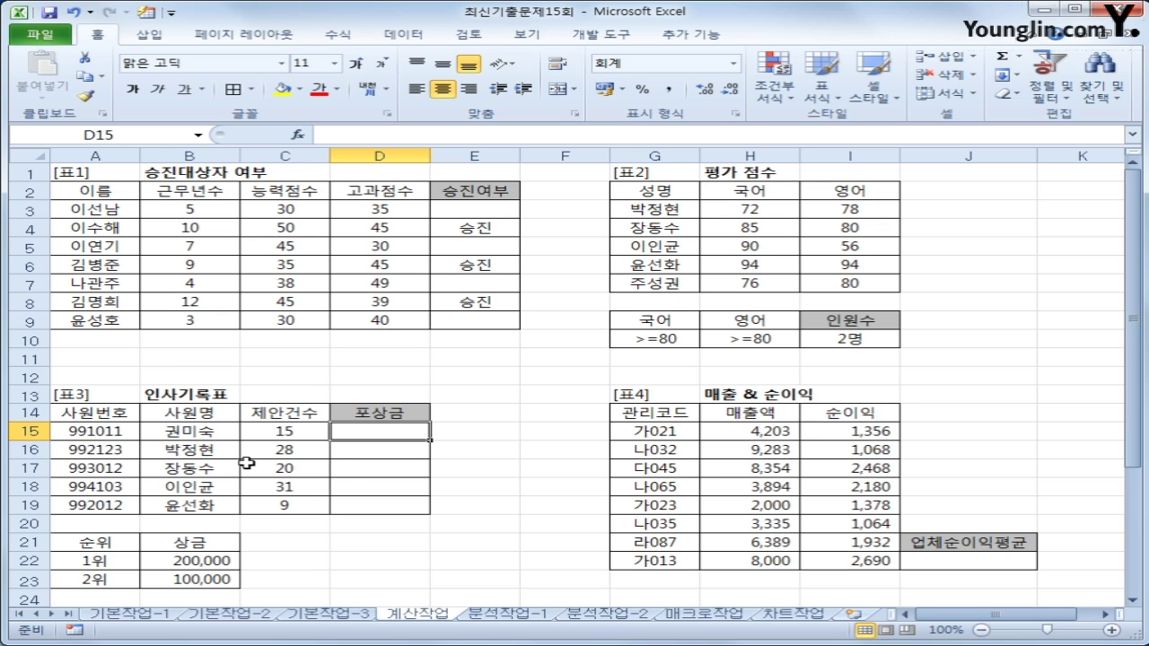
{"action": "left_click", "coordinate": [199, 562]}
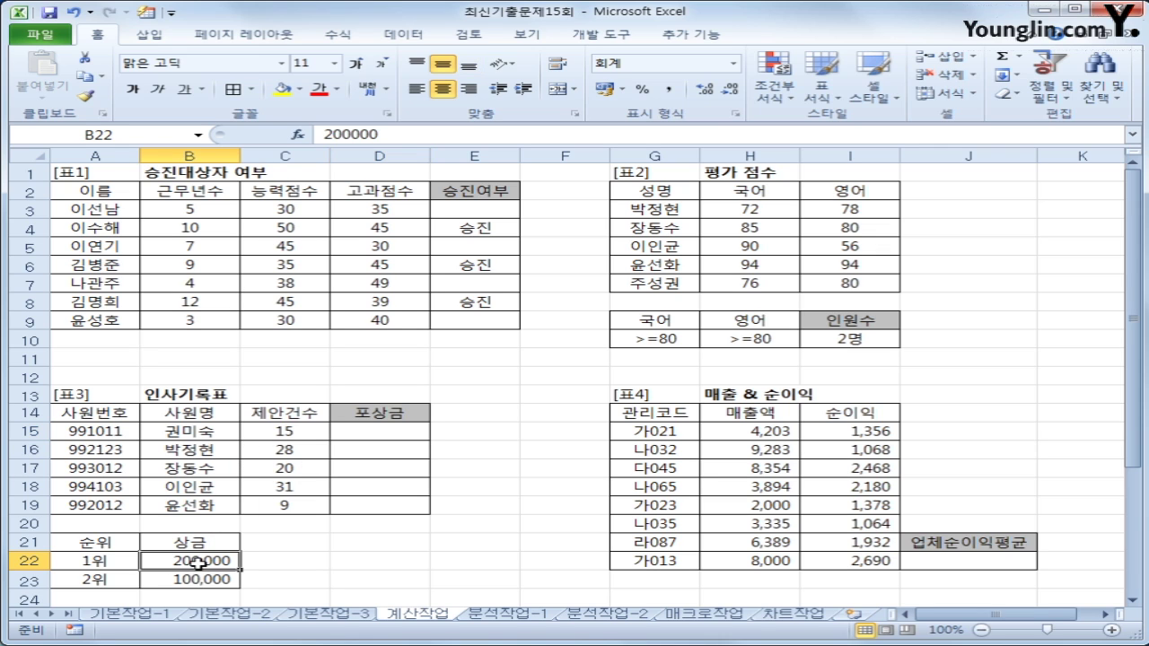
{"action": "left_click", "coordinate": [199, 580]}
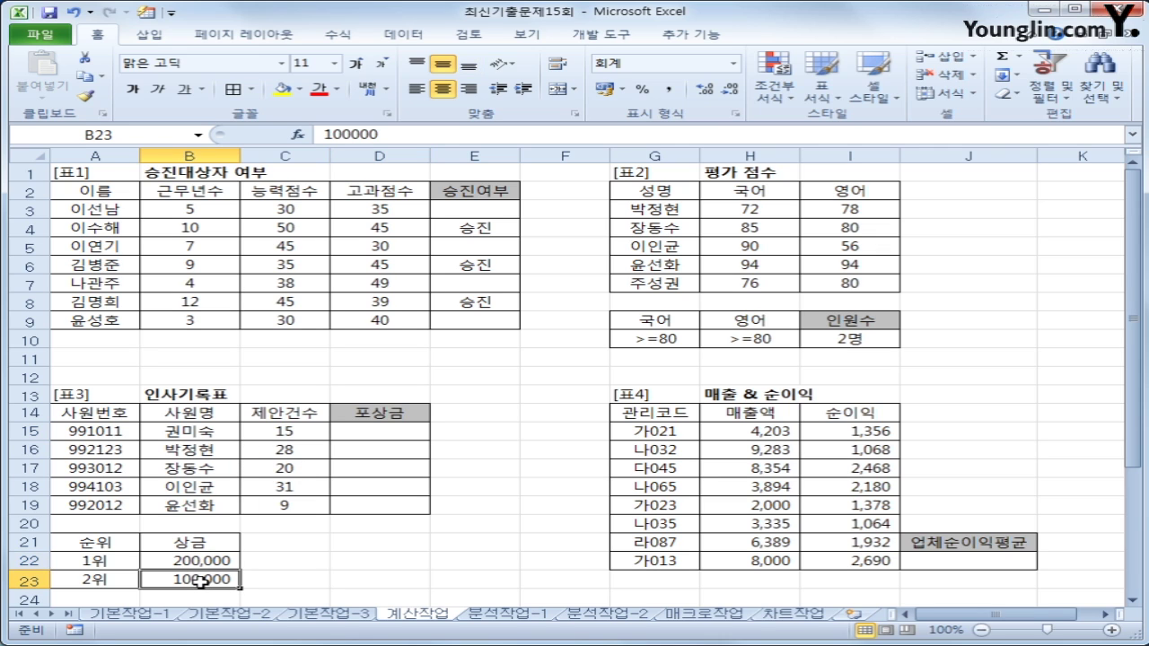
Step: Start the 포상금 formula in D15 as =rank(C15, to rank the first employee's 제안건수
{"action": "left_click", "coordinate": [370, 441]}
{"action": "left_click", "coordinate": [374, 435]}
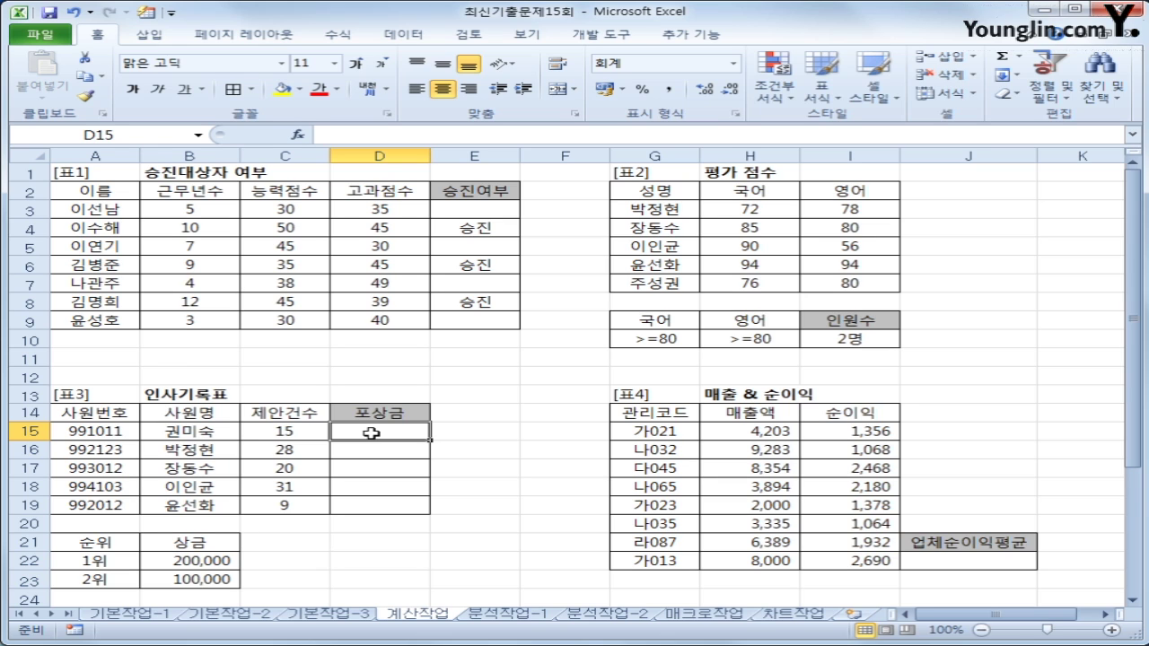
{"action": "key", "text": "BackSpace"}
{"action": "type", "text": "=ㄱ"}
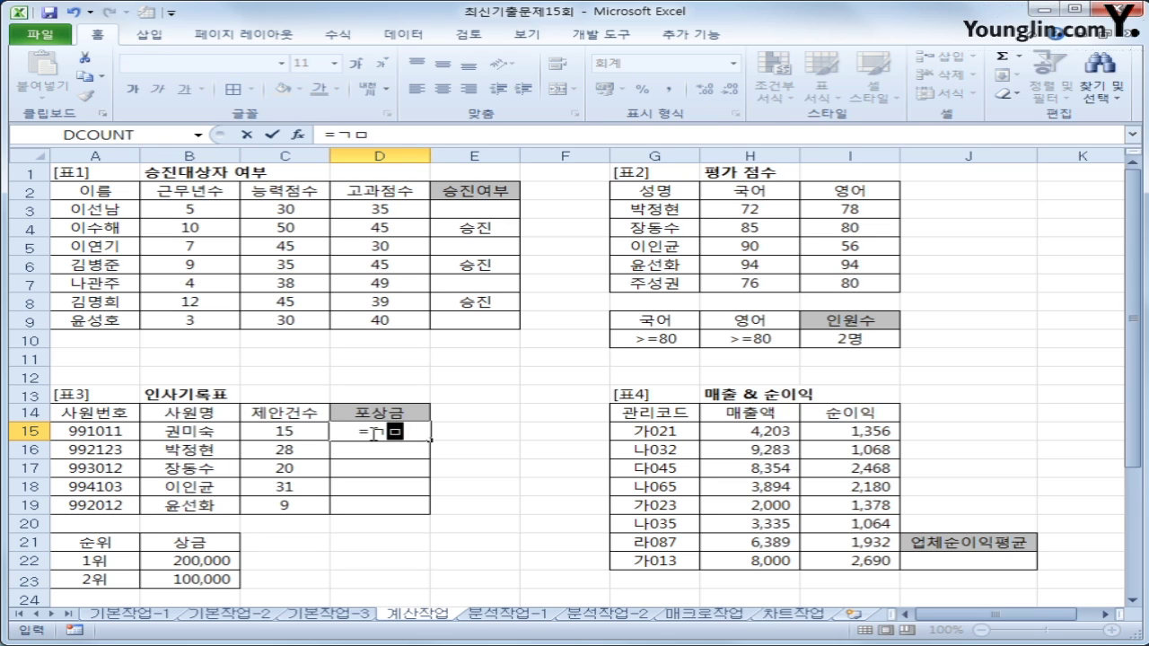
{"action": "key", "text": "BackSpace"}
{"action": "type", "text": "rank("}
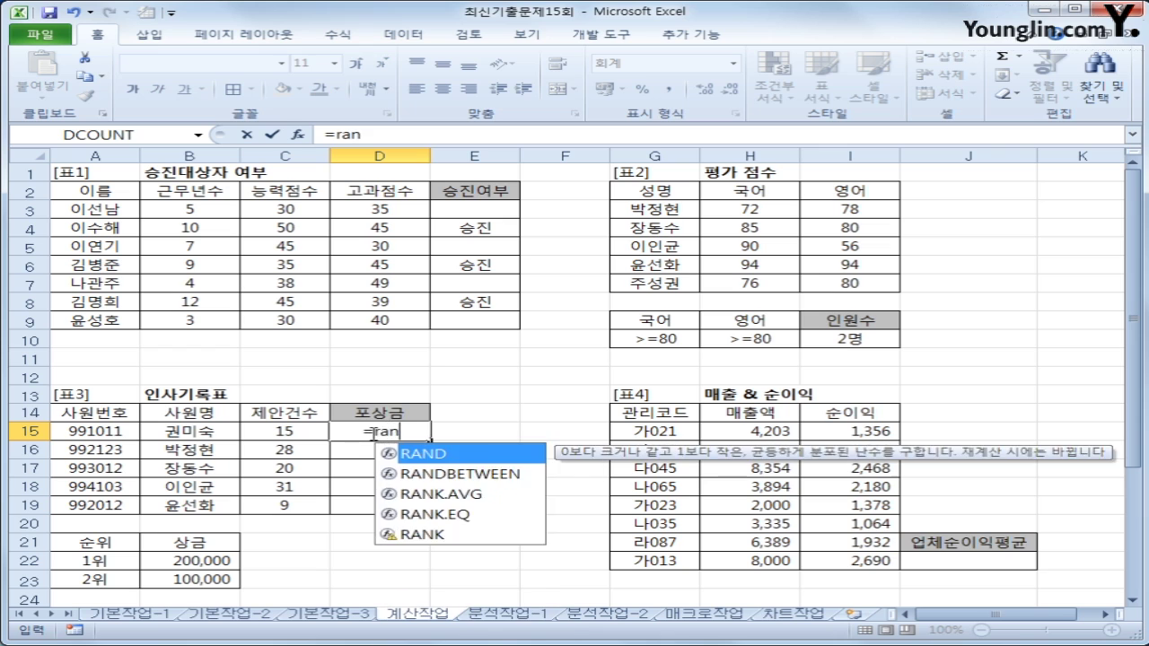
{"action": "left_click", "coordinate": [301, 432]}
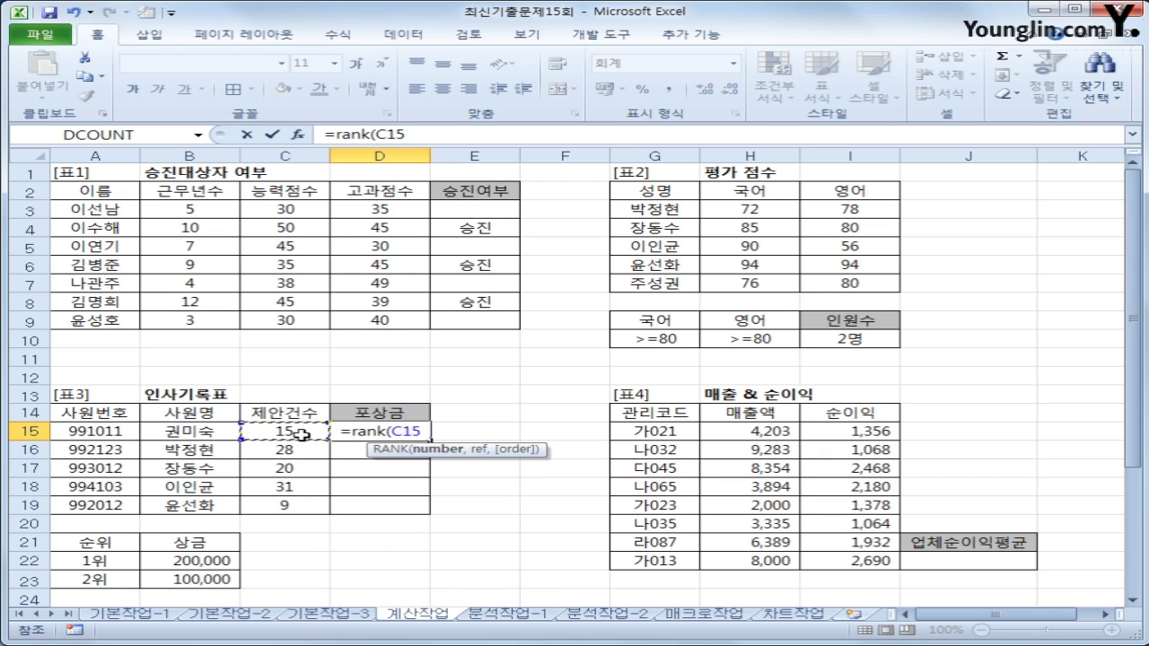
{"action": "type", "text": ","}
Step: Complete the D15 RANK formula with the absolute range $C$15:$C$19 and fill it down to D19
{"action": "left_click_drag", "start_coordinate": [300, 434], "coordinate": [287, 509]}
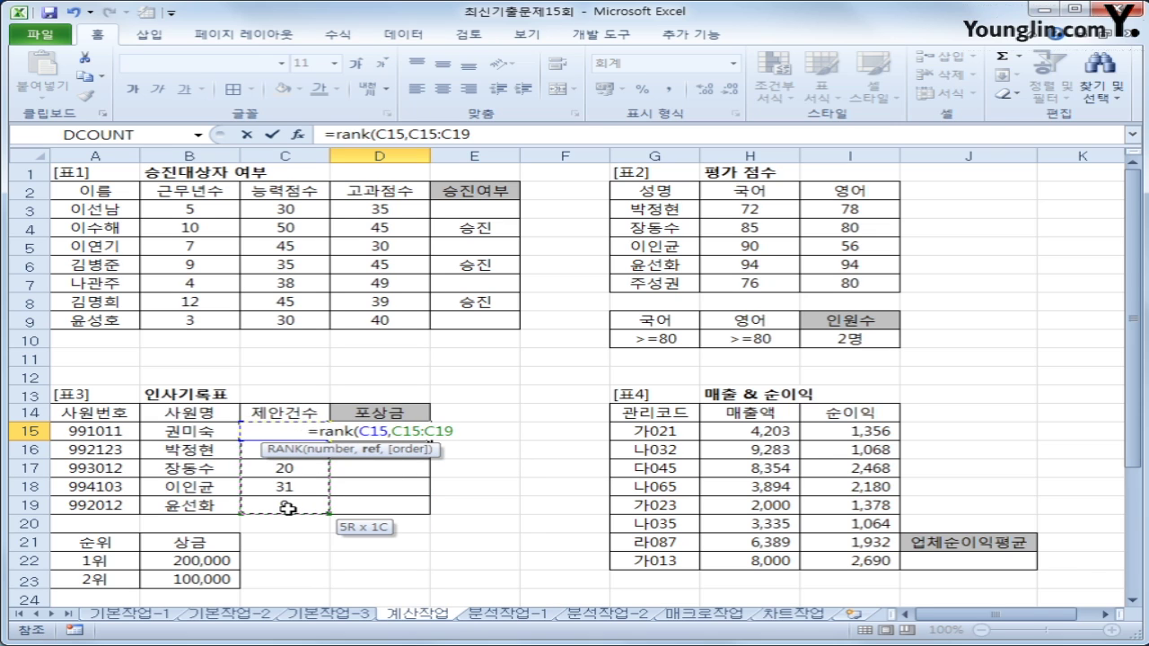
{"action": "left_click_drag", "start_coordinate": [287, 509], "coordinate": [289, 510]}
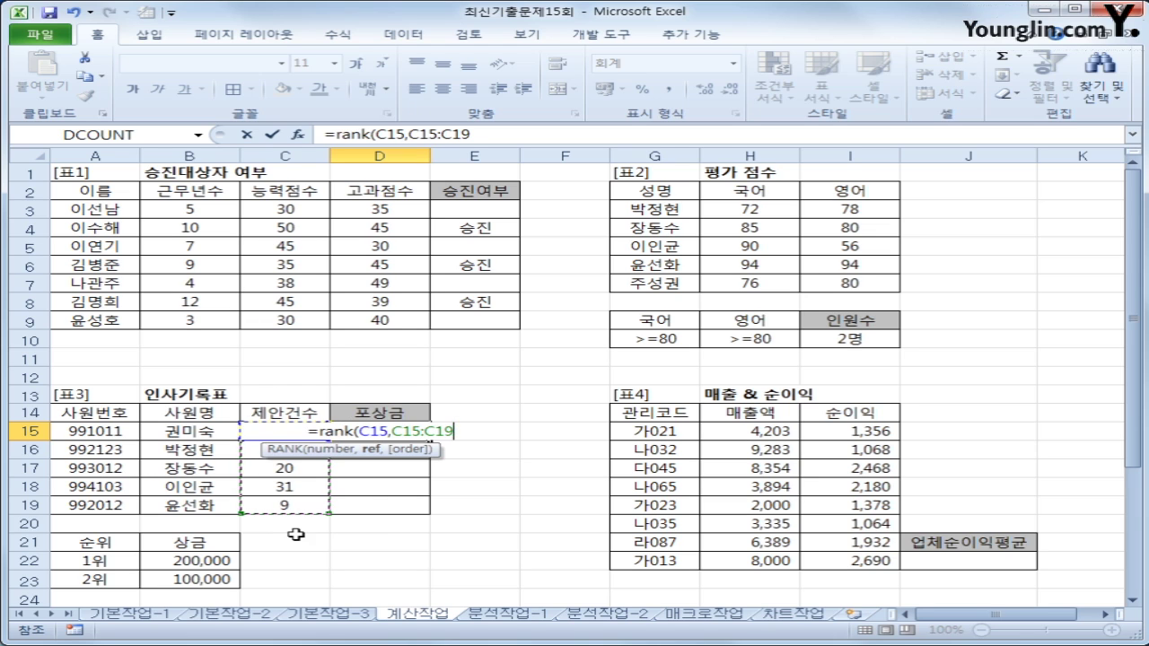
{"action": "key", "text": "F4"}
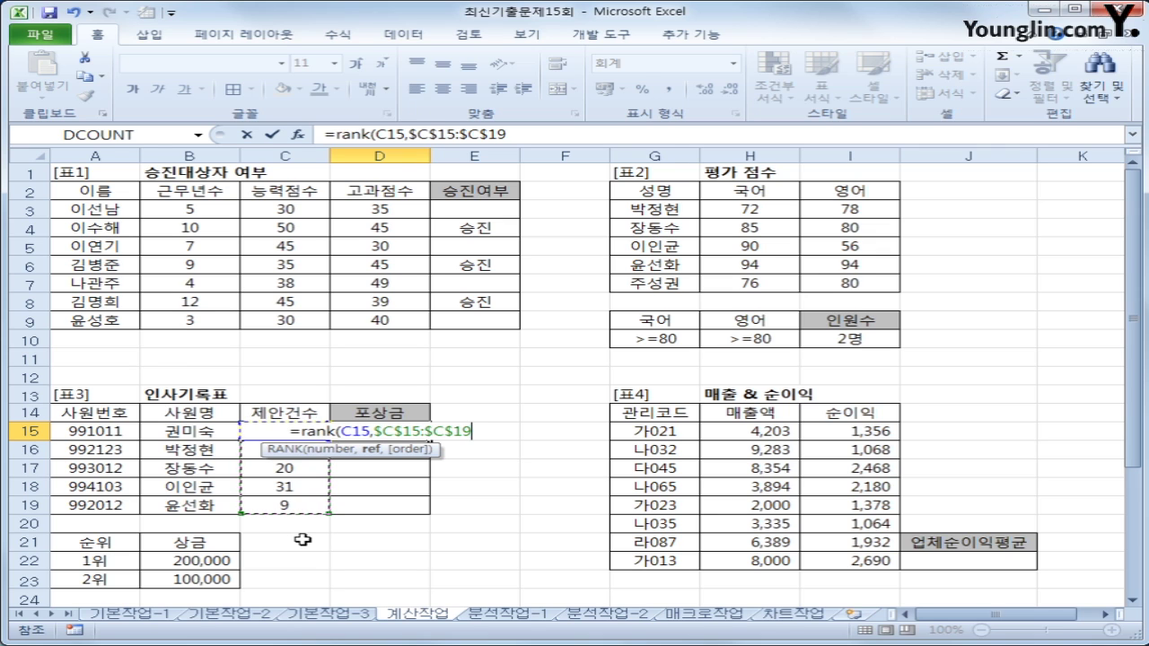
{"action": "type", "text": ")"}
{"action": "key", "text": "Return"}
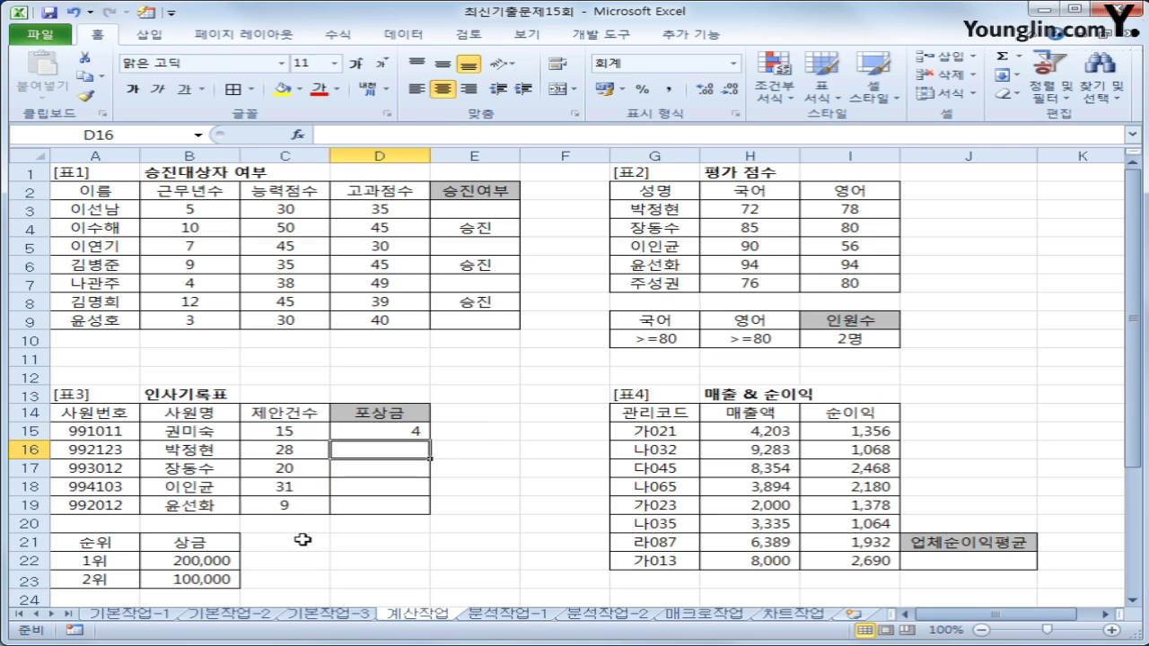
{"action": "left_click", "coordinate": [418, 434]}
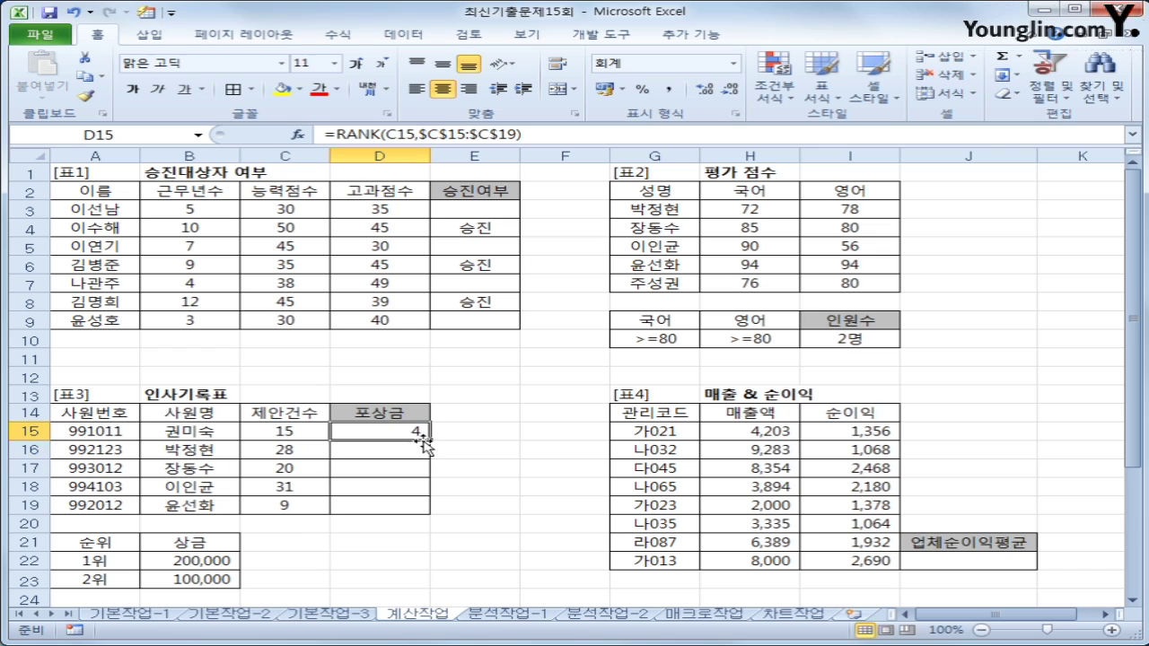
{"action": "left_click_drag", "start_coordinate": [429, 441], "coordinate": [417, 515]}
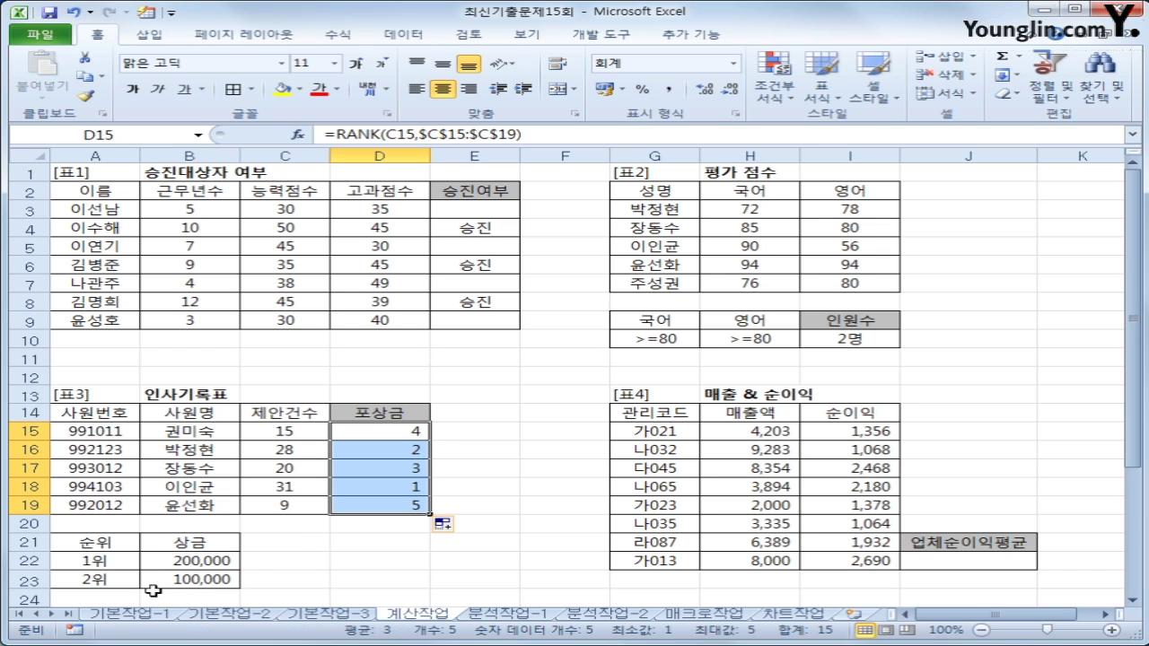
Step: Insert vlookup( before RANK in the D15 formula so the rank becomes the lookup value
{"action": "left_click", "coordinate": [403, 438]}
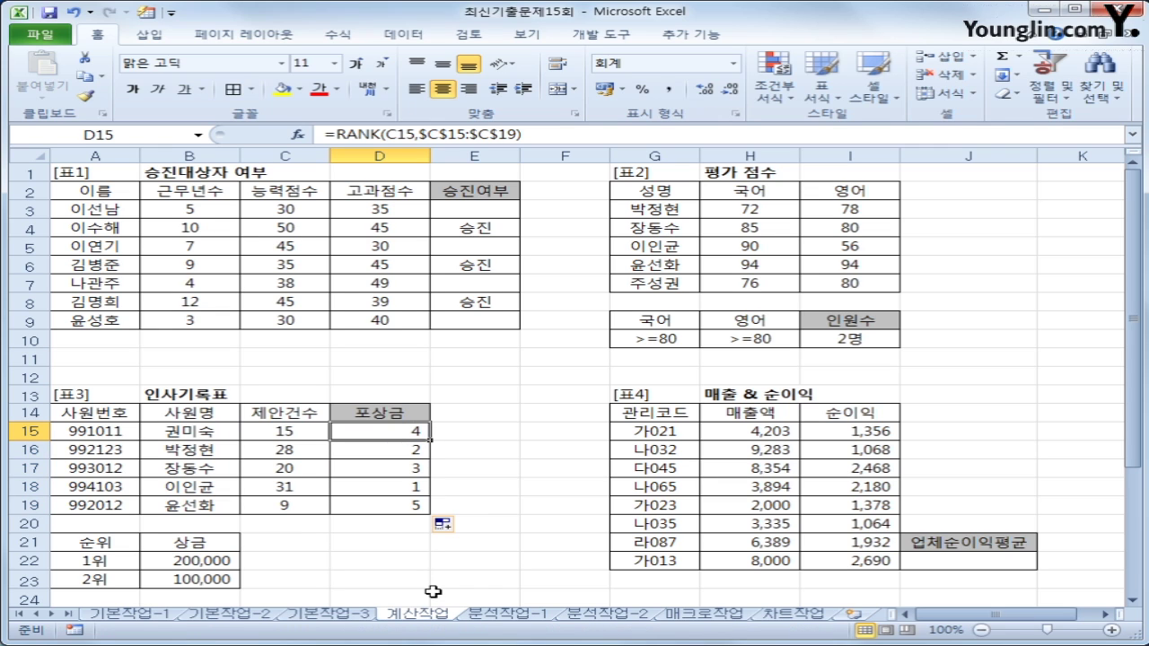
{"action": "left_click", "coordinate": [330, 135]}
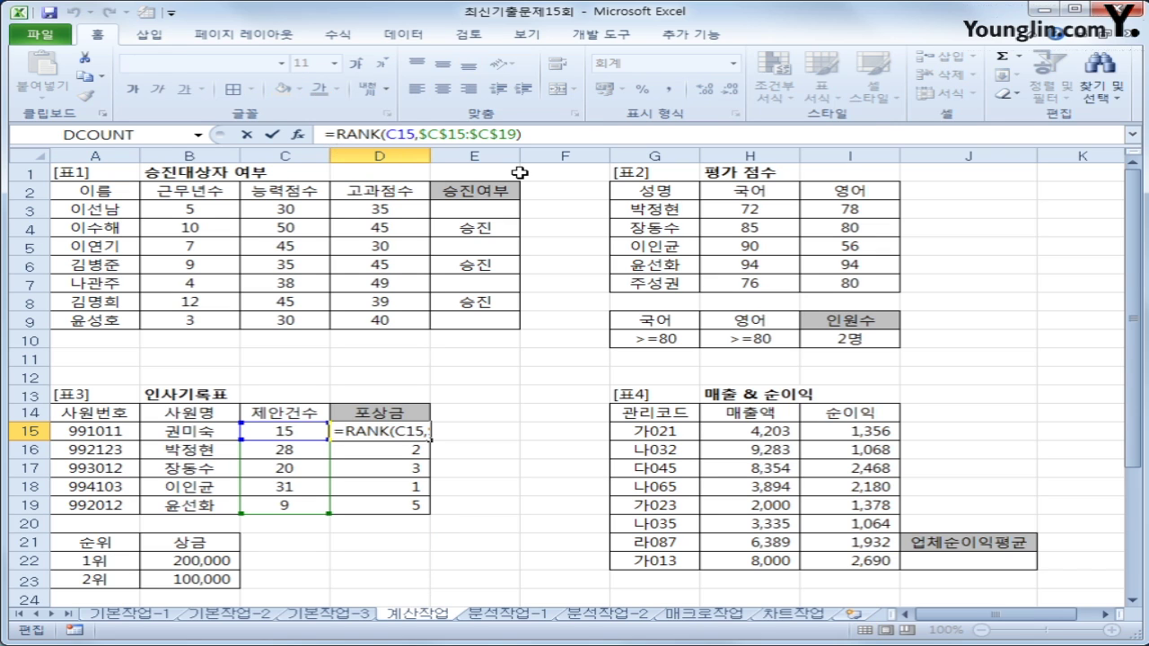
{"action": "type", "text": "="}
{"action": "key", "text": "BackSpace"}
{"action": "type", "text": "vlo"}
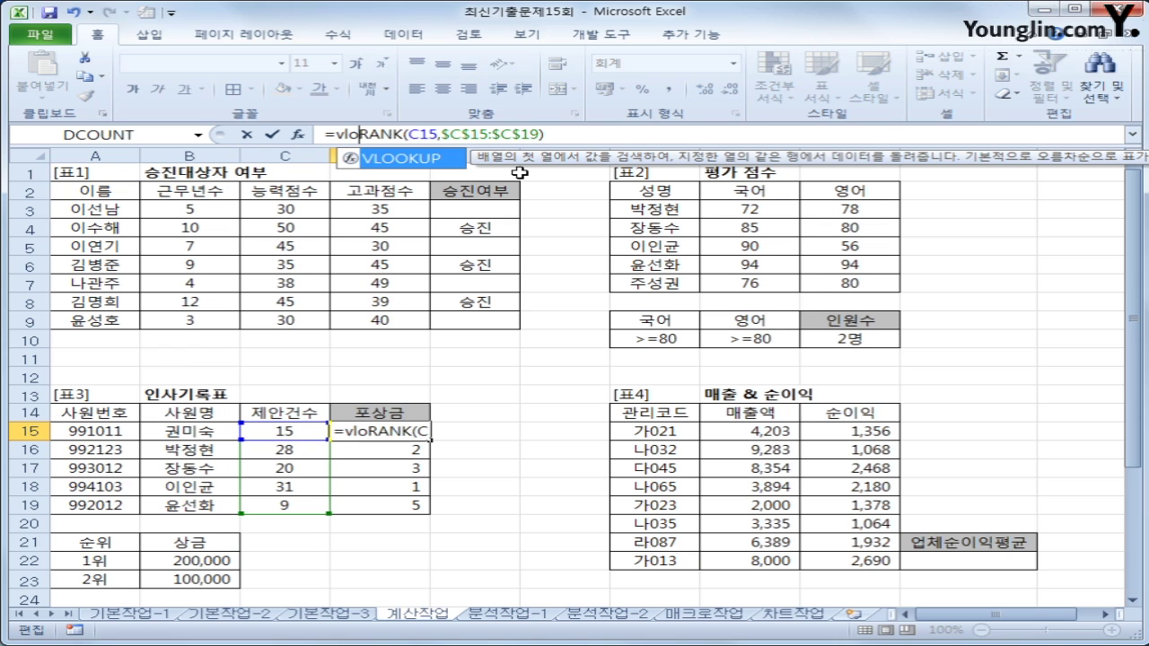
{"action": "type", "text": "okup("}
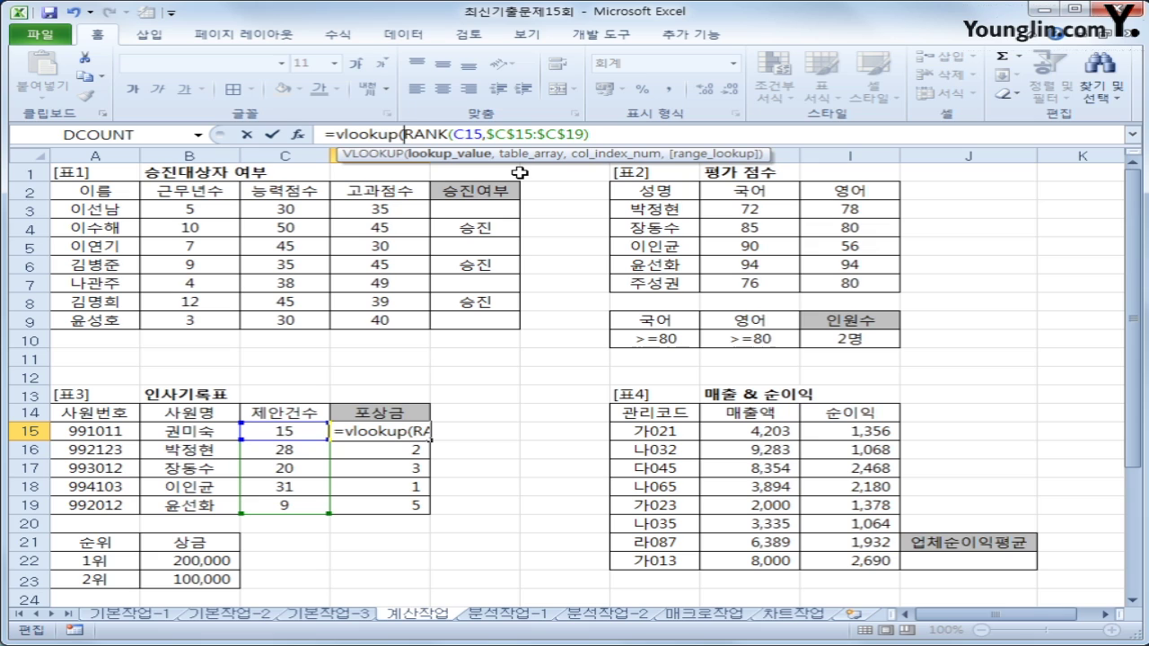
Step: Add the absolute prize table range $A$22:$B$23 as the VLOOKUP table array in the D15 formula
{"action": "left_click", "coordinate": [632, 133]}
{"action": "type", "text": ","}
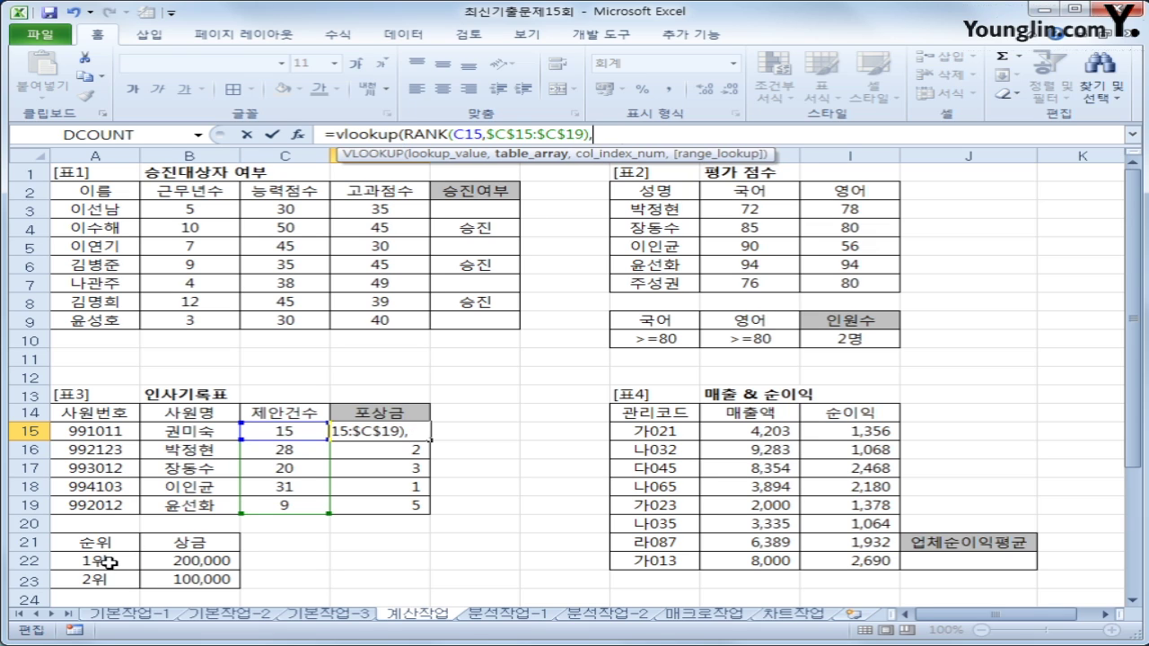
{"action": "left_click_drag", "start_coordinate": [102, 559], "coordinate": [225, 582]}
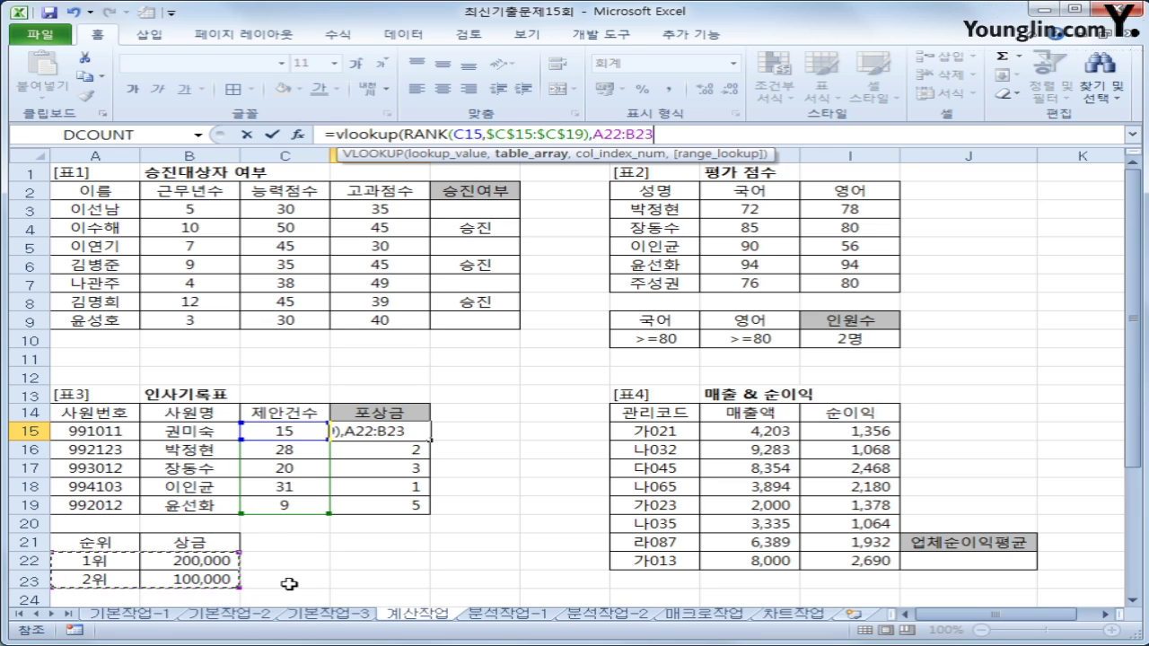
{"action": "key", "text": "F4"}
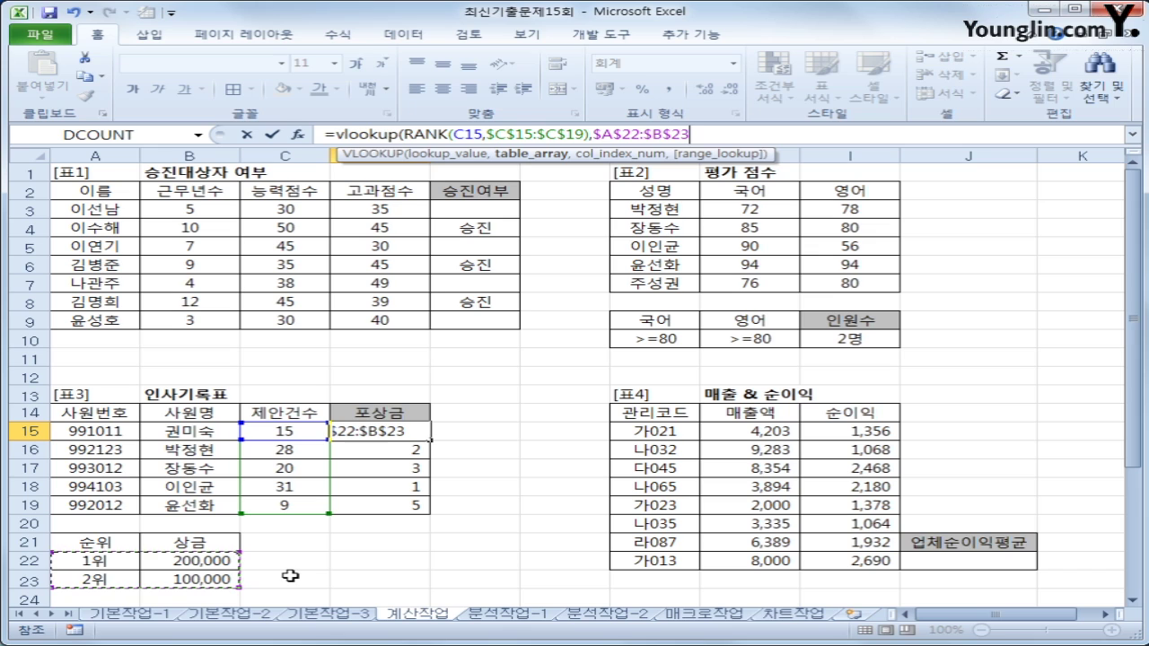
{"action": "type", "text": ","}
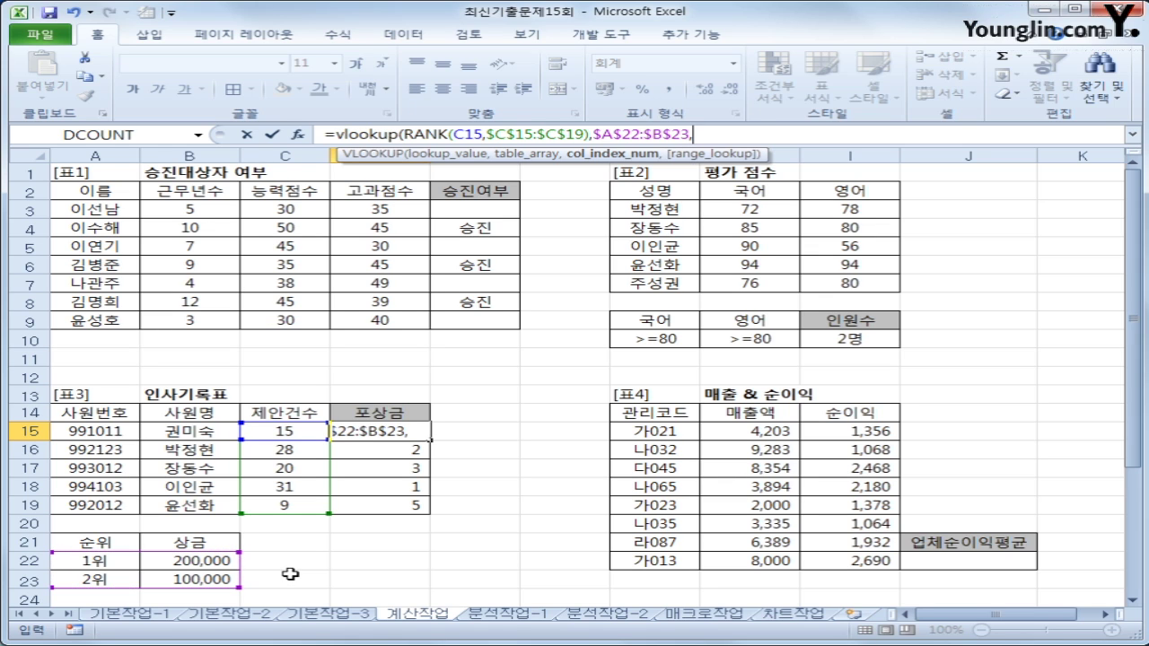
Step: Complete the D15 VLOOKUP formula with column index 2 and fill it down to D19
{"action": "type", "text": "2"}
{"action": "type", "text": ")"}
{"action": "key", "text": "Return"}
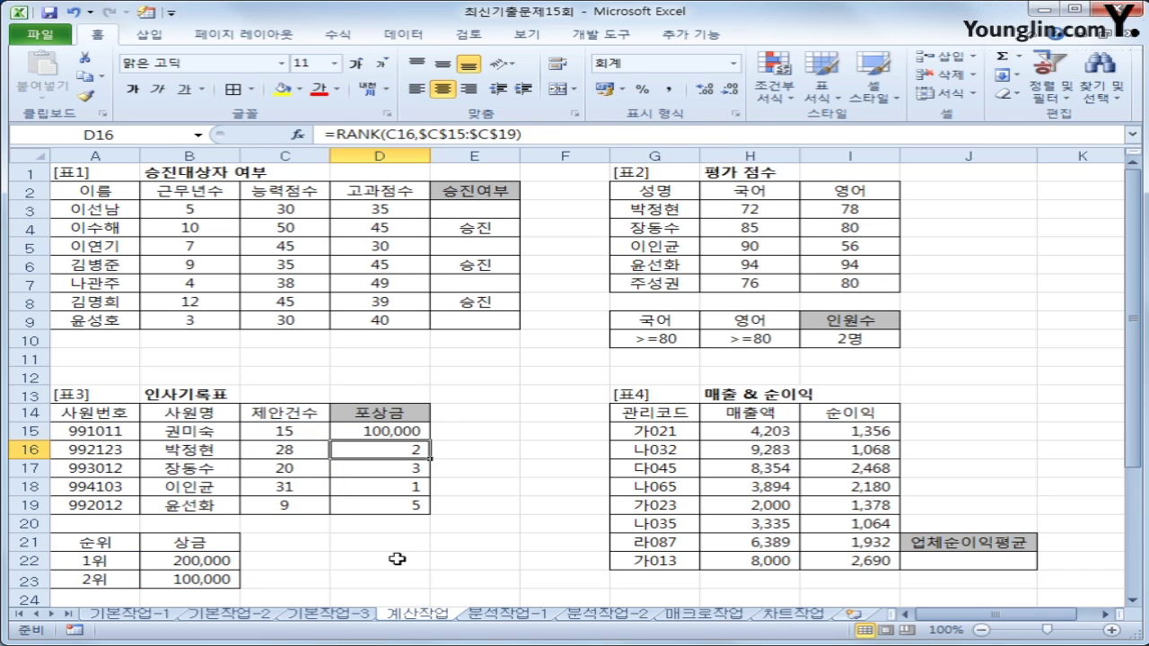
{"action": "left_click", "coordinate": [389, 433]}
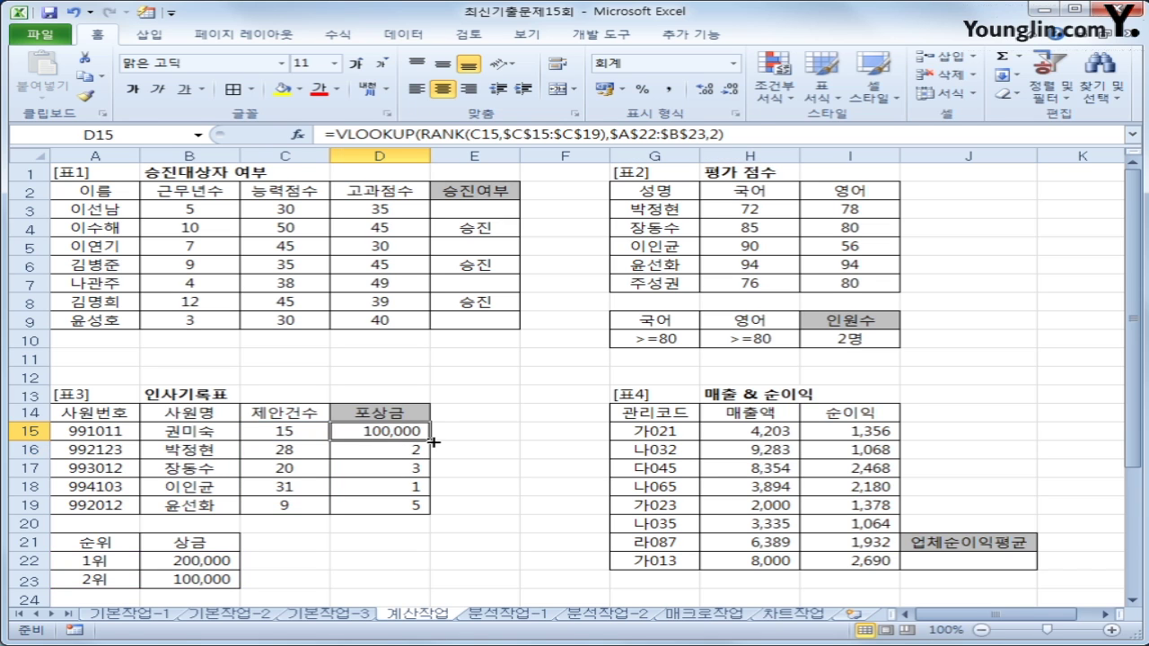
{"action": "left_click_drag", "start_coordinate": [431, 441], "coordinate": [431, 512]}
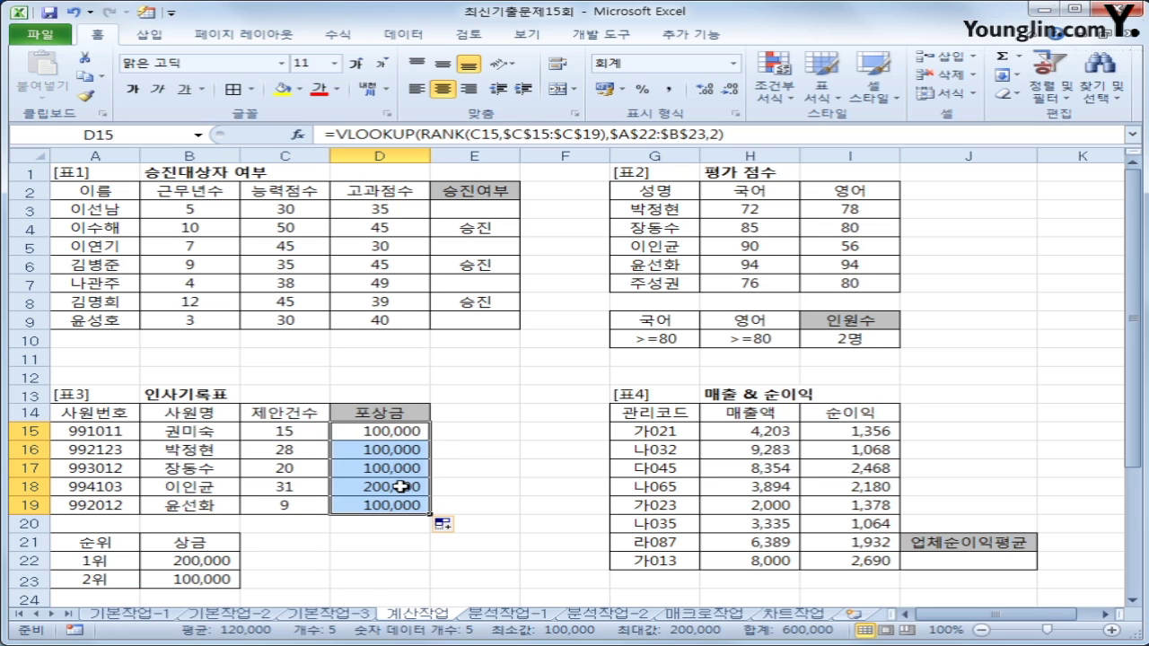
{"action": "left_click", "coordinate": [401, 487]}
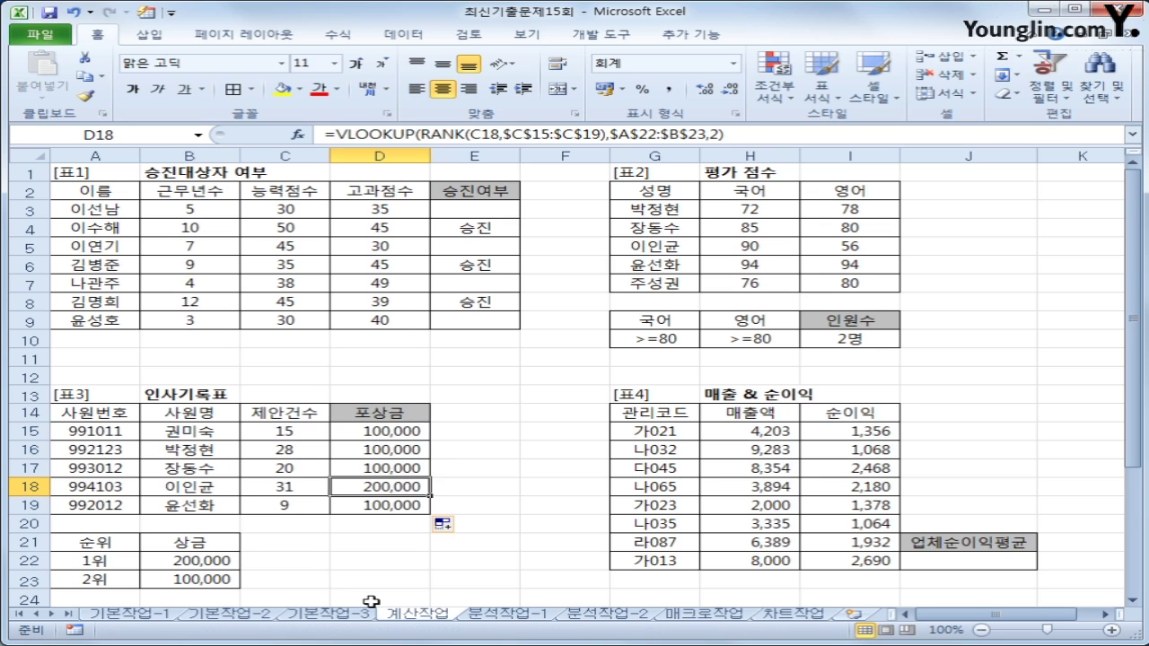
{"action": "left_click", "coordinate": [396, 468]}
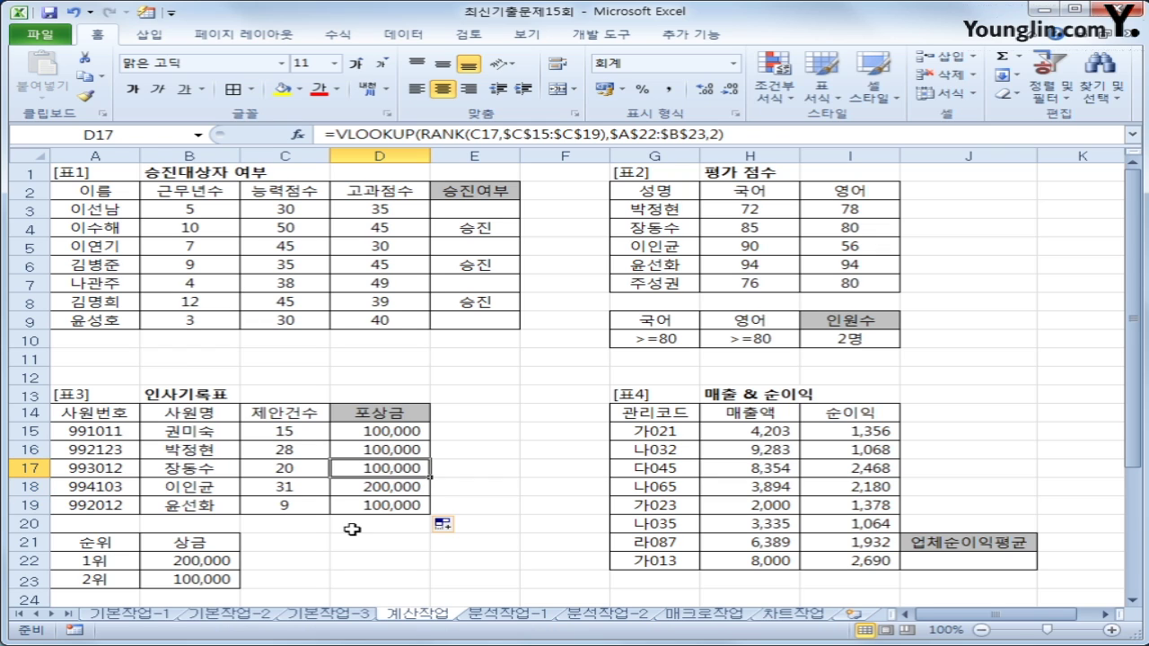
{"action": "left_click", "coordinate": [379, 436]}
{"action": "left_click", "coordinate": [379, 448]}
{"action": "left_click", "coordinate": [378, 508]}
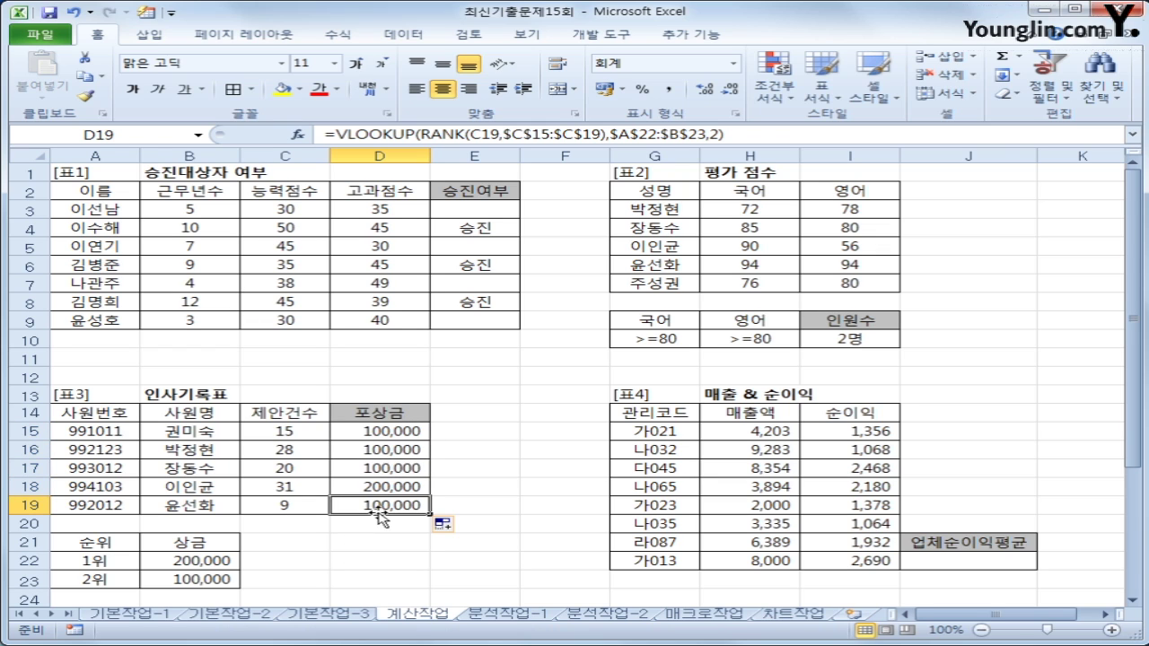
Step: Wrap the D15 VLOOKUP in an IF whose condition is the copied RANK(C15,$C$15:$C$19) with <=2
{"action": "left_click", "coordinate": [389, 434]}
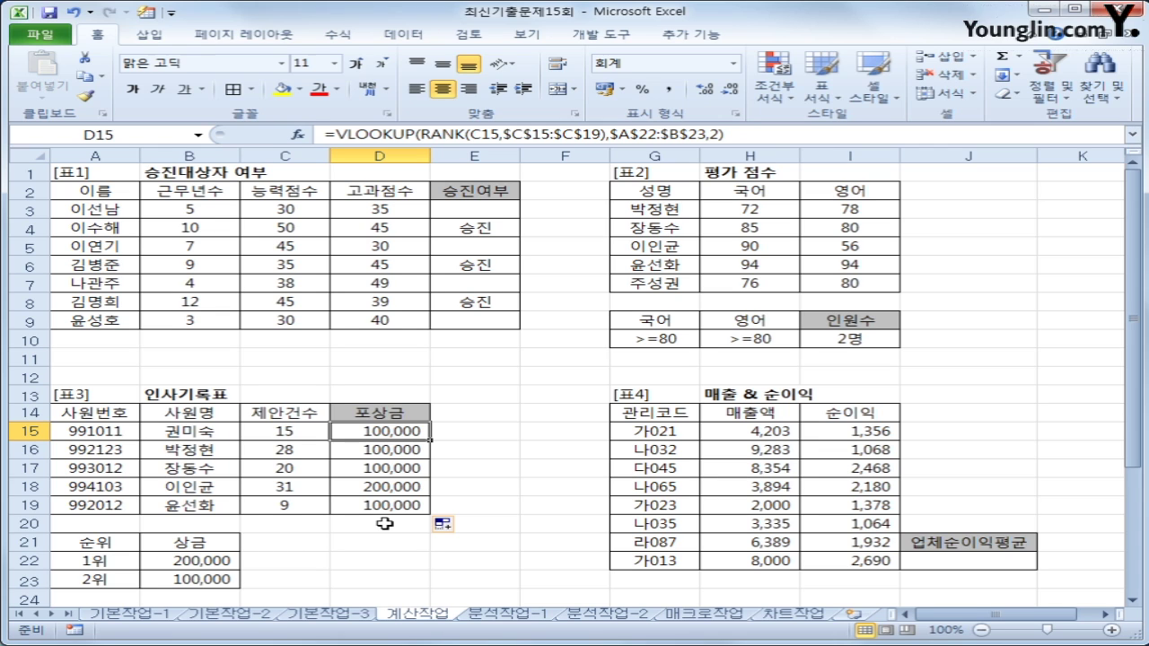
{"action": "left_click", "coordinate": [335, 134]}
{"action": "type", "text": "if("}
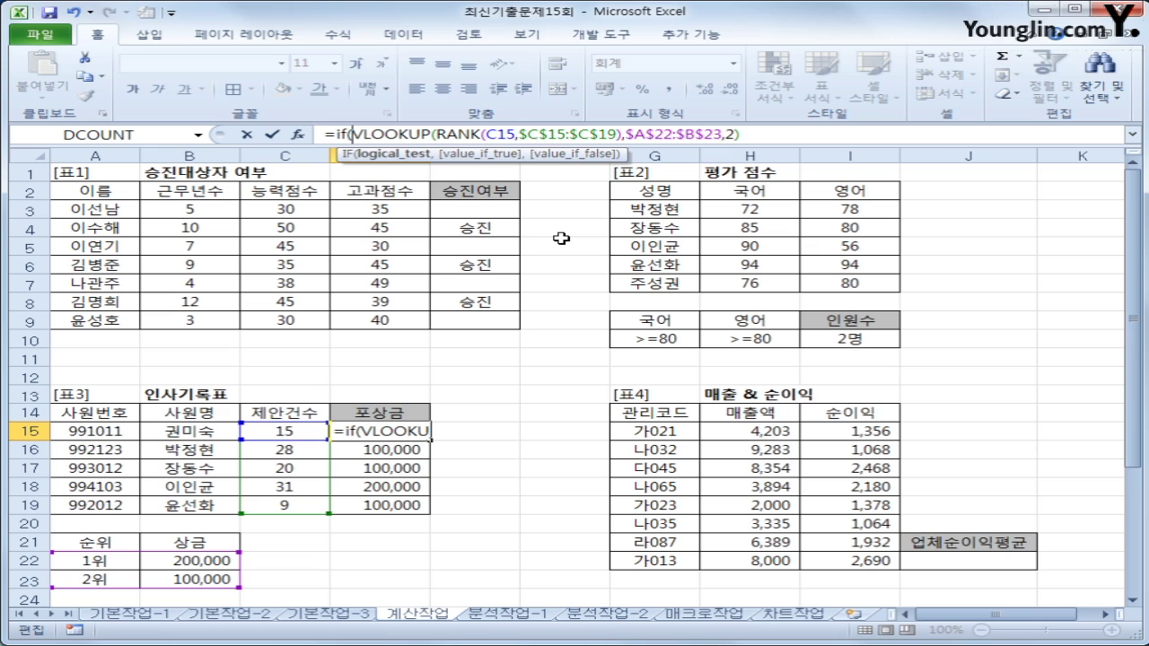
{"action": "left_click_drag", "start_coordinate": [436, 134], "coordinate": [623, 135]}
{"action": "key", "text": "ctrl+c"}
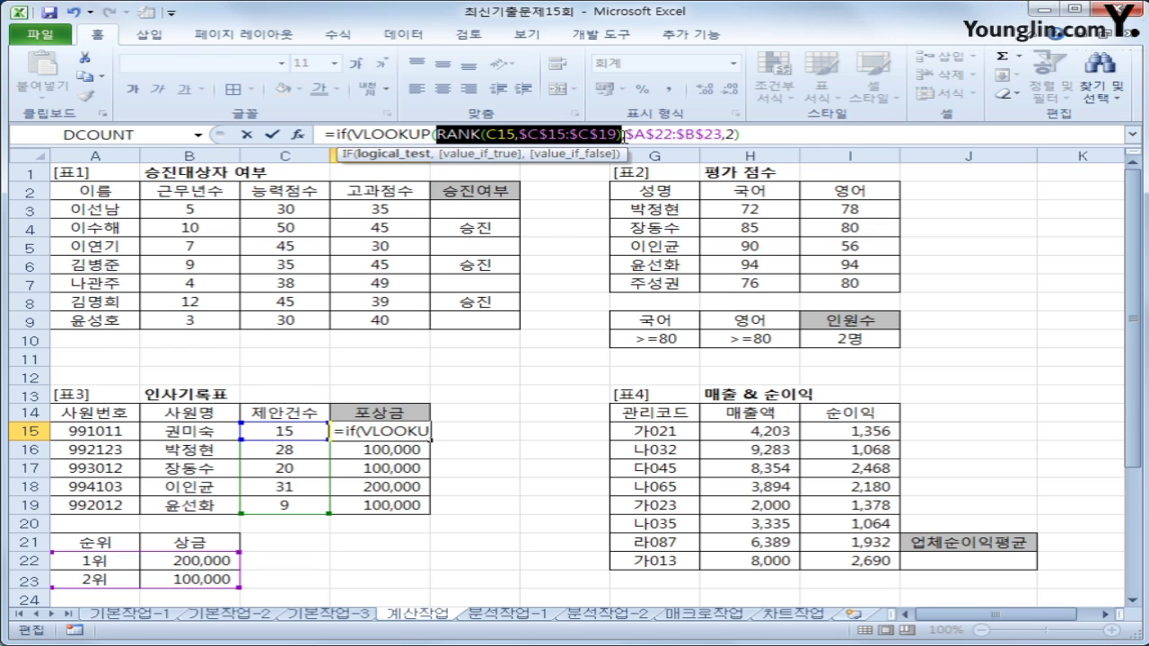
{"action": "left_click_drag", "start_coordinate": [623, 135], "coordinate": [623, 135]}
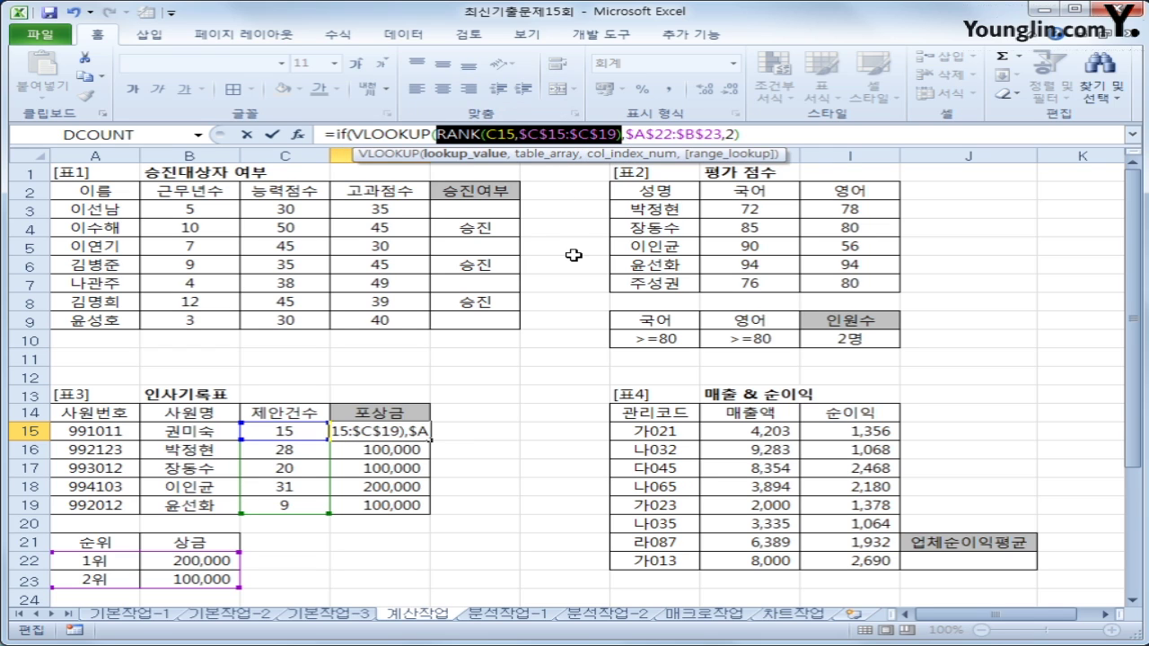
{"action": "left_click", "coordinate": [353, 134]}
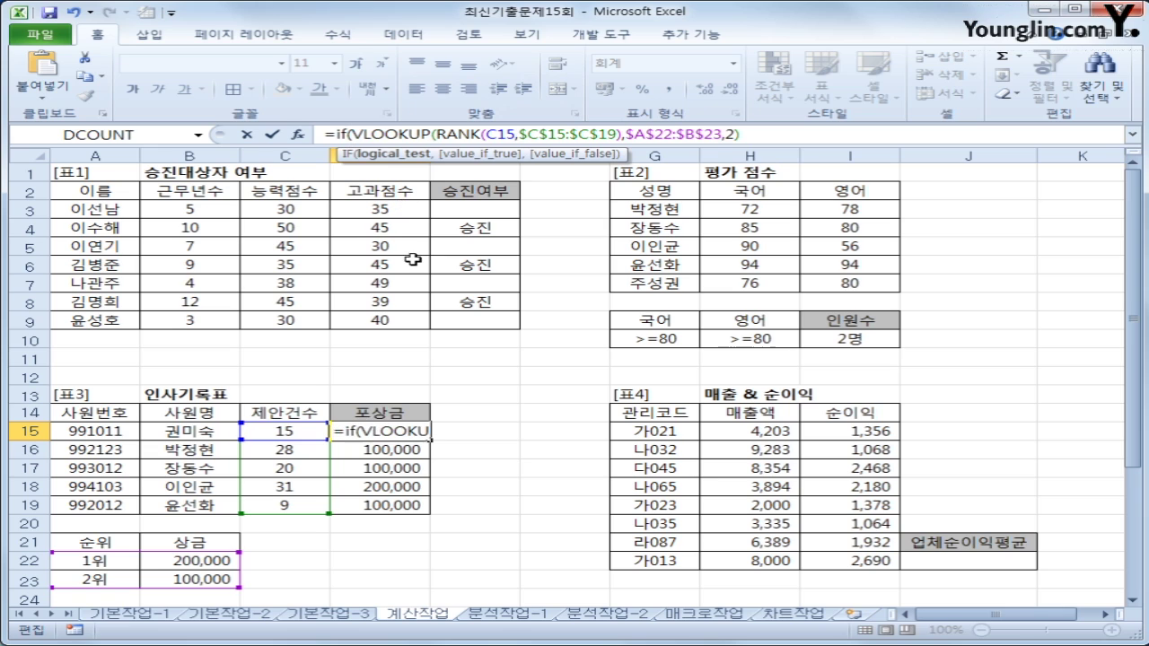
{"action": "key", "text": "ctrl+v"}
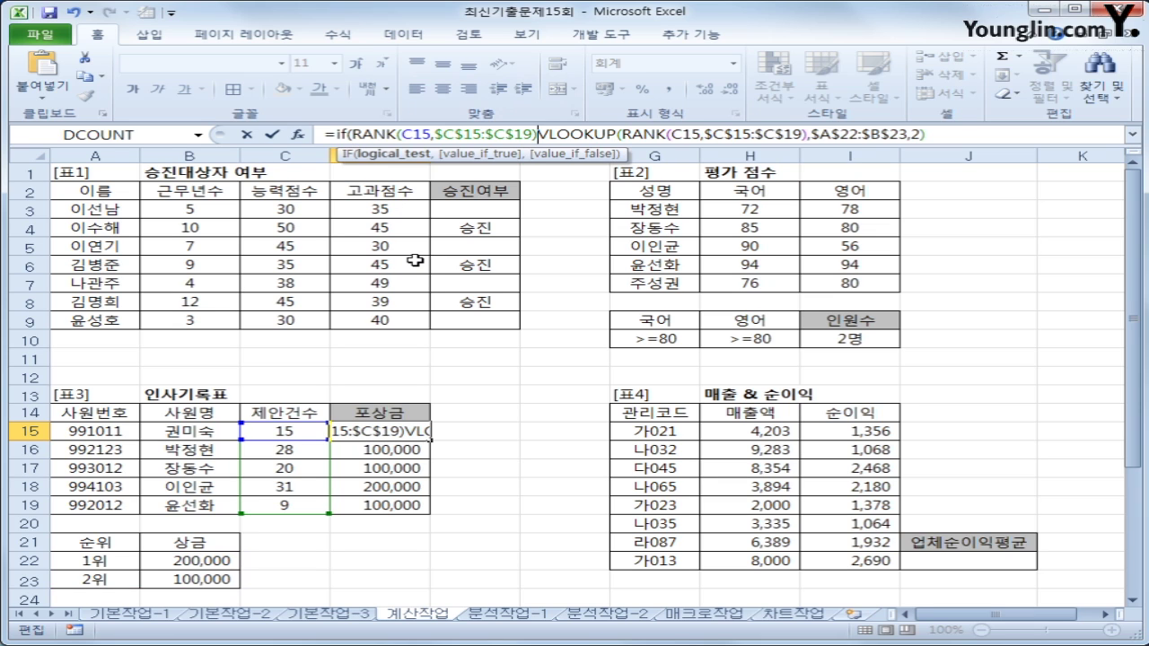
{"action": "type", "text": "<=2,"}
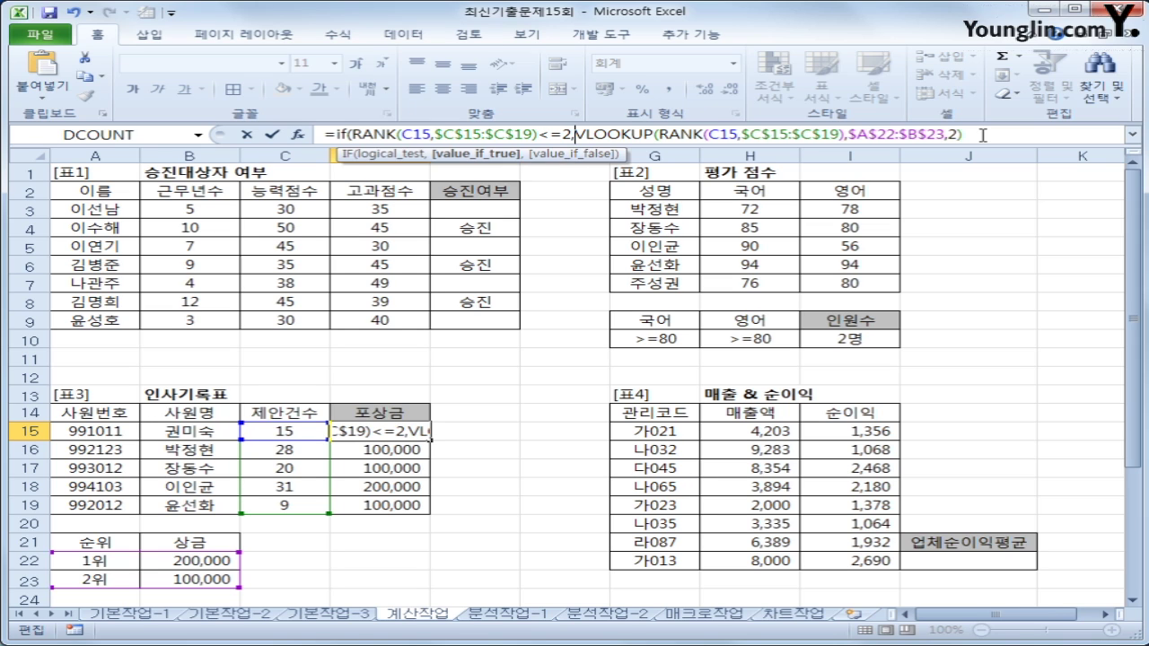
Step: Close the D15 IF formula with an empty string "" as the false value and fill it down to D19
{"action": "type", "text": "),"}
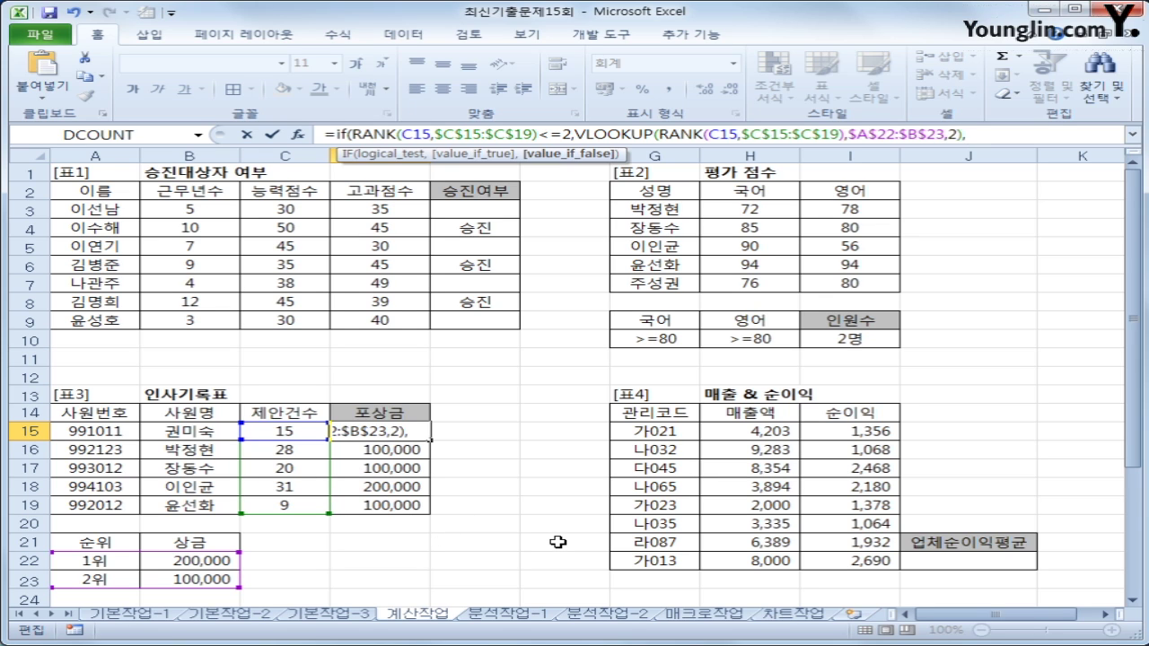
{"action": "type", "text": "\"\""}
{"action": "type", "text": ")"}
{"action": "key", "text": "Return"}
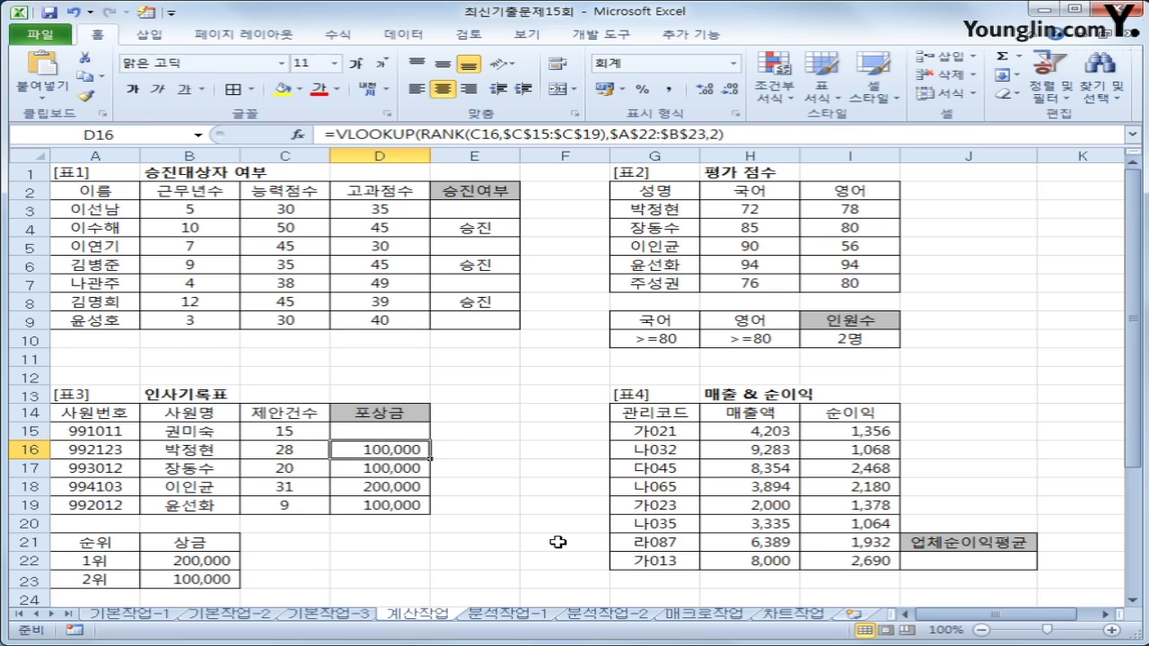
{"action": "left_click", "coordinate": [368, 431]}
{"action": "left_click_drag", "start_coordinate": [428, 440], "coordinate": [425, 515]}
{"action": "left_click", "coordinate": [398, 451]}
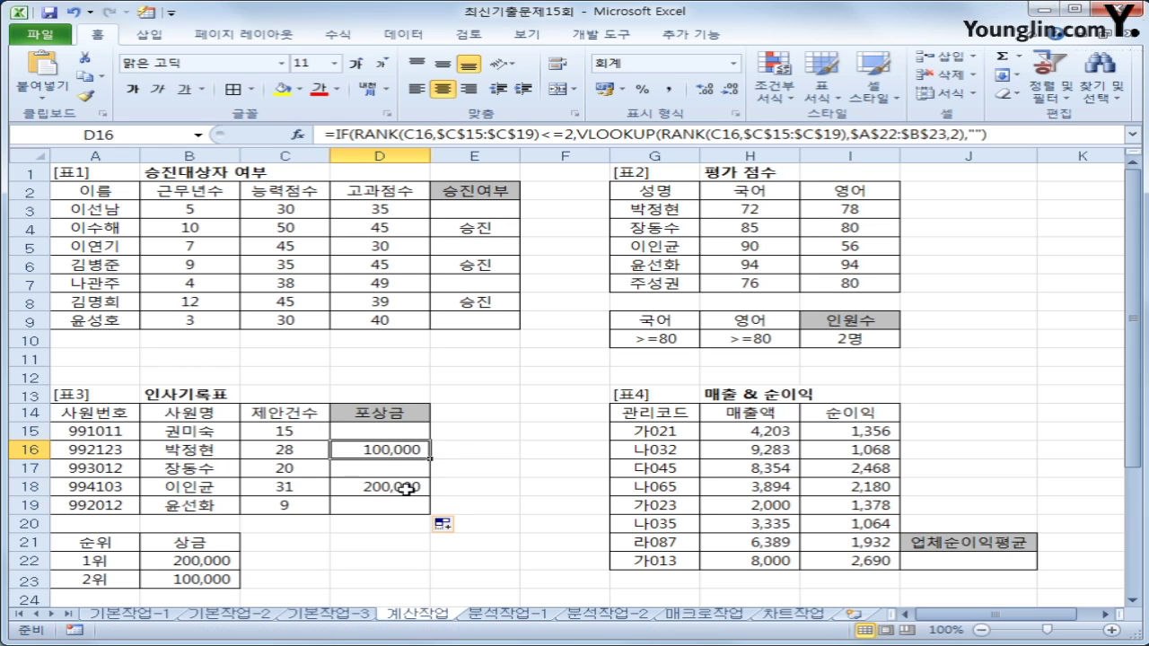
{"action": "left_click", "coordinate": [409, 485]}
{"action": "left_click", "coordinate": [411, 448]}
Step: Start the 업체순이익평균 formula in J22 with SUMIF, using the 매출액 cells H15:H22 as the range
{"action": "left_click", "coordinate": [956, 566]}
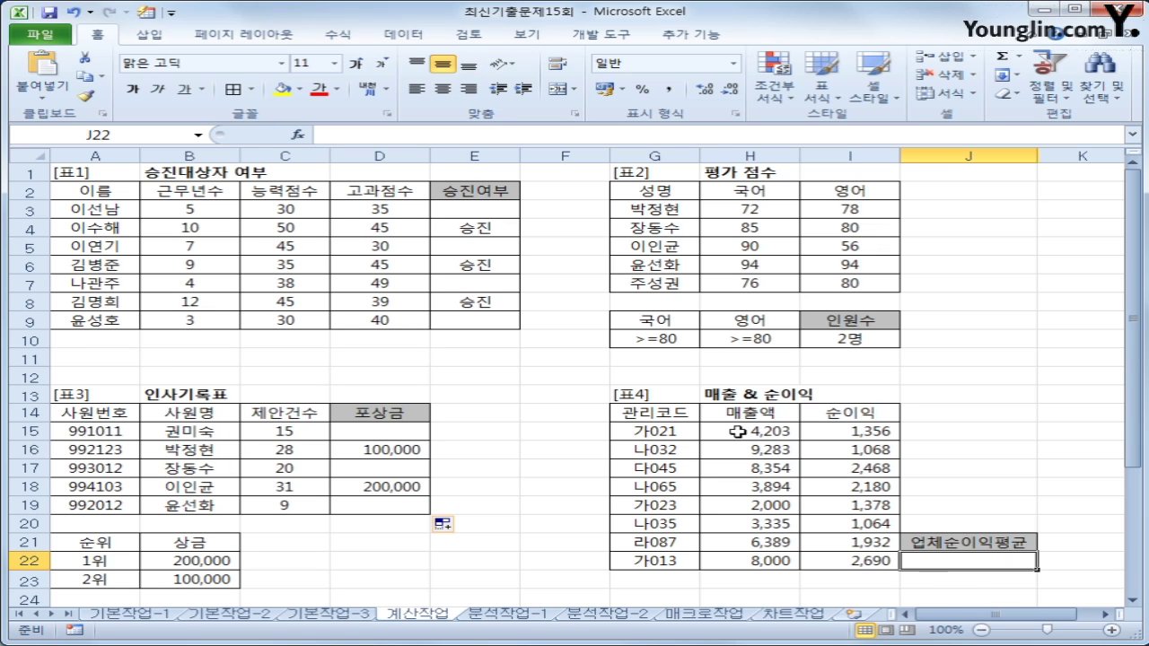
{"action": "left_click_drag", "start_coordinate": [738, 433], "coordinate": [753, 567]}
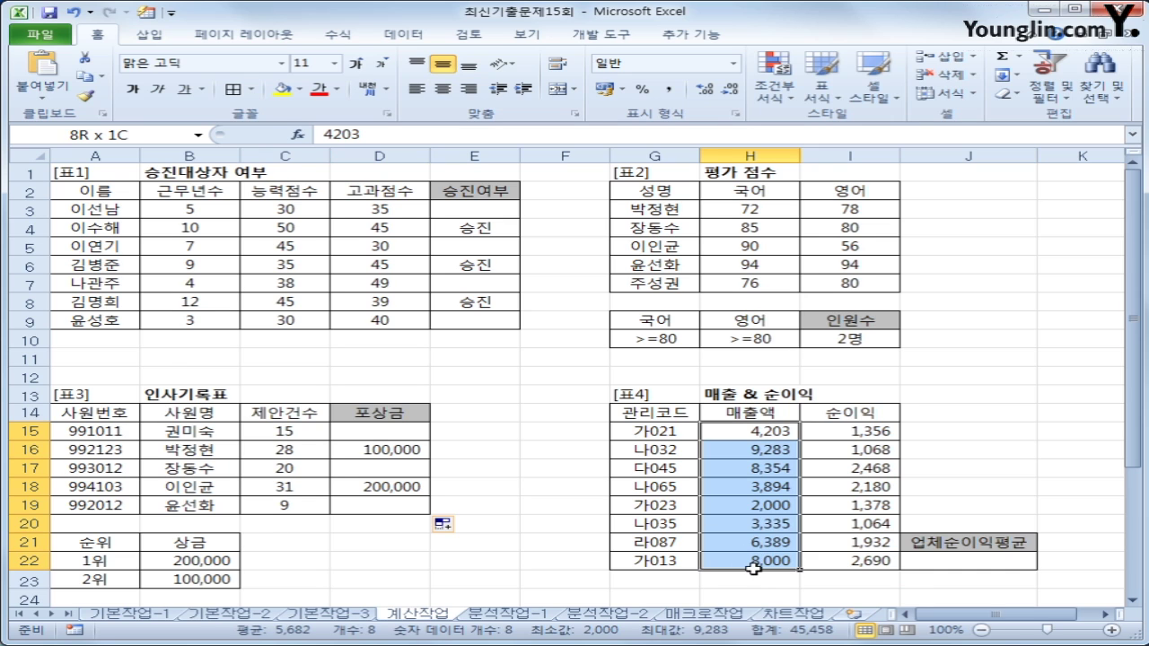
{"action": "left_click_drag", "start_coordinate": [844, 432], "coordinate": [835, 558]}
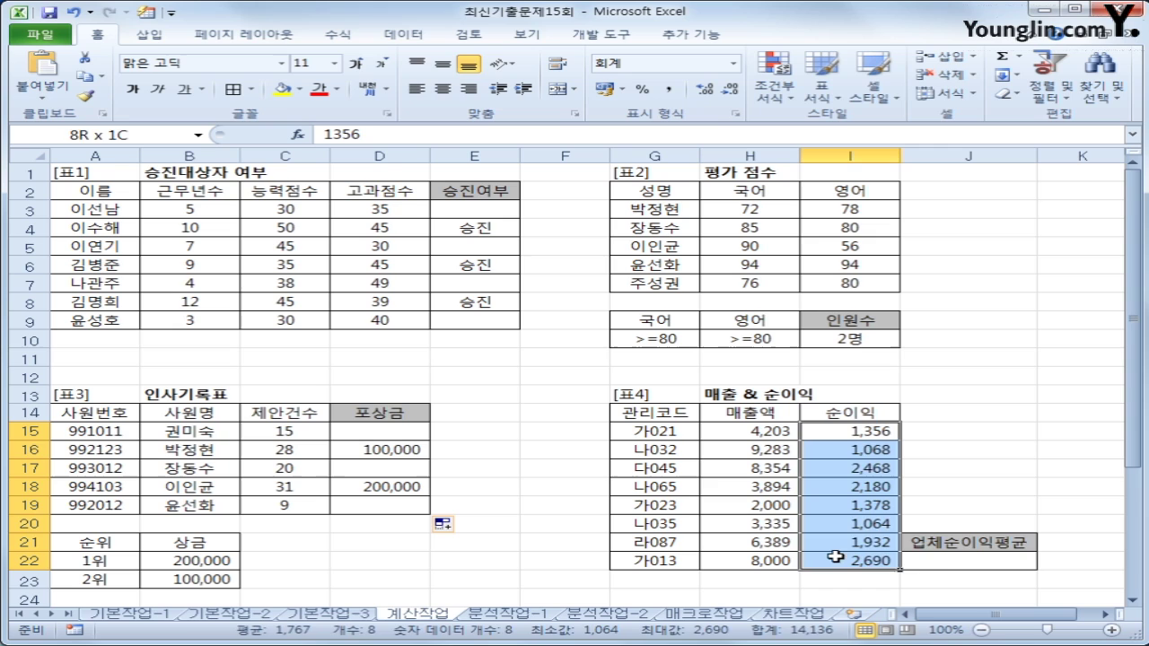
{"action": "left_click", "coordinate": [948, 559]}
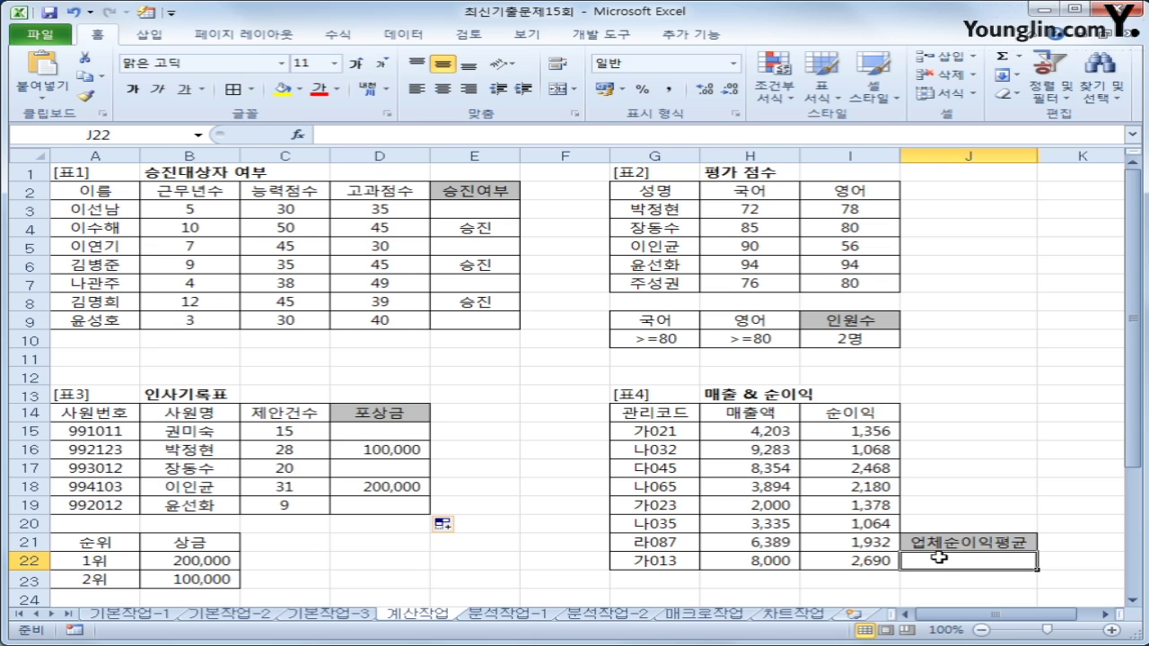
{"action": "type", "text": "=sum("}
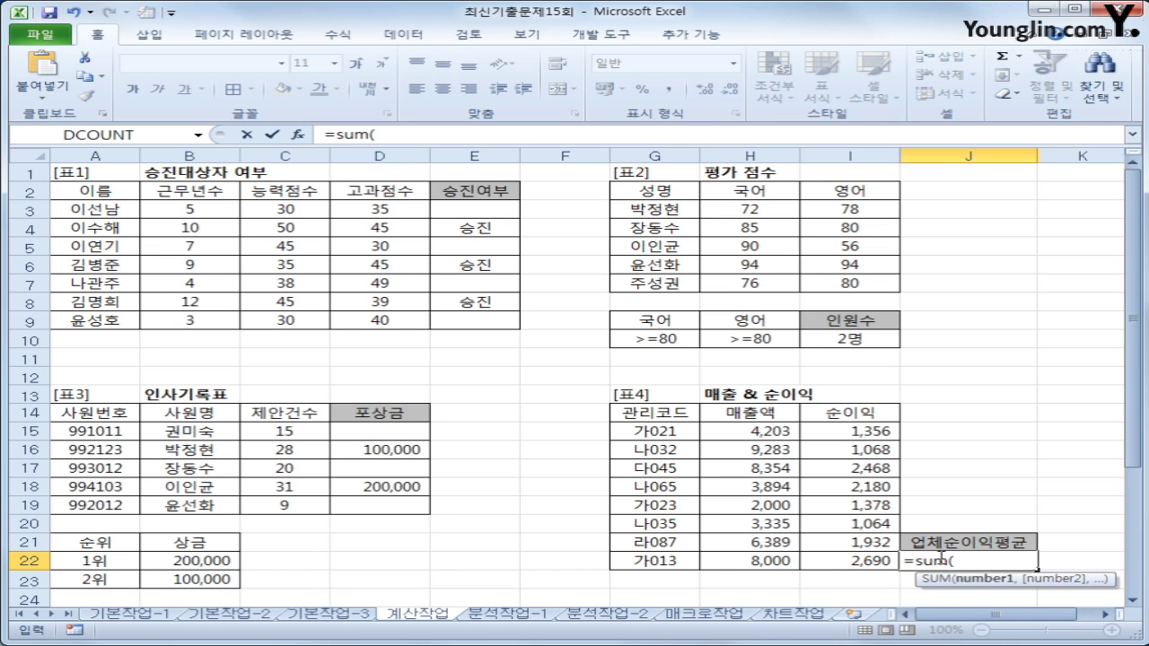
{"action": "key", "text": "BackSpace"}
{"action": "type", "text": "if"}
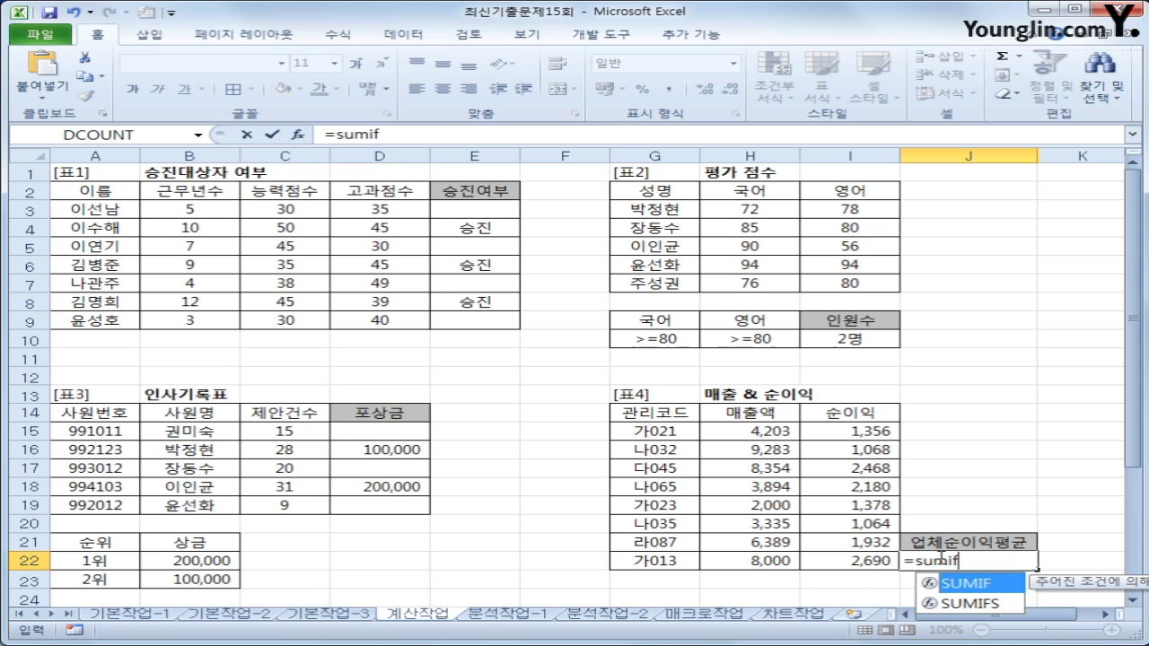
{"action": "type", "text": "("}
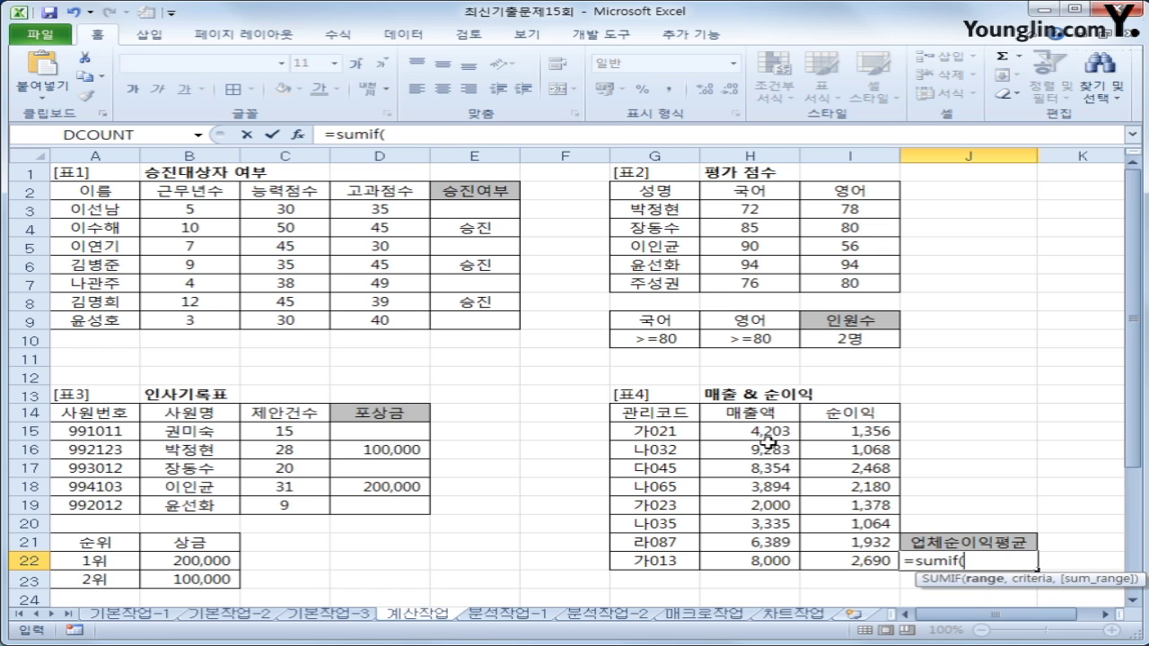
{"action": "left_click_drag", "start_coordinate": [765, 434], "coordinate": [745, 560]}
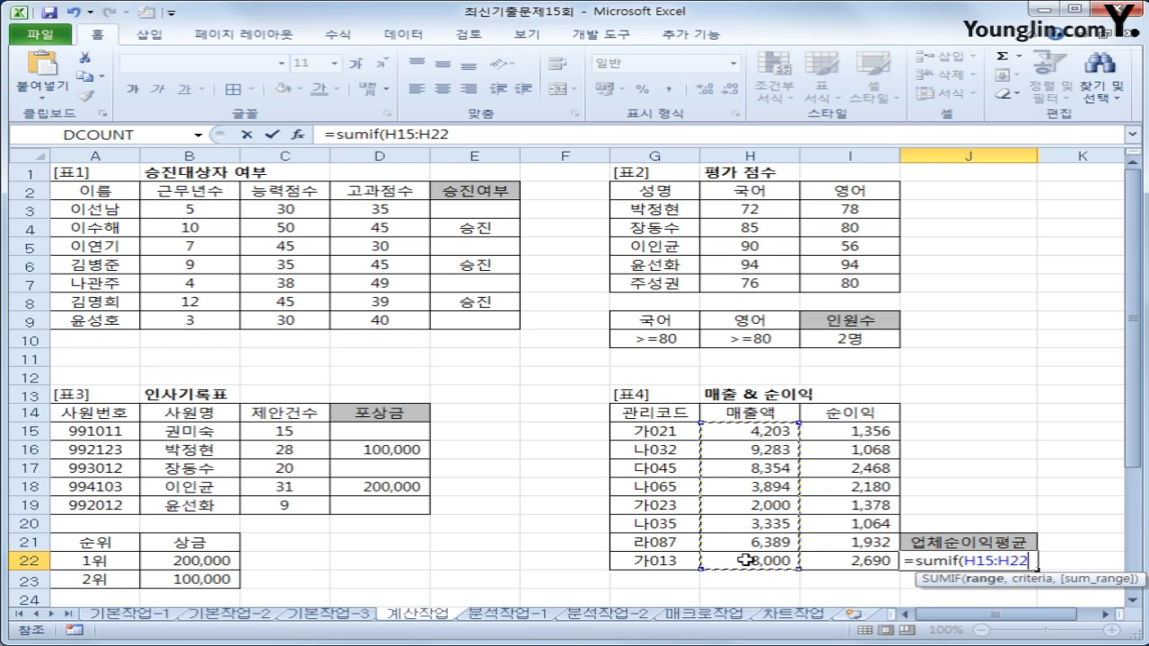
{"action": "type", "text": ","}
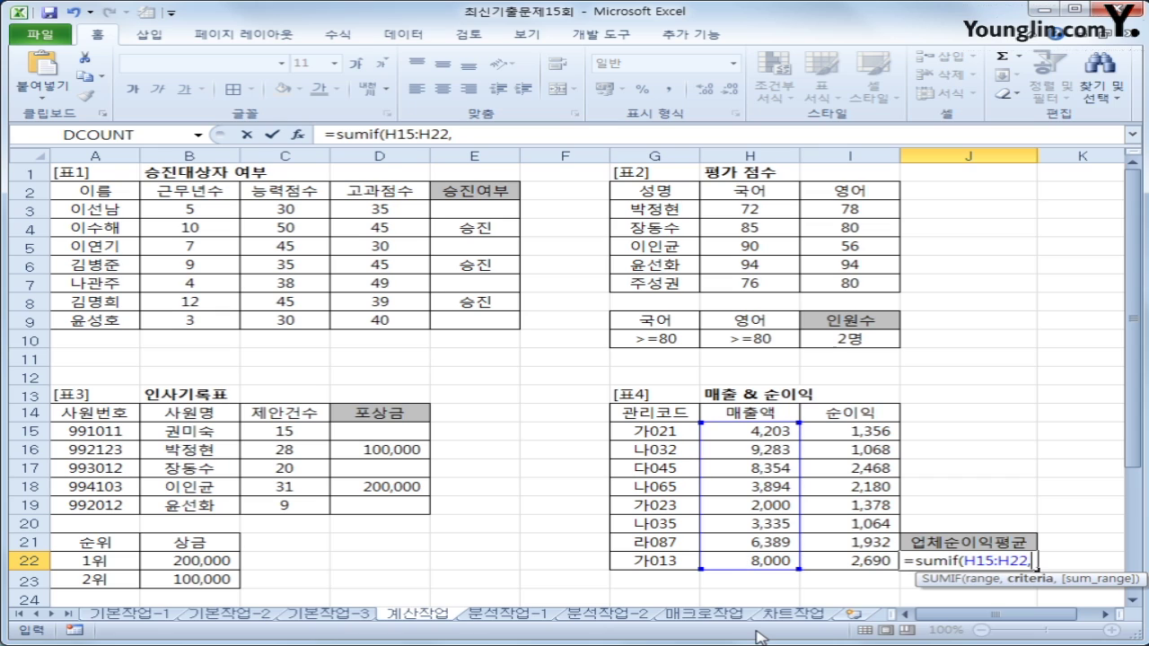
Step: Complete the J22 SUMIF with the criterion ">=5000" and the 순이익 cells I15:I22 as the sum range
{"action": "type", "text": "\">=5000"}
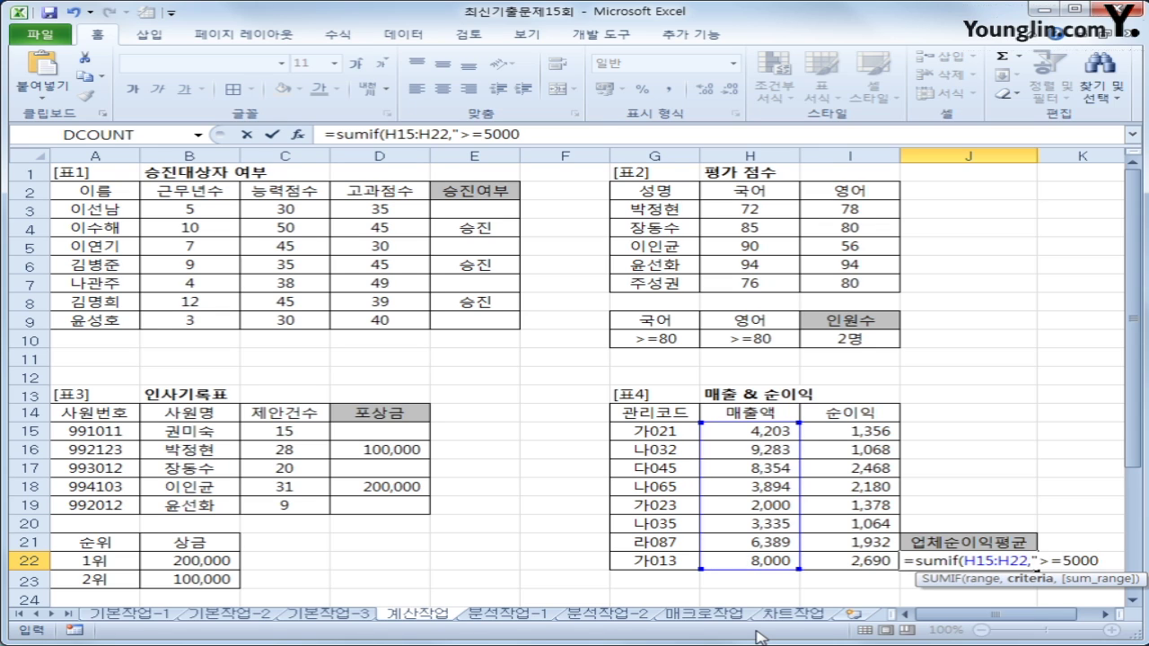
{"action": "type", "text": "\","}
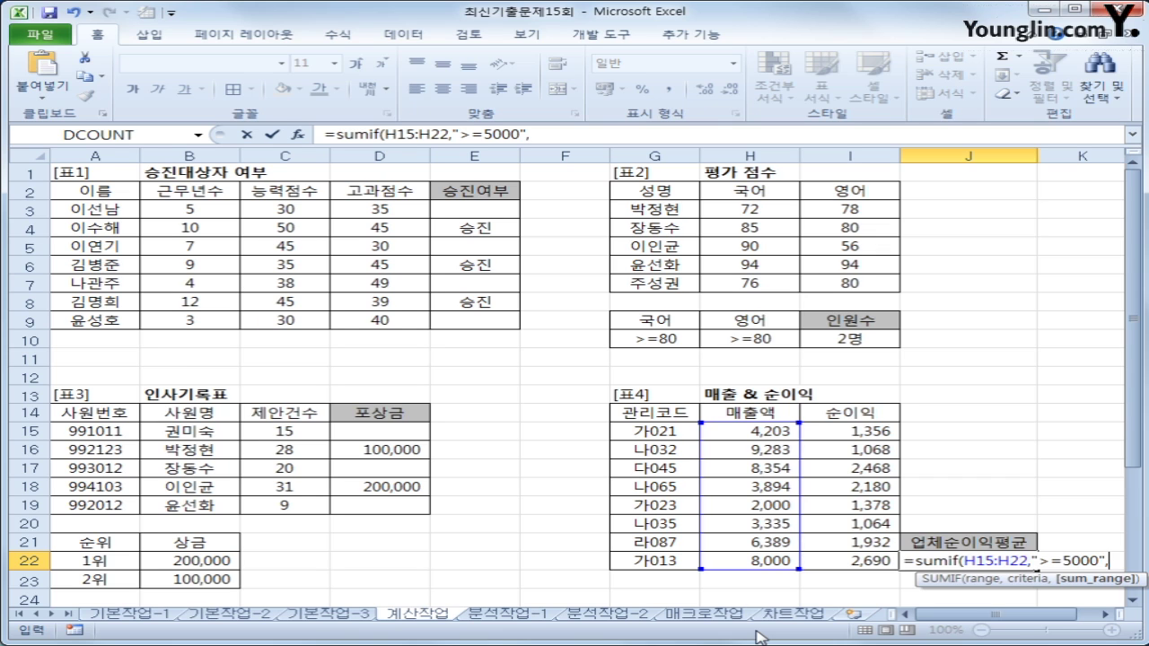
{"action": "left_click_drag", "start_coordinate": [867, 433], "coordinate": [854, 559]}
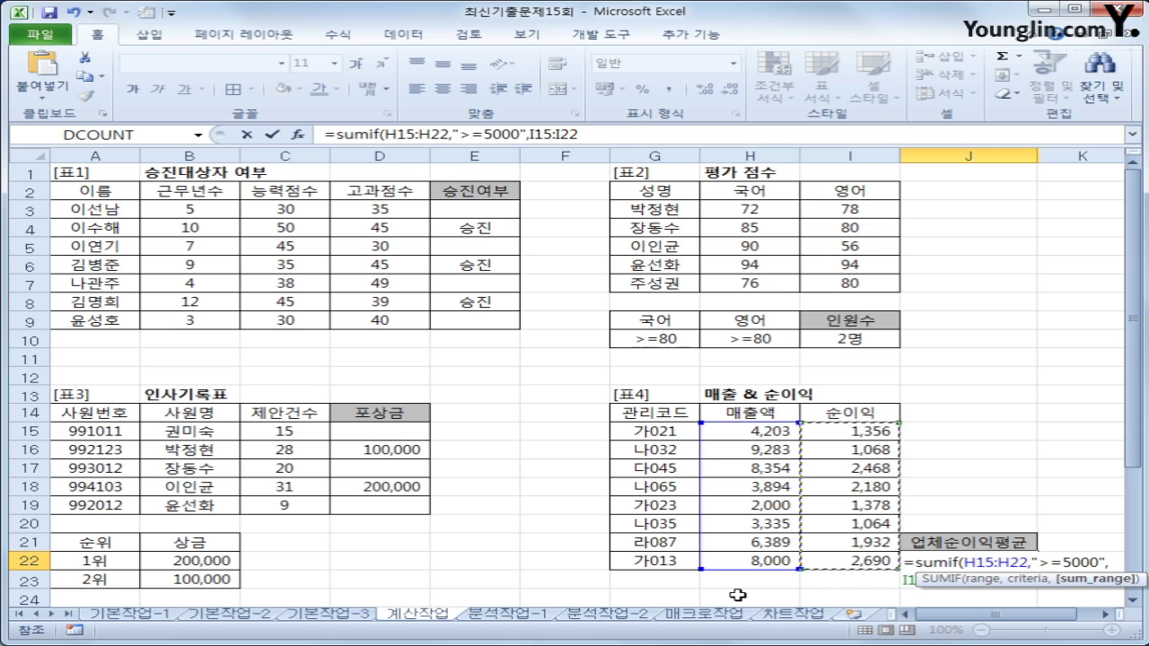
{"action": "type", "text": ")"}
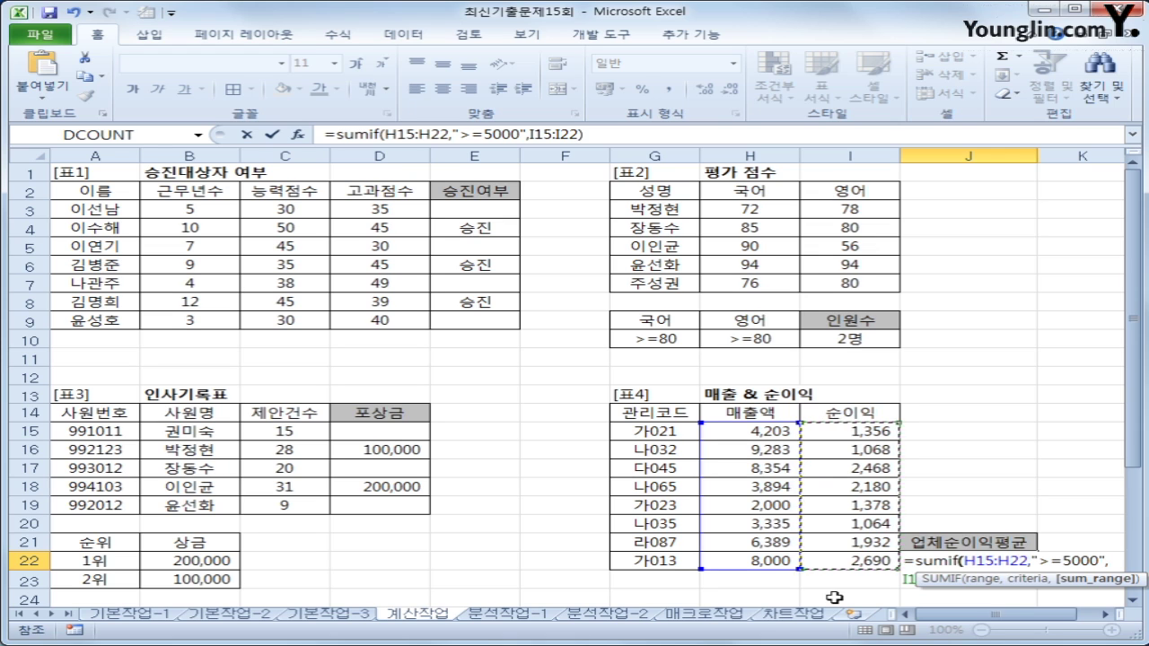
{"action": "key", "text": "Return"}
{"action": "key", "text": "Up"}
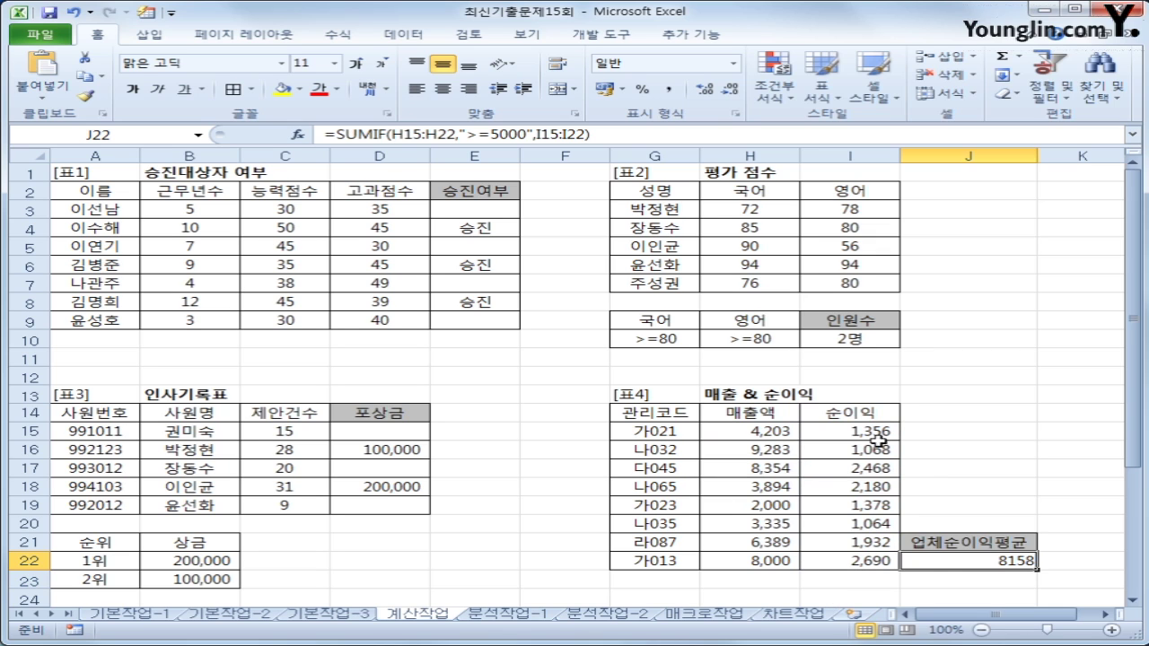
Step: Extend the J22 formula by dividing the SUMIF by COUNTIF(H15:H22,">=5000") over the 매출액 cells
{"action": "left_click", "coordinate": [626, 134]}
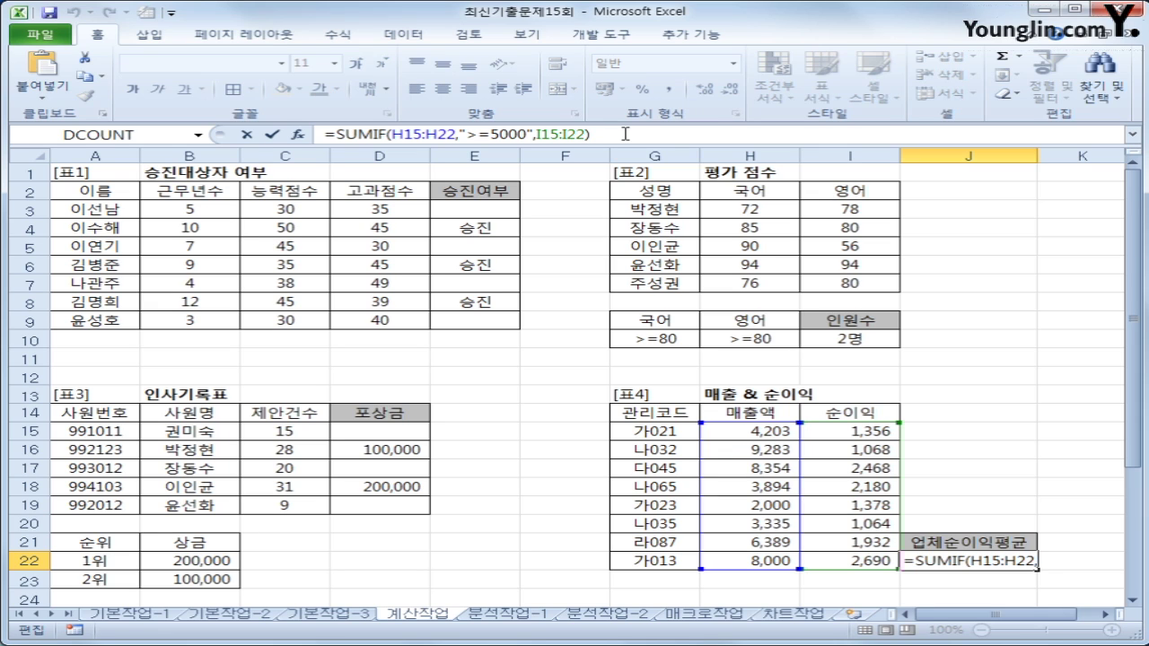
{"action": "type", "text": "/"}
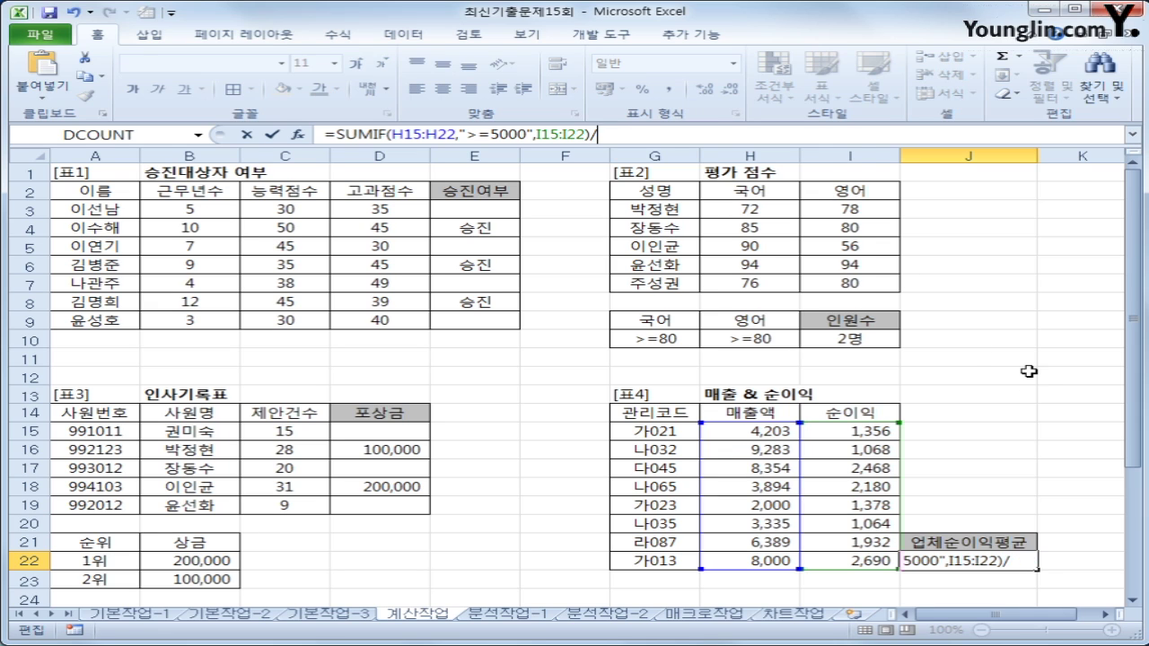
{"action": "type", "text": "counti"}
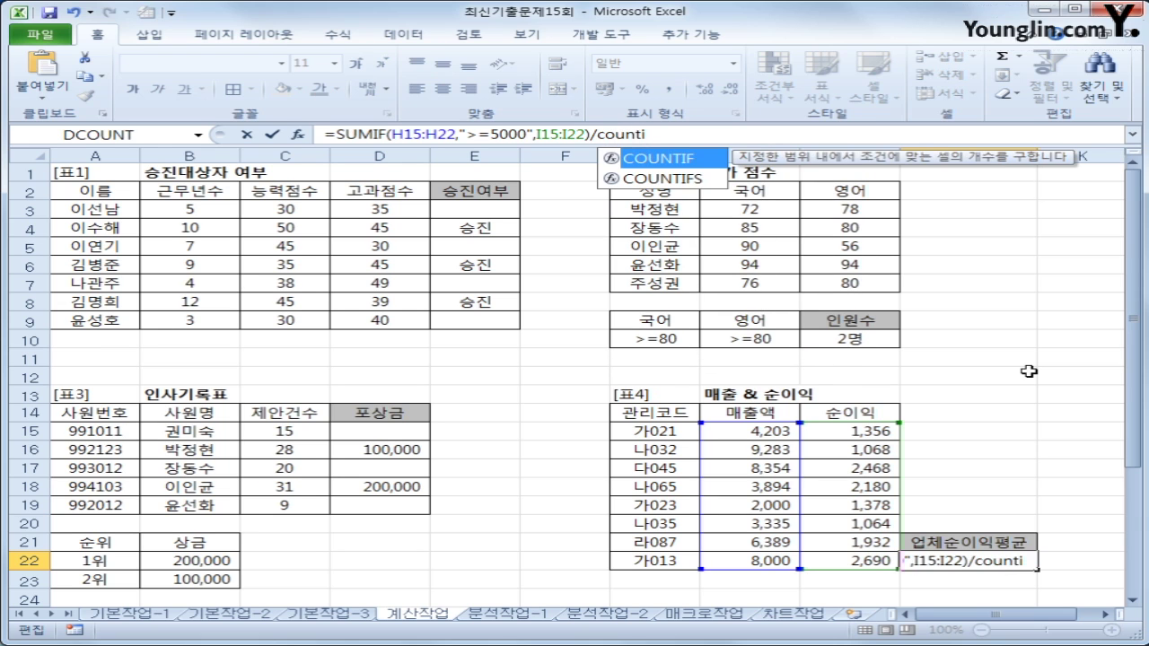
{"action": "type", "text": "f"}
{"action": "key", "text": "Tab"}
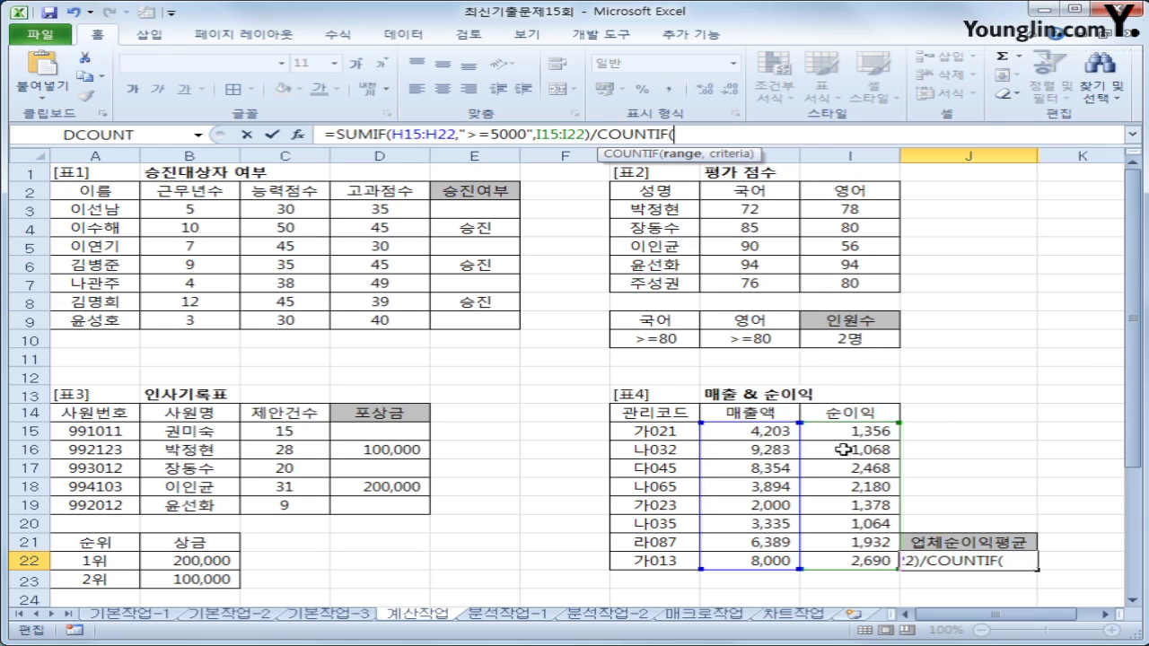
{"action": "left_click_drag", "start_coordinate": [776, 436], "coordinate": [770, 563]}
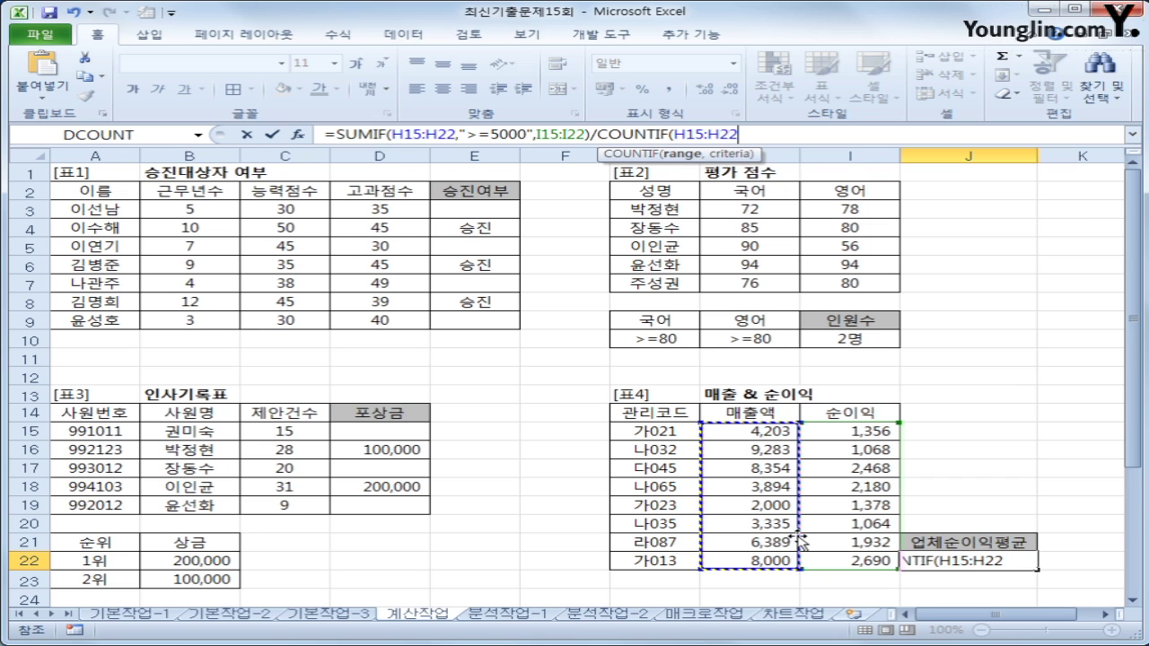
{"action": "type", "text": ",\">"}
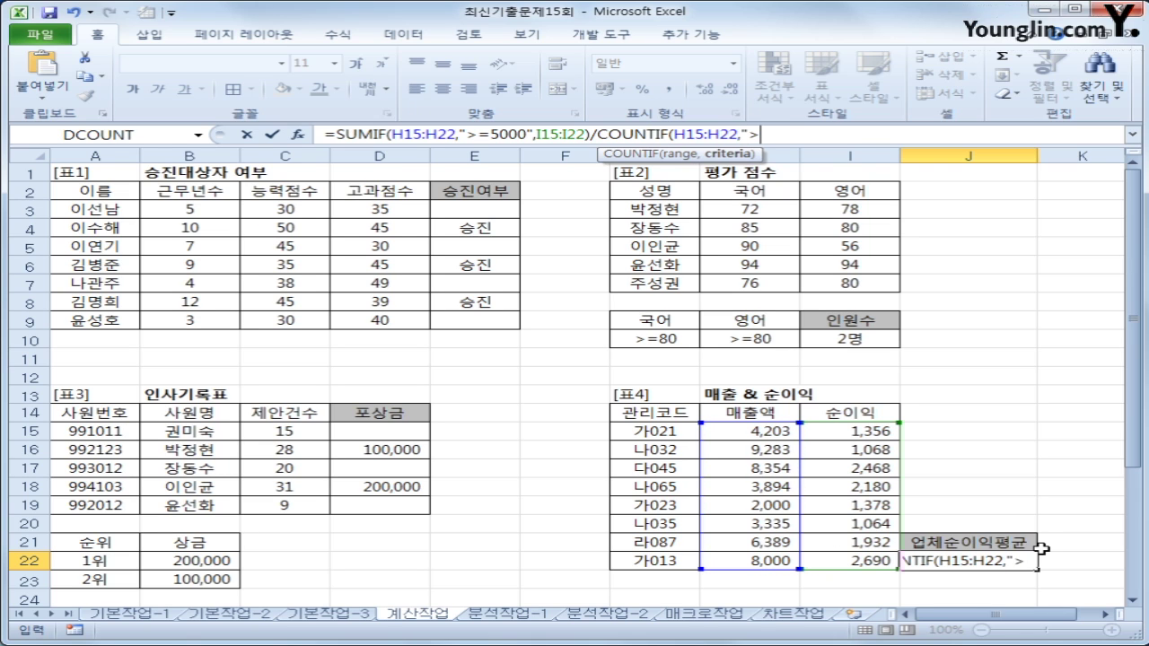
{"action": "type", "text": "=5000\""}
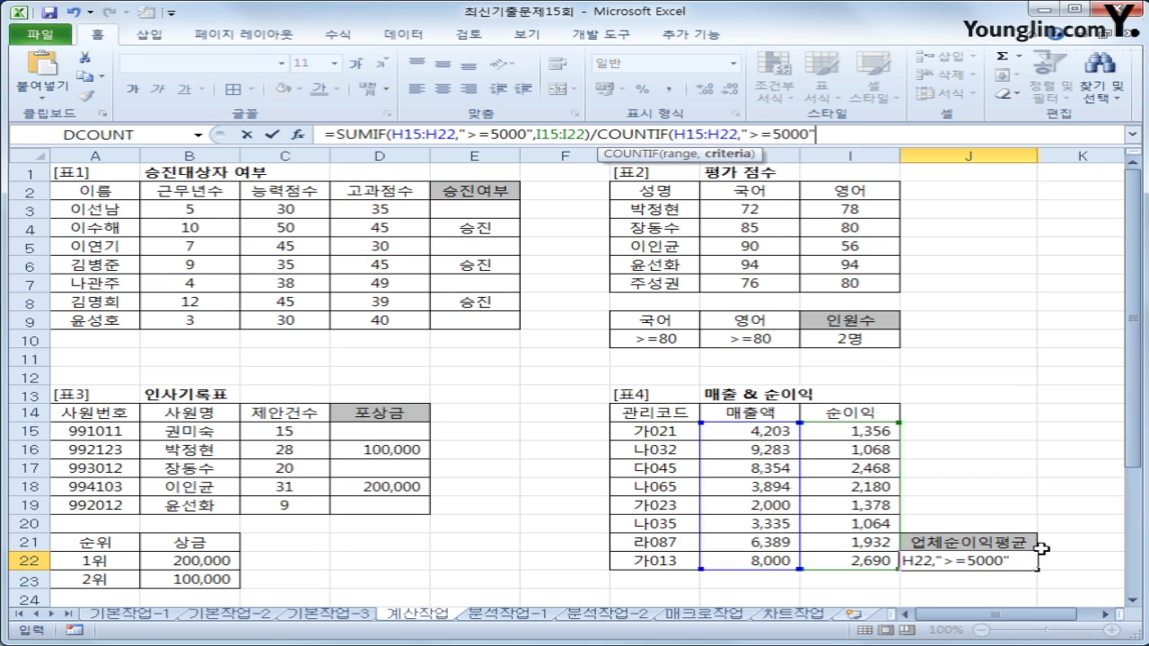
{"action": "type", "text": ")"}
{"action": "key", "text": "Return"}
{"action": "key", "text": "Up"}
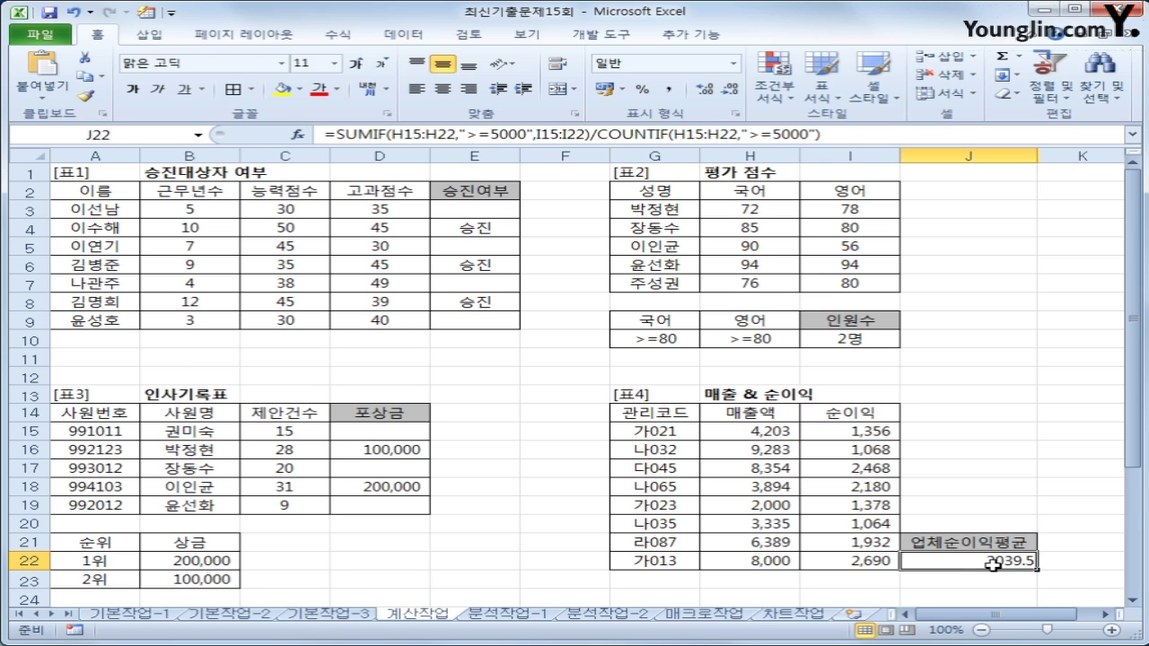
Step: Wrap the whole SUMIF/COUNTIF expression in J22 in ROUND with 1 decimal digit
{"action": "left_click", "coordinate": [333, 136]}
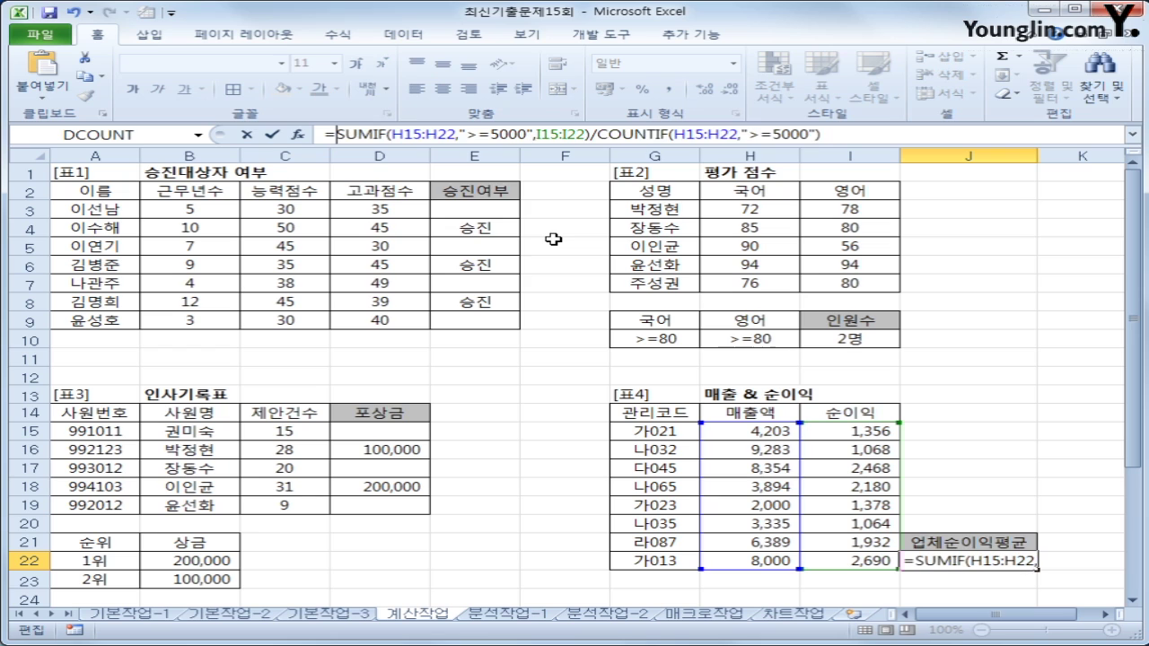
{"action": "type", "text": "ro"}
{"action": "key", "text": "Down"}
{"action": "key", "text": "Tab"}
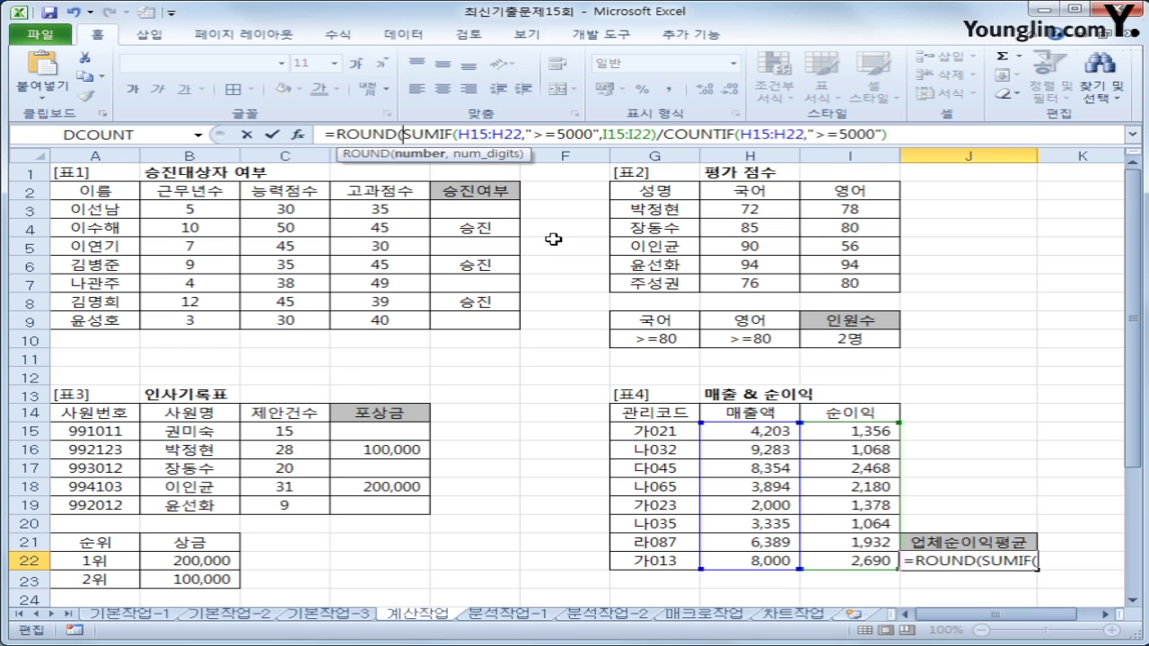
{"action": "left_click", "coordinate": [928, 134]}
{"action": "type", "text": ",1)"}
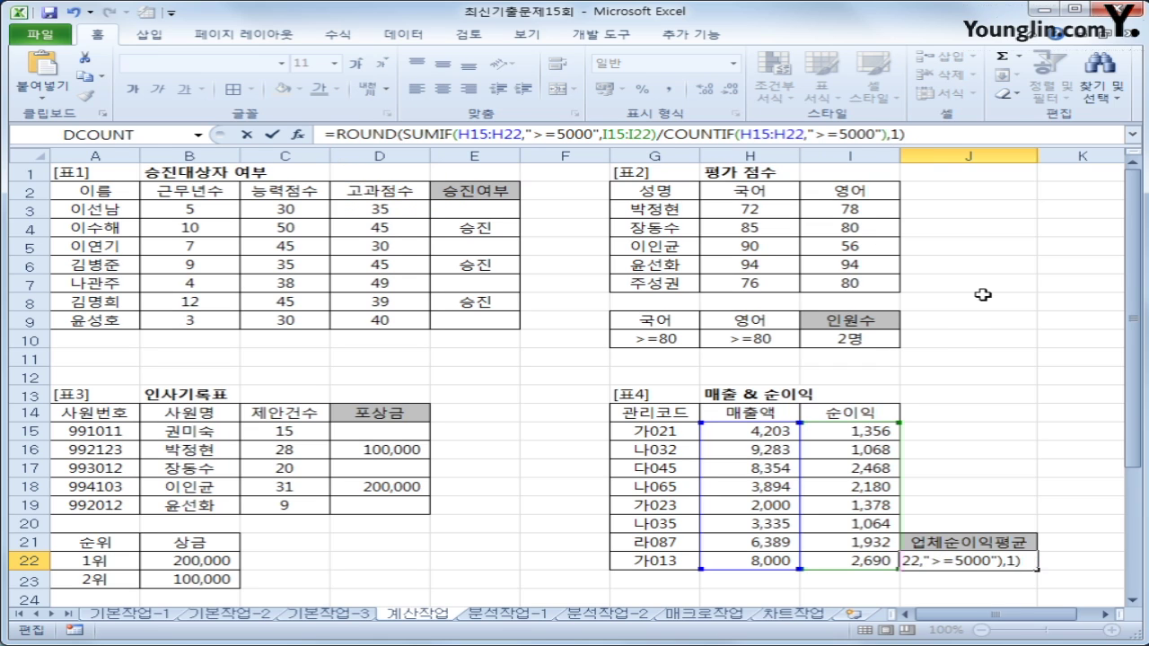
{"action": "key", "text": "Return"}
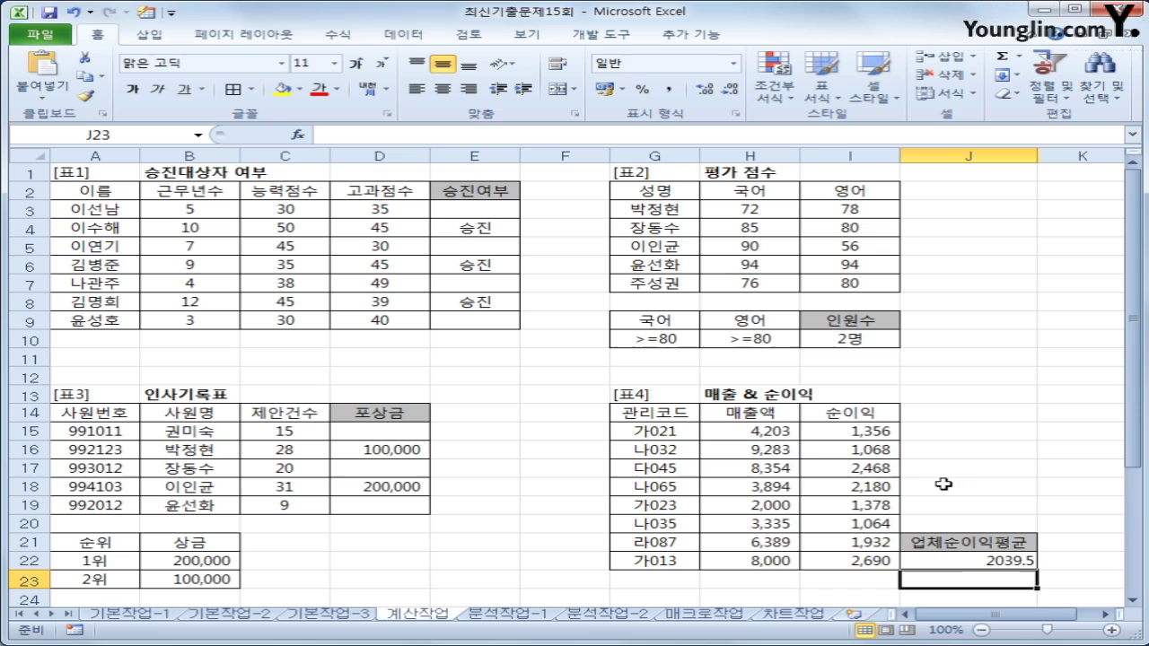
{"action": "left_click", "coordinate": [954, 562]}
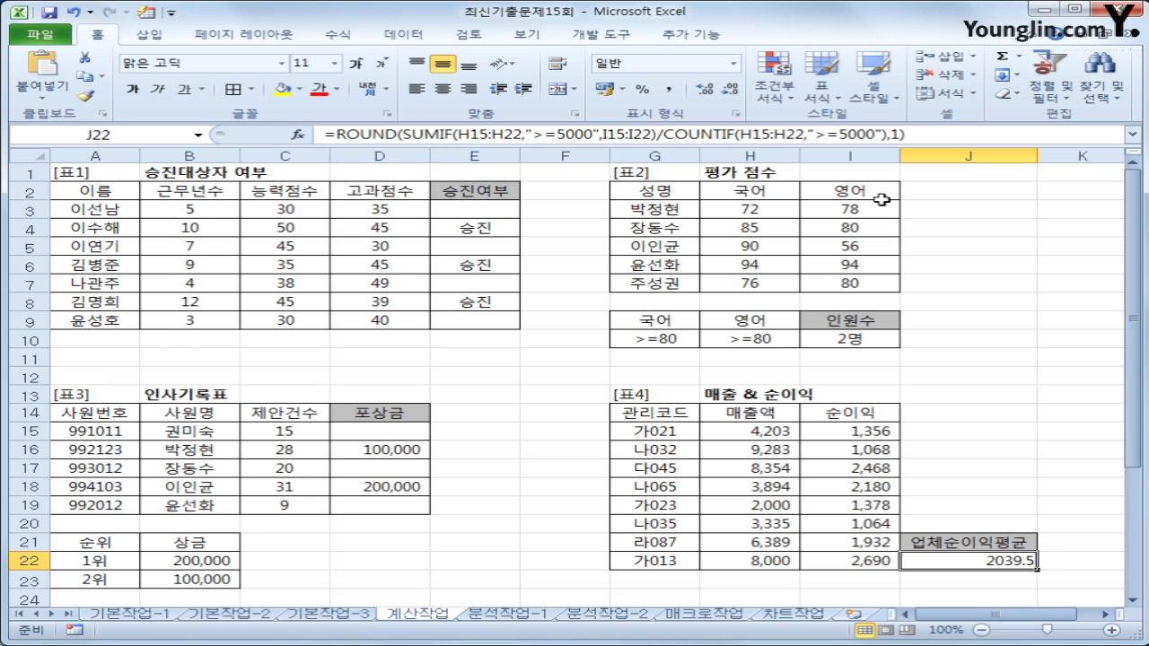
Step: Enter the 중간값 formula =MEDIAN(B29:G29) in H29 of 표5 and fill it down to H34
{"action": "scroll", "coordinate": [489, 404], "scroll_direction": "down", "scroll_amount": 5}
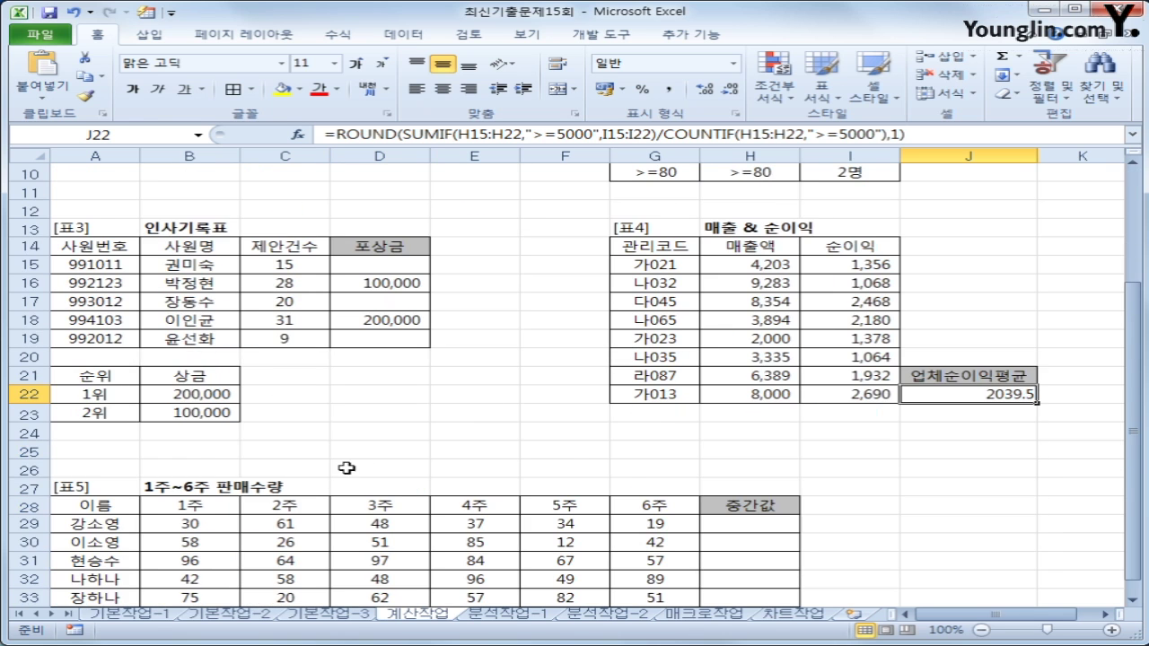
{"action": "left_click", "coordinate": [769, 417]}
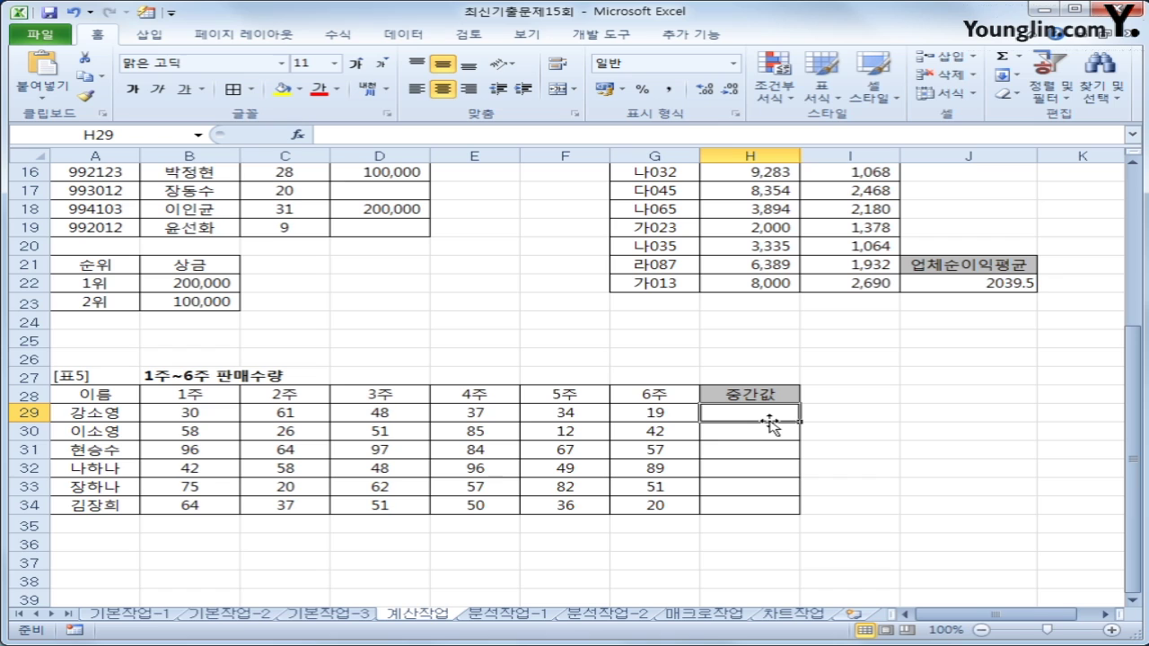
{"action": "type", "text": "=me"}
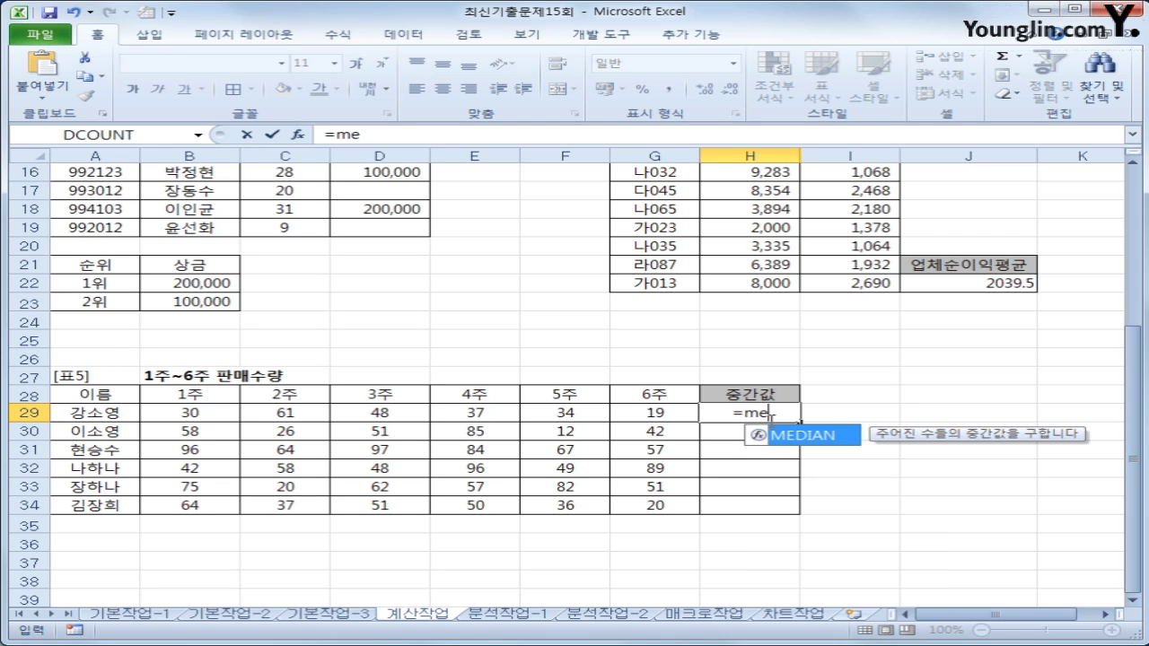
{"action": "double_click", "coordinate": [763, 438]}
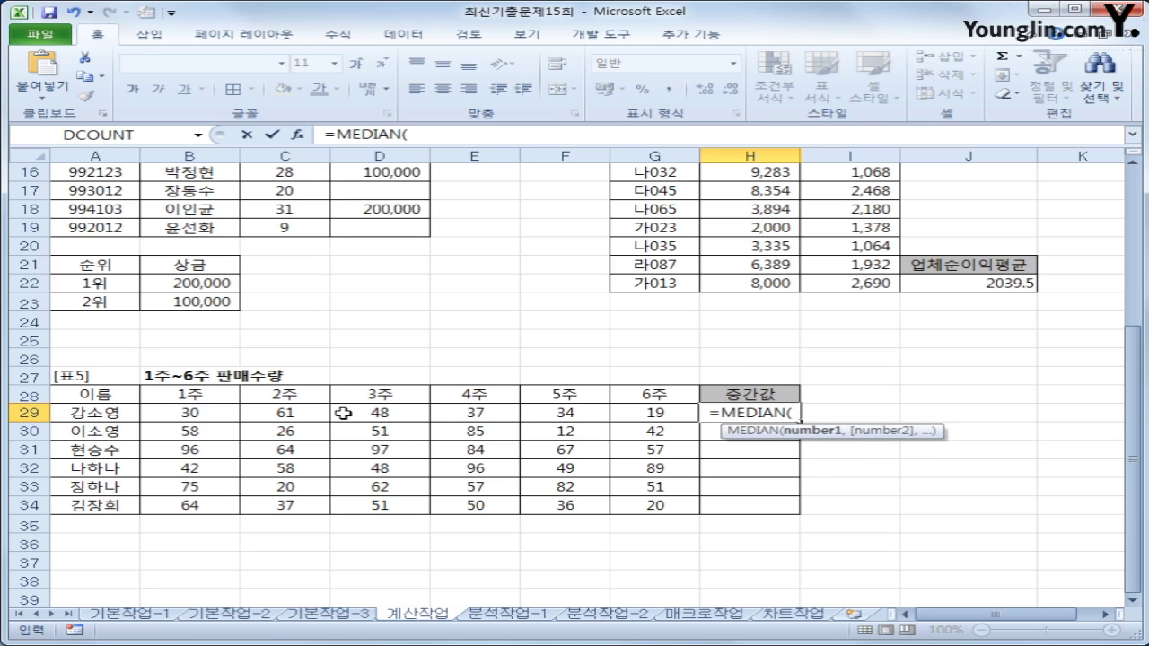
{"action": "left_click_drag", "start_coordinate": [212, 415], "coordinate": [660, 412]}
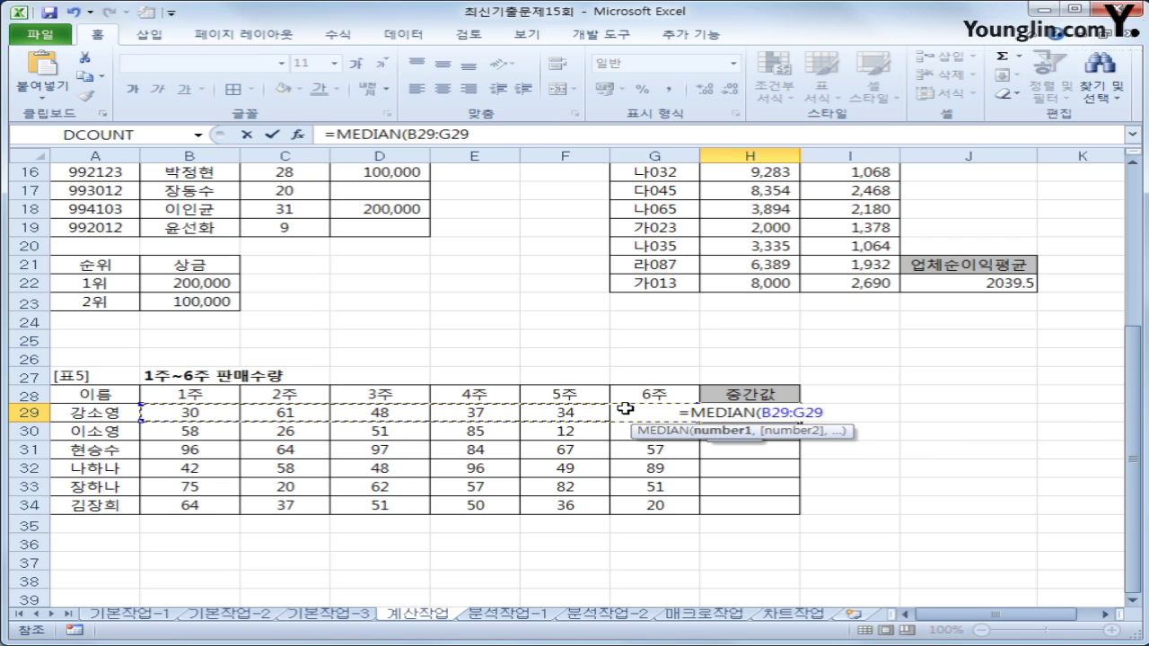
{"action": "key", "text": "Return"}
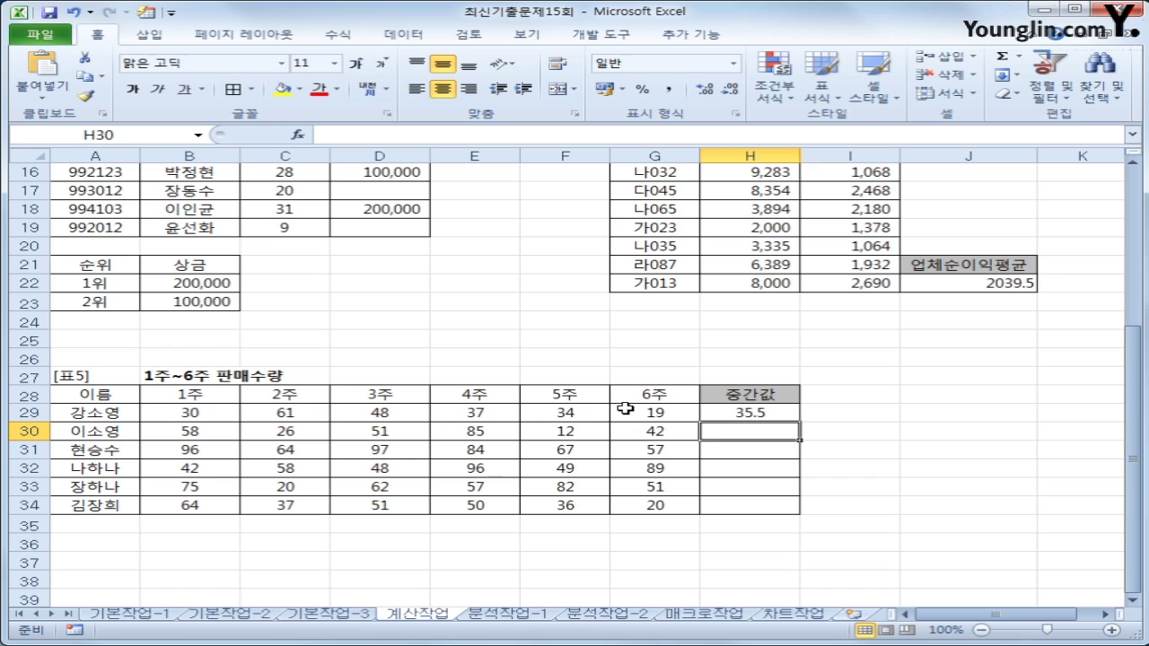
{"action": "key", "text": "Up"}
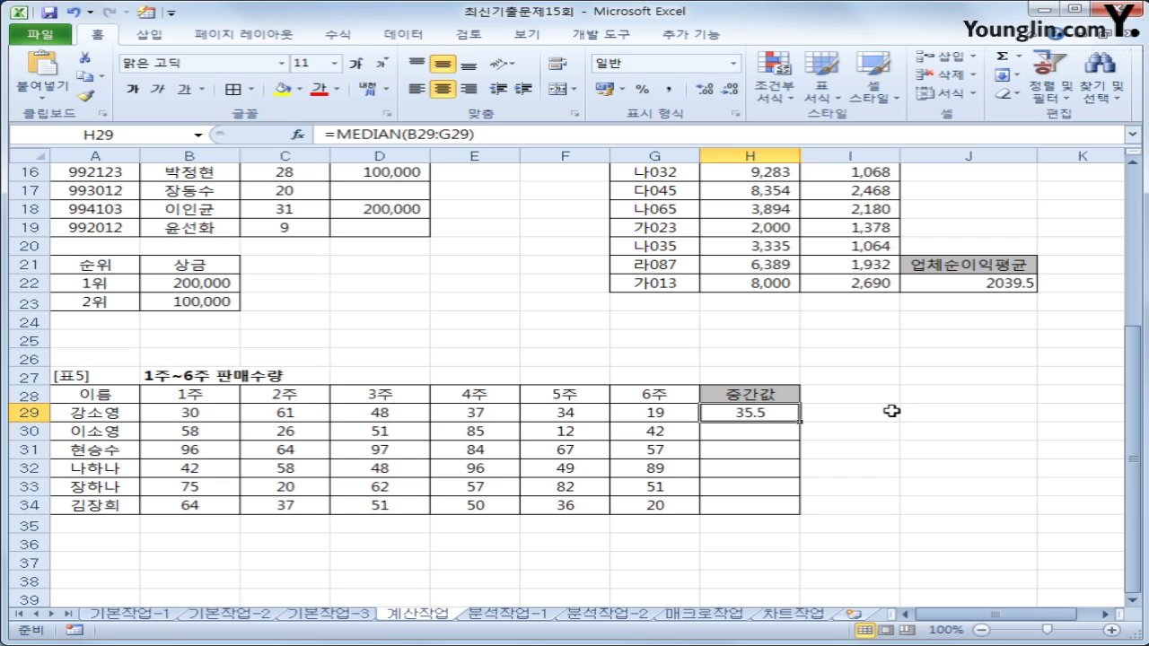
{"action": "left_click_drag", "start_coordinate": [799, 420], "coordinate": [803, 523]}
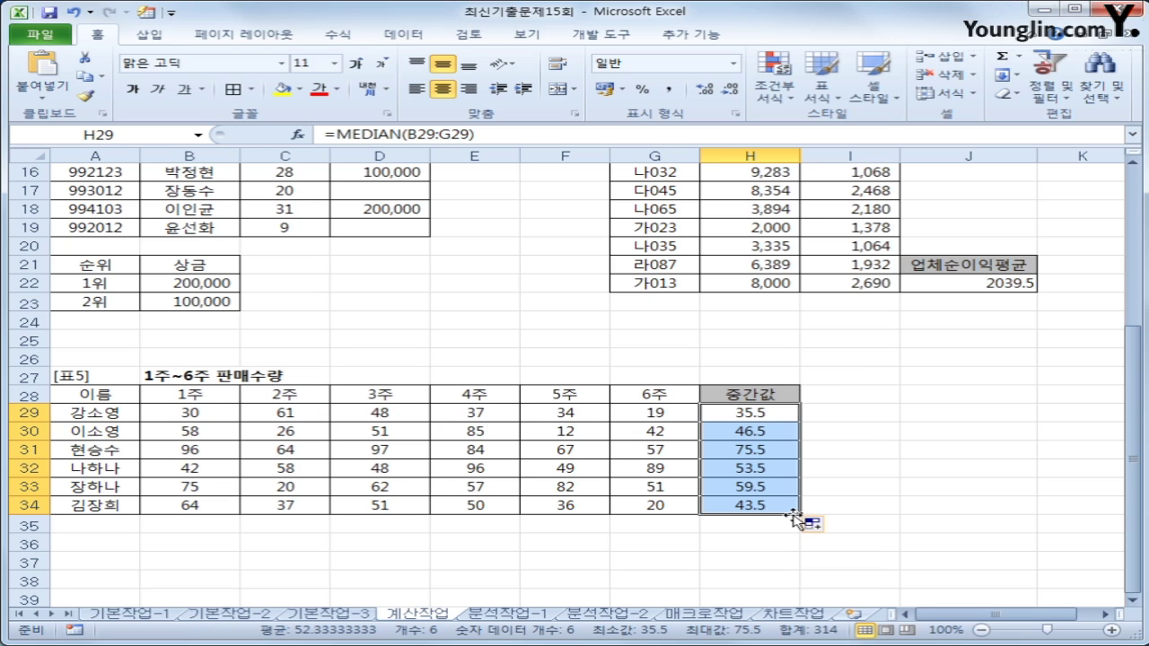
Step: Wrap the MEDIAN formula in H29 in TRUNC with 0 digits
{"action": "left_click", "coordinate": [766, 413]}
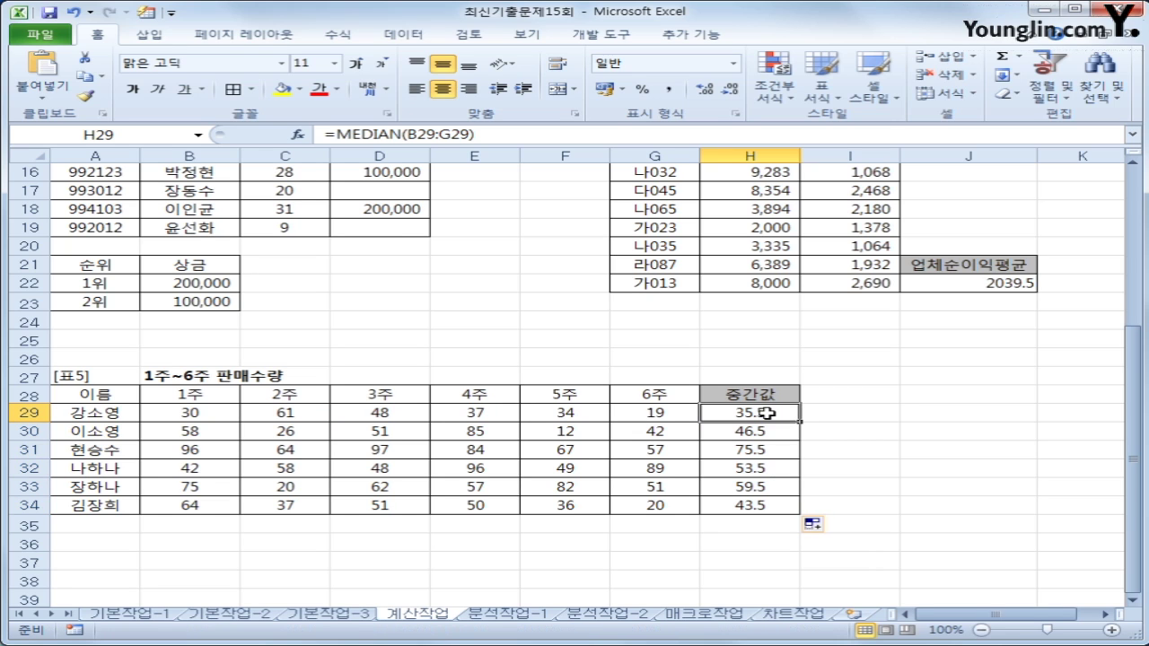
{"action": "left_click", "coordinate": [332, 134]}
{"action": "type", "text": "t"}
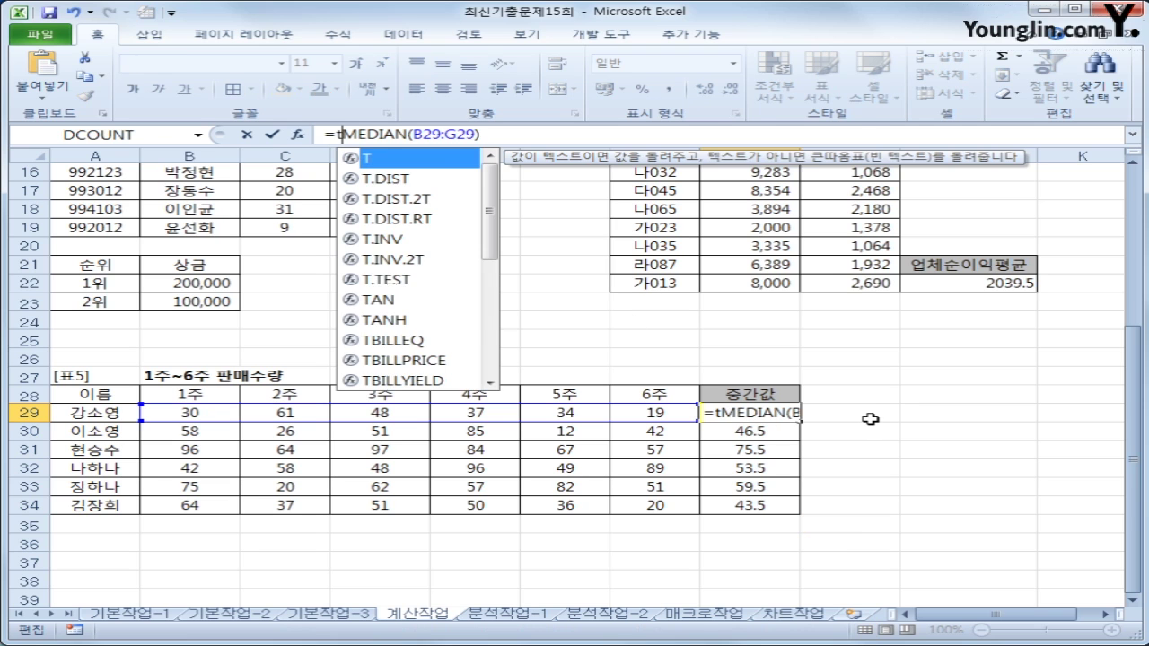
{"action": "type", "text": "runc"}
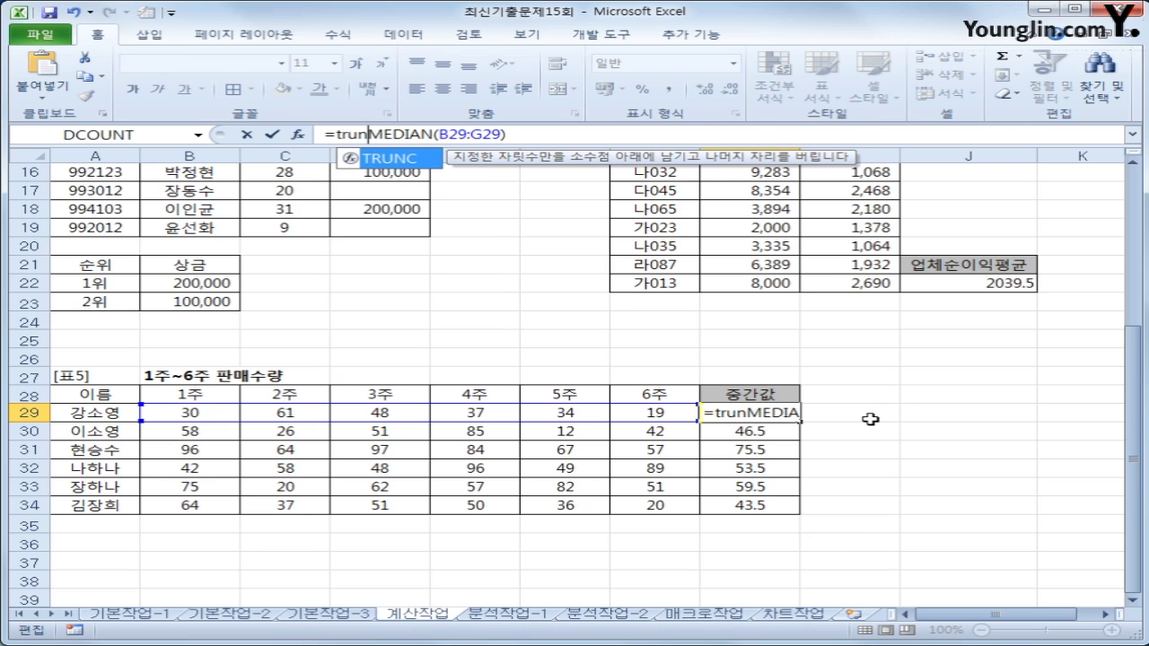
{"action": "key", "text": "Tab"}
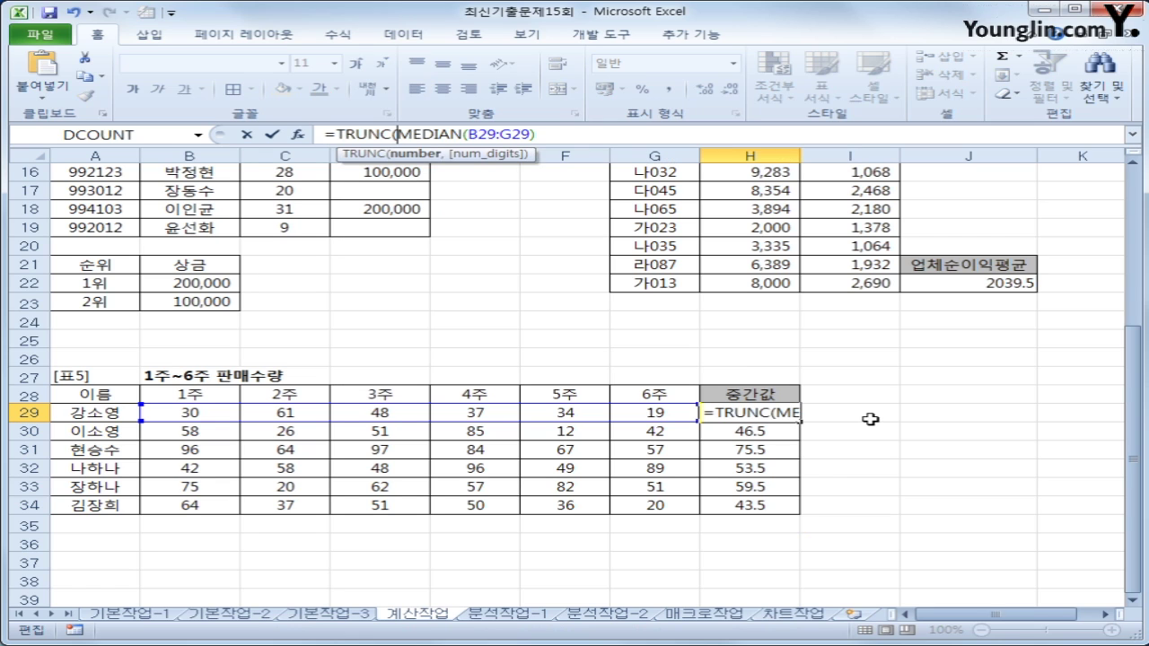
{"action": "left_click", "coordinate": [548, 134]}
{"action": "type", "text": ","}
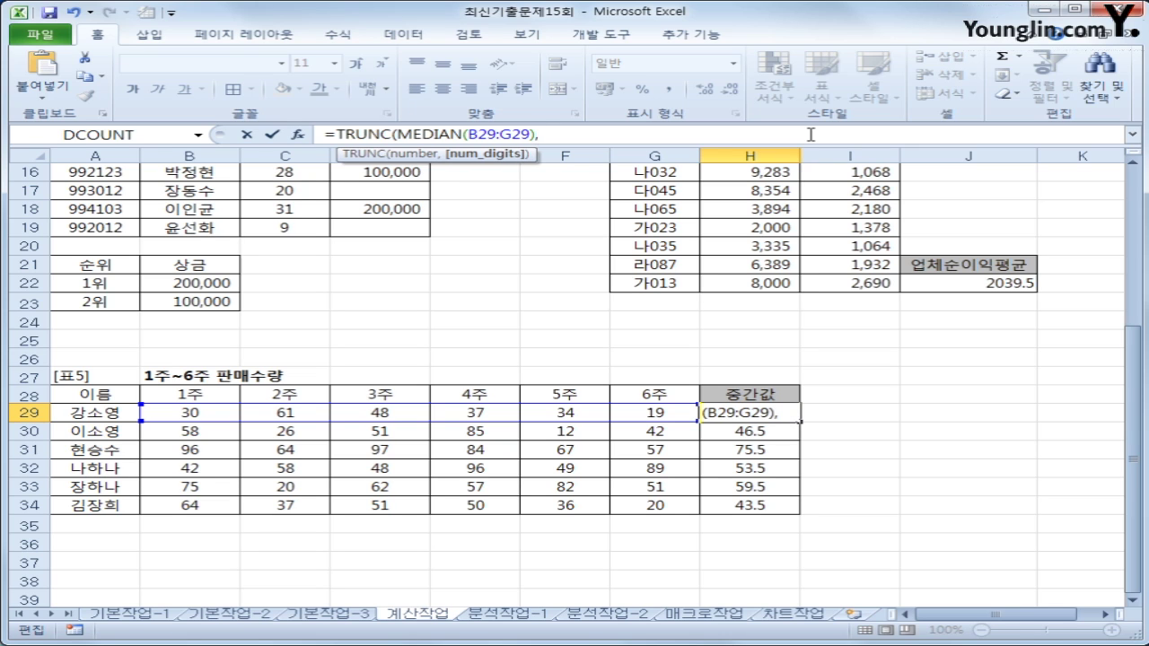
{"action": "type", "text": "0"}
{"action": "type", "text": ")"}
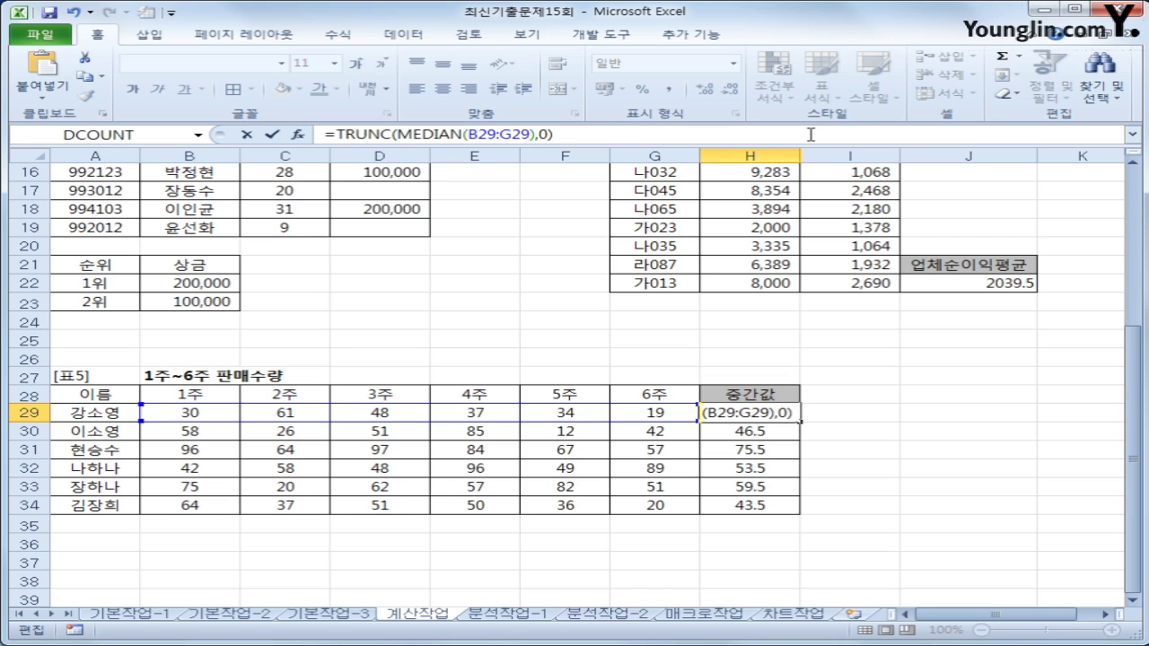
{"action": "key", "text": "Return"}
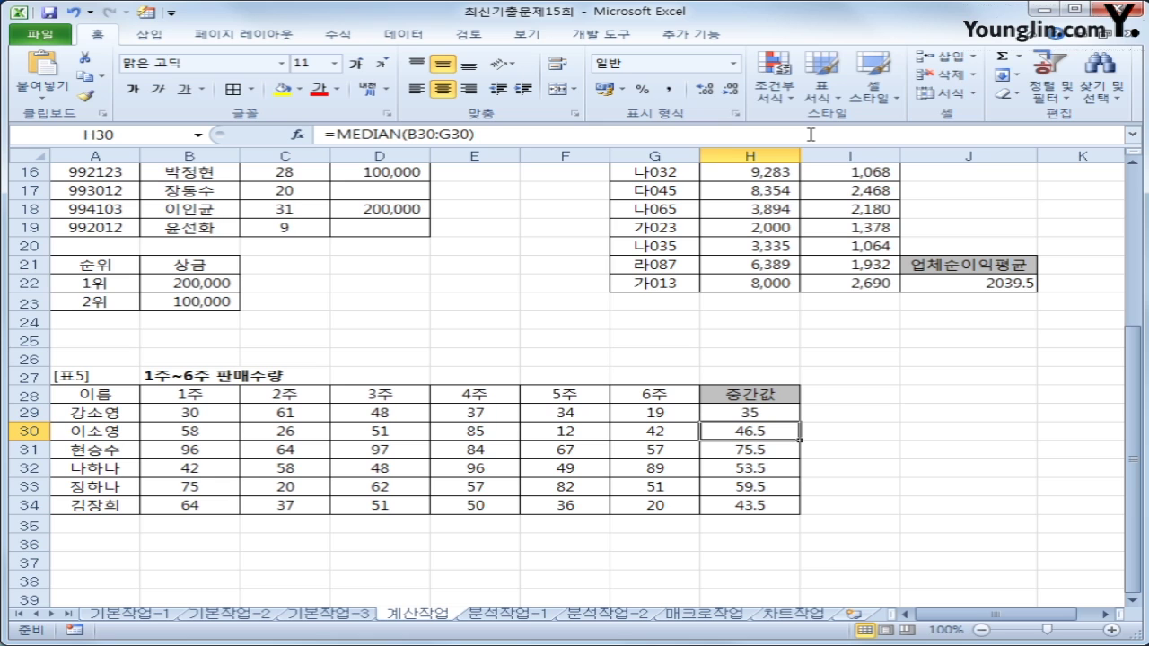
Step: Fill the TRUNC formula from H29 down to H34 in the 중간값 column
{"action": "left_click", "coordinate": [787, 413]}
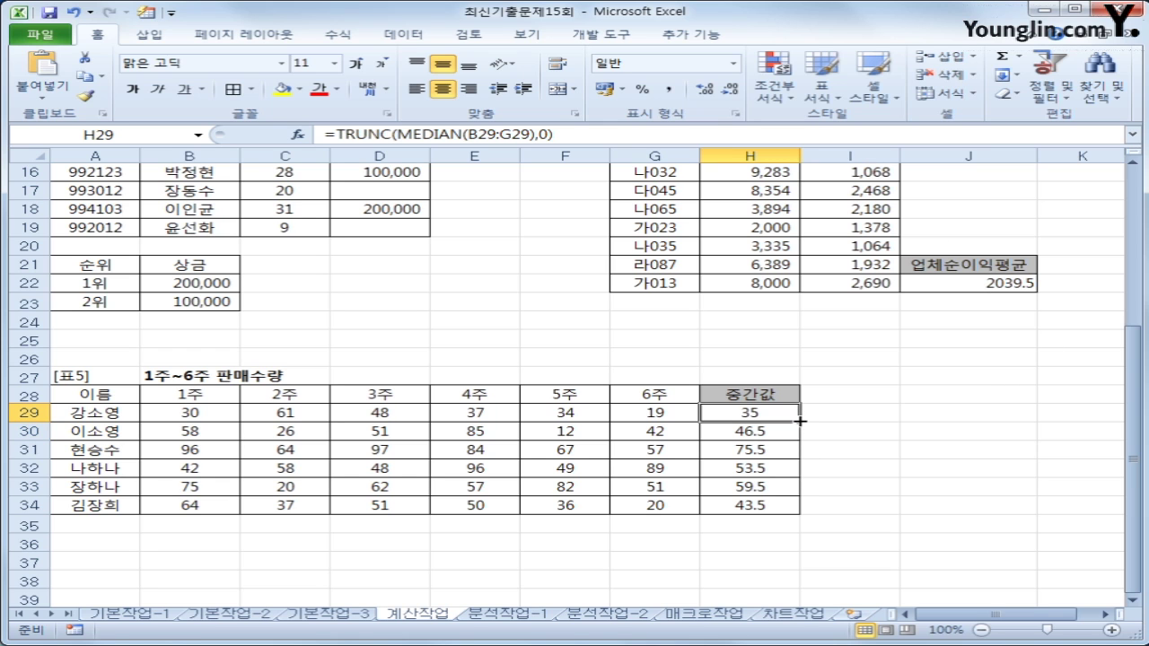
{"action": "left_click_drag", "start_coordinate": [799, 420], "coordinate": [795, 508]}
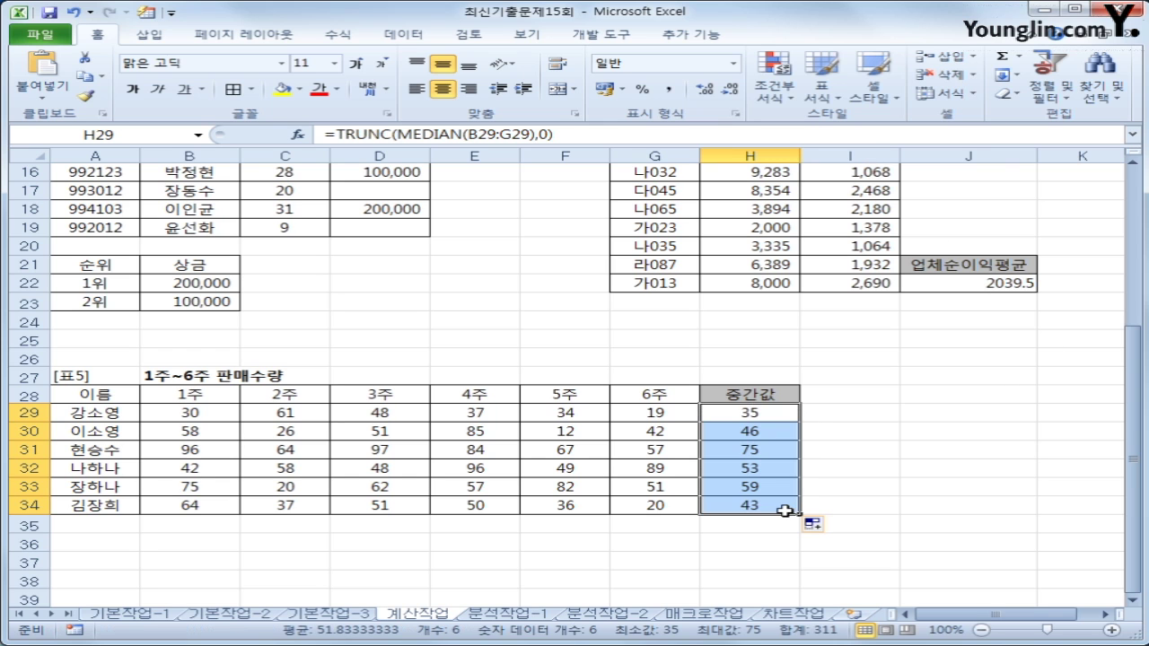
{"action": "scroll", "coordinate": [785, 510], "scroll_direction": "up", "scroll_amount": 5}
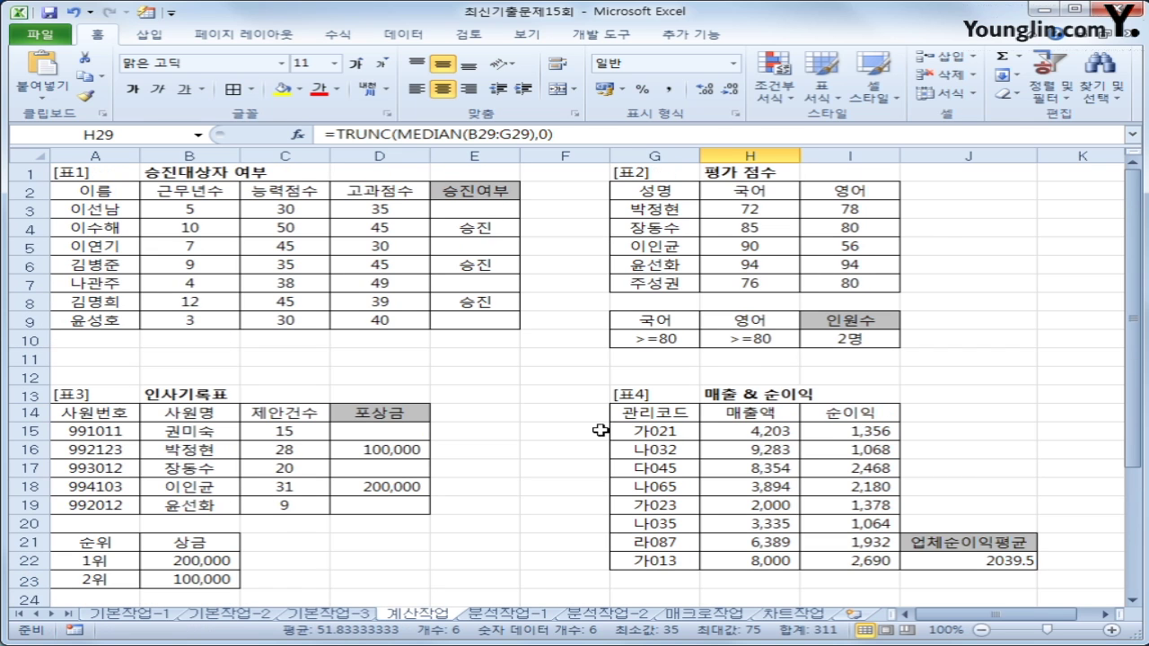
Step: On the 분석작업-1 sheet, start a data consolidation into G3:I12 of the 전체판매현황 table
{"action": "left_click", "coordinate": [513, 616]}
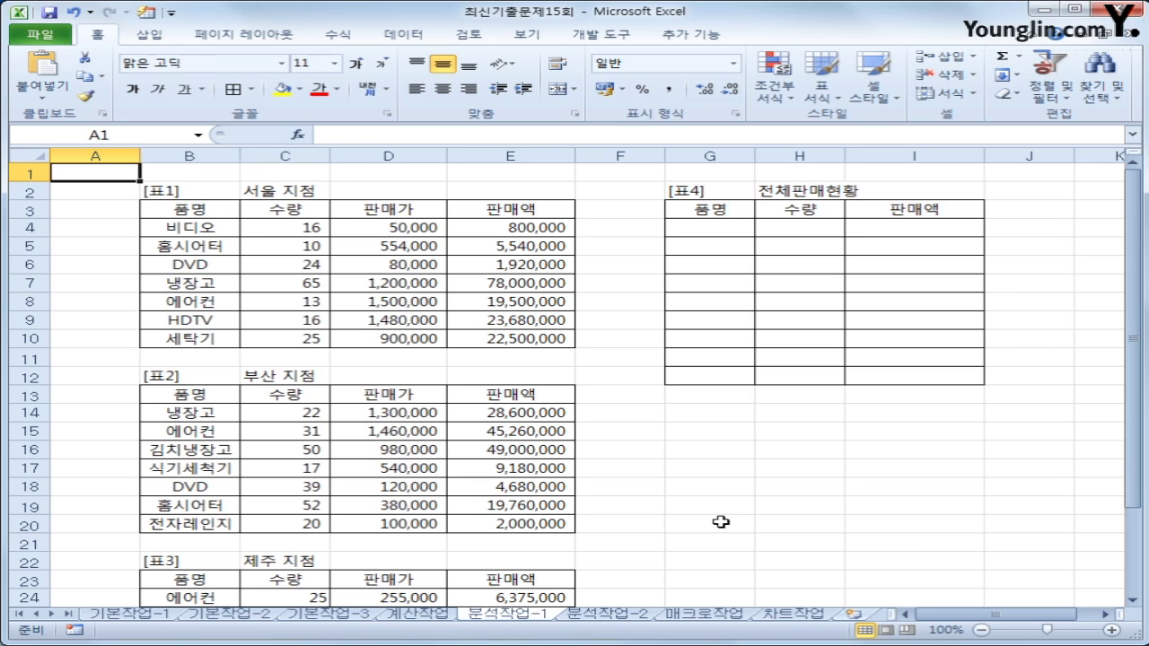
{"action": "left_click_drag", "start_coordinate": [718, 212], "coordinate": [904, 381]}
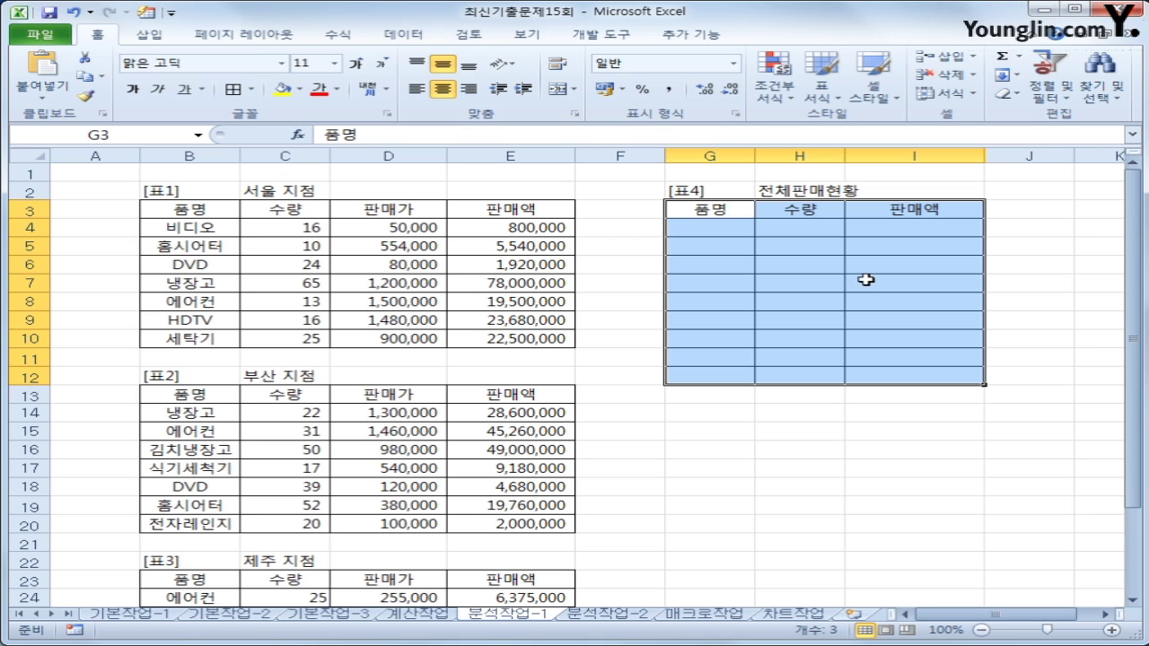
{"action": "left_click", "coordinate": [403, 34]}
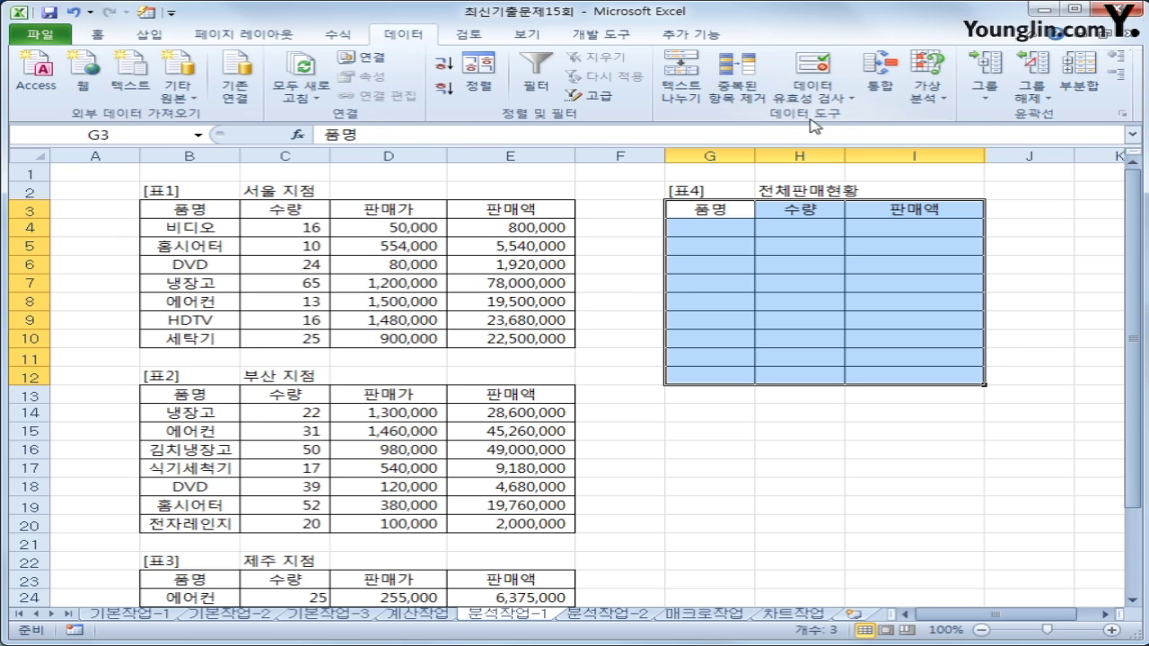
{"action": "left_click", "coordinate": [877, 90]}
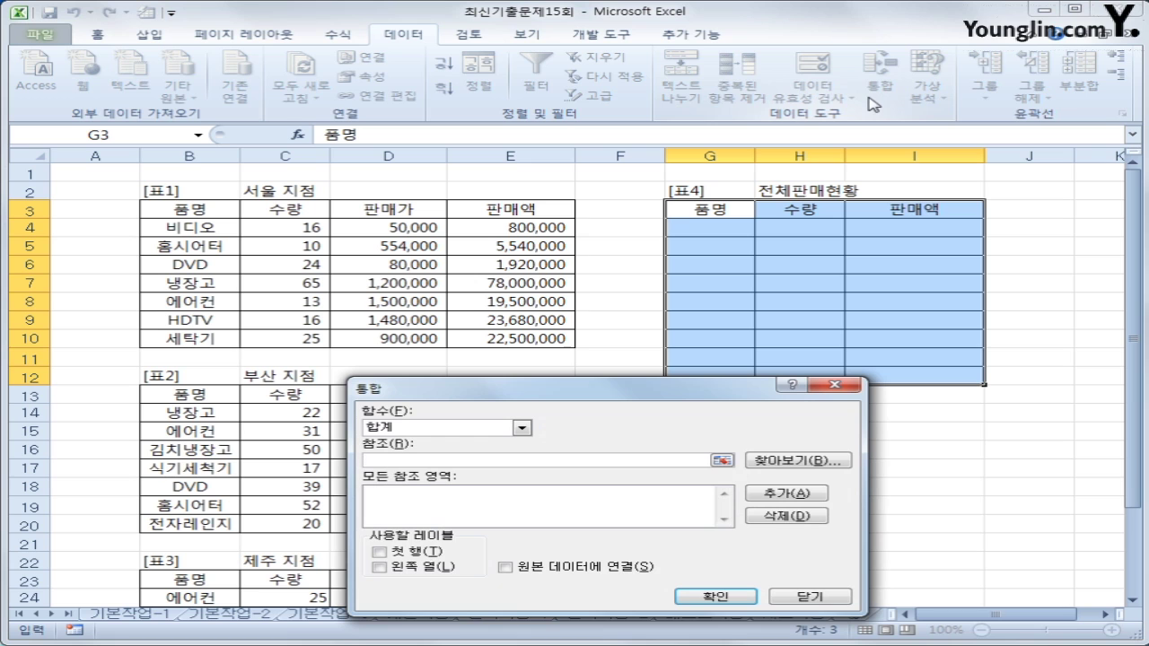
{"action": "left_click_drag", "start_coordinate": [616, 395], "coordinate": [669, 360]}
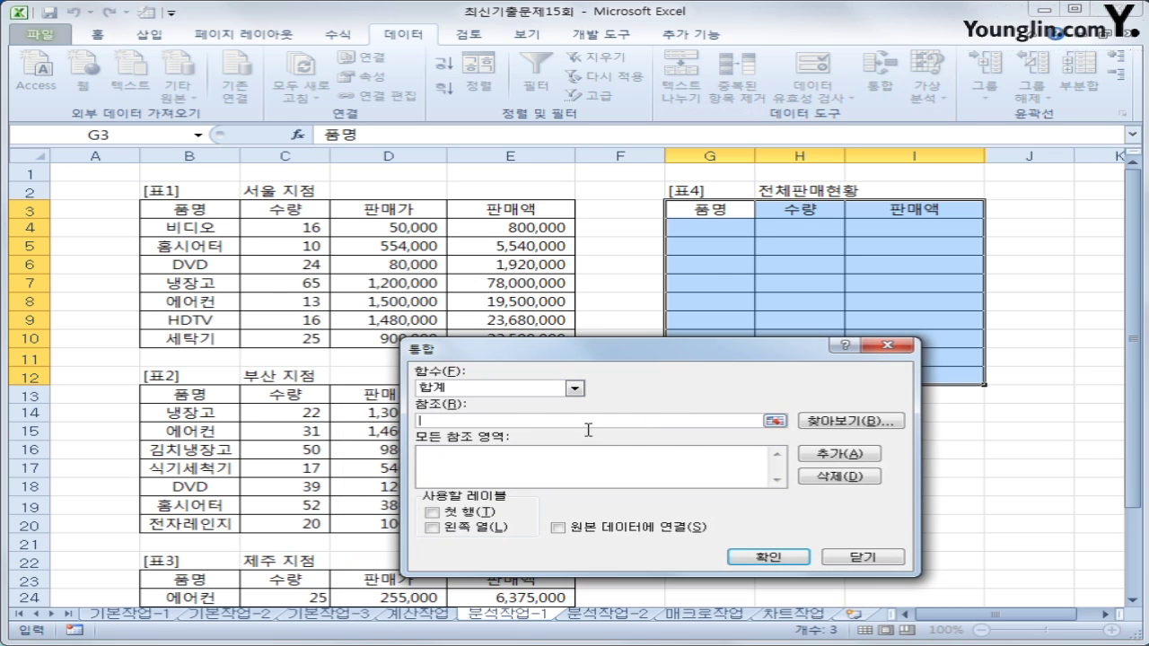
Step: Add the 서울, 부산 and 제주 branch tables B3:E10, B13:E20 and B23:E30 as consolidation references
{"action": "left_click_drag", "start_coordinate": [193, 209], "coordinate": [486, 338]}
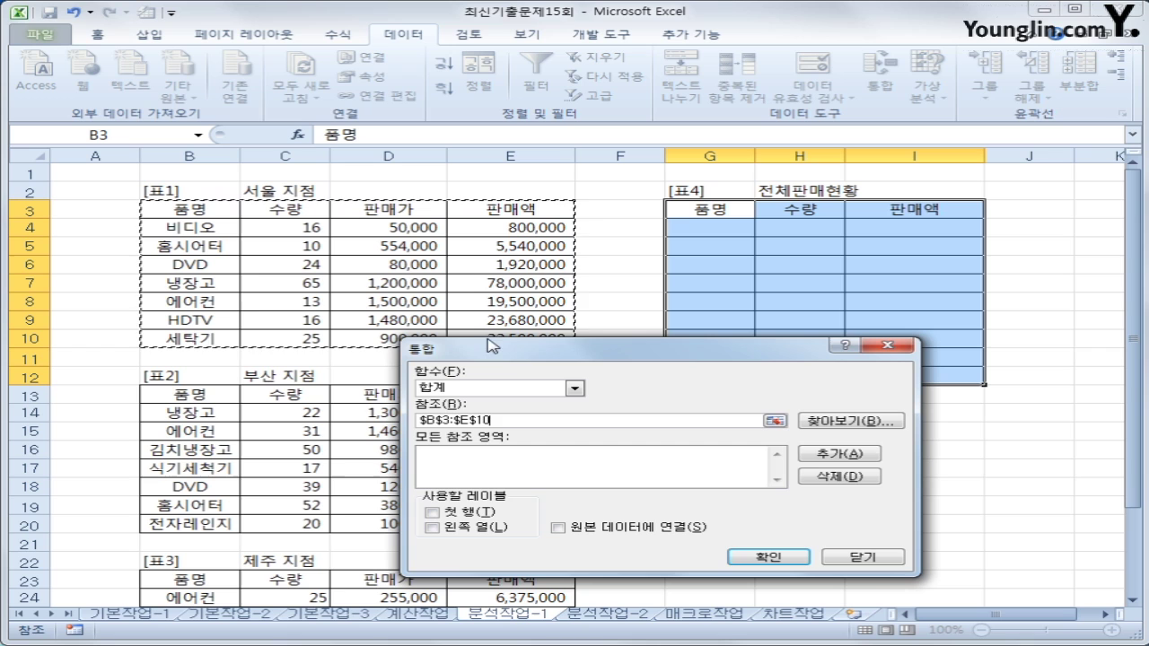
{"action": "left_click", "coordinate": [822, 454]}
{"action": "left_click_drag", "start_coordinate": [218, 401], "coordinate": [496, 522]}
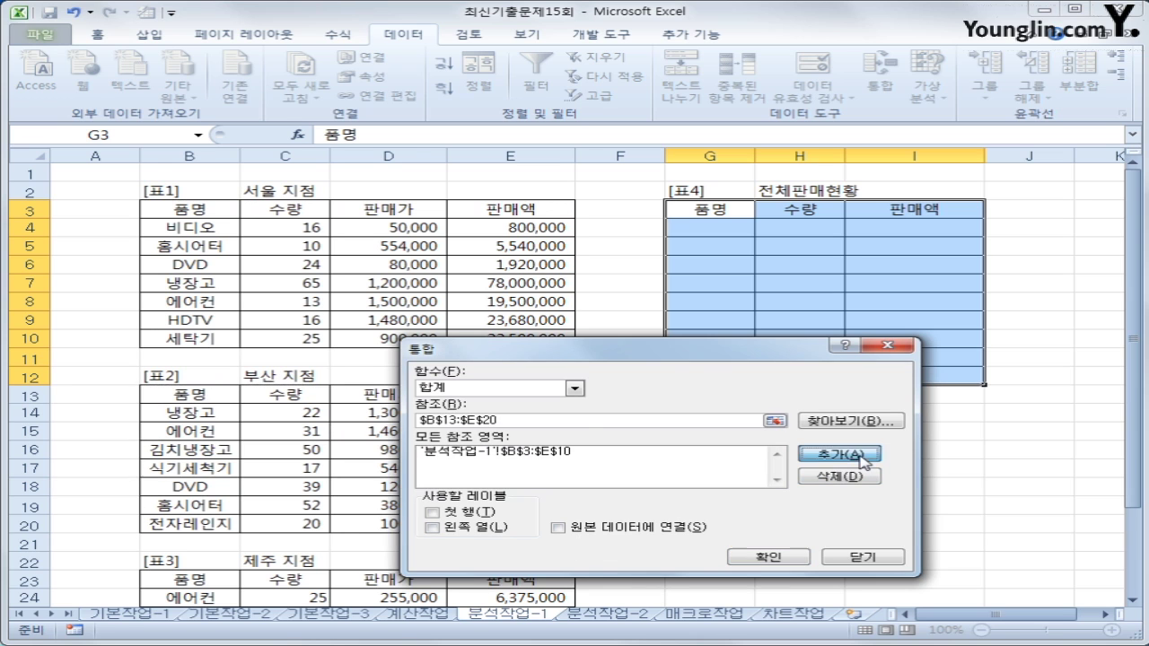
{"action": "left_click", "coordinate": [860, 455]}
{"action": "scroll", "coordinate": [359, 485], "scroll_direction": "down", "scroll_amount": 2}
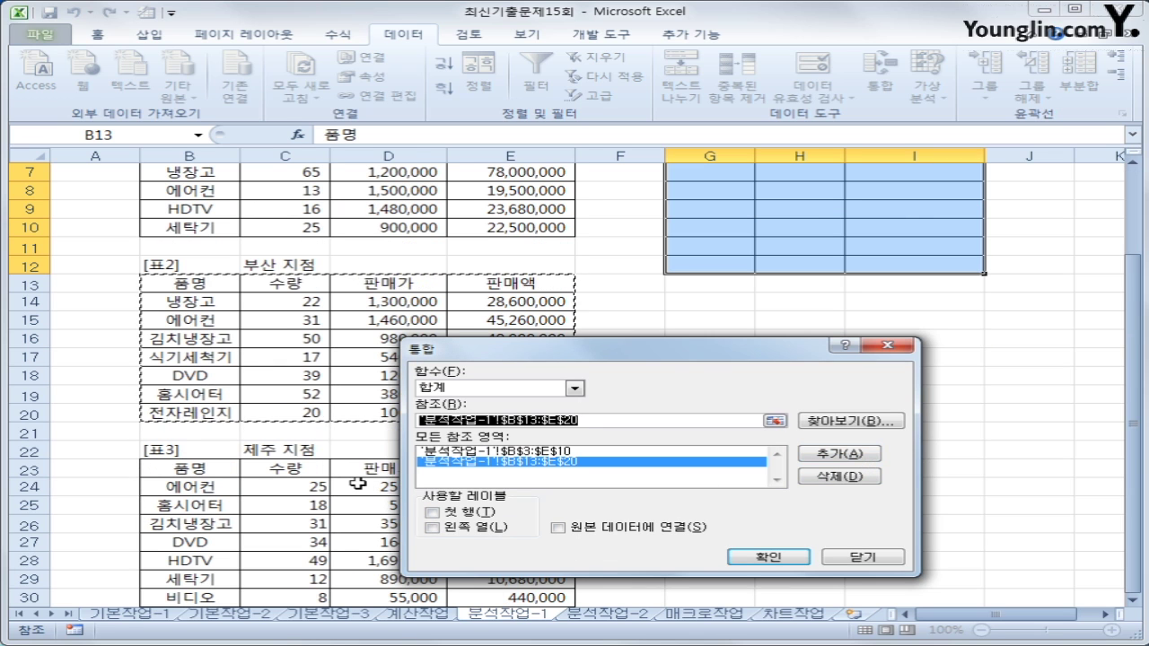
{"action": "left_click", "coordinate": [191, 469]}
{"action": "left_click_drag", "start_coordinate": [191, 468], "coordinate": [524, 549]}
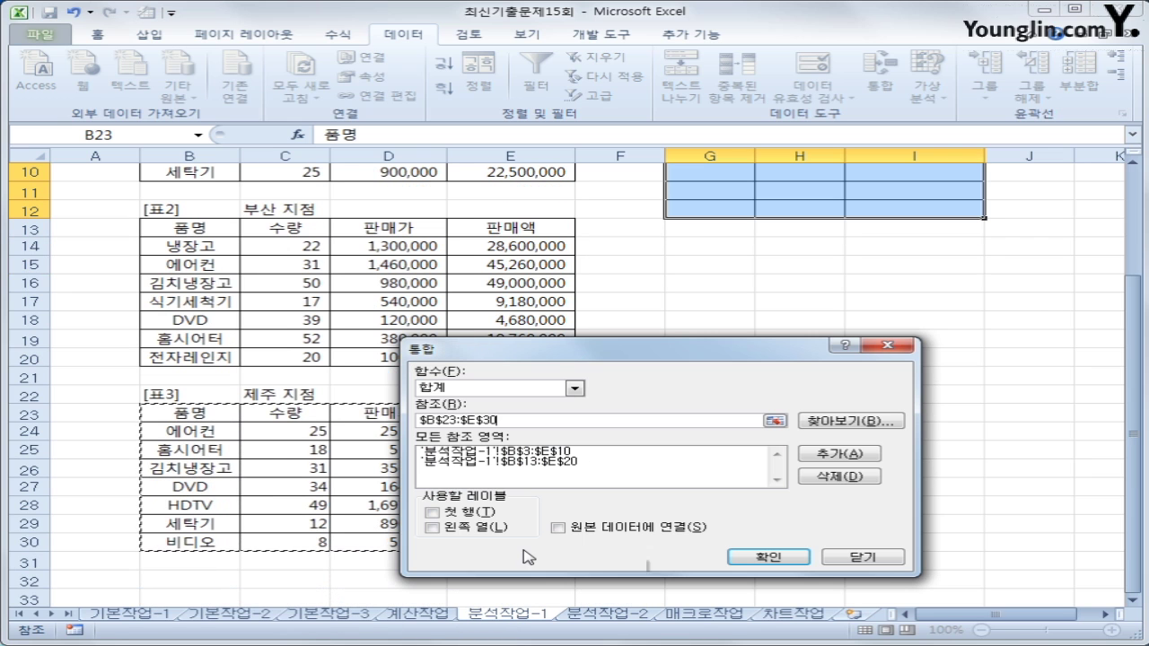
{"action": "left_click", "coordinate": [837, 454]}
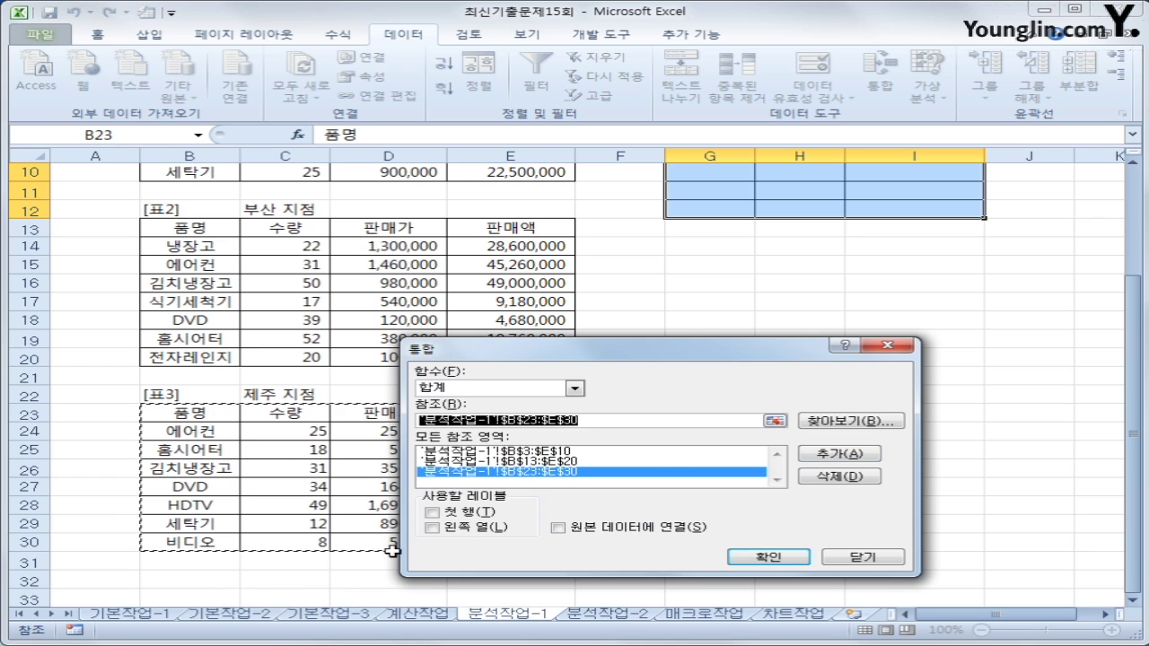
Step: Use both the first row and left column as labels and run the consolidation into 전체판매현황
{"action": "left_click", "coordinate": [434, 513]}
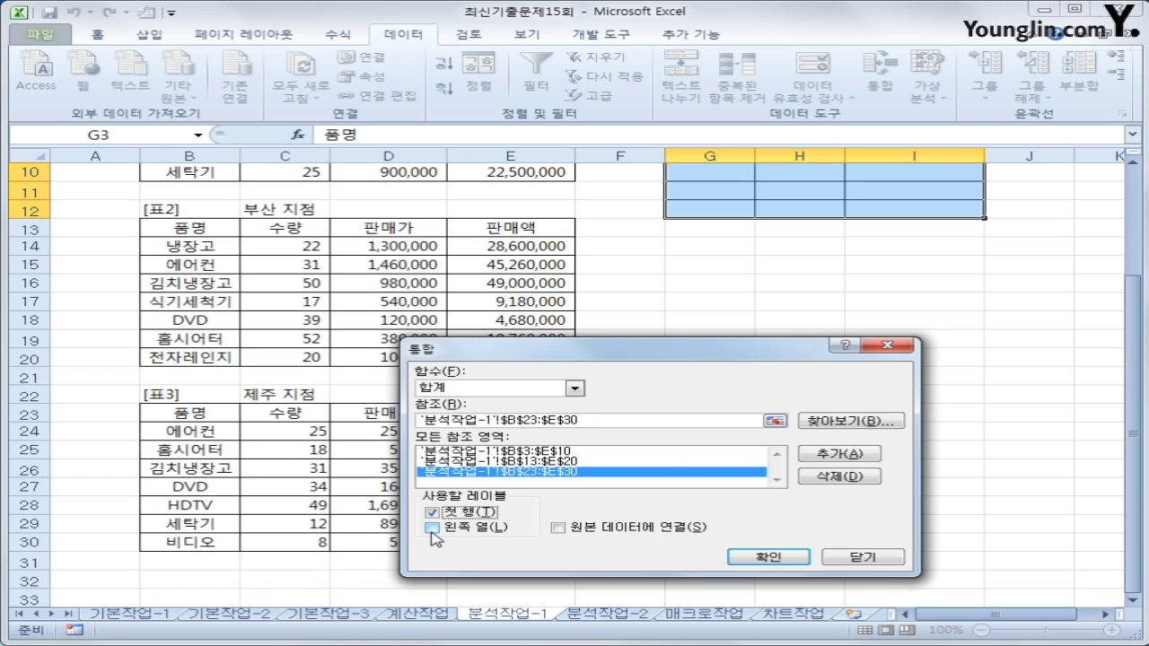
{"action": "left_click", "coordinate": [432, 529]}
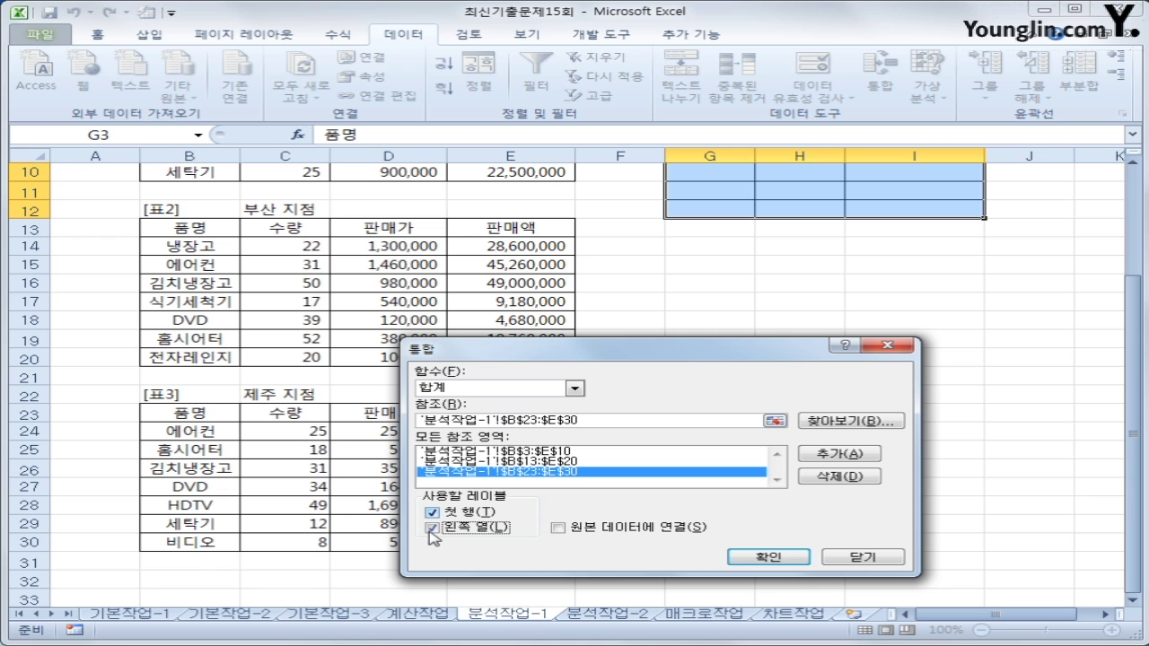
{"action": "left_click", "coordinate": [783, 558]}
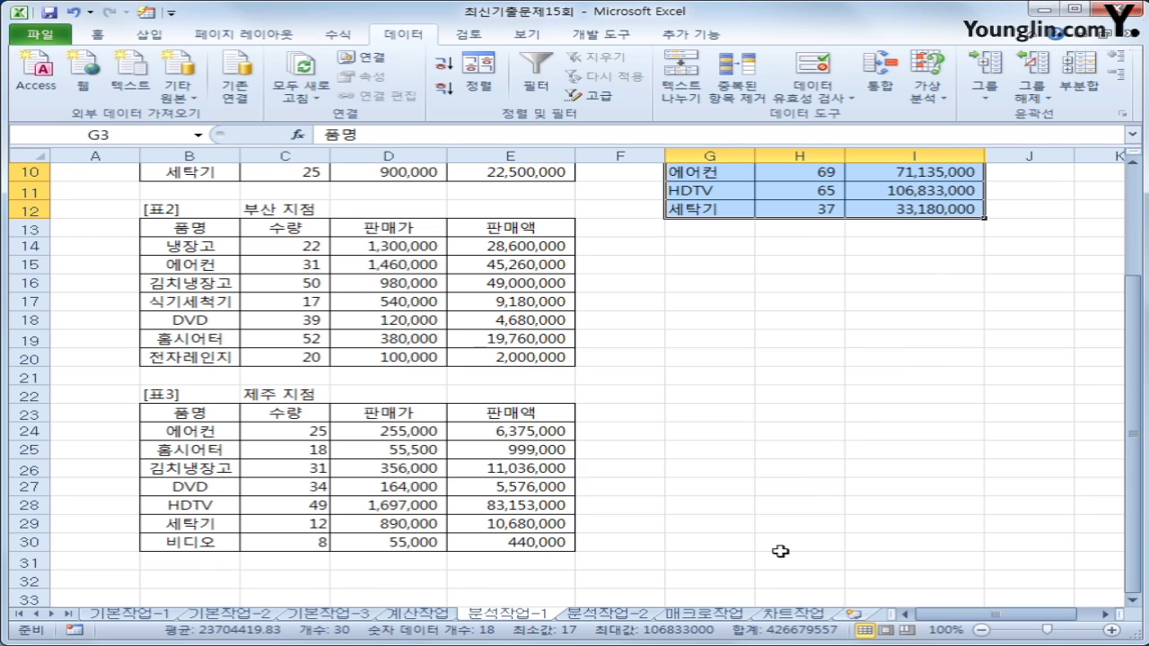
{"action": "scroll", "coordinate": [778, 551], "scroll_direction": "up", "scroll_amount": 3}
{"action": "left_click", "coordinate": [932, 378]}
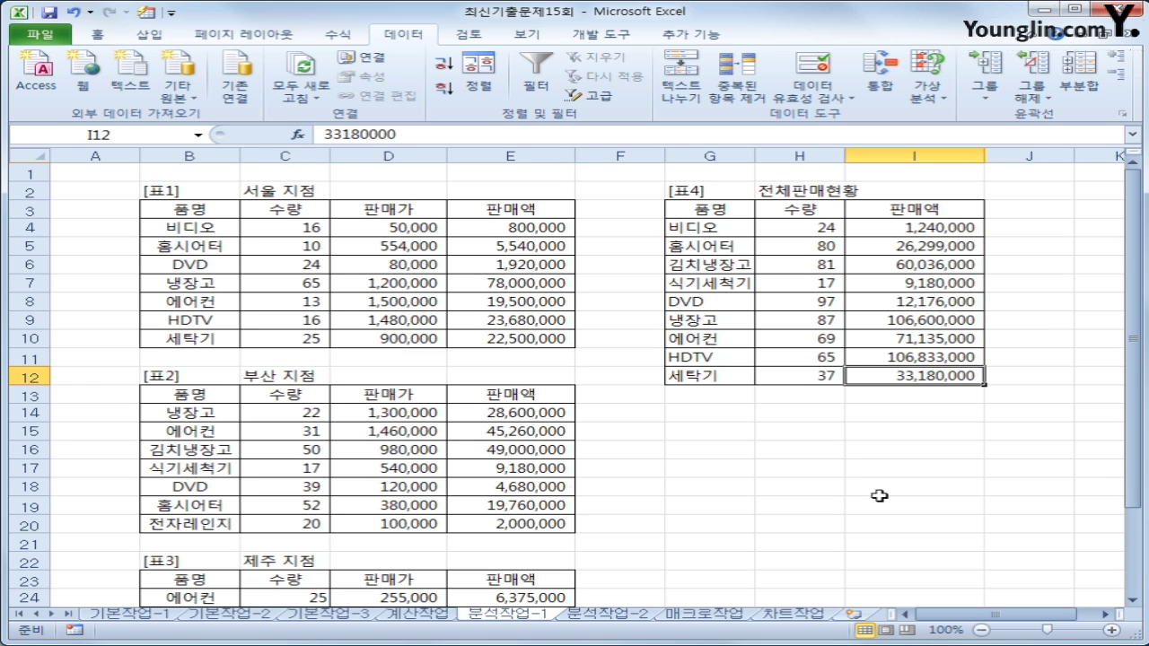
Step: On the 분석작업-2 sheet, define the name 오전할인율 for cell C18
{"action": "left_click", "coordinate": [628, 616]}
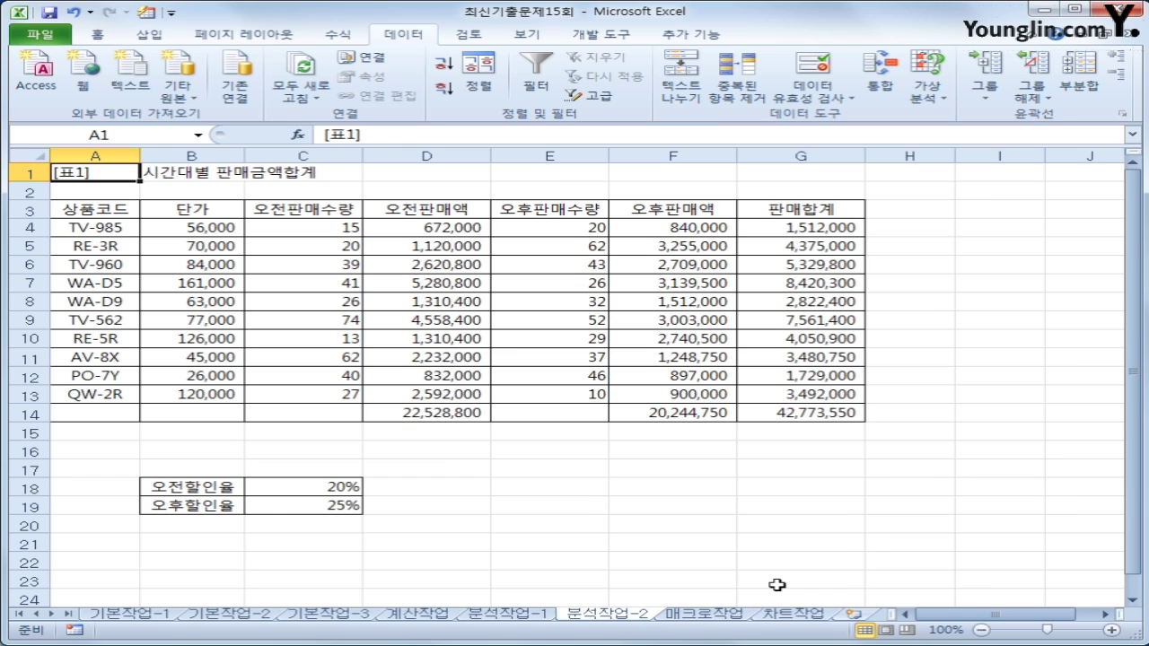
{"action": "left_click", "coordinate": [304, 492]}
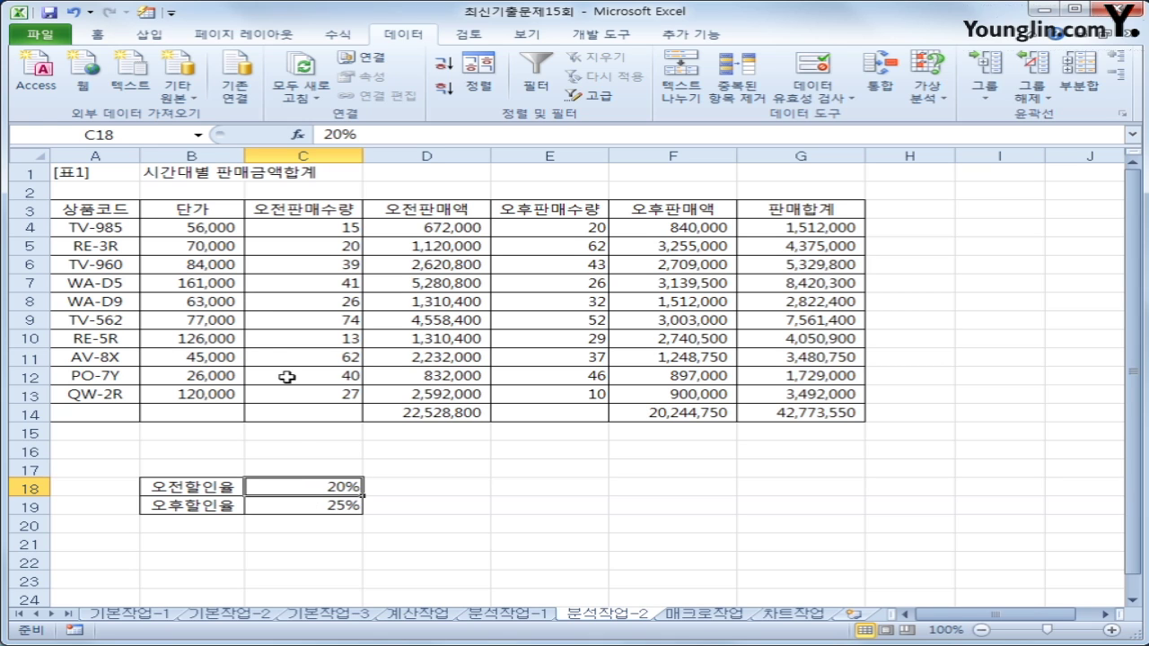
{"action": "left_click", "coordinate": [133, 136]}
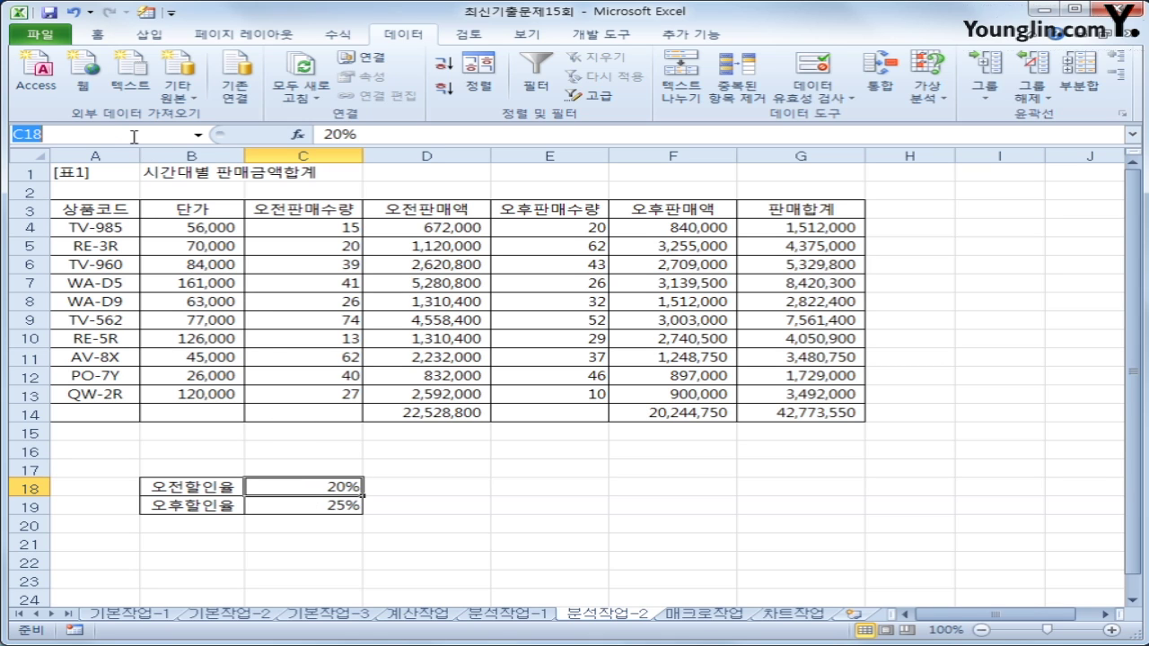
{"action": "type", "text": "dhwjs"}
{"action": "key", "text": "BackSpace"}
{"action": "key", "text": "BackSpace"}
{"action": "key", "text": "BackSpace"}
{"action": "key", "text": "BackSpace"}
{"action": "key", "text": "BackSpace"}
{"action": "type", "text": "오전할인율"}
{"action": "key", "text": "Return"}
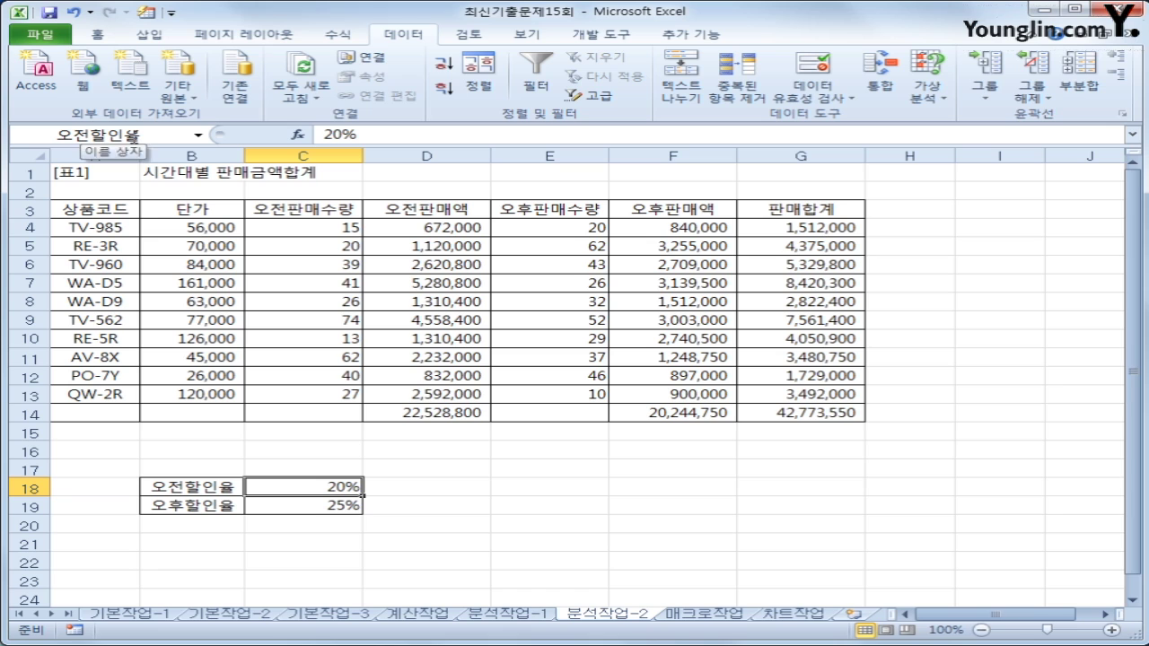
Step: Define the name 오후할인율 for cell C19
{"action": "left_click", "coordinate": [274, 505]}
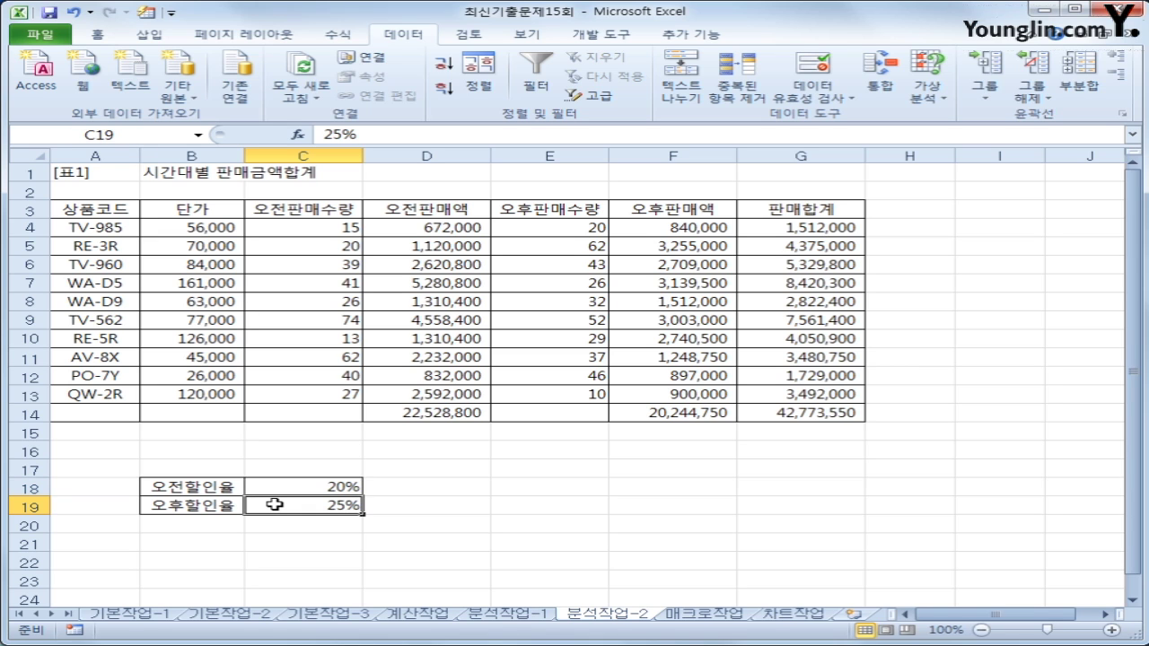
{"action": "left_click", "coordinate": [115, 136]}
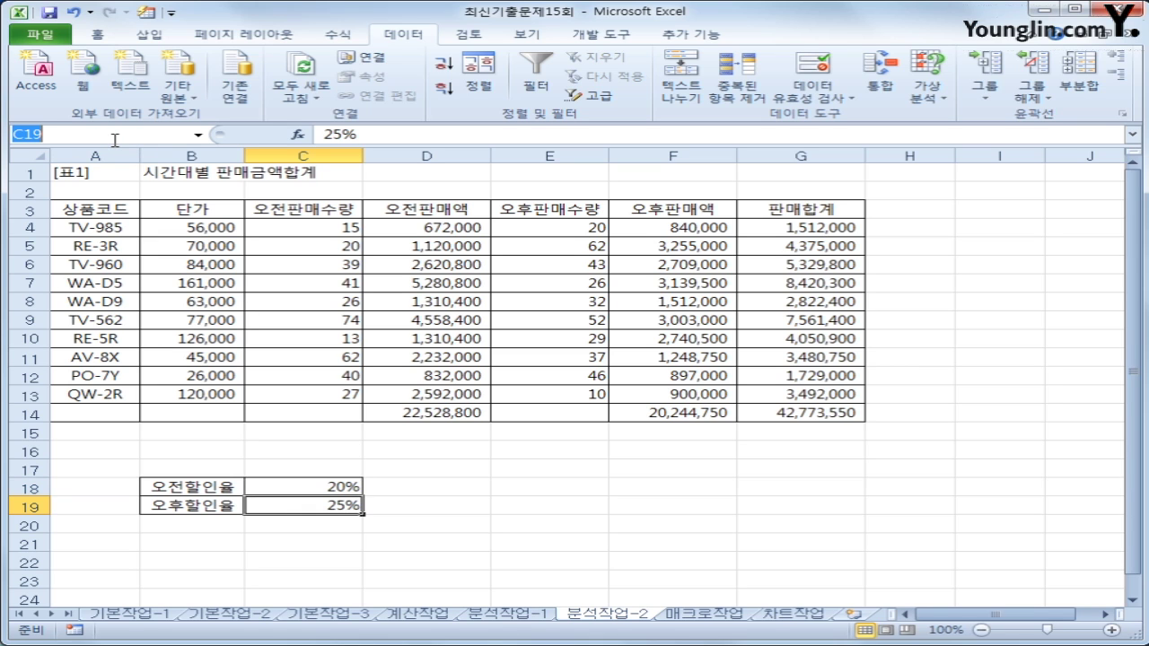
{"action": "type", "text": "오후라"}
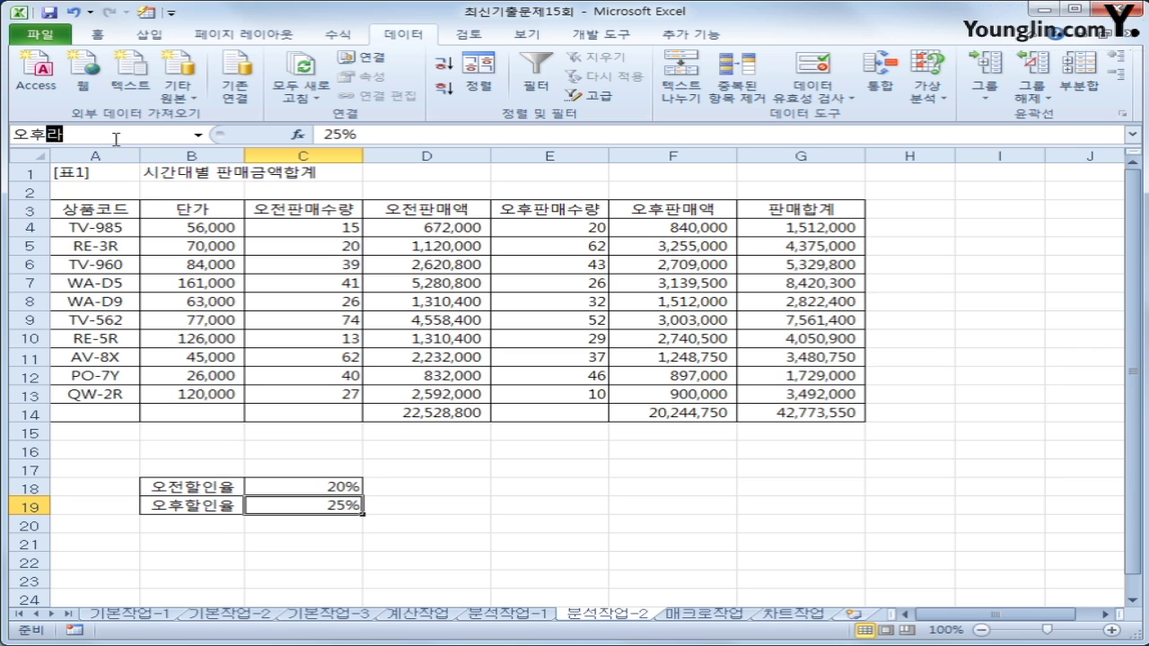
{"action": "type", "text": "인율"}
{"action": "key", "text": "Return"}
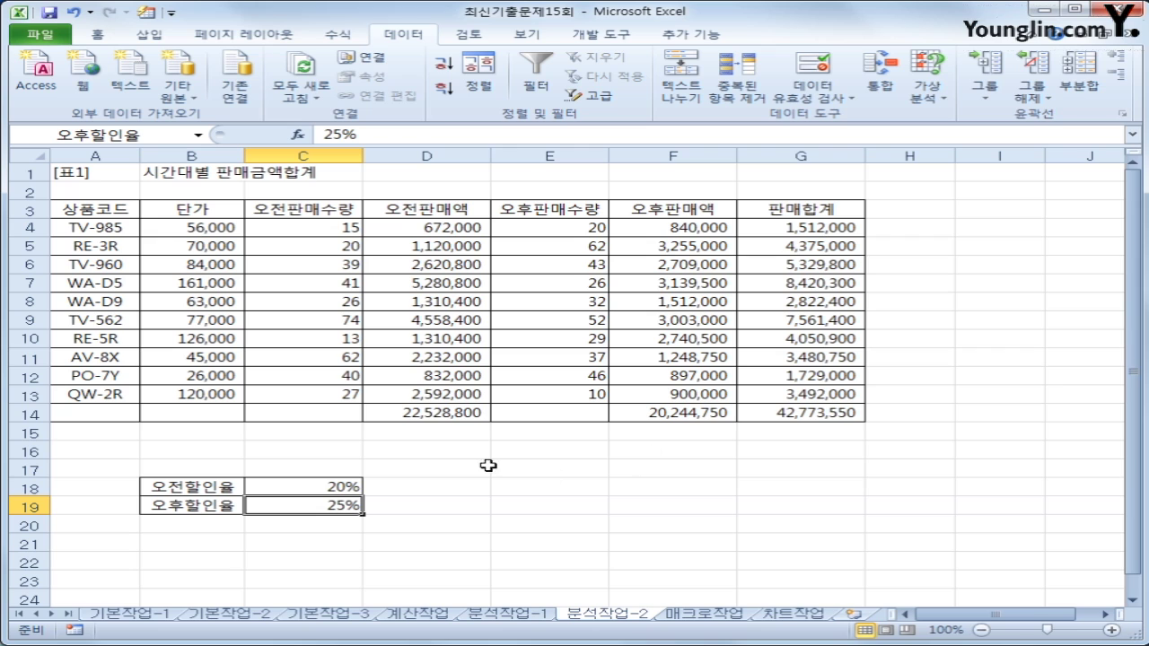
Step: Define the name 오전판매액 for the morning sales total in D14
{"action": "left_click", "coordinate": [443, 412]}
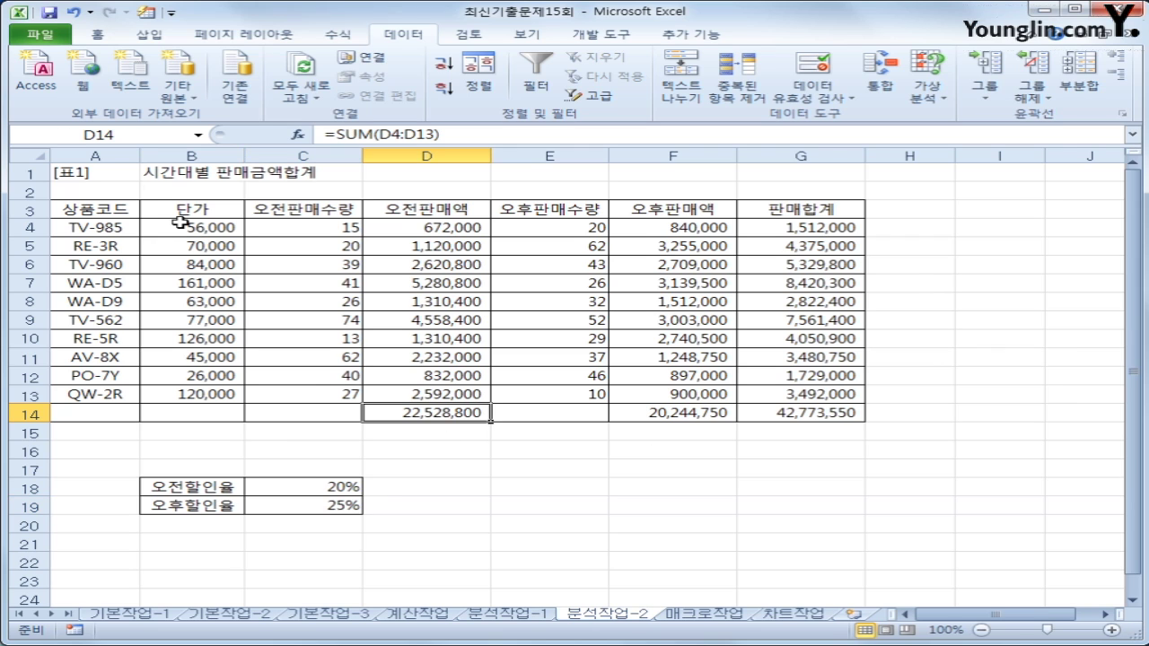
{"action": "left_click", "coordinate": [141, 132]}
{"action": "type", "text": "오전판매액"}
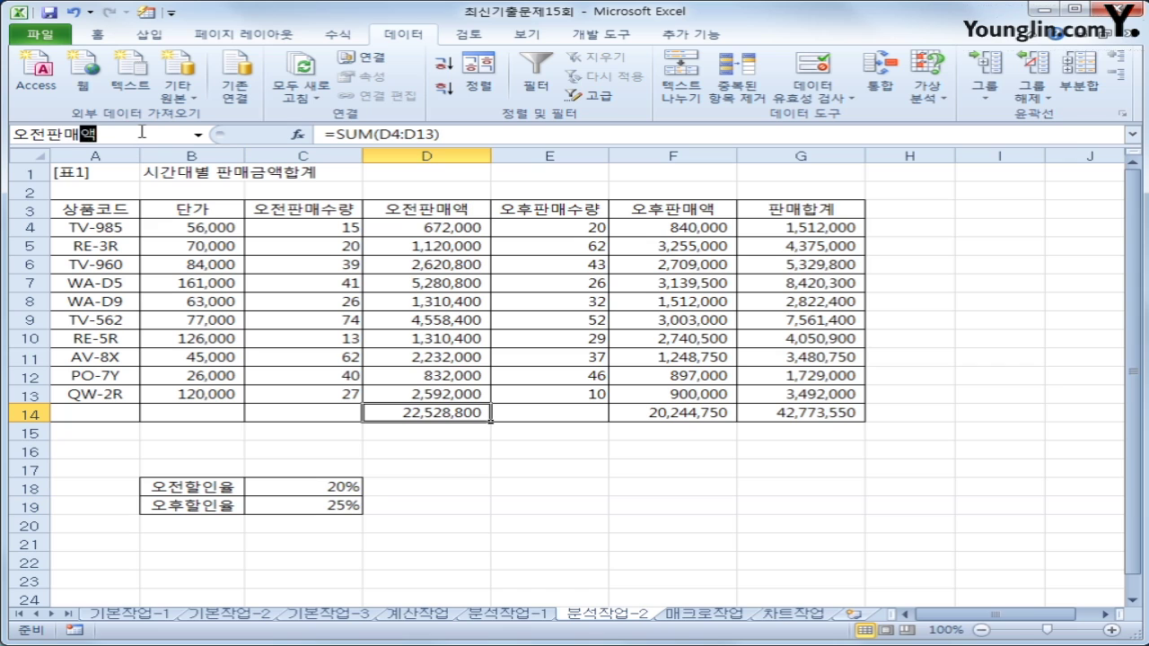
{"action": "key", "text": "Return"}
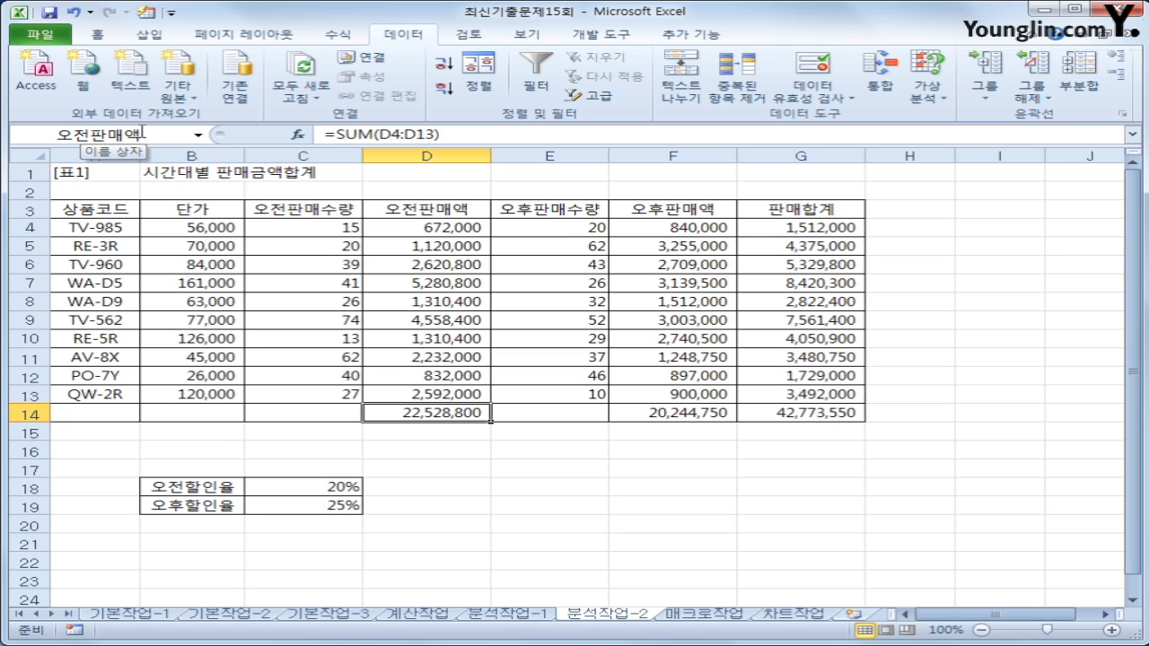
Step: Define the name 오후판매액 for the afternoon sales total in F14
{"action": "left_click", "coordinate": [749, 406]}
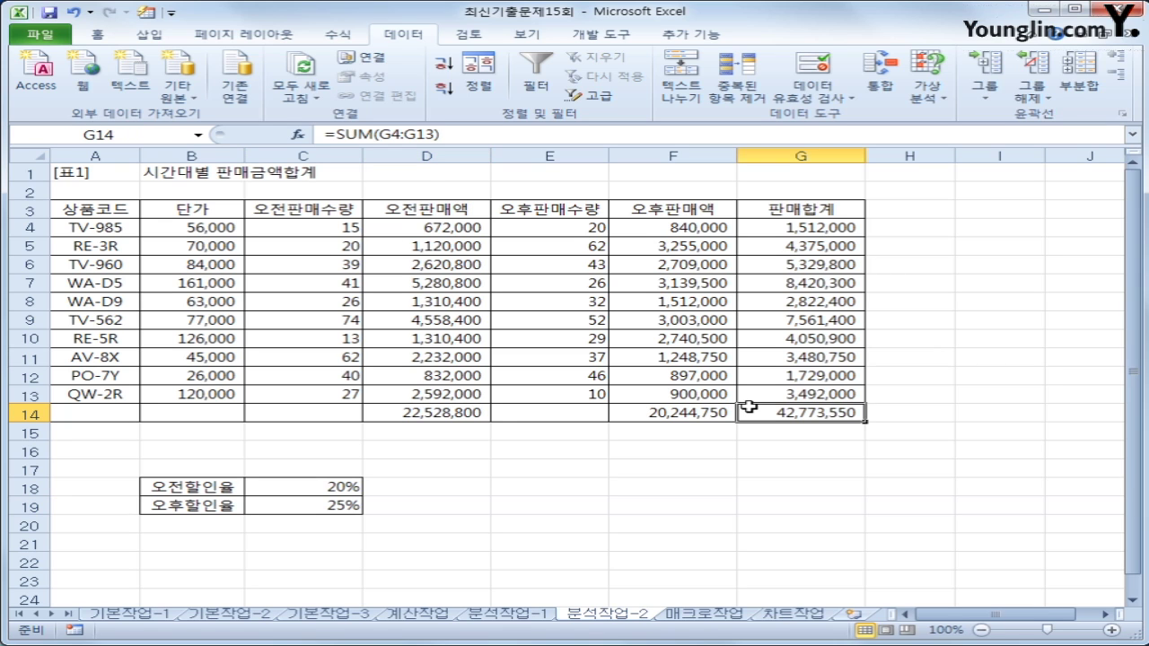
{"action": "left_click", "coordinate": [688, 411]}
{"action": "left_click", "coordinate": [147, 139]}
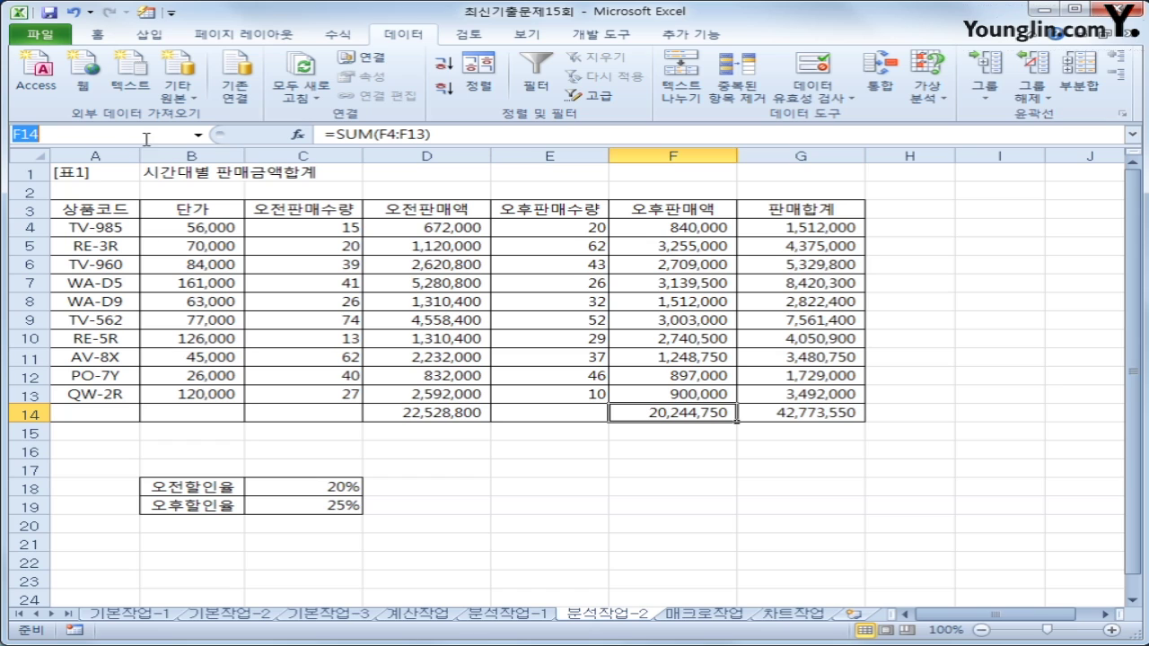
{"action": "type", "text": "오후판매액"}
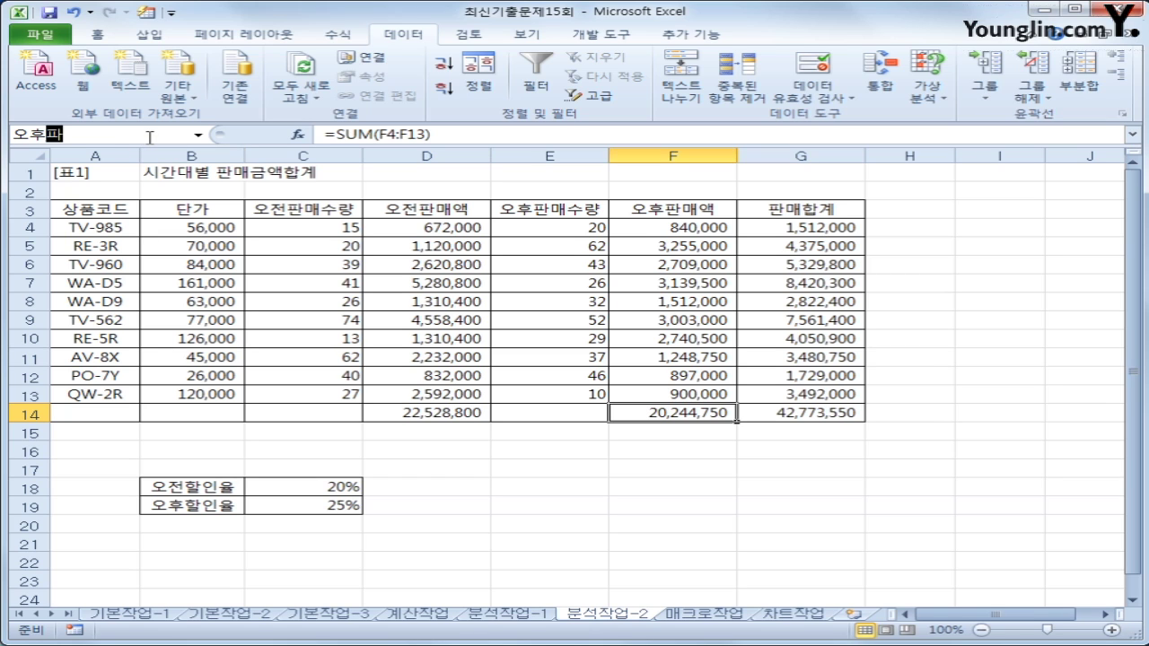
{"action": "key", "text": "Return"}
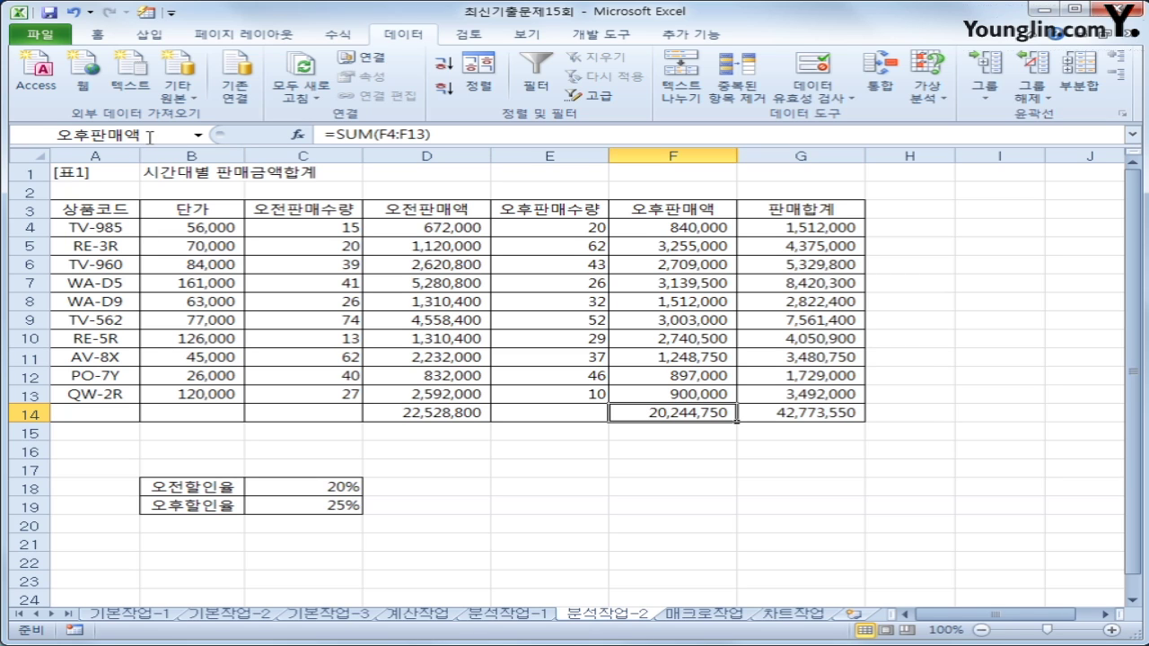
Step: Define the name 판매합계 for the overall sales total in G14
{"action": "left_click", "coordinate": [809, 415]}
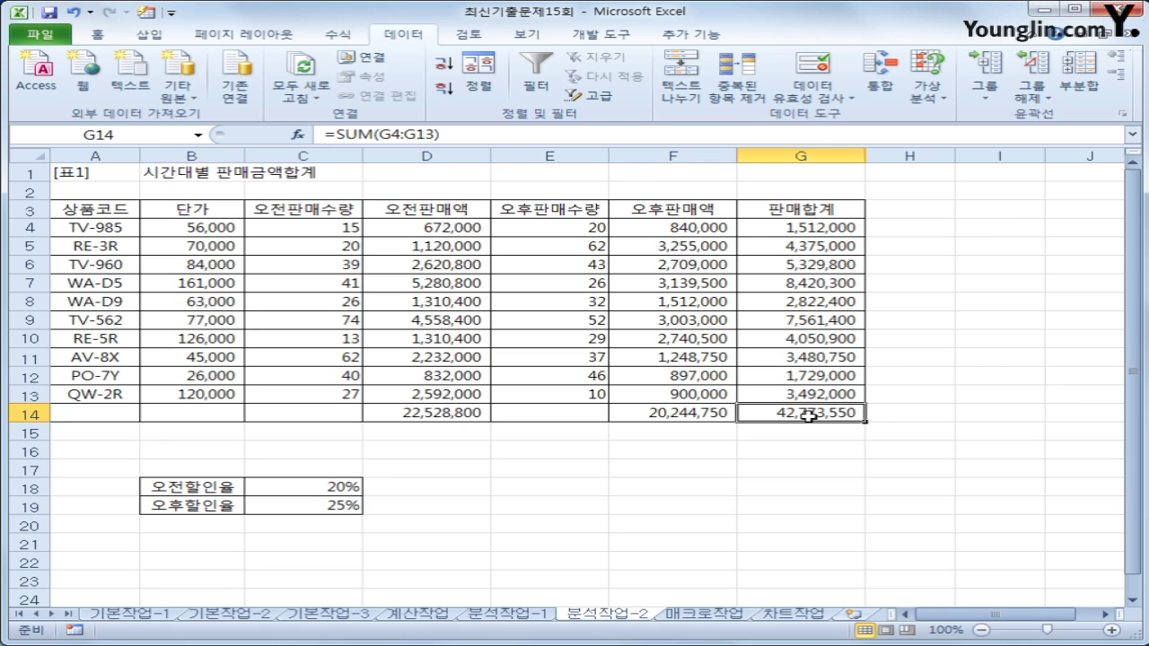
{"action": "left_click", "coordinate": [156, 134]}
{"action": "type", "text": "ㅍ판매합계"}
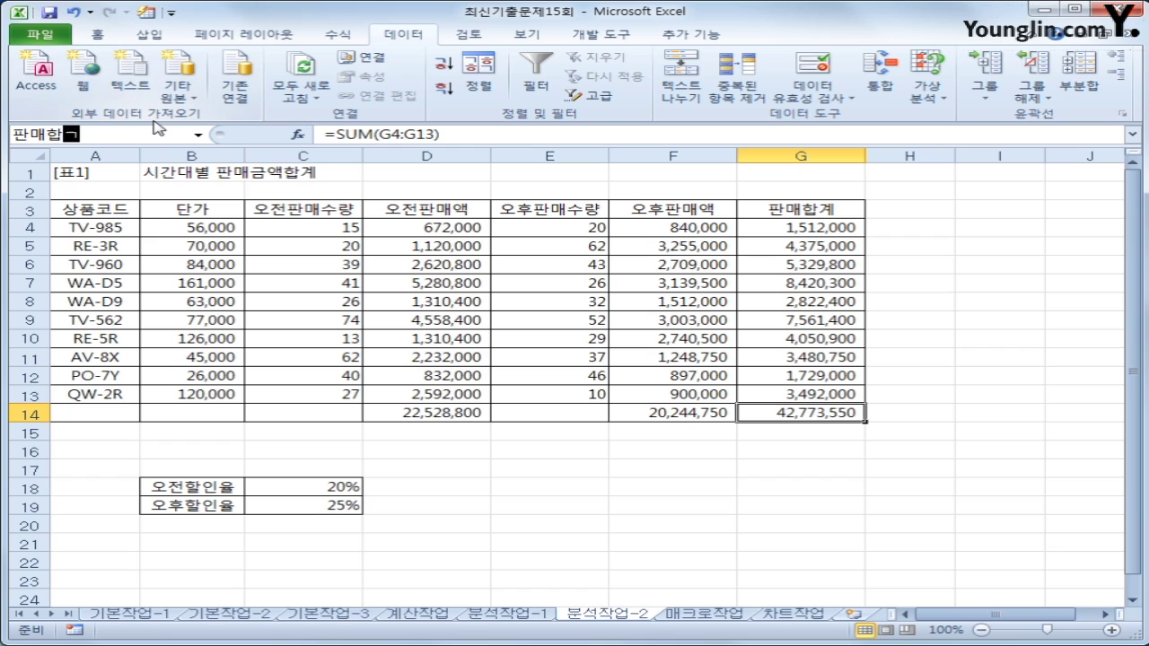
{"action": "key", "text": "Return"}
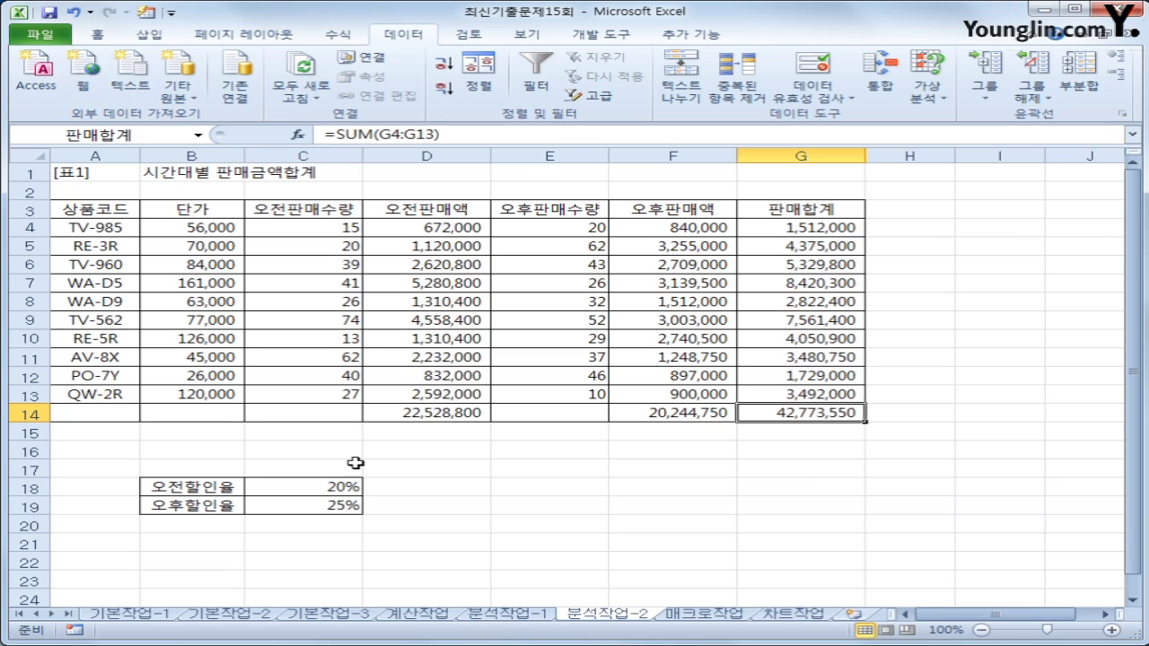
Step: Add a scenario named 오전할인 with the discount rates in C18:C19 as its changing cells
{"action": "left_click_drag", "start_coordinate": [297, 490], "coordinate": [297, 501]}
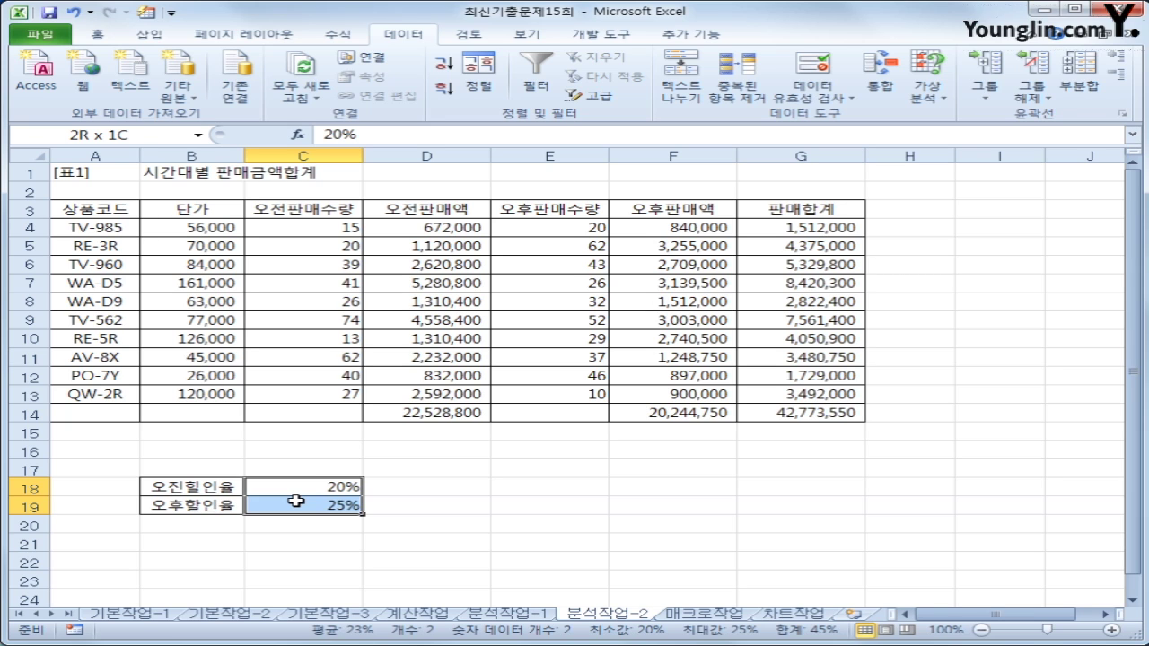
{"action": "left_click_drag", "start_coordinate": [296, 501], "coordinate": [297, 501]}
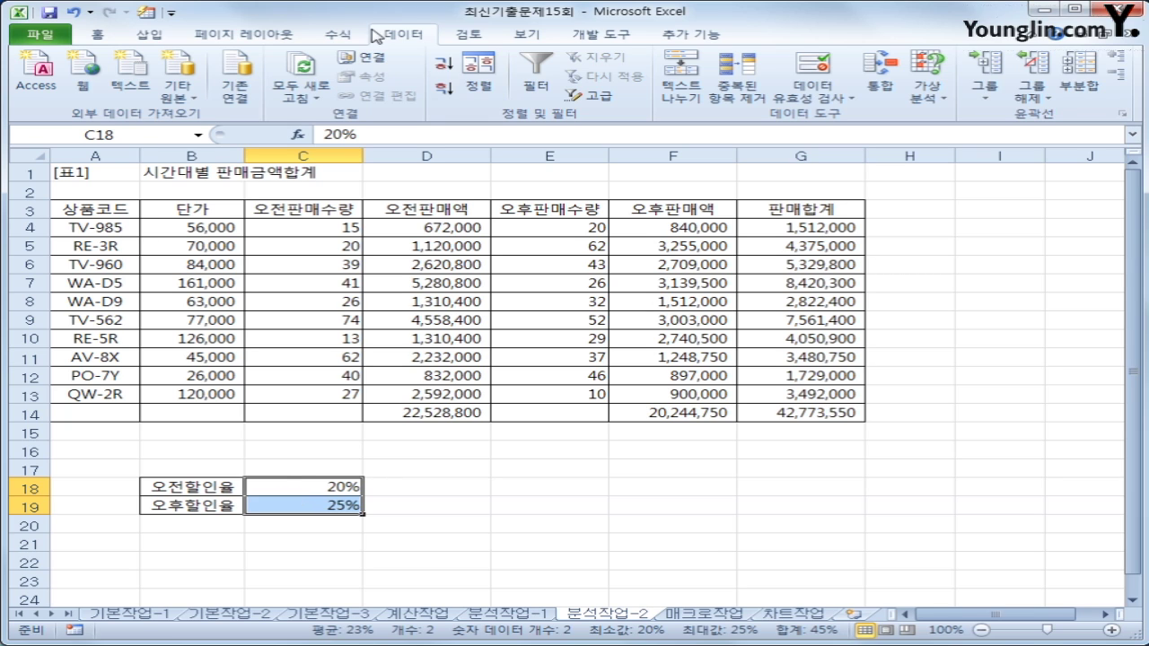
{"action": "left_click", "coordinate": [938, 100]}
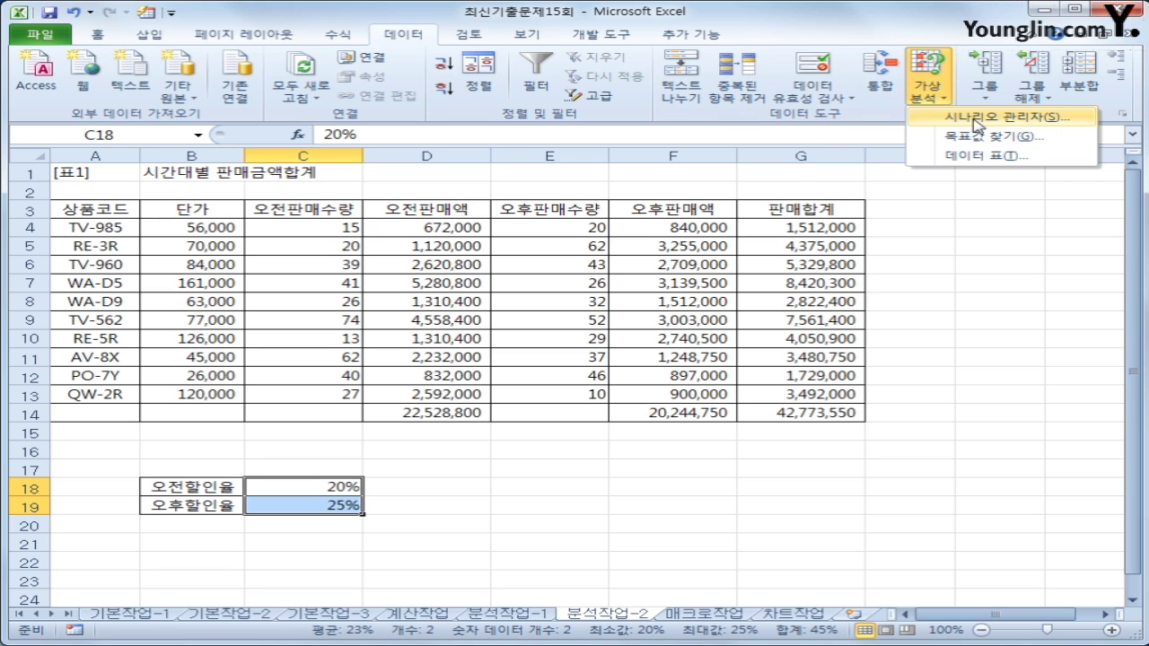
{"action": "left_click", "coordinate": [977, 124]}
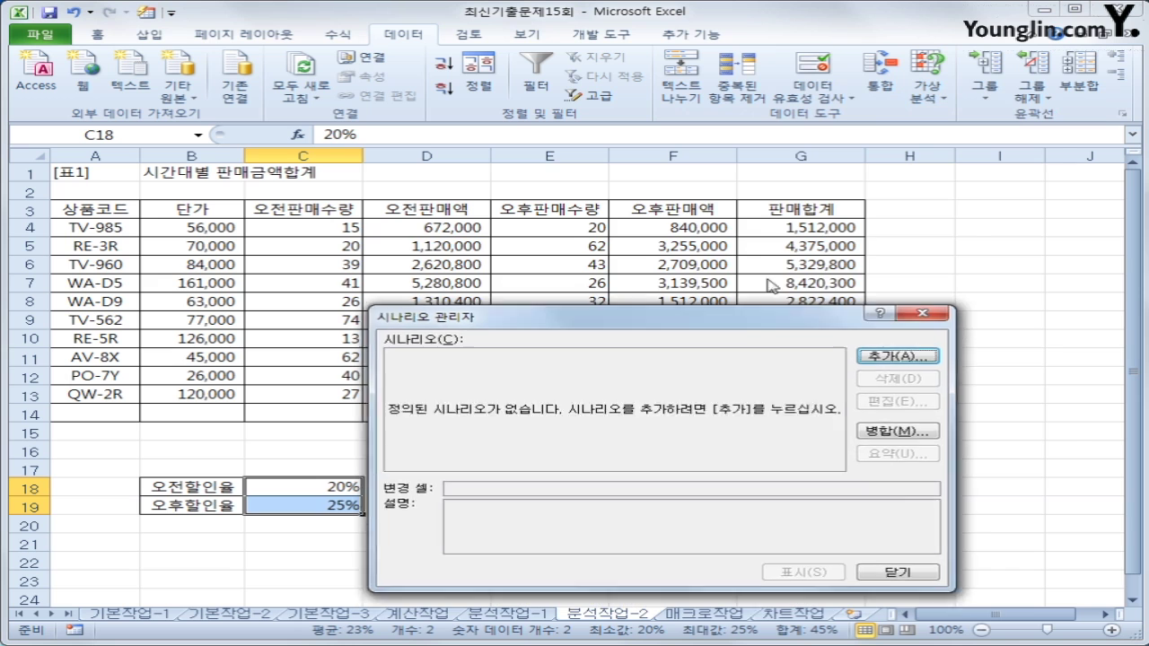
{"action": "left_click_drag", "start_coordinate": [808, 334], "coordinate": [853, 155]}
{"action": "left_click", "coordinate": [983, 186]}
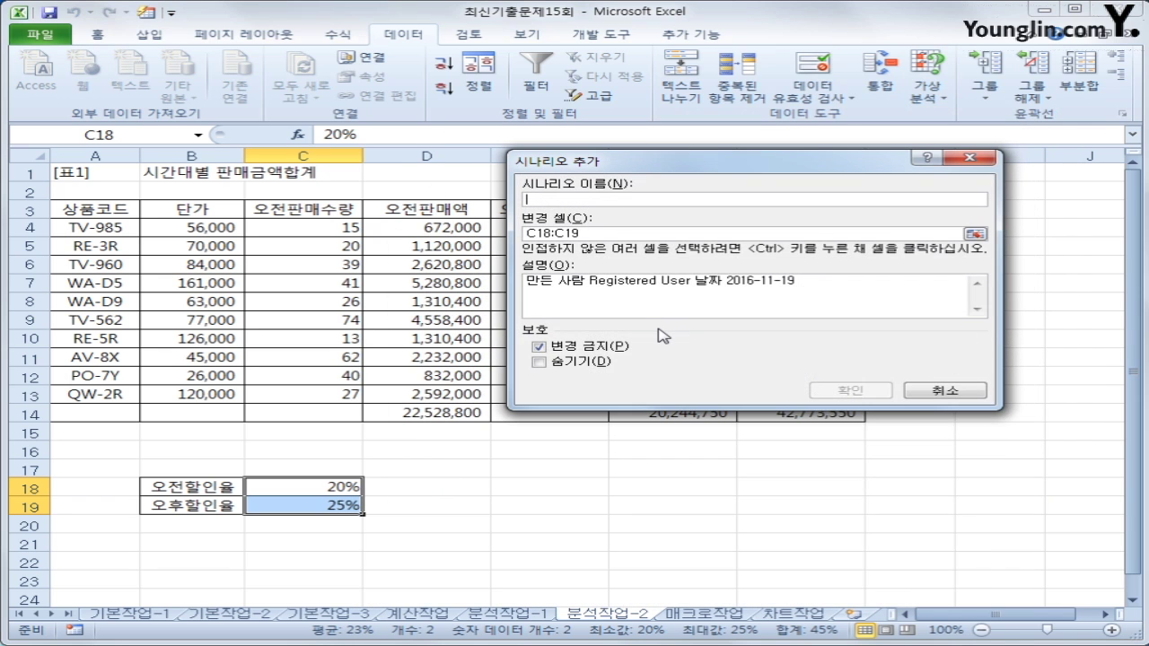
{"action": "type", "text": "오전할인"}
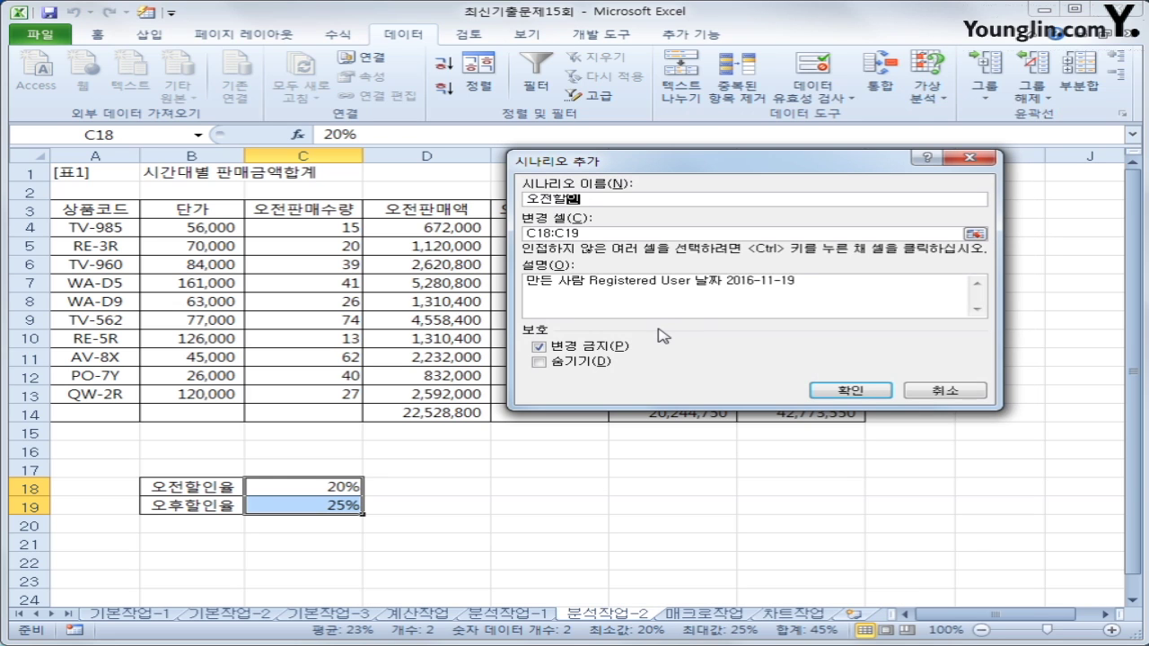
{"action": "key", "text": "Tab"}
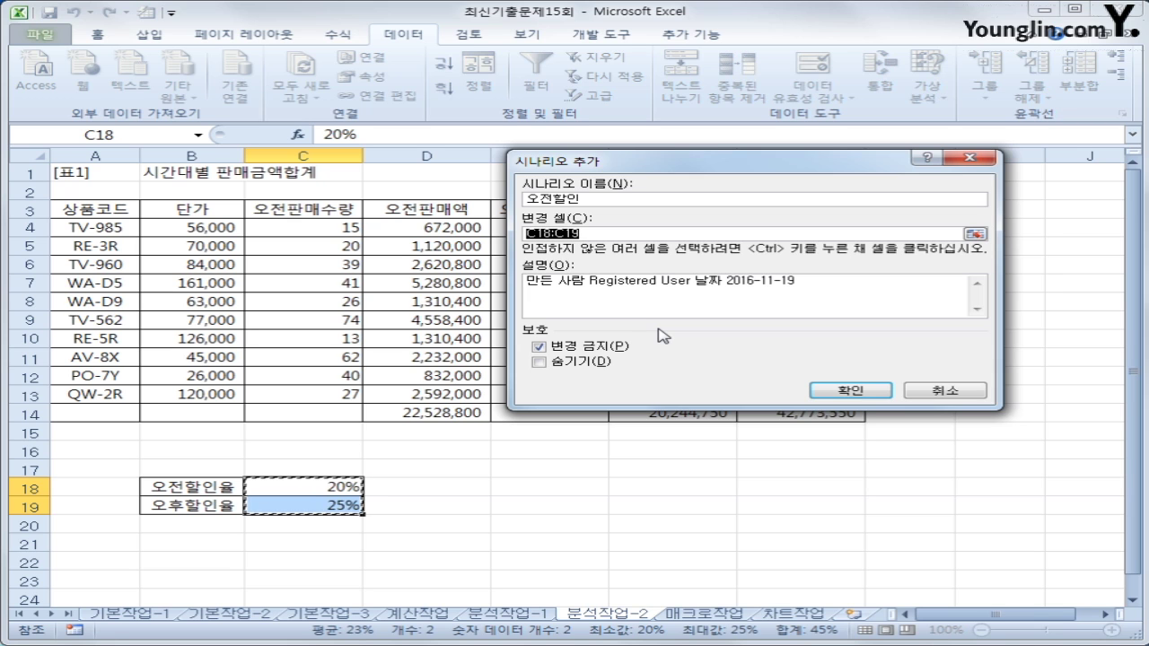
{"action": "left_click", "coordinate": [845, 395]}
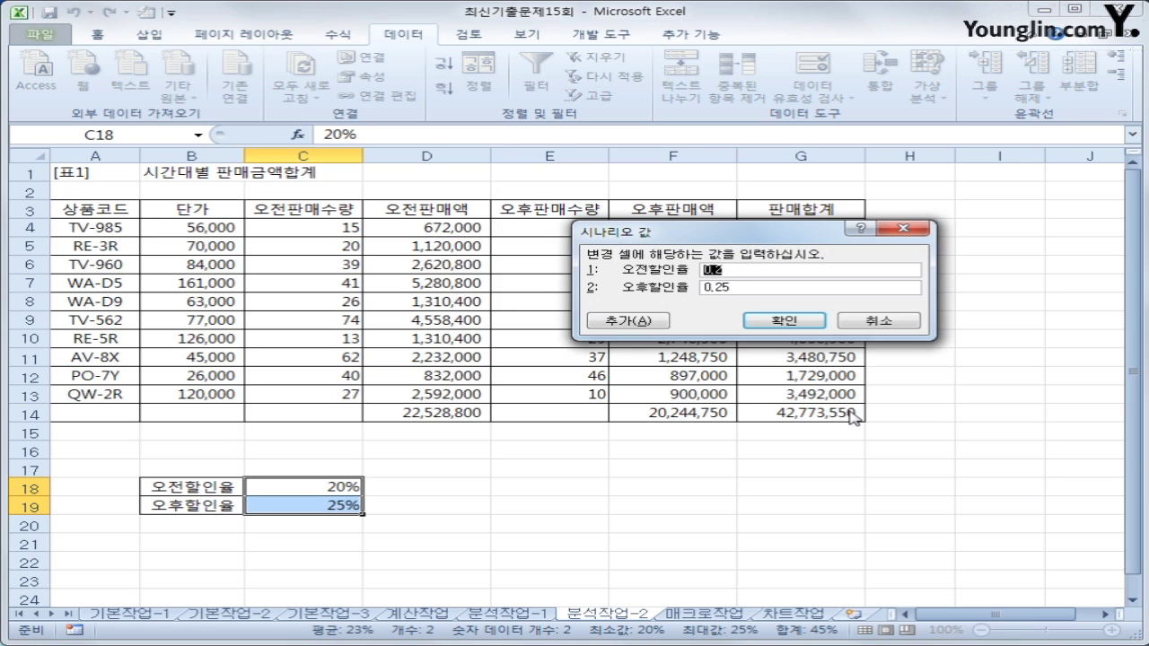
Step: Set both 오전할인율 and 오후할인율 to 15% in the 오전할인 scenario and begin adding another scenario
{"action": "type", "text": "15%"}
{"action": "key", "text": "Tab"}
{"action": "type", "text": "15%"}
{"action": "left_click", "coordinate": [610, 325]}
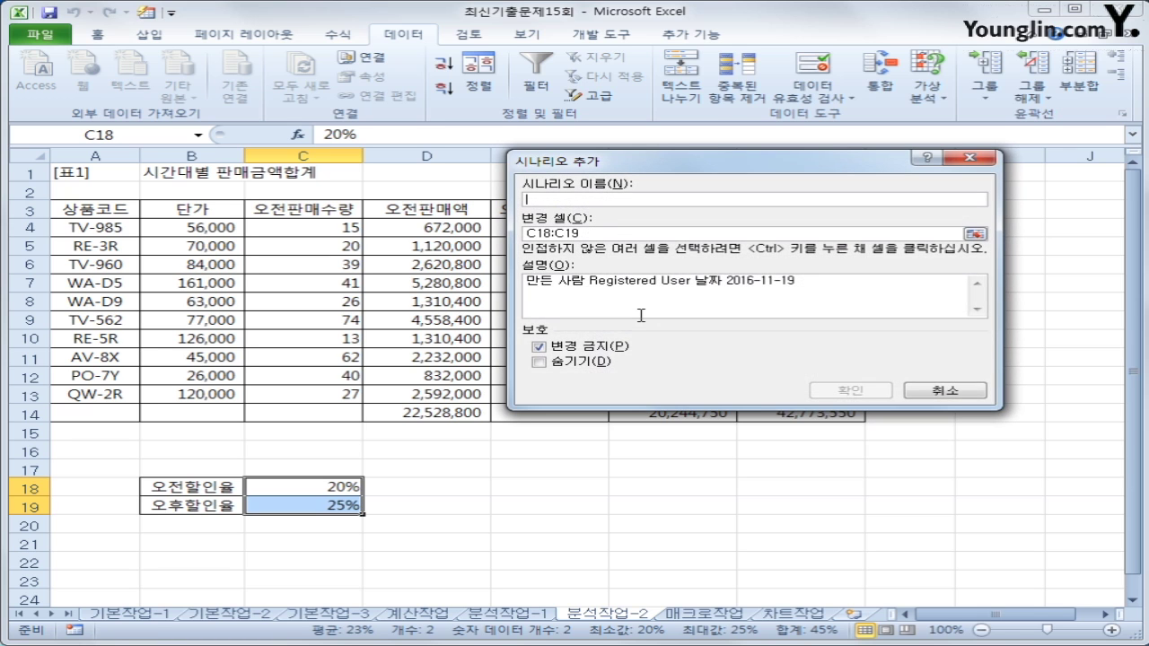
Step: Add the scenario 오후할인 for C18:C19 with 오전할인율 at 10% and 오후할인율 at 20%
{"action": "type", "text": "오후"}
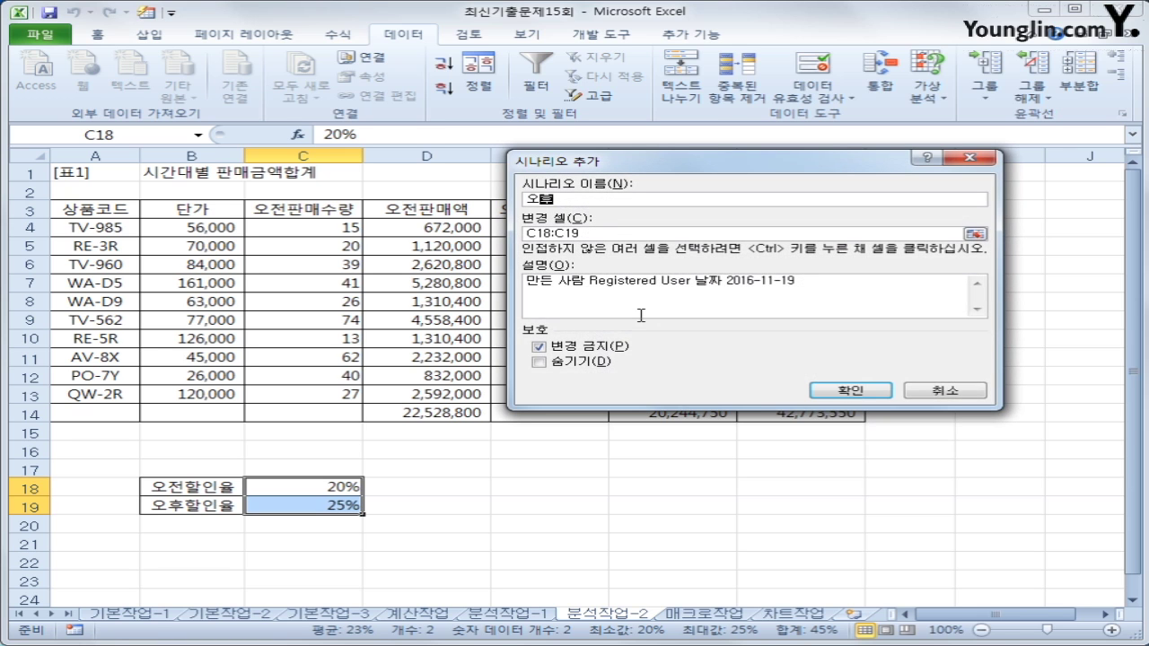
{"action": "type", "text": "할인"}
{"action": "key", "text": "Tab"}
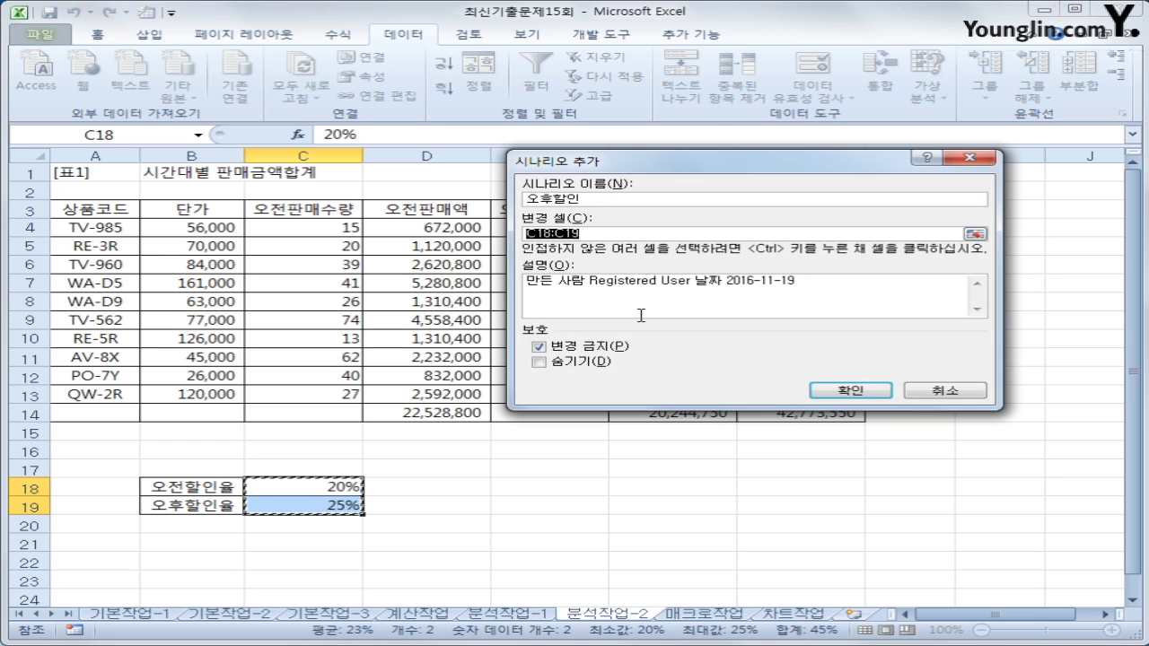
{"action": "left_click", "coordinate": [855, 392]}
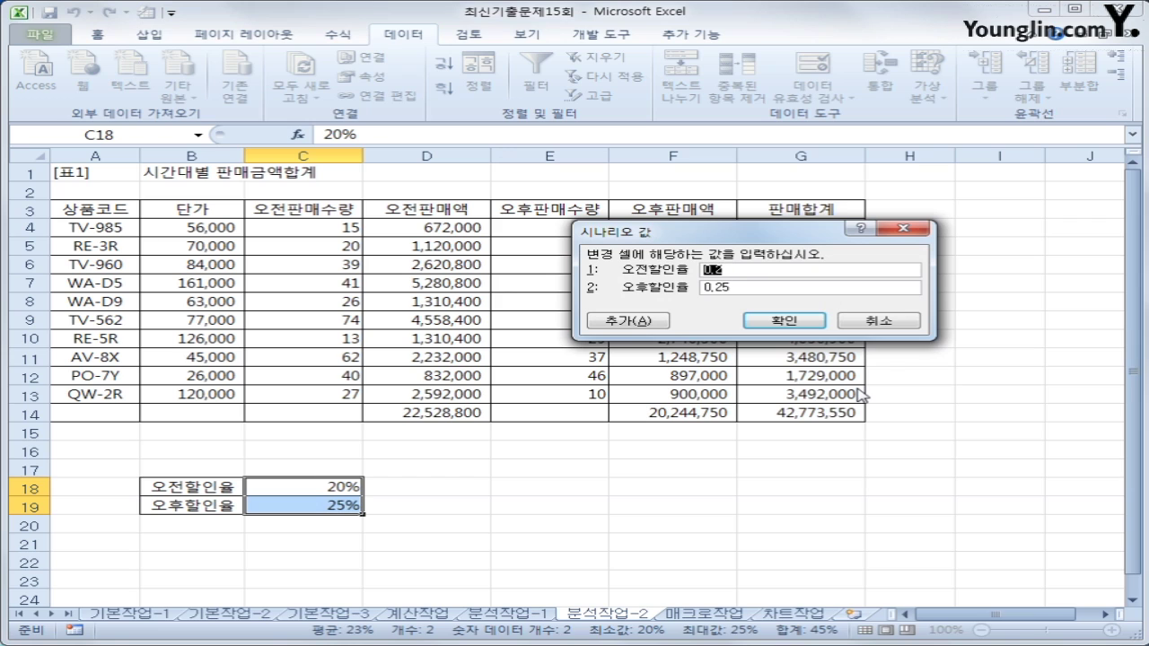
{"action": "type", "text": "10%"}
{"action": "key", "text": "Tab"}
{"action": "type", "text": "20%"}
{"action": "left_click", "coordinate": [768, 318]}
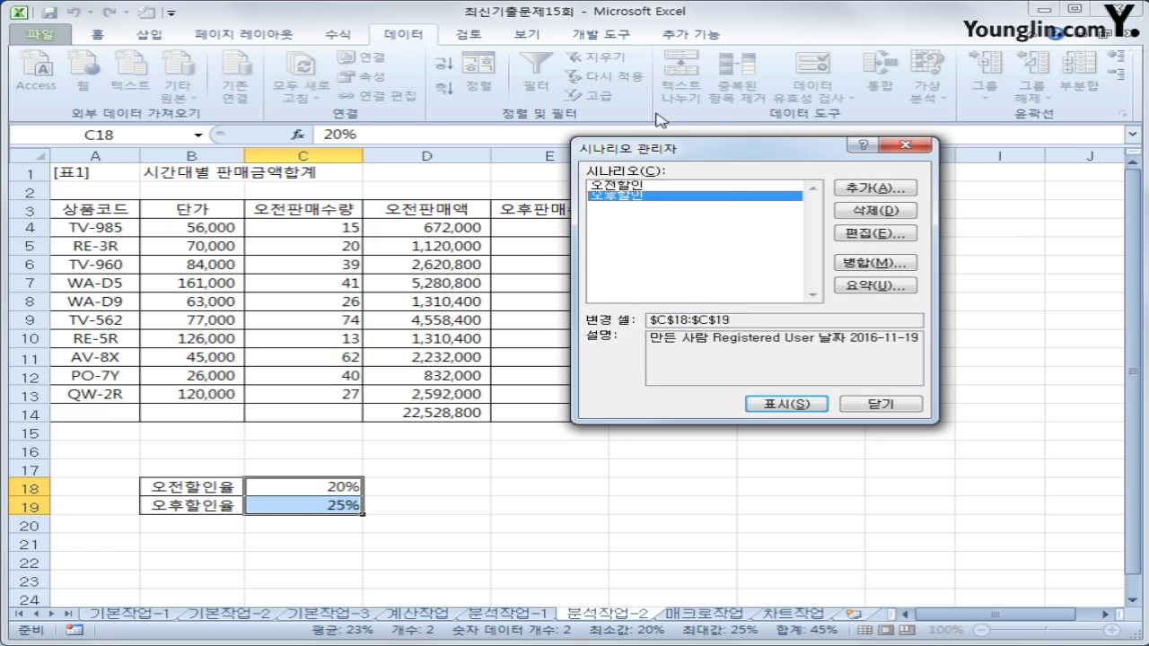
Step: Generate a scenario summary report with D14 and F14:G14 as the result cells
{"action": "left_click", "coordinate": [895, 293]}
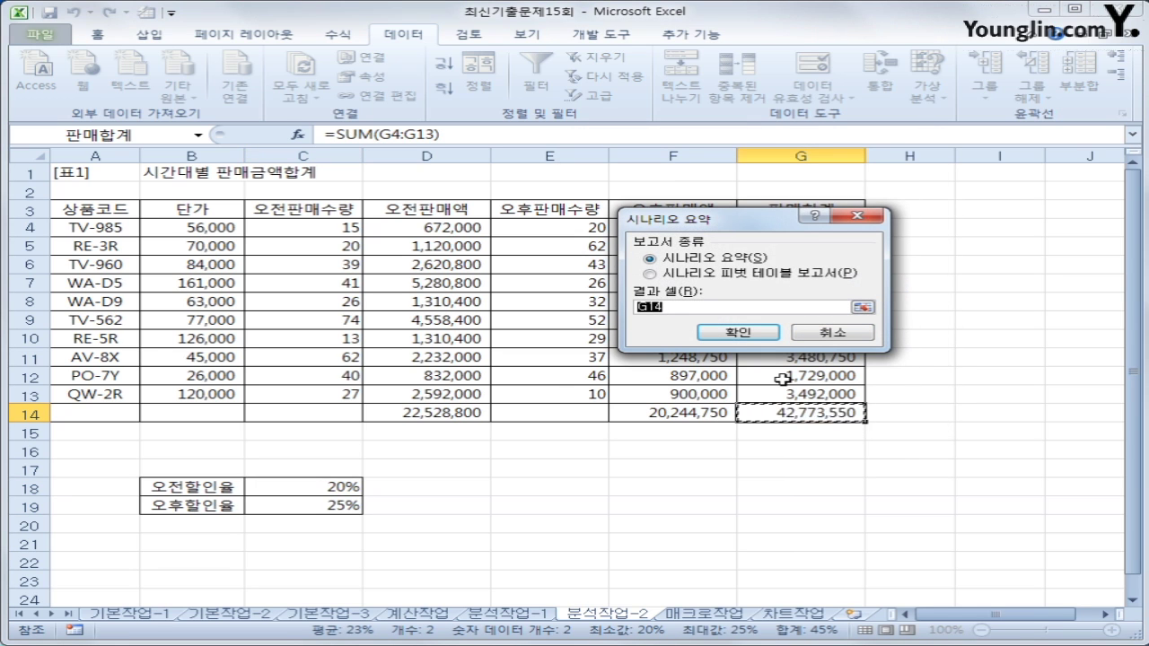
{"action": "left_click", "coordinate": [446, 407]}
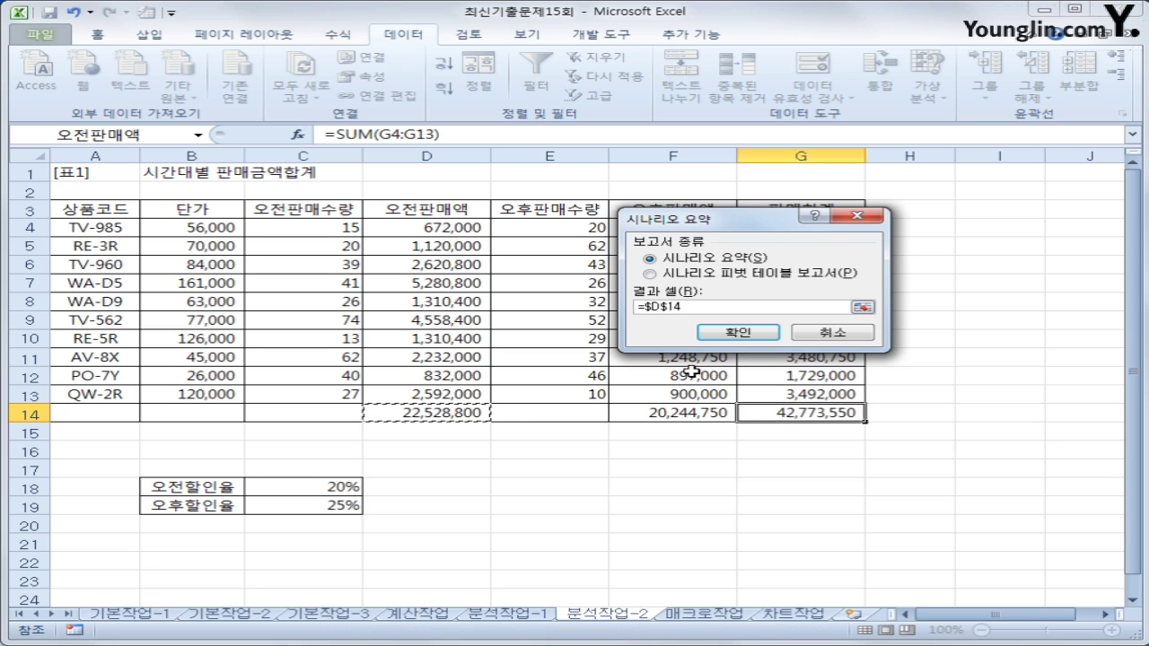
{"action": "type", "text": ","}
{"action": "left_click_drag", "start_coordinate": [699, 421], "coordinate": [751, 414]}
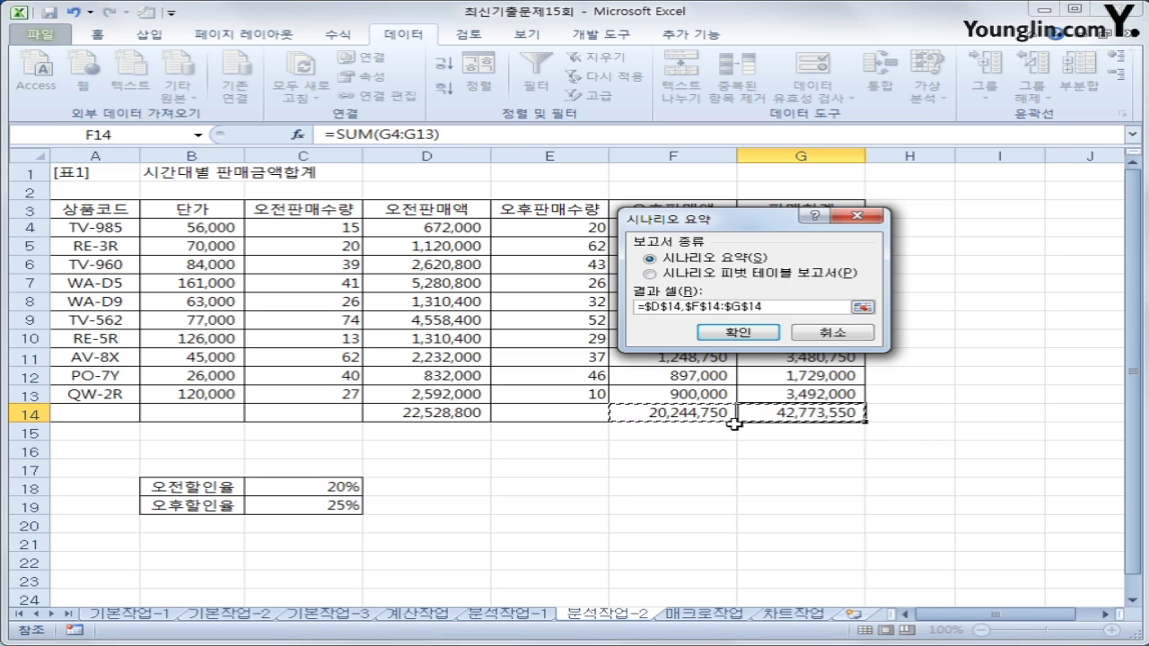
{"action": "left_click", "coordinate": [740, 332]}
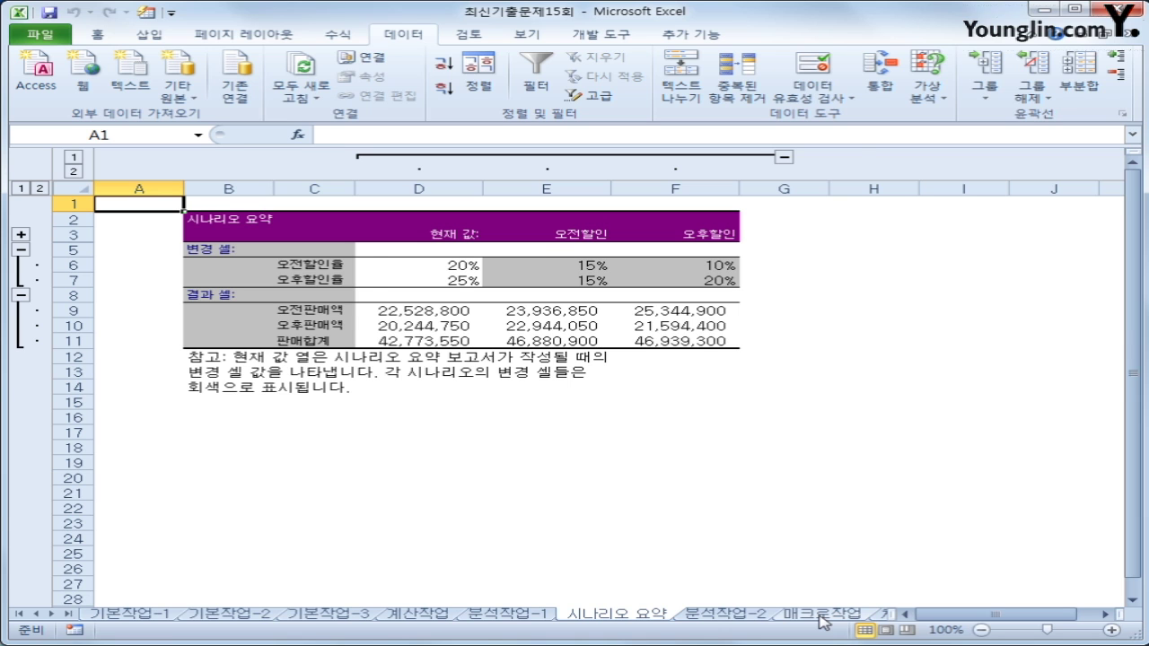
Step: Start recording a macro named 최고점수 on the 매크로작업 sheet, stored in the current workbook
{"action": "left_click", "coordinate": [821, 616]}
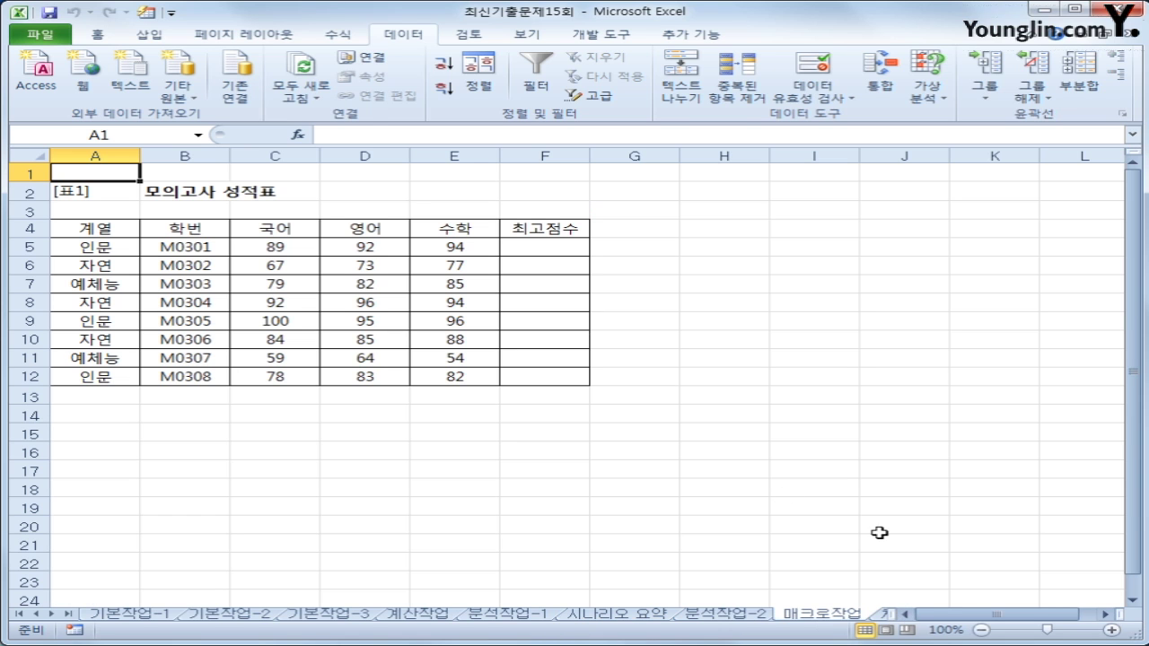
{"action": "left_click", "coordinate": [650, 618]}
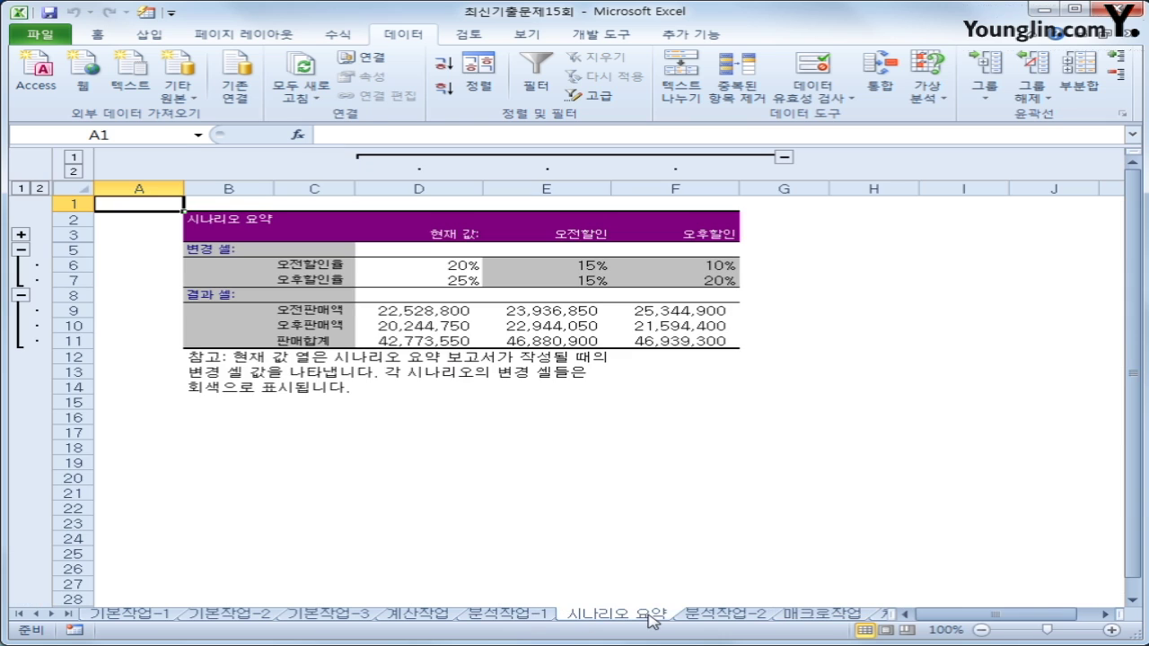
{"action": "left_click", "coordinate": [799, 616]}
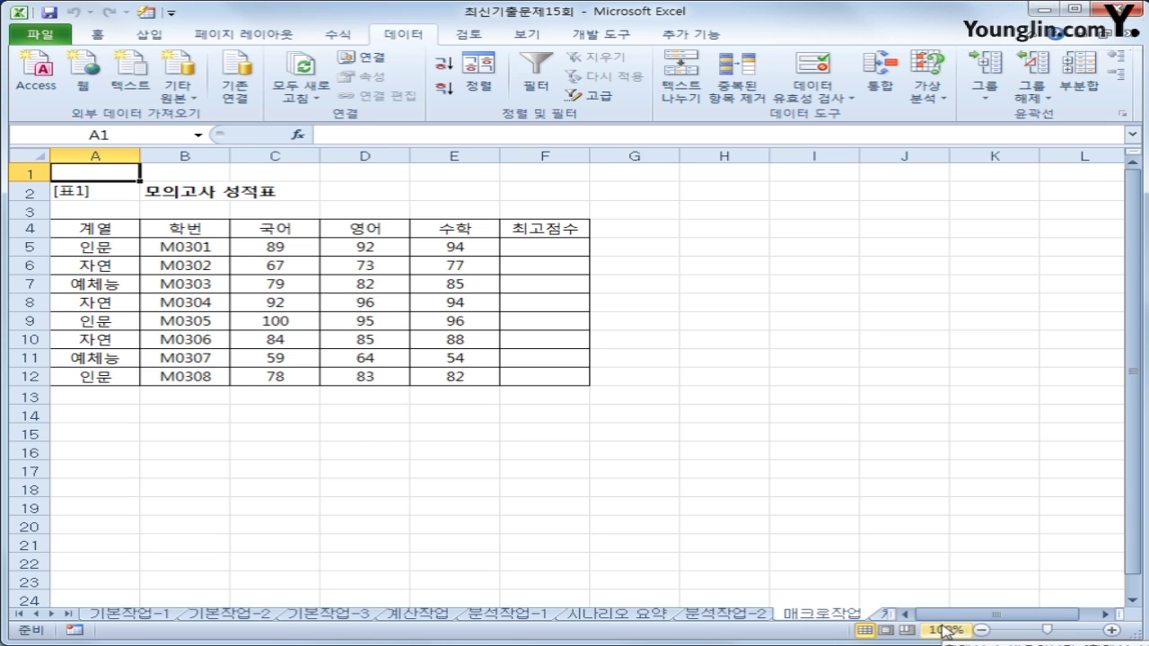
{"action": "left_click", "coordinate": [720, 400]}
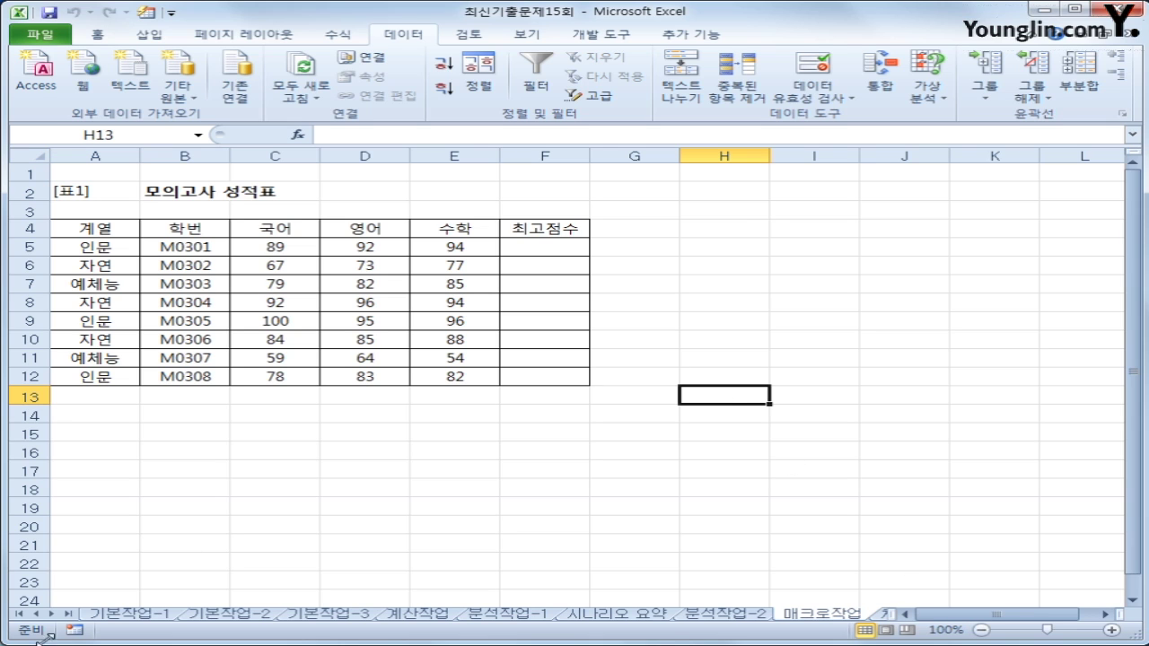
{"action": "left_click", "coordinate": [74, 632]}
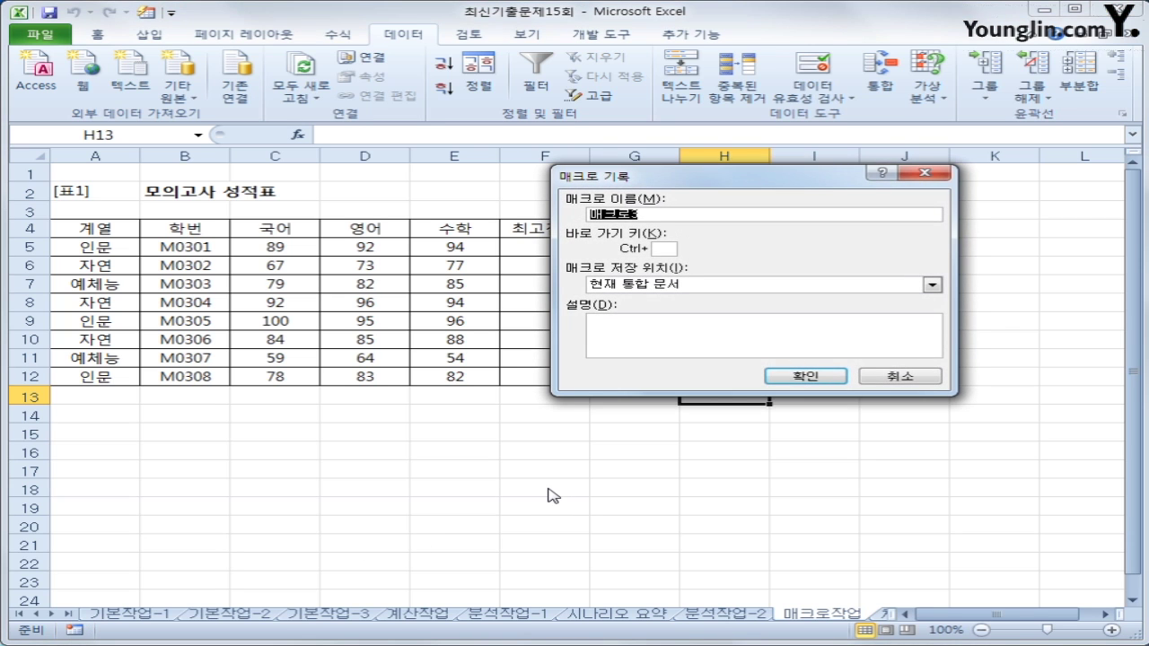
{"action": "type", "text": "최고점수"}
{"action": "left_click", "coordinate": [797, 378]}
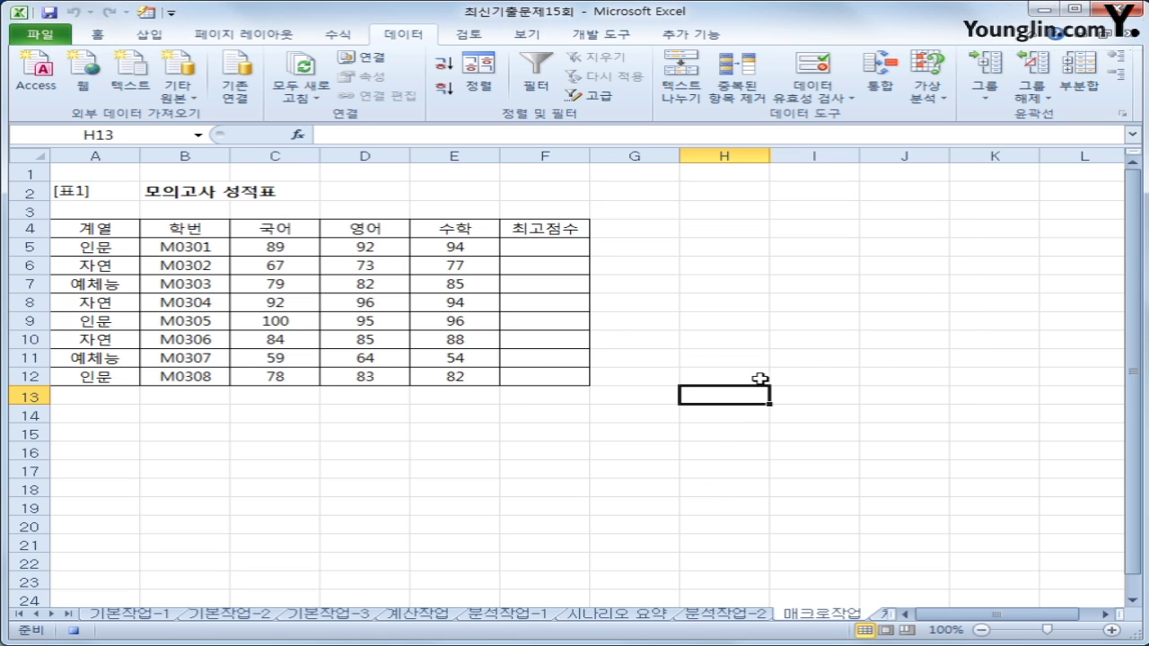
Step: Enter =MAX(C5:E5) in F5 to get the first student's highest score
{"action": "left_click", "coordinate": [562, 248]}
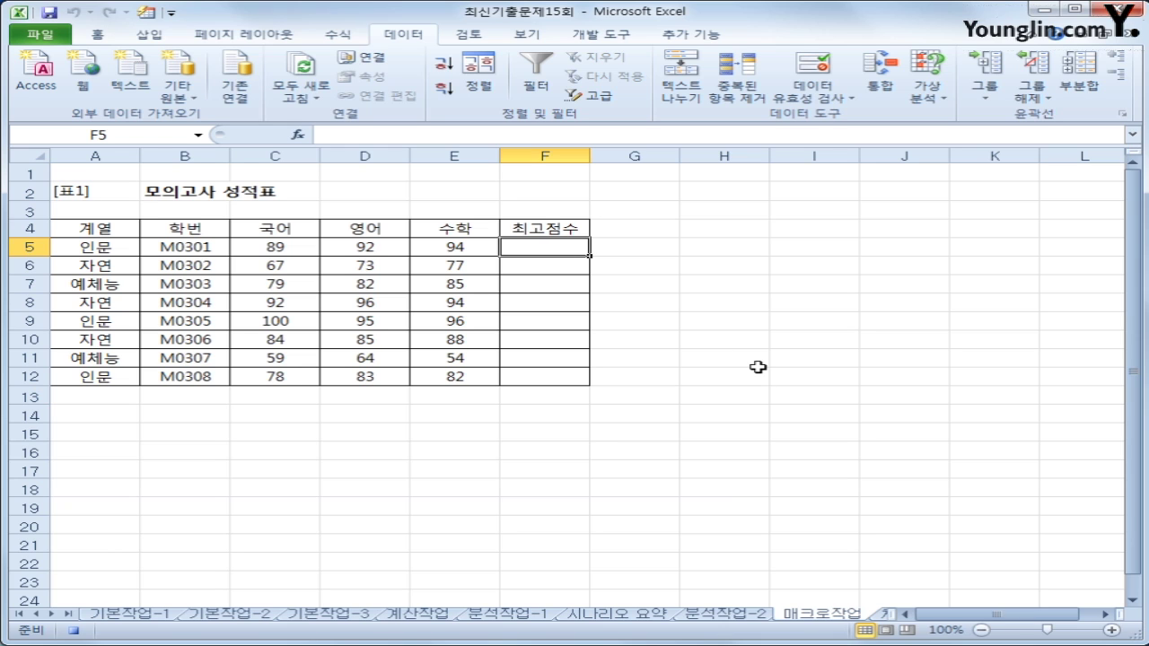
{"action": "type", "text": "="}
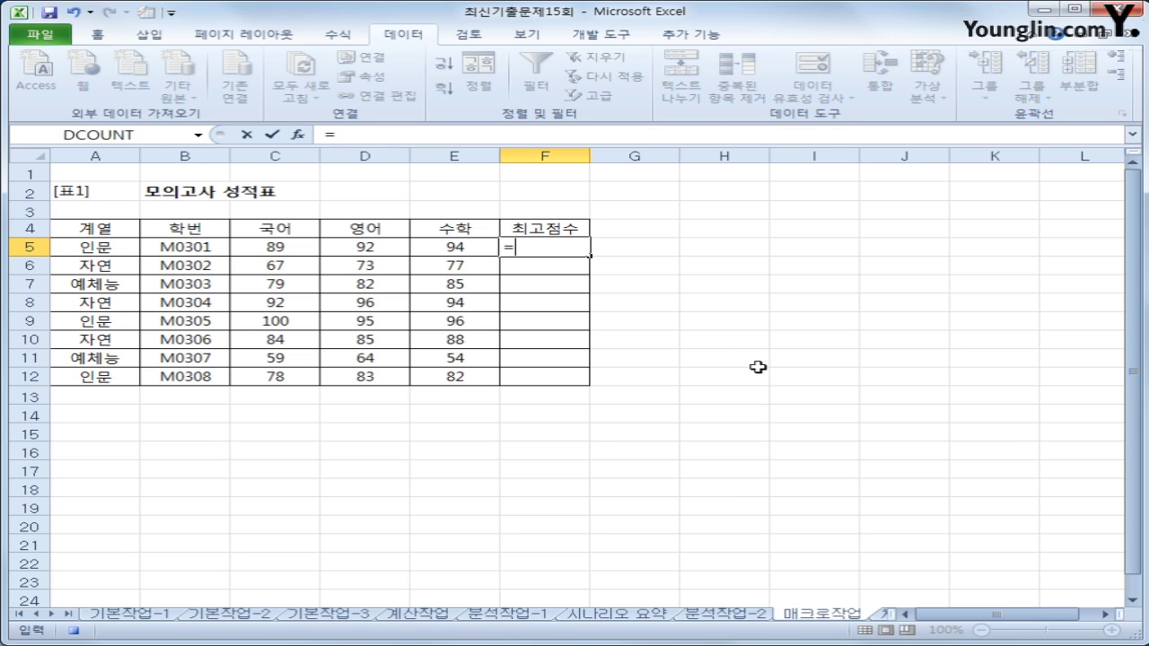
{"action": "key", "text": "Hangul"}
{"action": "key", "text": "Hangul"}
{"action": "type", "text": "max("}
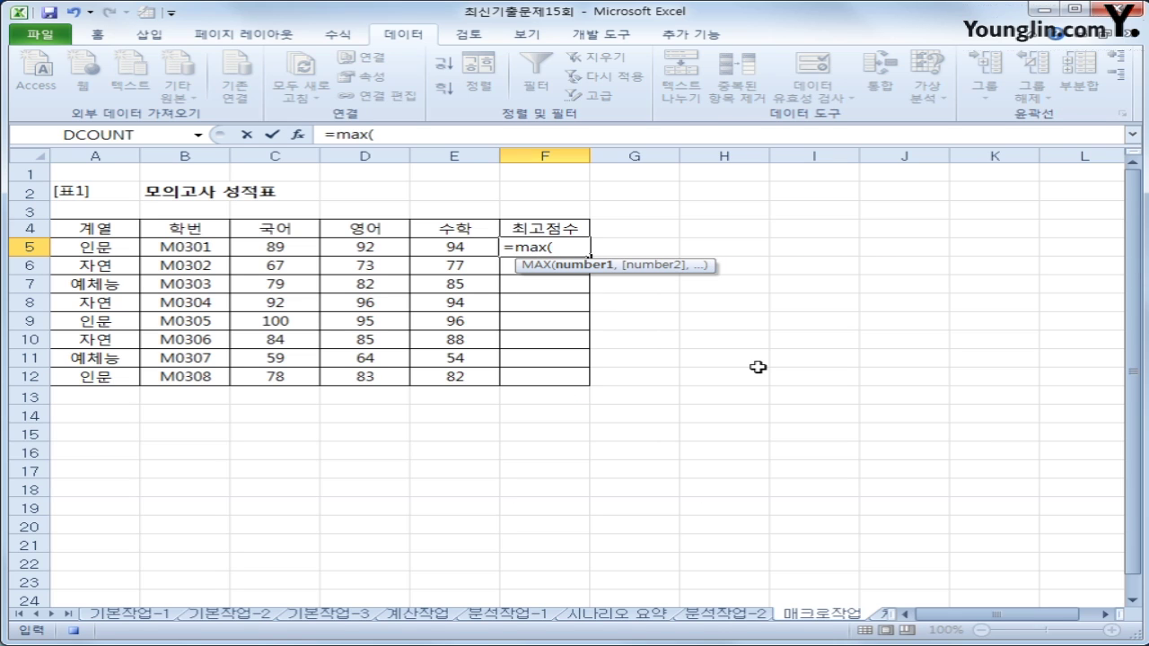
{"action": "left_click_drag", "start_coordinate": [262, 248], "coordinate": [429, 249]}
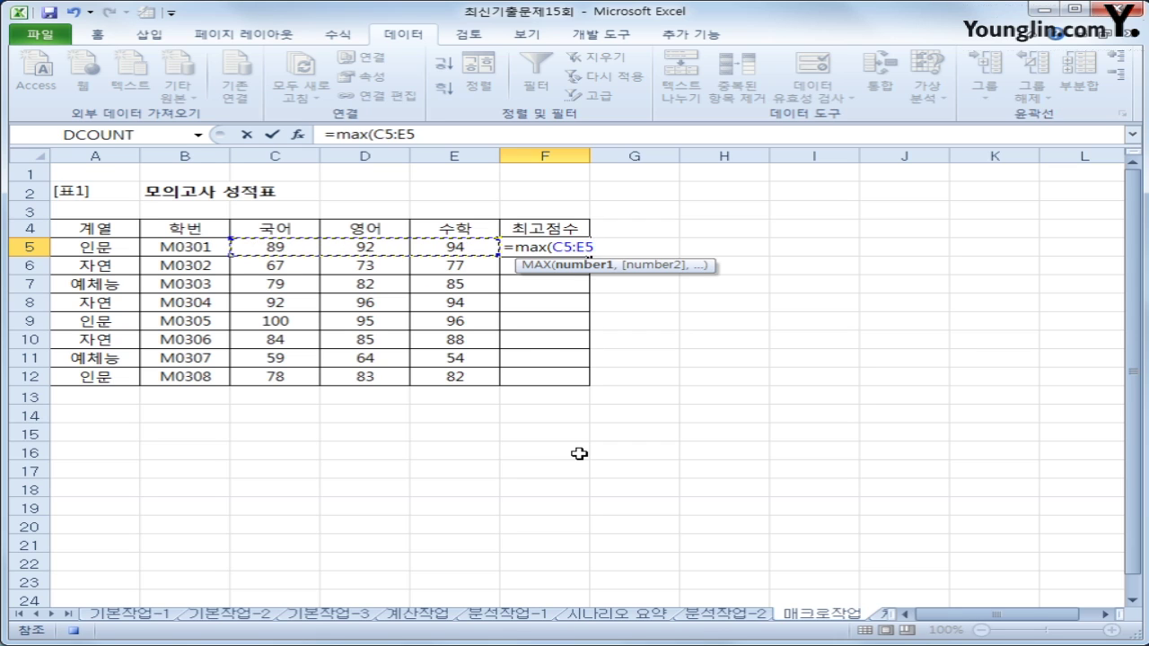
{"action": "key", "text": "Return"}
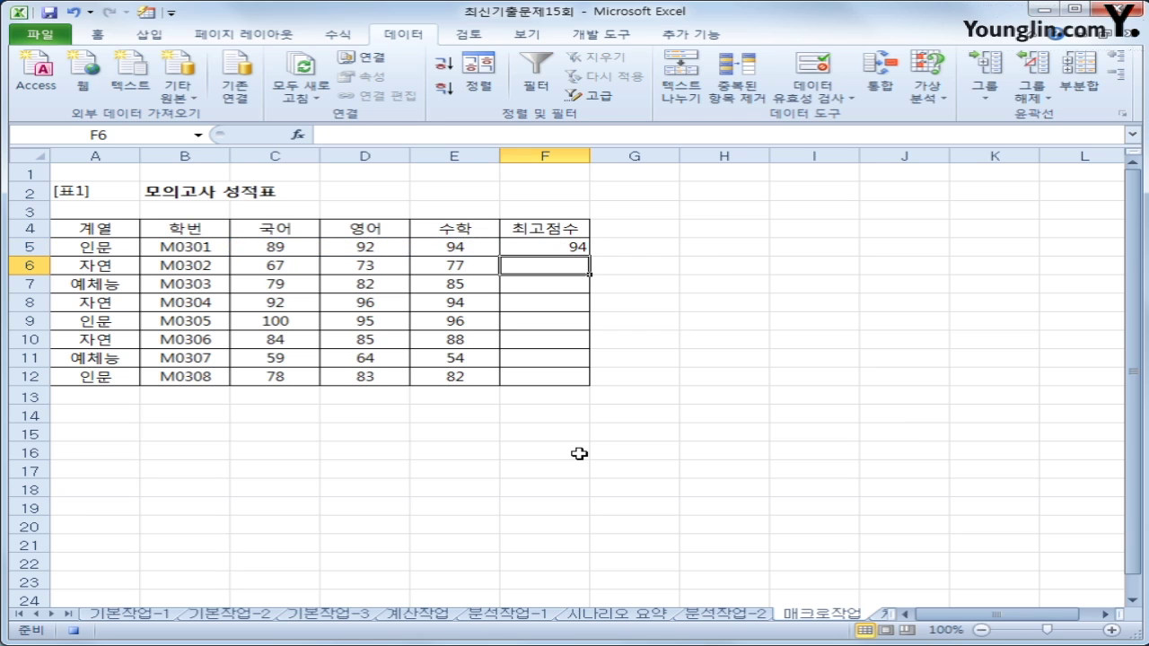
Step: Fill the F5 formula down to F12 and stop recording the macro
{"action": "left_click", "coordinate": [580, 243]}
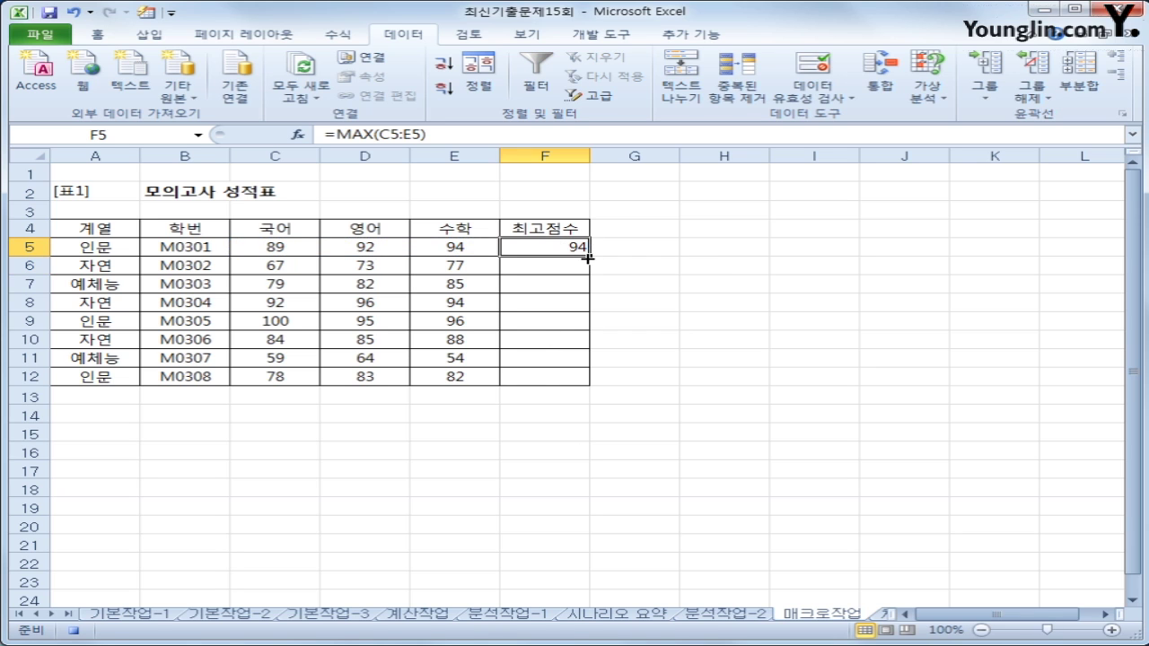
{"action": "left_click_drag", "start_coordinate": [588, 258], "coordinate": [588, 388]}
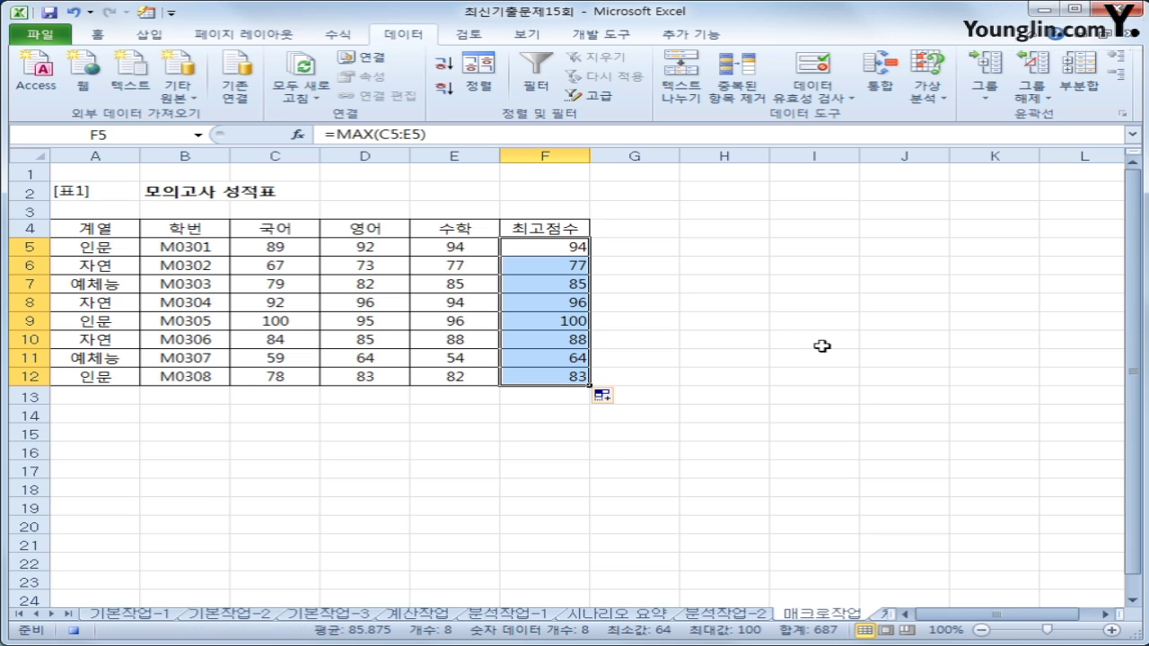
{"action": "left_click", "coordinate": [573, 372]}
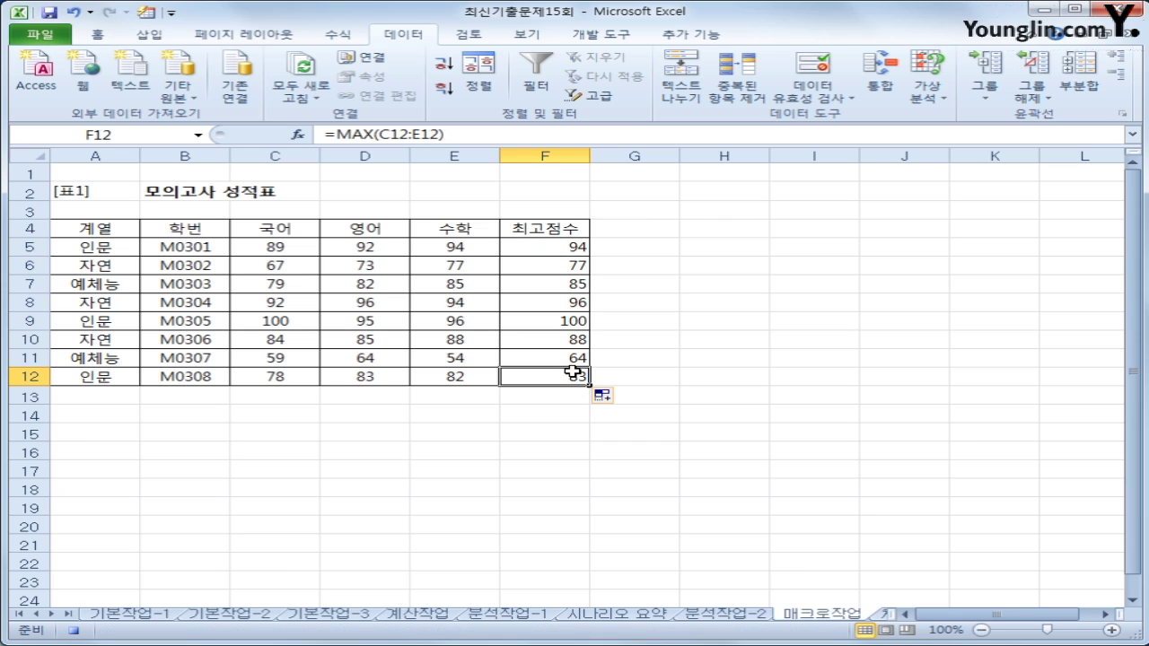
{"action": "left_click", "coordinate": [73, 630]}
Step: Draw a hexagon about 2.3 cm high and 4.2 cm wide over cells B17:C20
{"action": "left_click", "coordinate": [156, 38]}
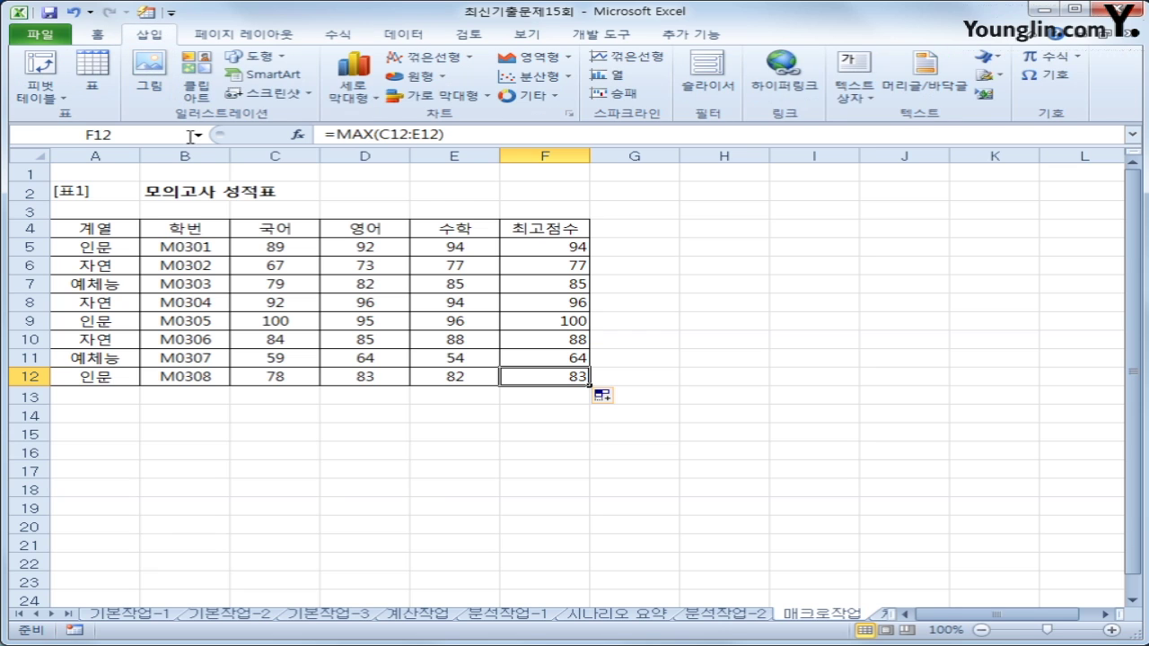
{"action": "left_click", "coordinate": [261, 58]}
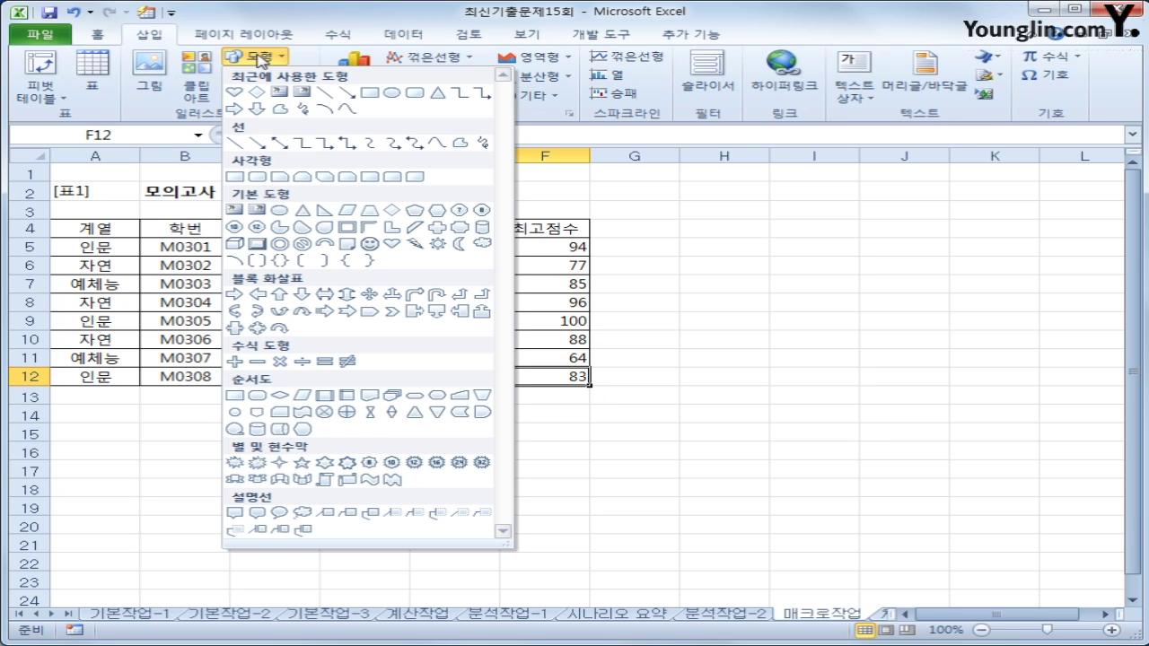
{"action": "left_click", "coordinate": [438, 210]}
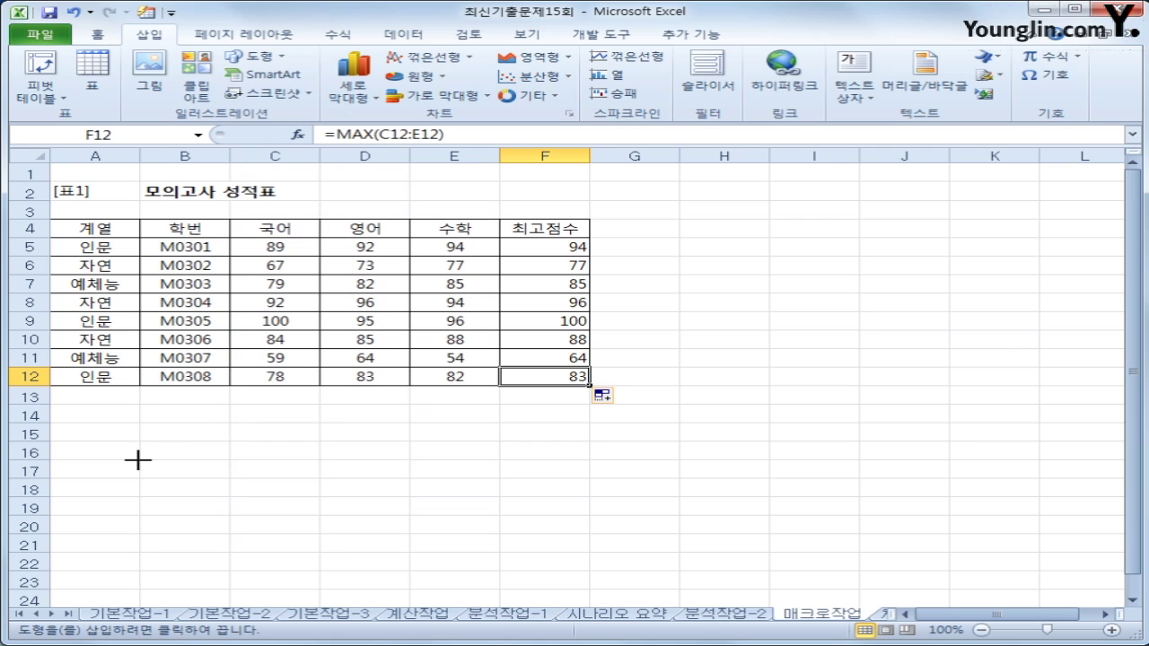
{"action": "left_click_drag", "start_coordinate": [138, 460], "coordinate": [290, 532]}
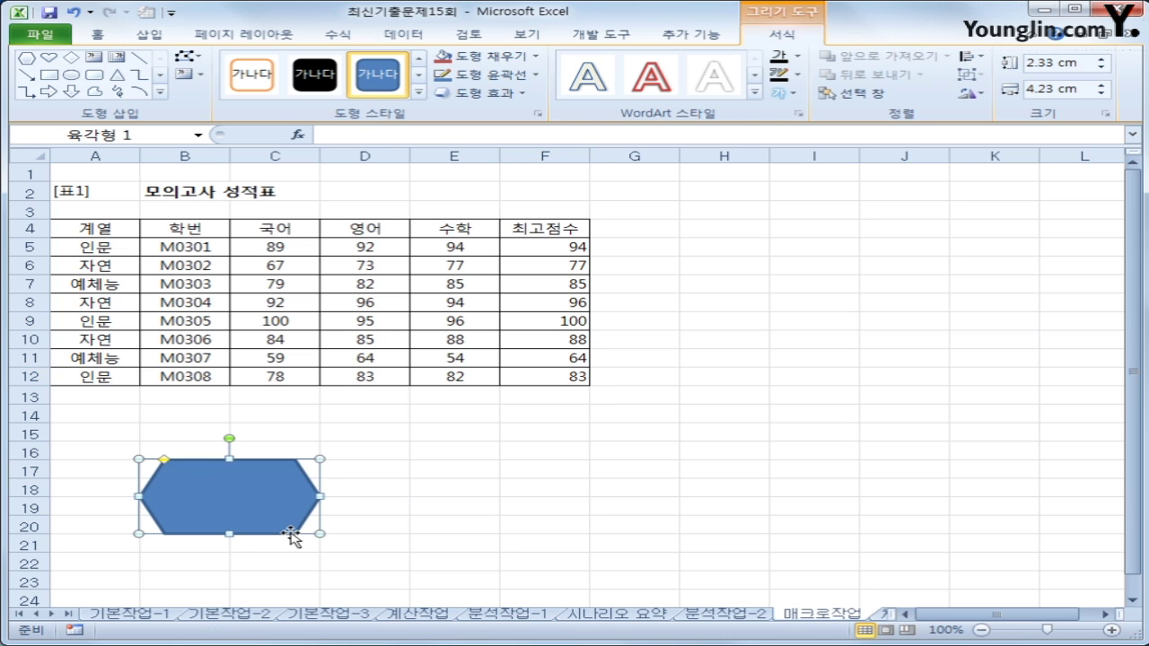
Step: Label the hexagon 최고점수 and assign the 최고점수 macro to it
{"action": "type", "text": "최고점수"}
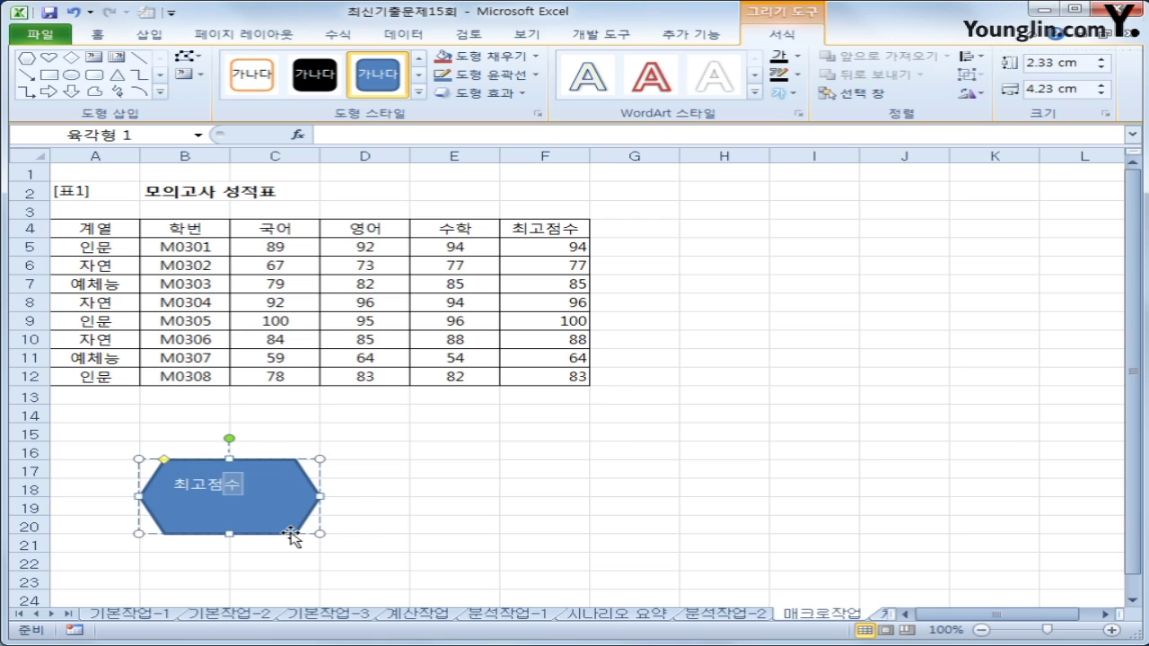
{"action": "key", "text": "Escape"}
{"action": "key", "text": "shift+F10"}
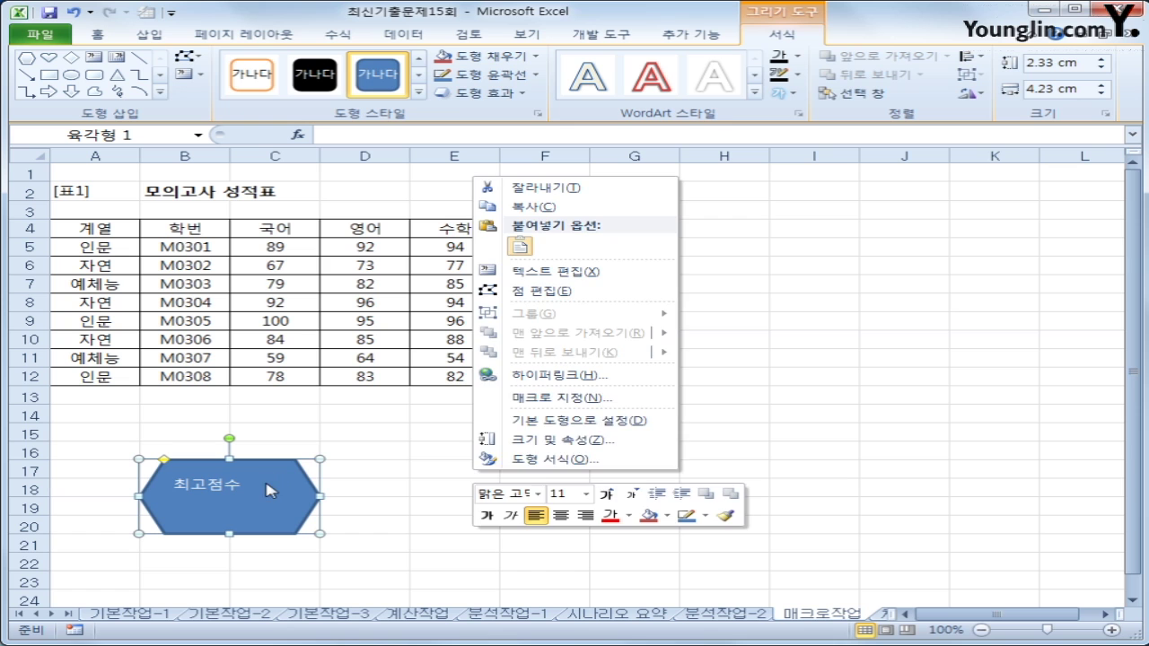
{"action": "left_click", "coordinate": [557, 399]}
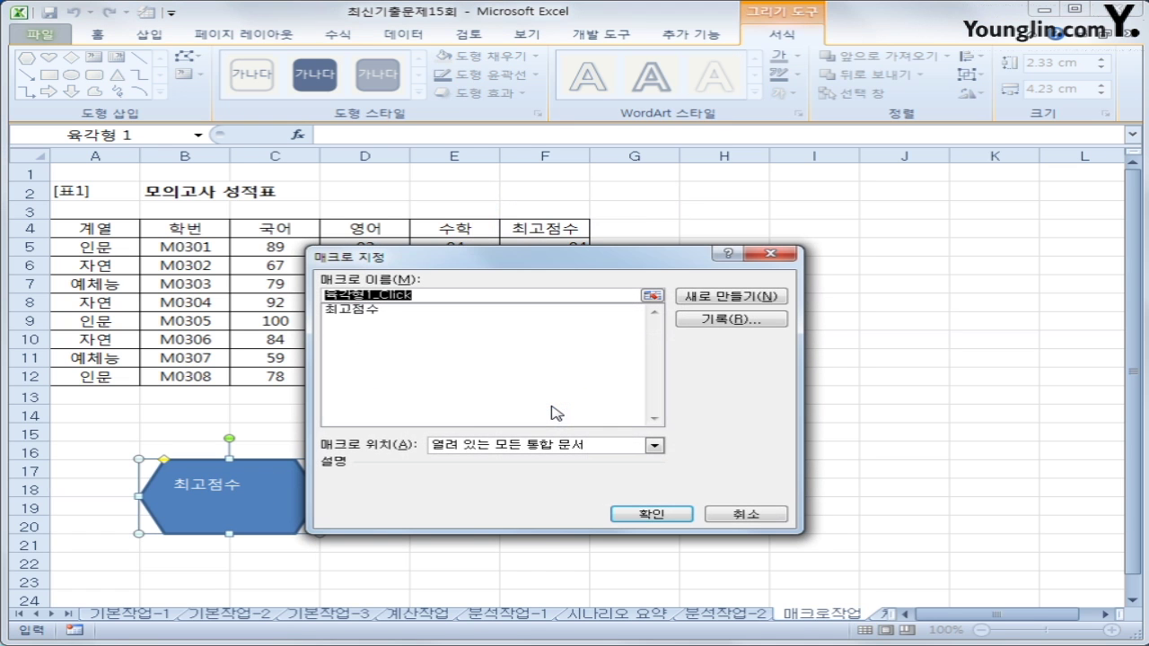
{"action": "left_click", "coordinate": [372, 310]}
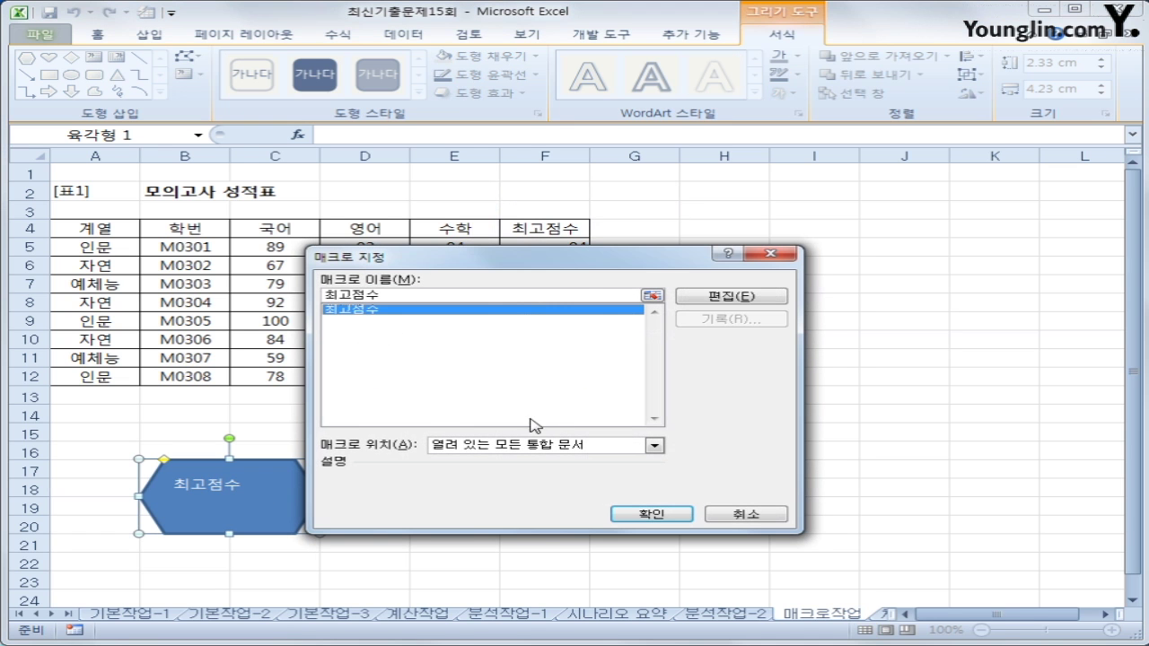
{"action": "left_click", "coordinate": [642, 515]}
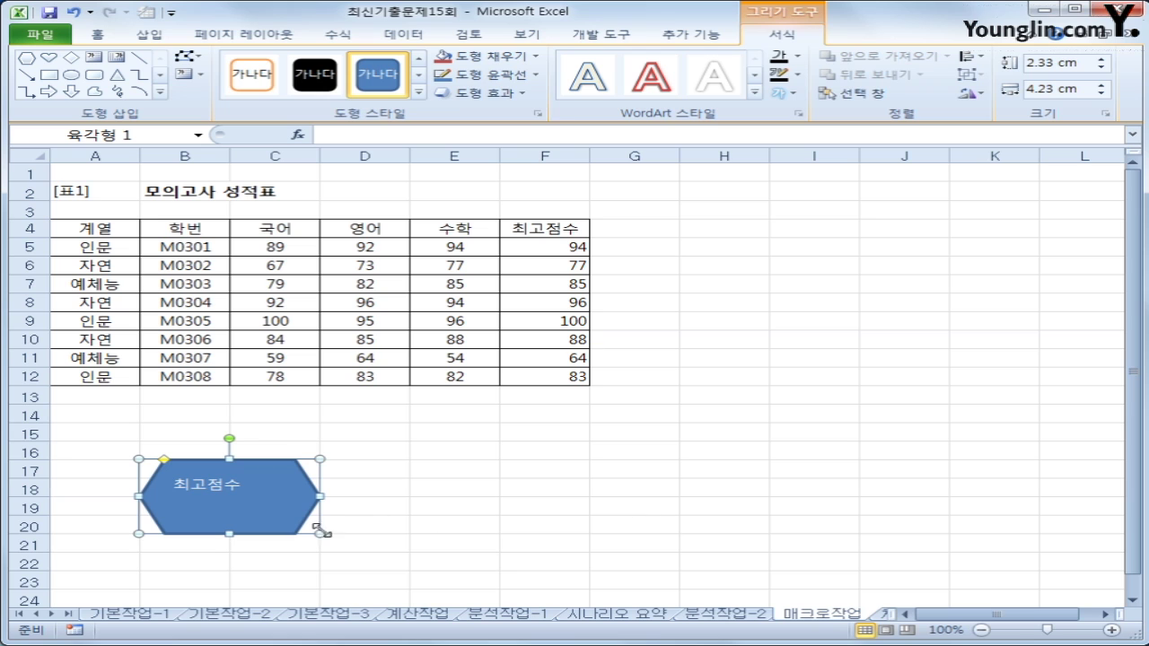
Step: Centre the hexagon's text both horizontally and vertically, and deselect the shape
{"action": "left_click", "coordinate": [97, 36]}
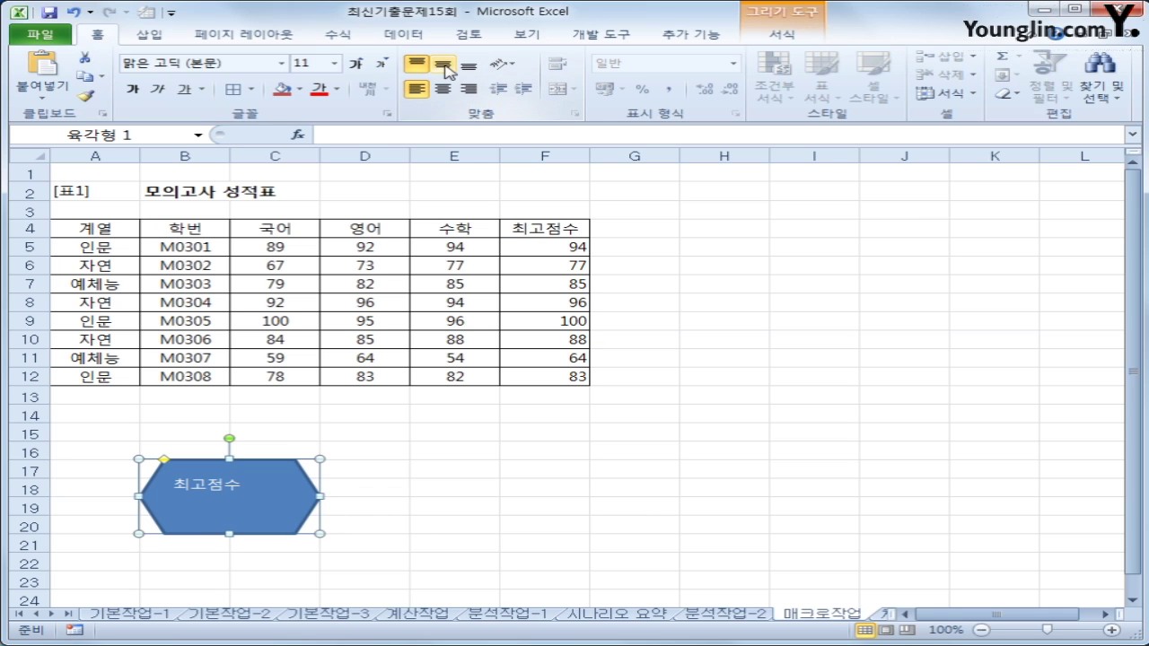
{"action": "left_click", "coordinate": [443, 89]}
{"action": "left_click", "coordinate": [443, 64]}
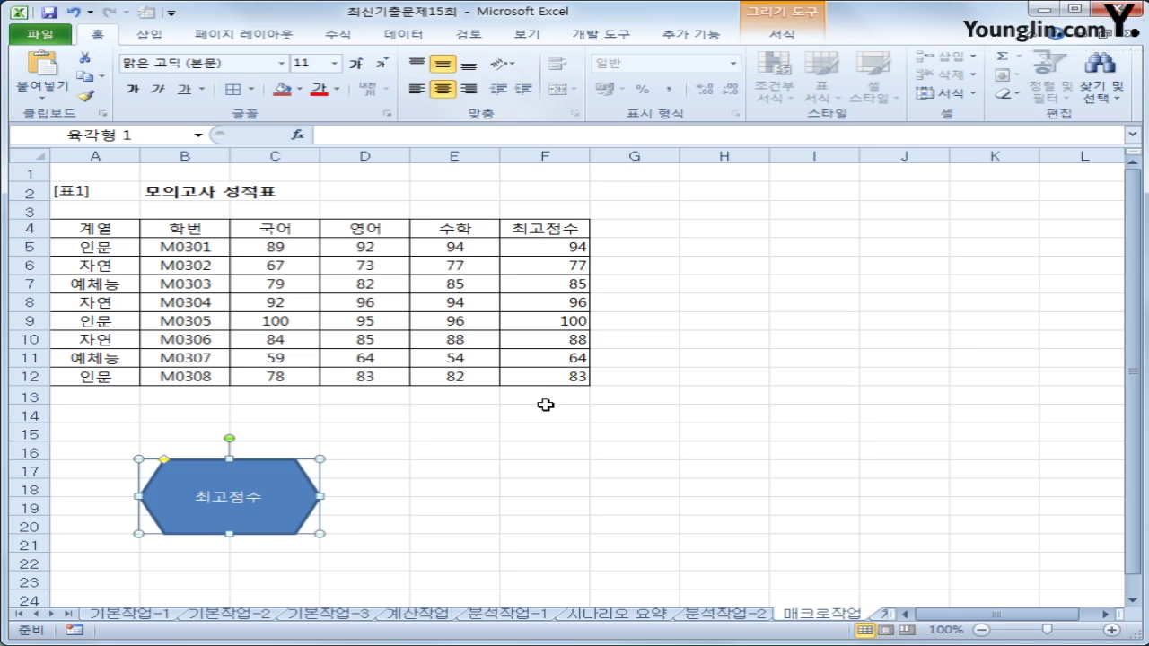
{"action": "left_click", "coordinate": [557, 512]}
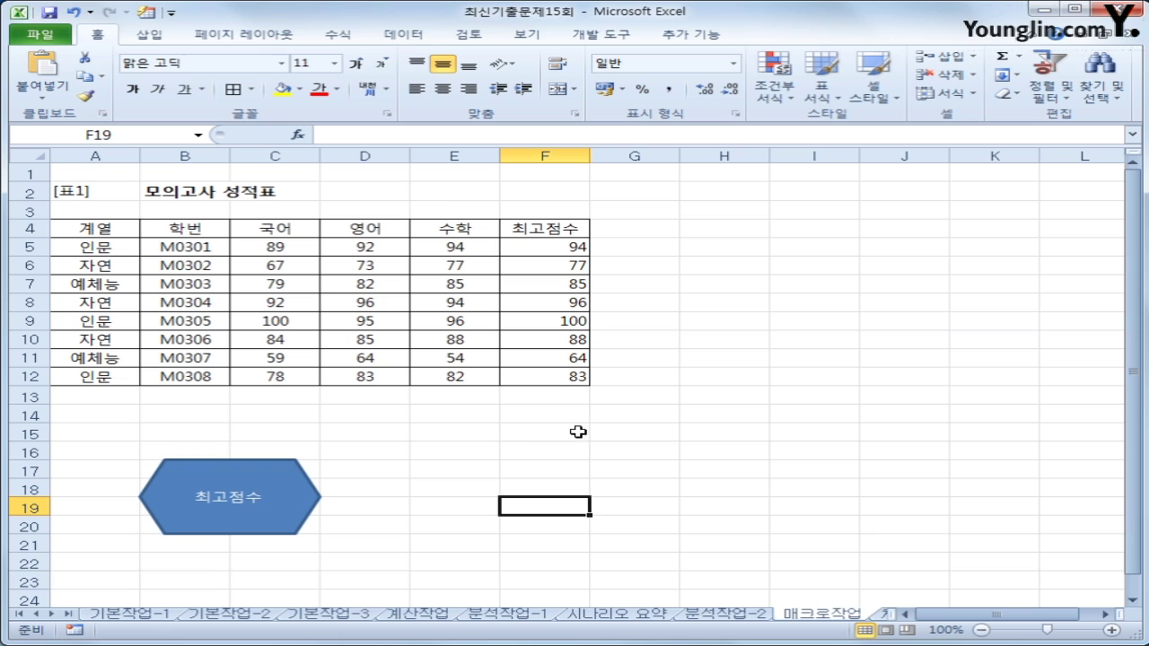
Step: Start recording a new macro named 서식, stored in the current workbook
{"action": "left_click", "coordinate": [74, 630]}
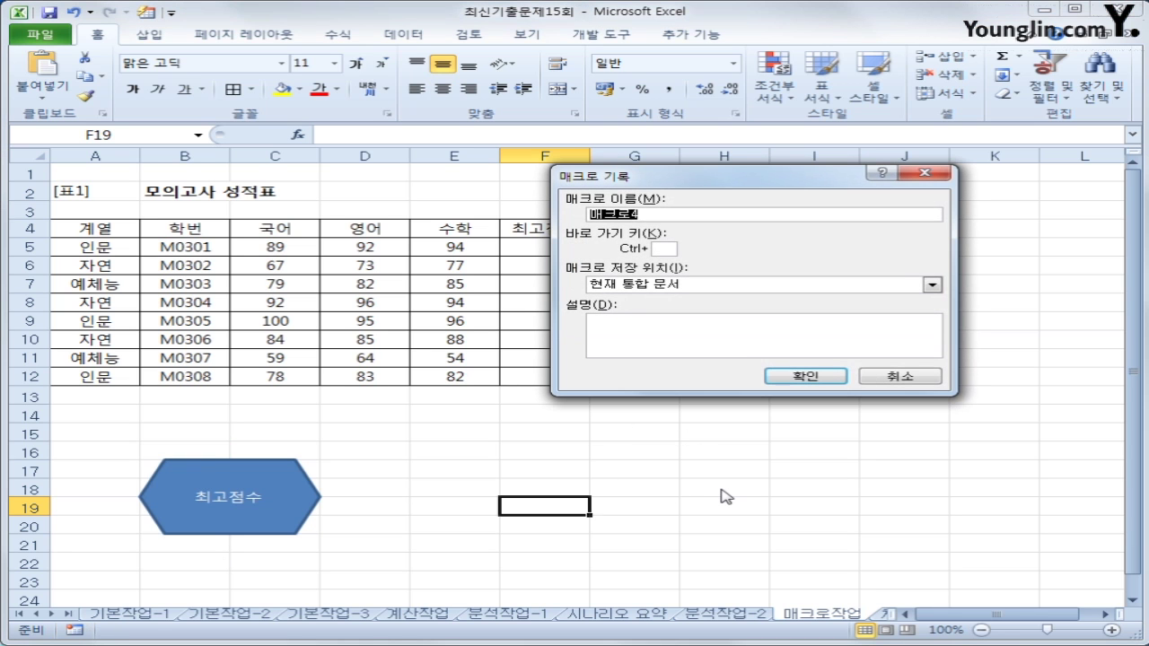
{"action": "type", "text": "서식"}
{"action": "left_click", "coordinate": [790, 377]}
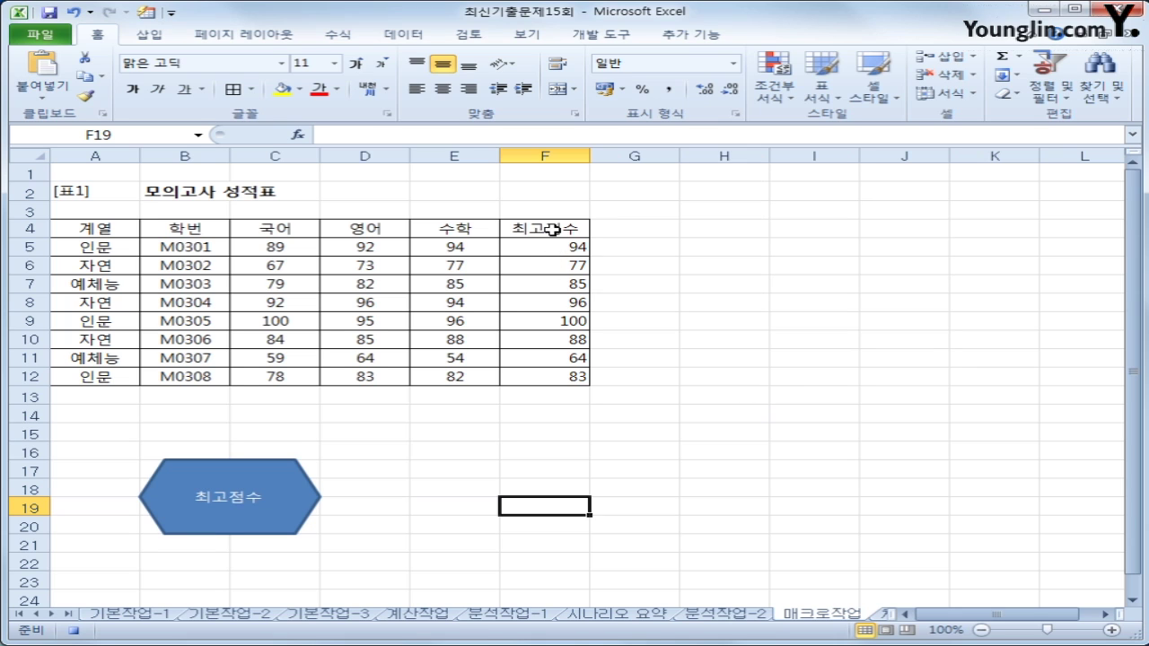
Step: Make cells F4:F12 bold with a standard yellow fill, and stop recording the macro
{"action": "left_click_drag", "start_coordinate": [556, 227], "coordinate": [535, 381]}
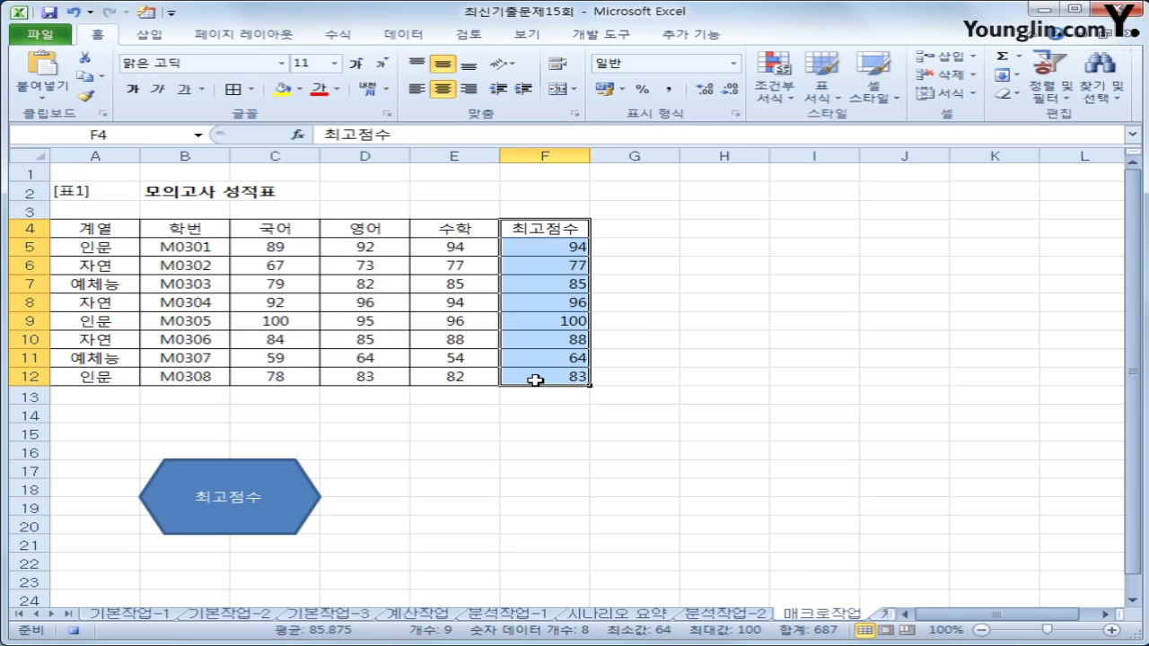
{"action": "left_click", "coordinate": [134, 92]}
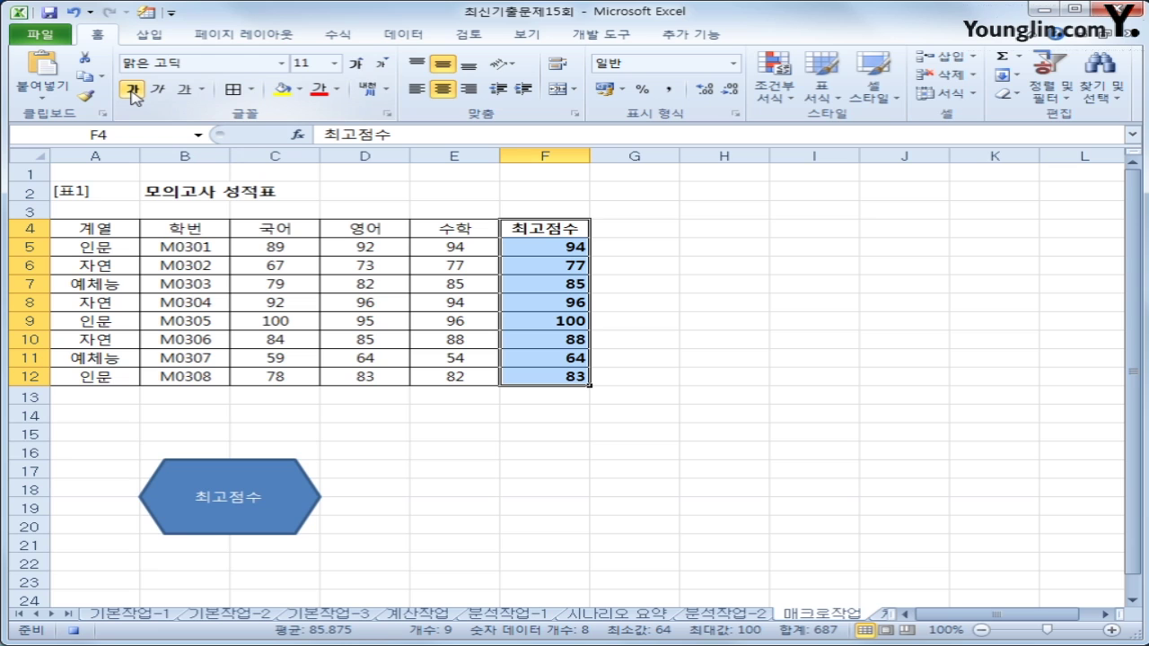
{"action": "left_click", "coordinate": [299, 88]}
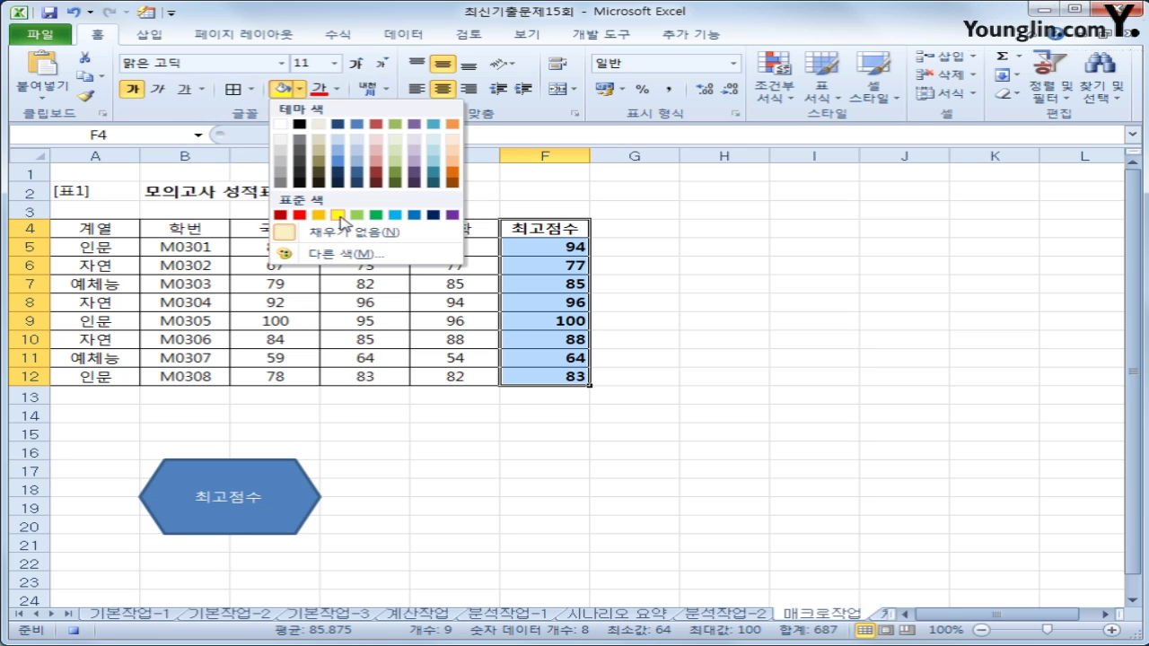
{"action": "left_click", "coordinate": [339, 217]}
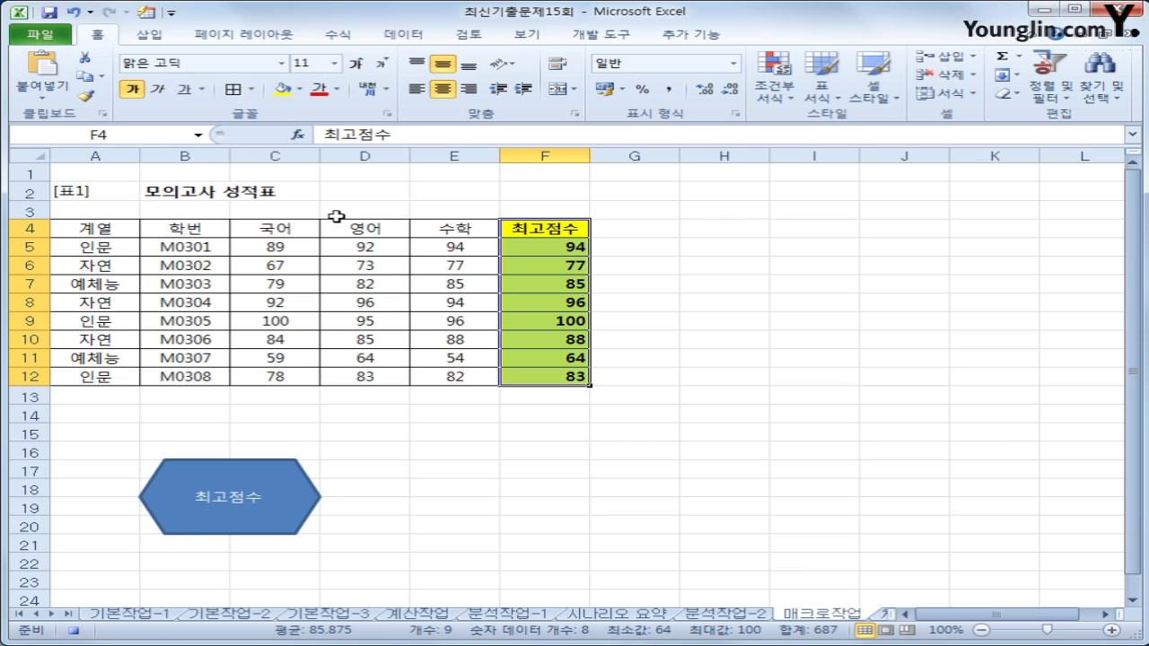
{"action": "left_click", "coordinate": [559, 378]}
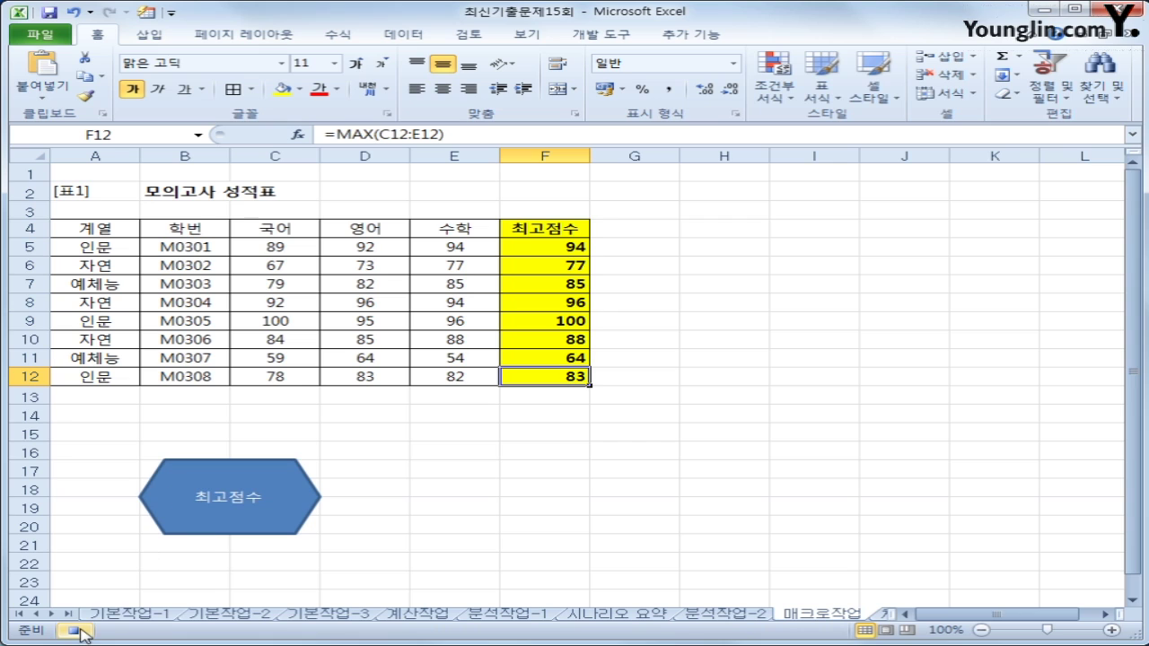
{"action": "left_click", "coordinate": [824, 526]}
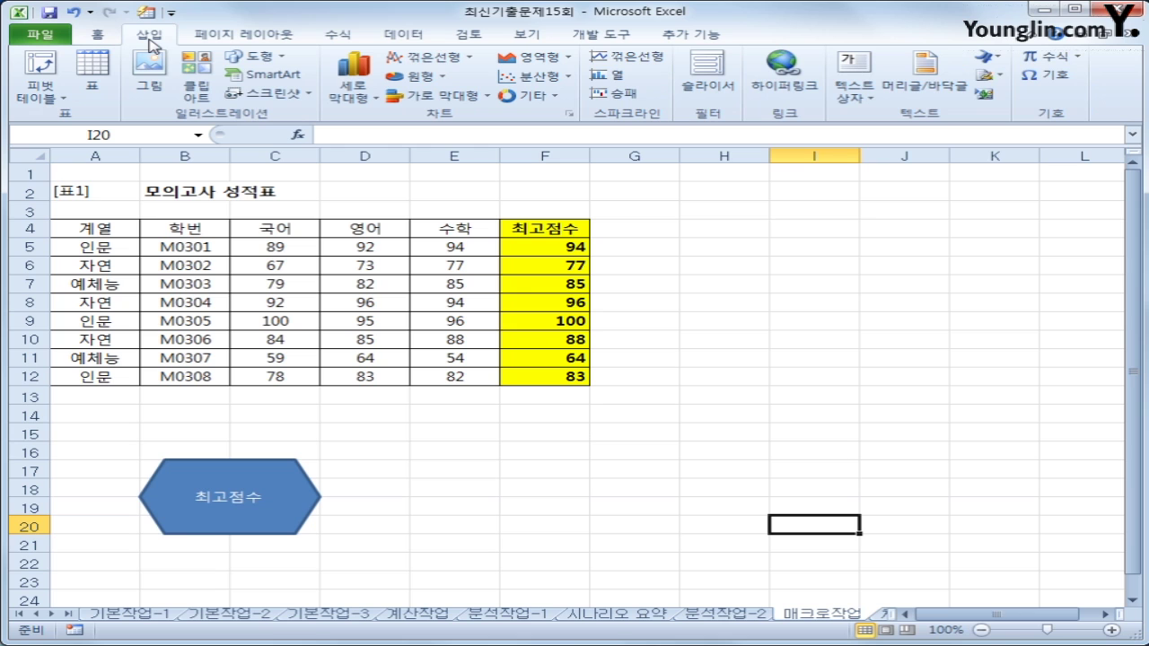
Step: Draw a diamond about 2.3 cm high and 4.2 cm wide over cells E17:F20
{"action": "left_click", "coordinate": [267, 59]}
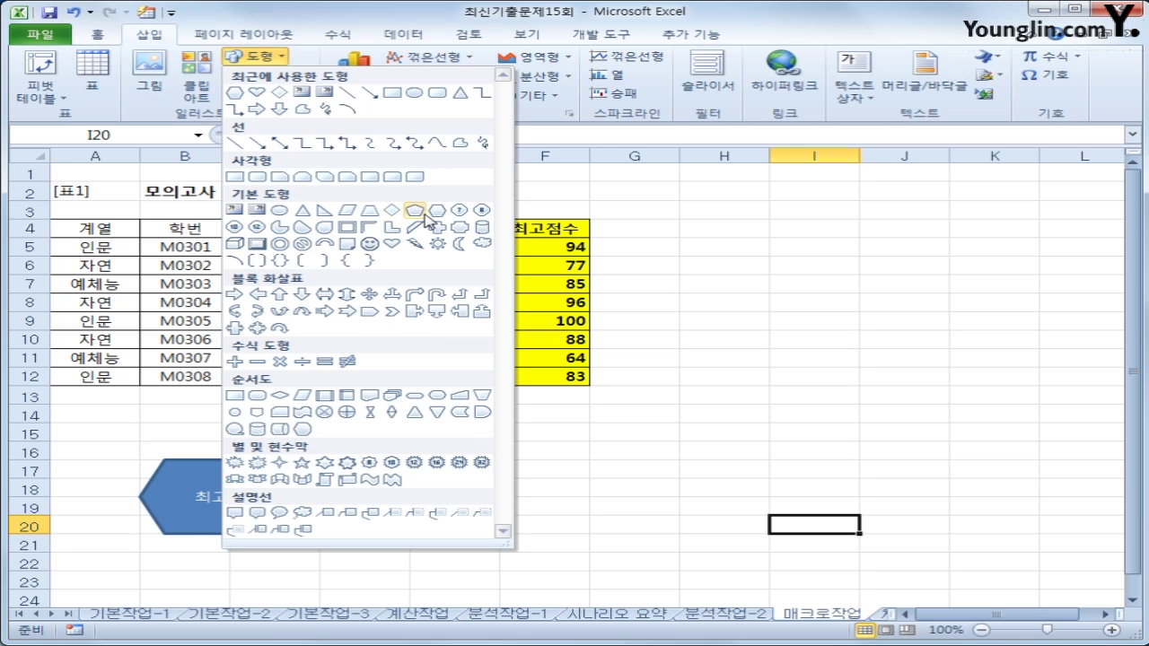
{"action": "left_click", "coordinate": [392, 212]}
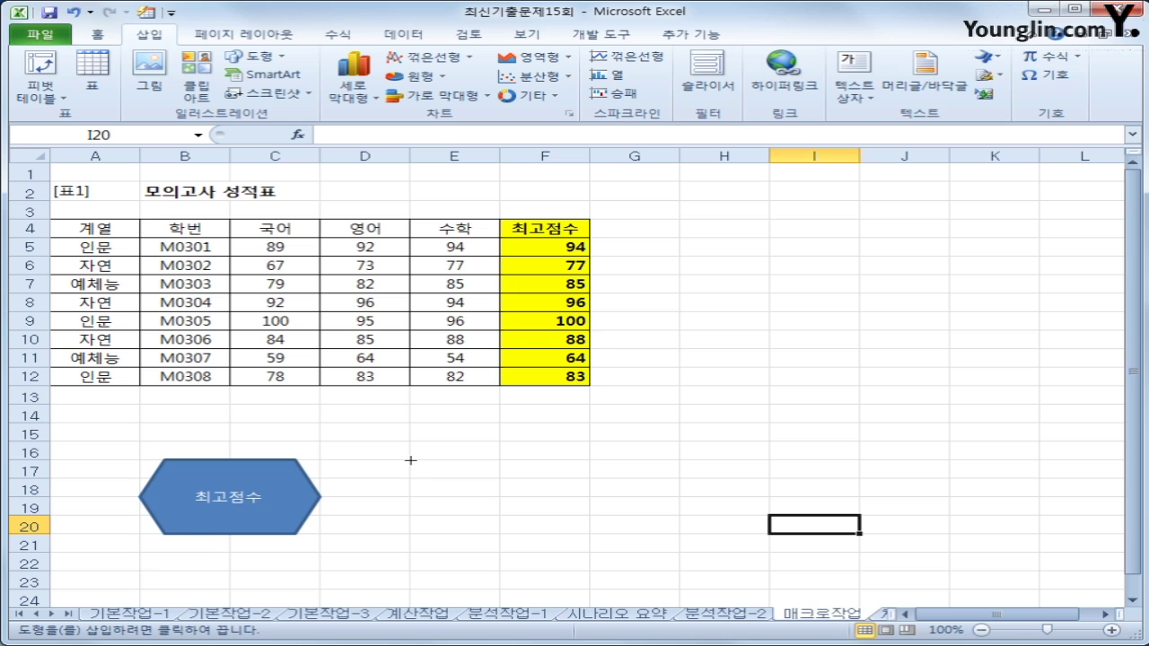
{"action": "mouse_move", "coordinate": [409, 459]}
{"action": "left_mouse_down"}
{"action": "mouse_move", "coordinate": [451, 505]}
{"action": "mouse_move", "coordinate": [556, 554]}
{"action": "mouse_move", "coordinate": [562, 536]}
{"action": "left_mouse_up"}
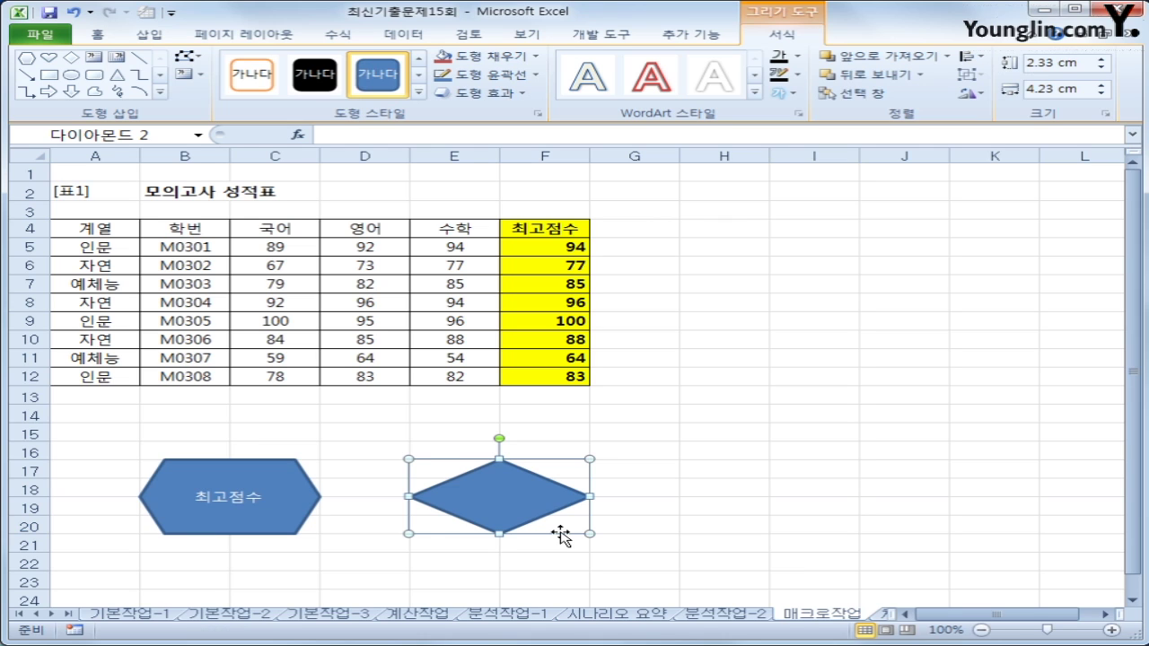
Step: Label the diamond 서식 and assign the 서식 macro to it
{"action": "type", "text": "서식"}
{"action": "left_click", "coordinate": [555, 486]}
{"action": "right_click", "coordinate": [555, 489]}
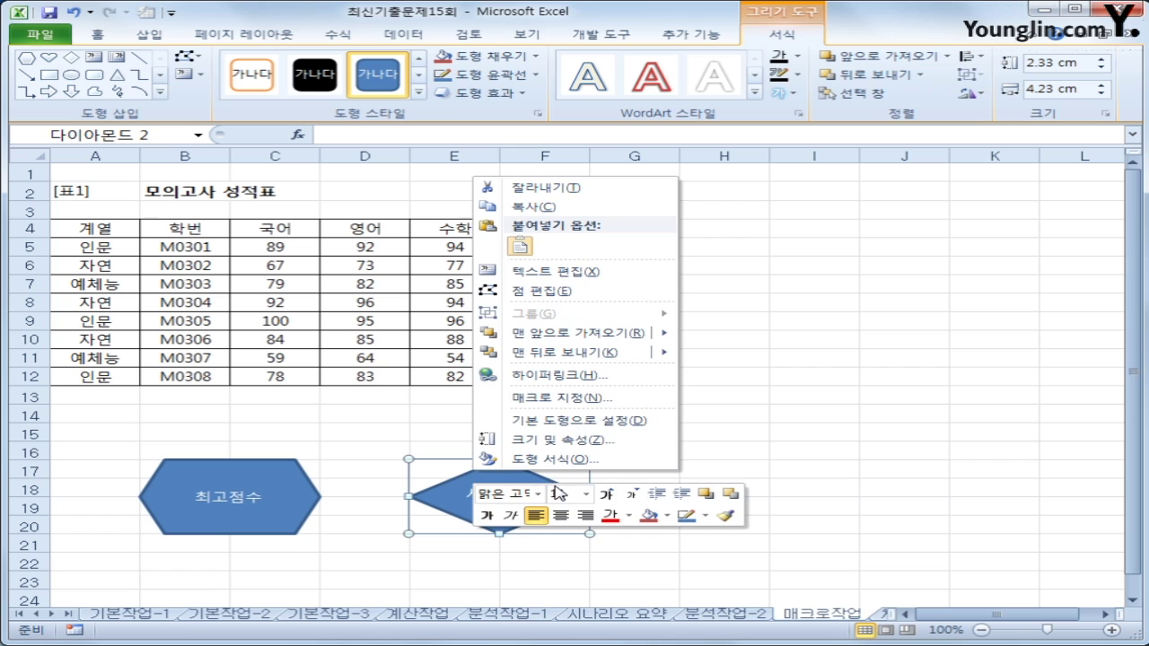
{"action": "left_click", "coordinate": [564, 395]}
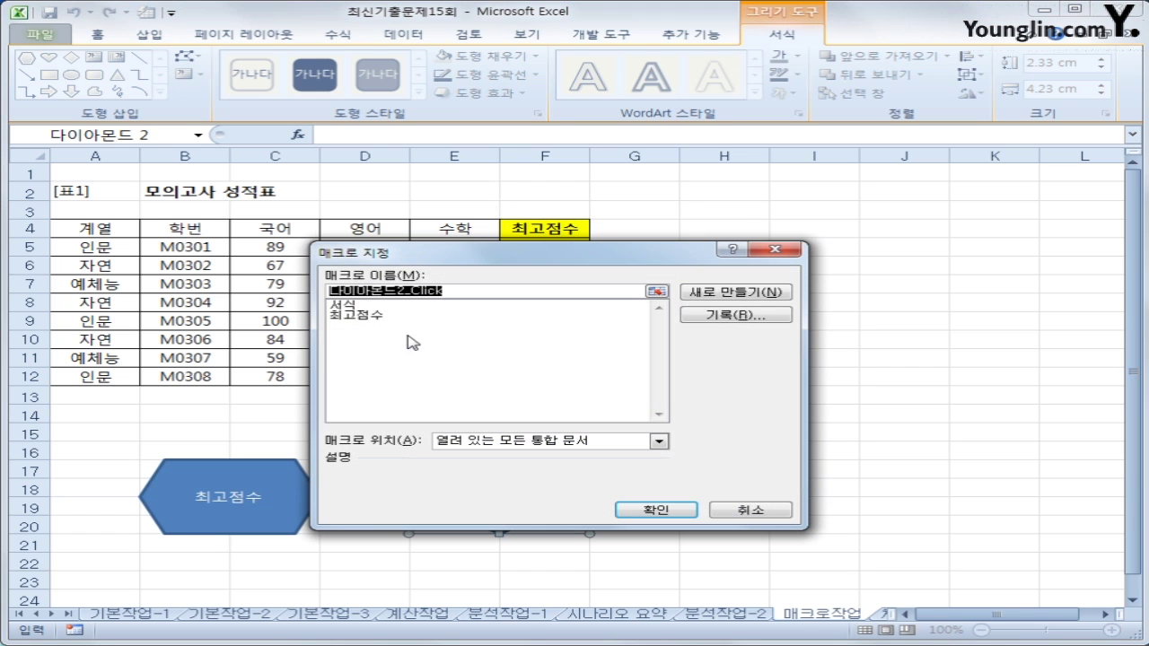
{"action": "left_click", "coordinate": [378, 316]}
{"action": "left_click", "coordinate": [375, 307]}
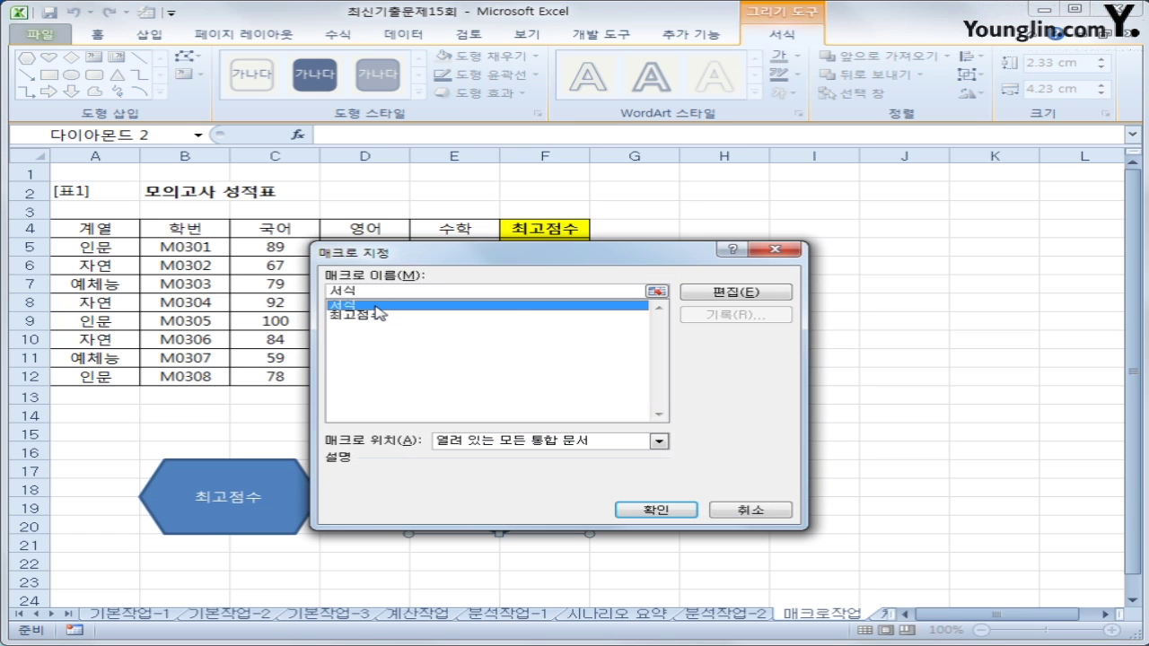
{"action": "left_click", "coordinate": [653, 508]}
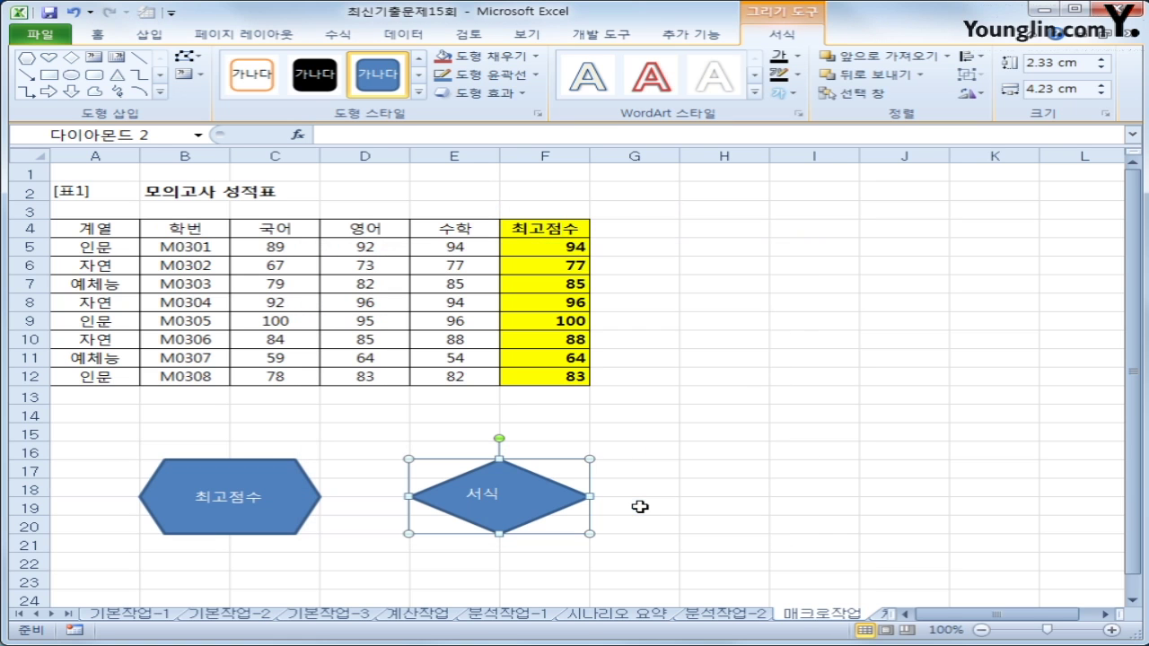
Step: Centre the diamond's text both horizontally and vertically, and return to cell A1
{"action": "left_click", "coordinate": [99, 36]}
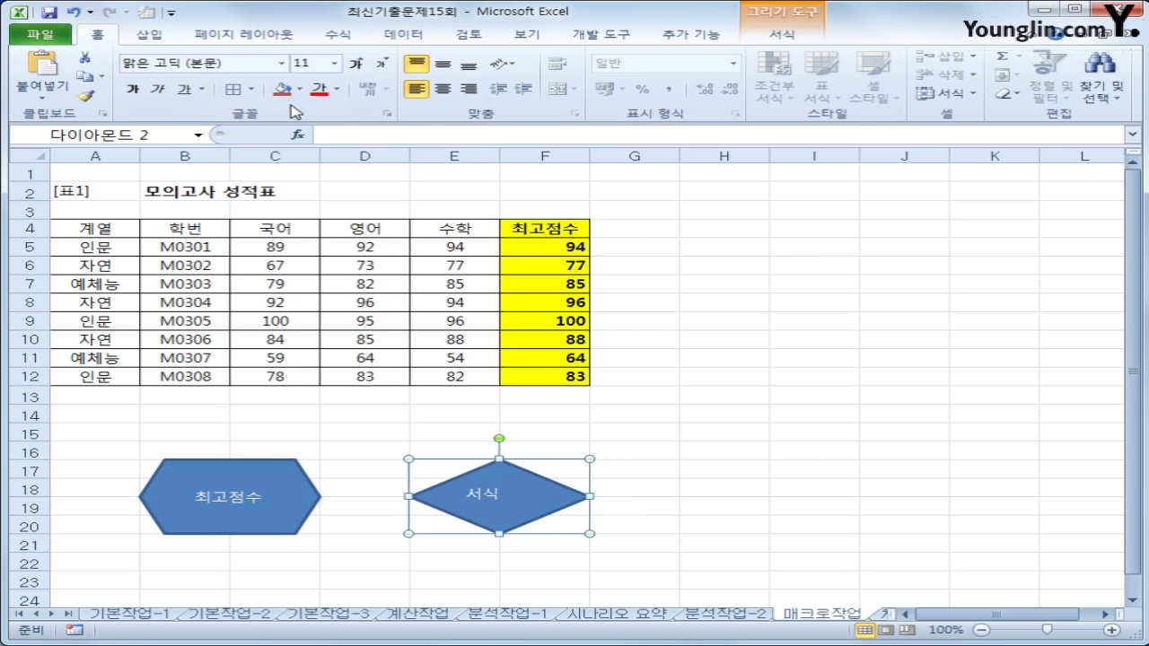
{"action": "left_click", "coordinate": [440, 92]}
{"action": "left_click", "coordinate": [443, 64]}
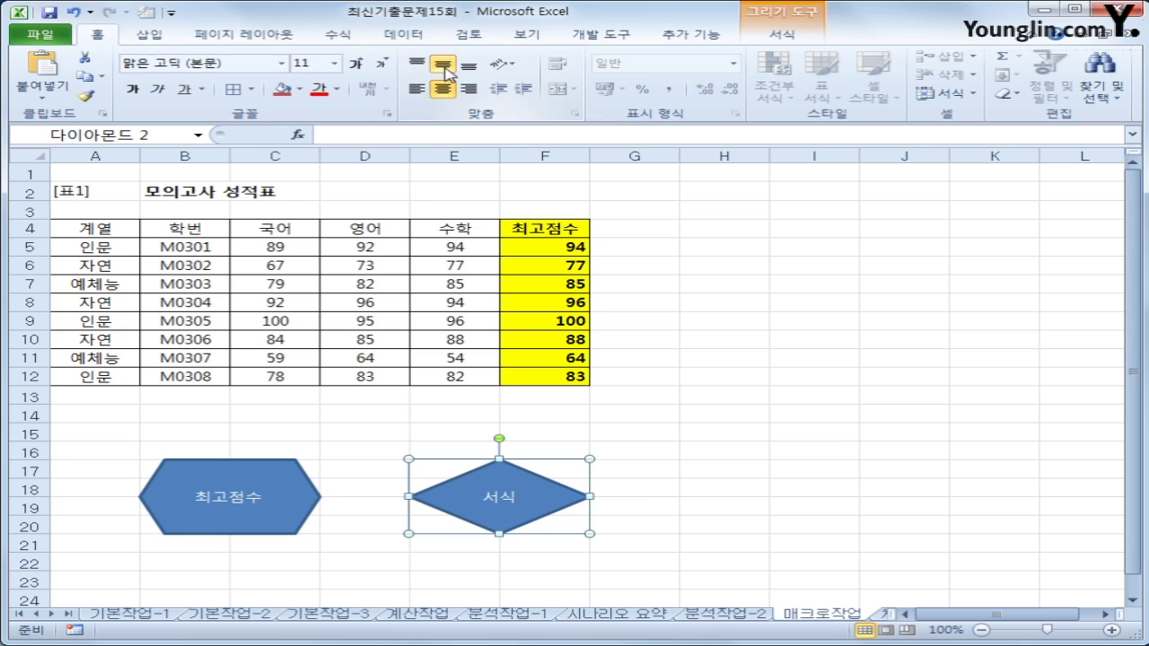
{"action": "left_click", "coordinate": [776, 558]}
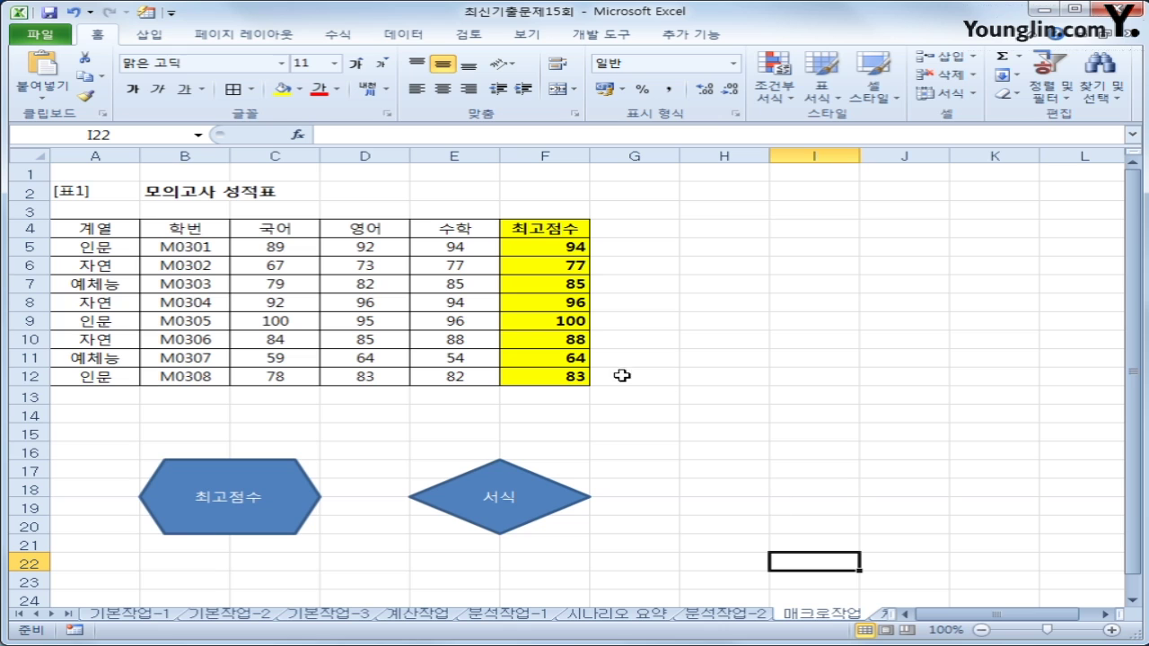
{"action": "key", "text": "ctrl+Home"}
Step: On the 차트작업 sheet, copy the 2017년 data in F3:F9 into the chart as a new series
{"action": "left_click", "coordinate": [884, 615]}
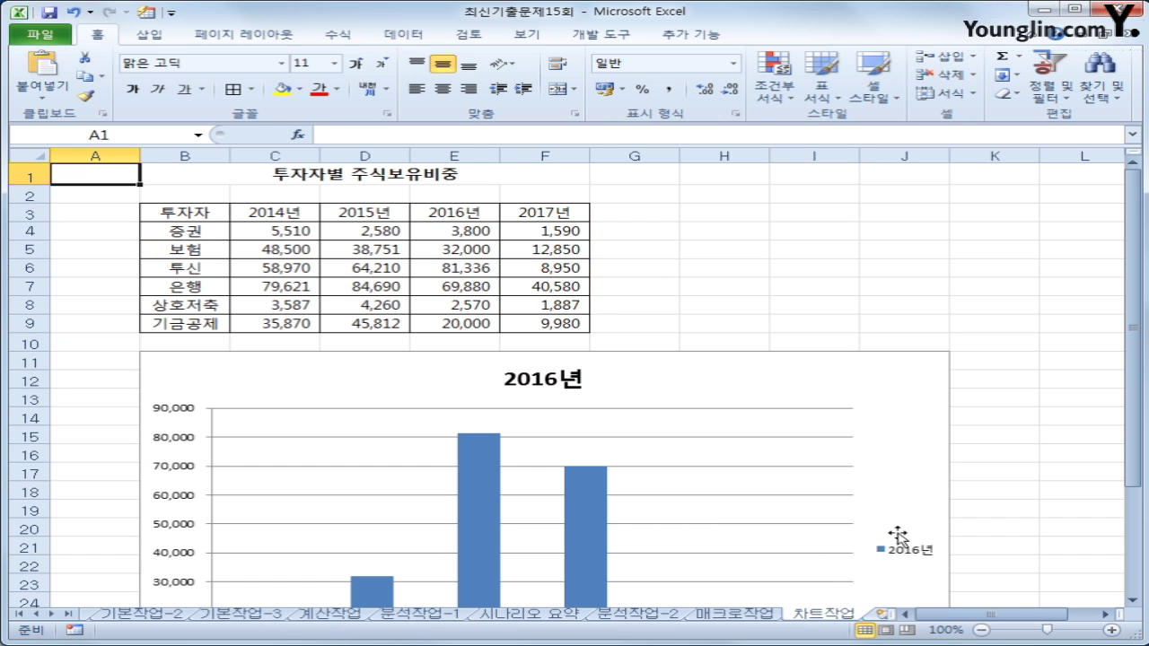
{"action": "left_click", "coordinate": [917, 446]}
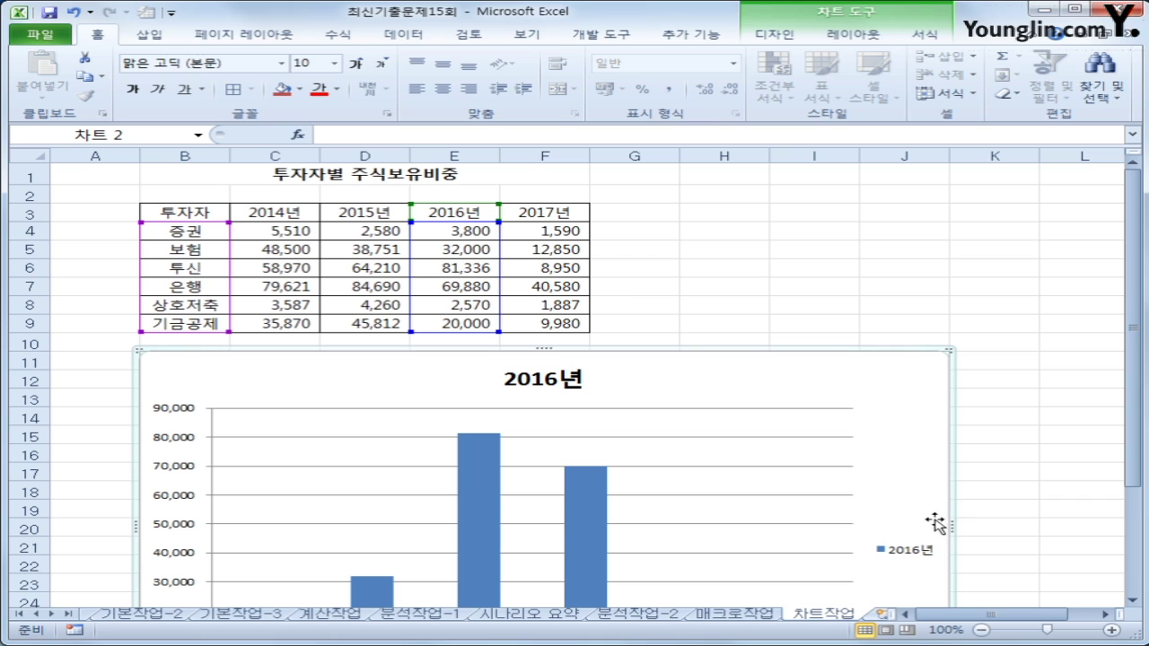
{"action": "left_click_drag", "start_coordinate": [545, 212], "coordinate": [542, 323]}
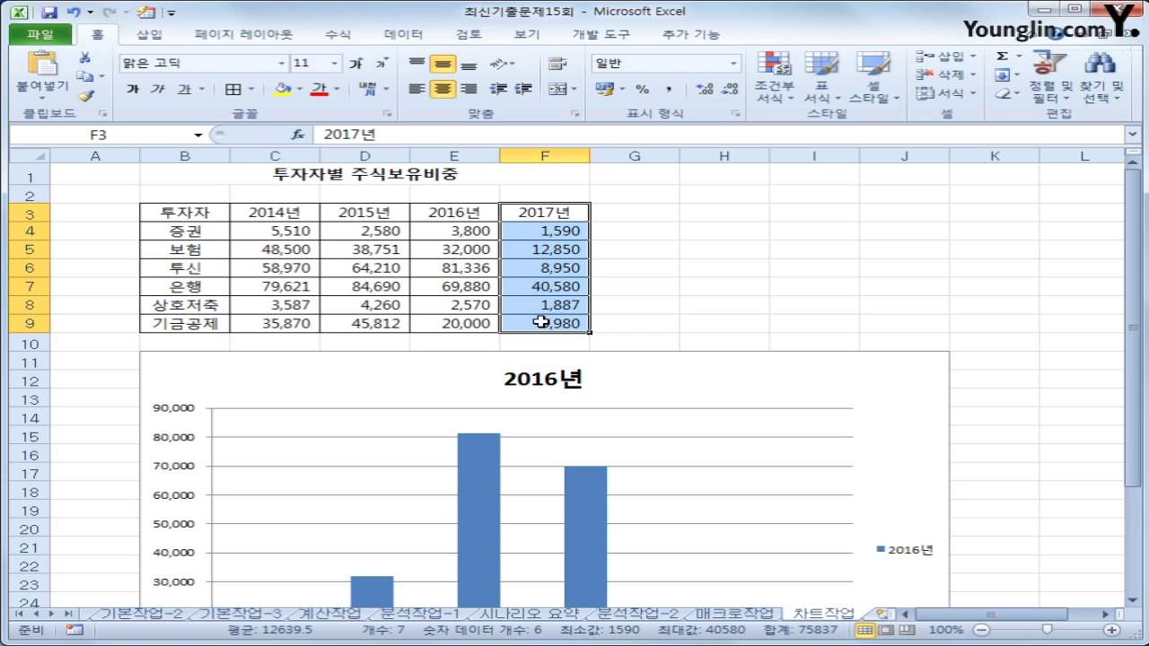
{"action": "key", "text": "ctrl+c"}
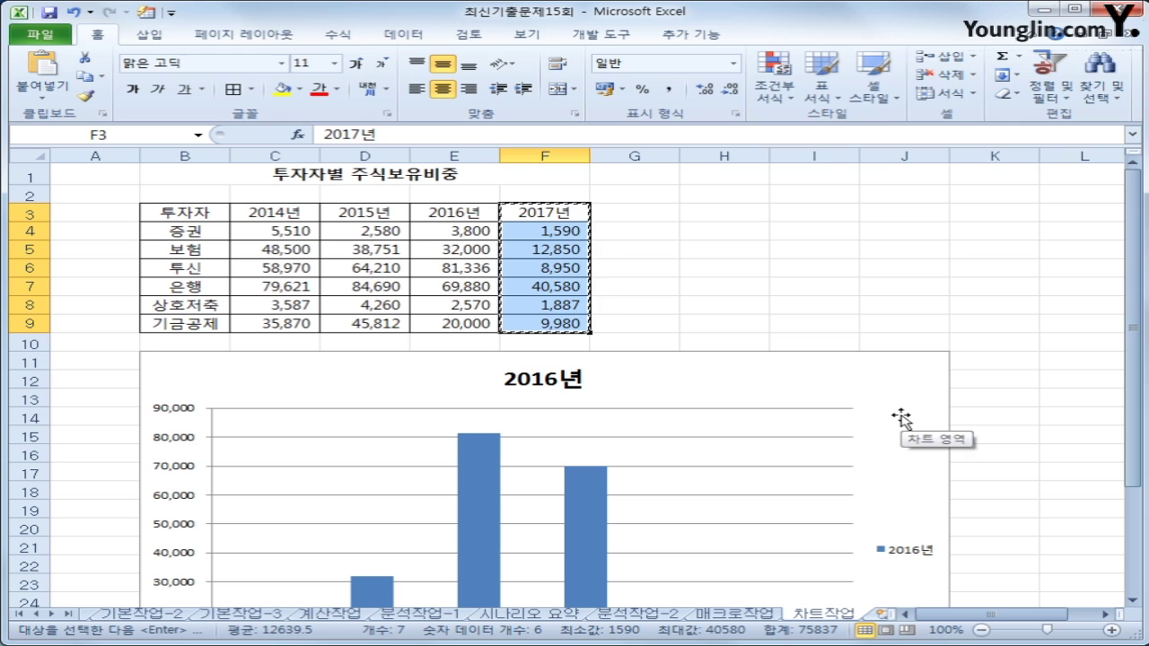
{"action": "left_click", "coordinate": [901, 419]}
{"action": "key", "text": "ctrl+v"}
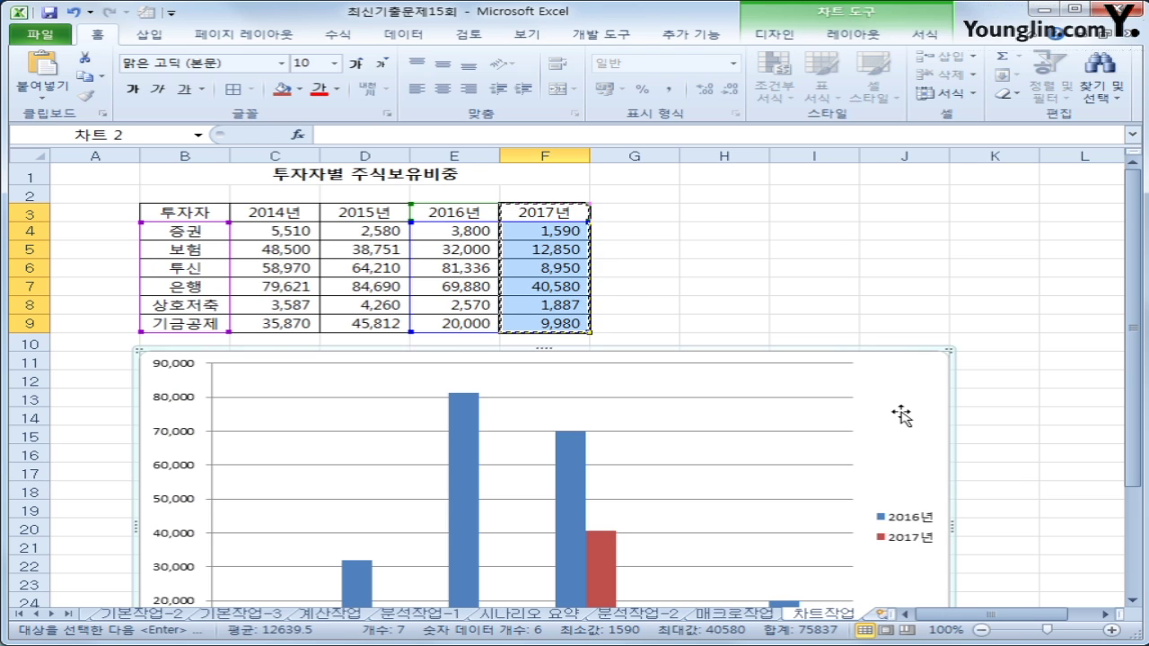
Step: Change the whole chart's type to a line chart with markers
{"action": "key", "text": "shift+F10"}
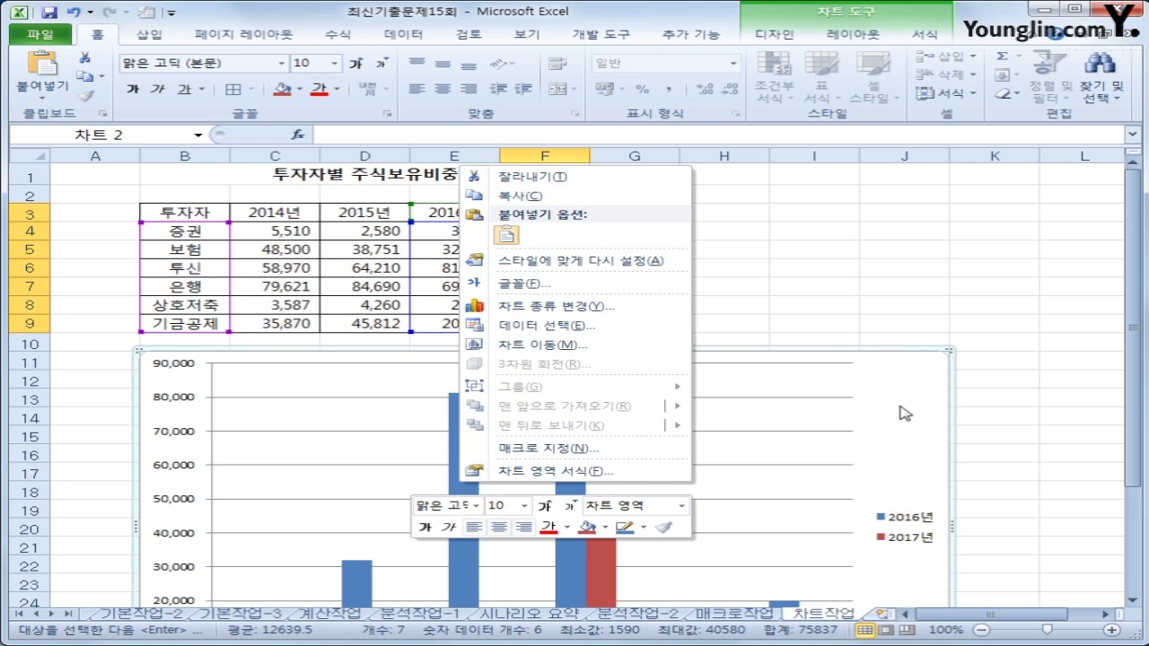
{"action": "left_click", "coordinate": [622, 316]}
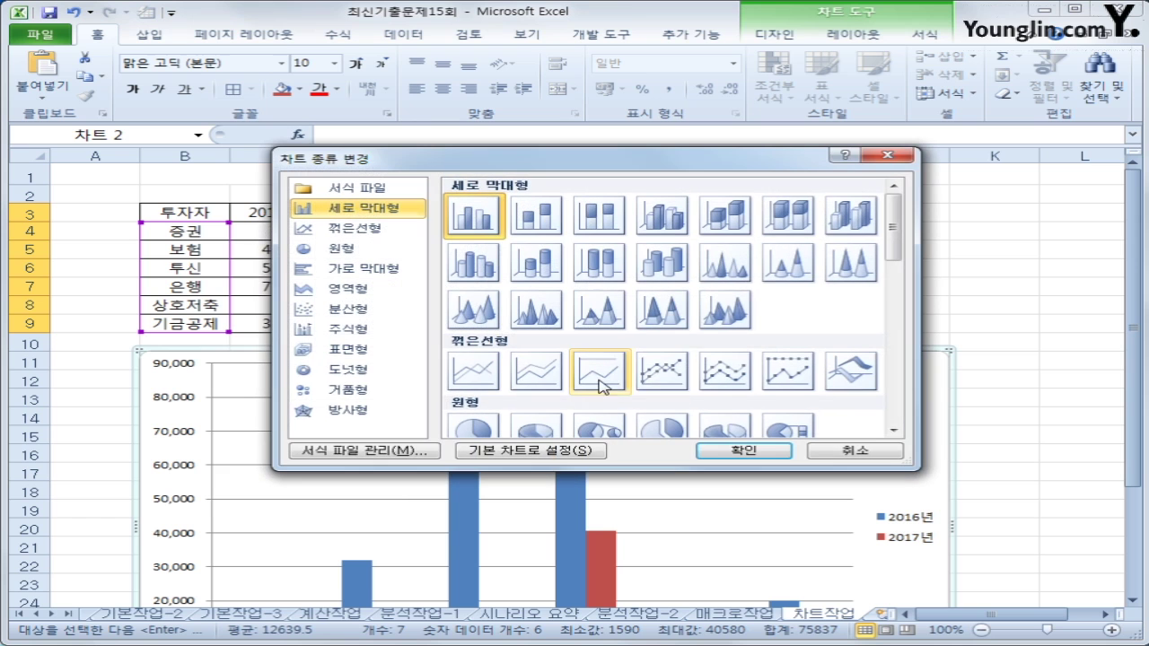
{"action": "left_click", "coordinate": [664, 384]}
{"action": "left_click", "coordinate": [753, 450]}
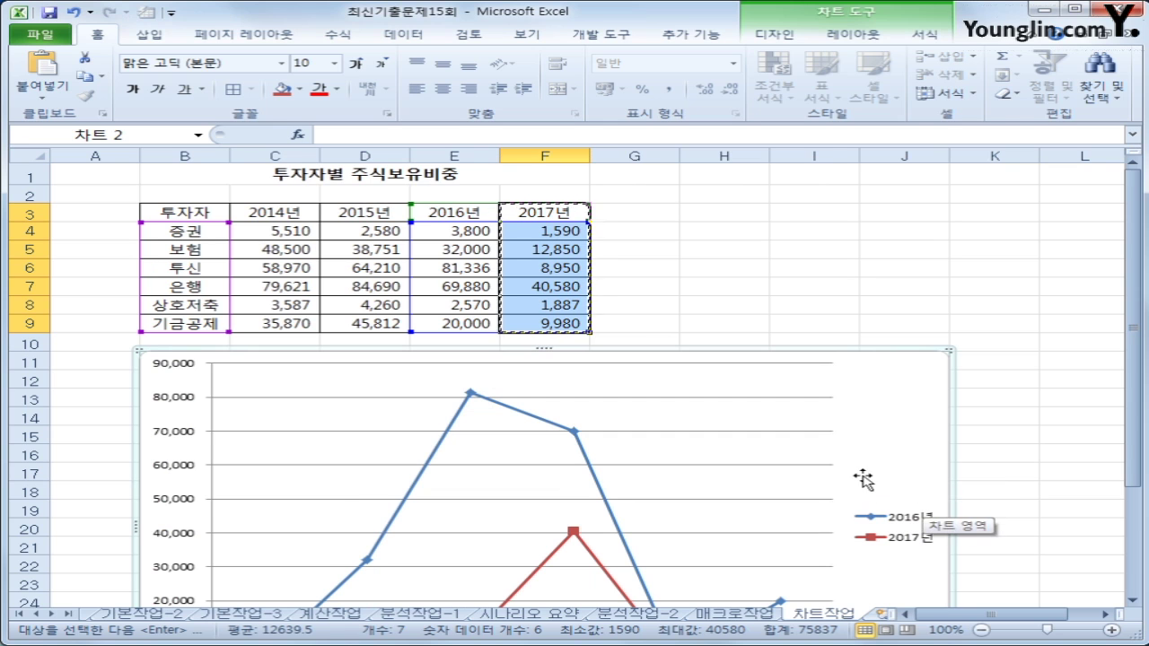
Step: Add a title above the chart and start entering its text, 투자자별 주식보유
{"action": "left_click", "coordinate": [853, 36]}
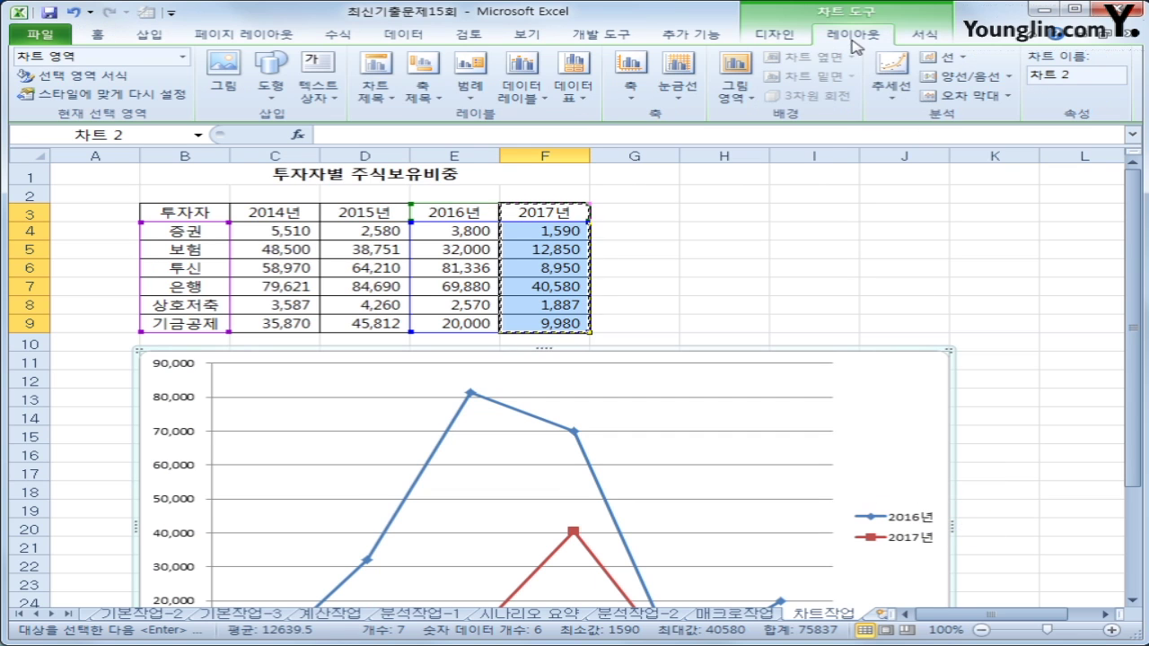
{"action": "left_click", "coordinate": [375, 83]}
{"action": "left_click", "coordinate": [437, 222]}
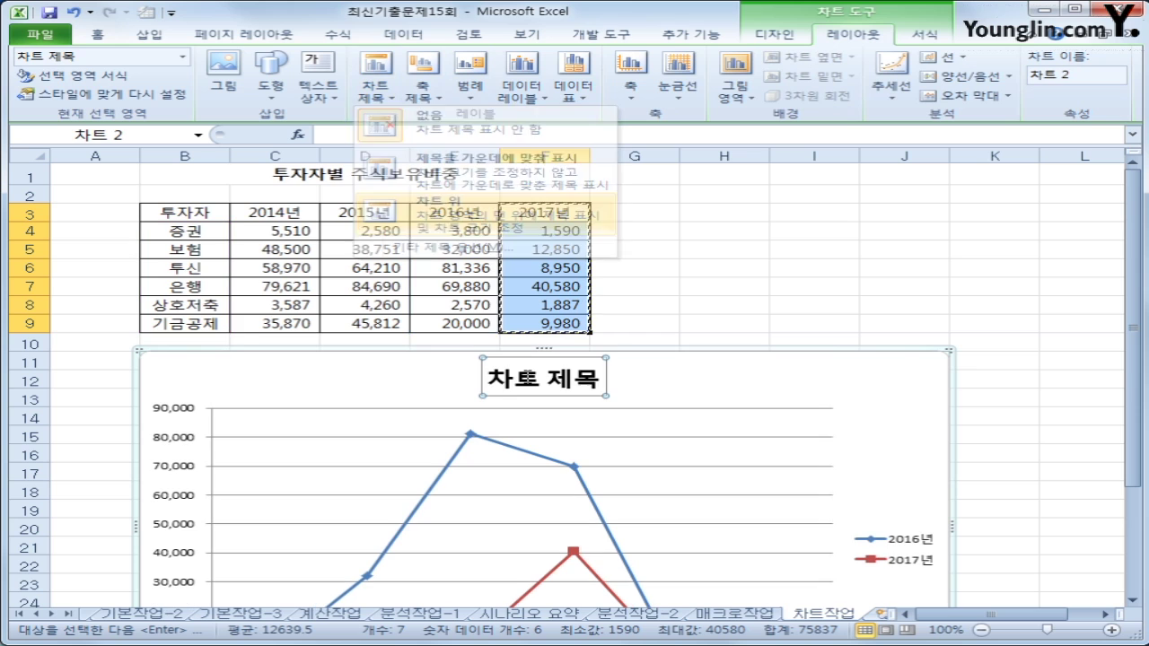
{"action": "left_click_drag", "start_coordinate": [490, 378], "coordinate": [597, 382]}
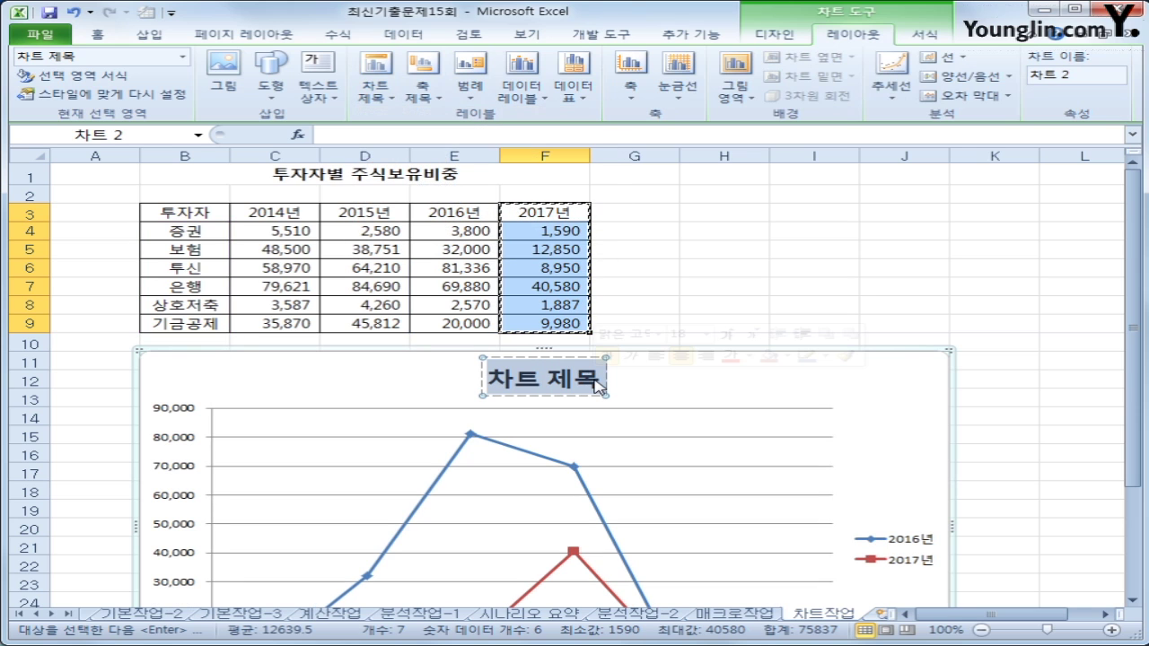
{"action": "type", "text": "투자"}
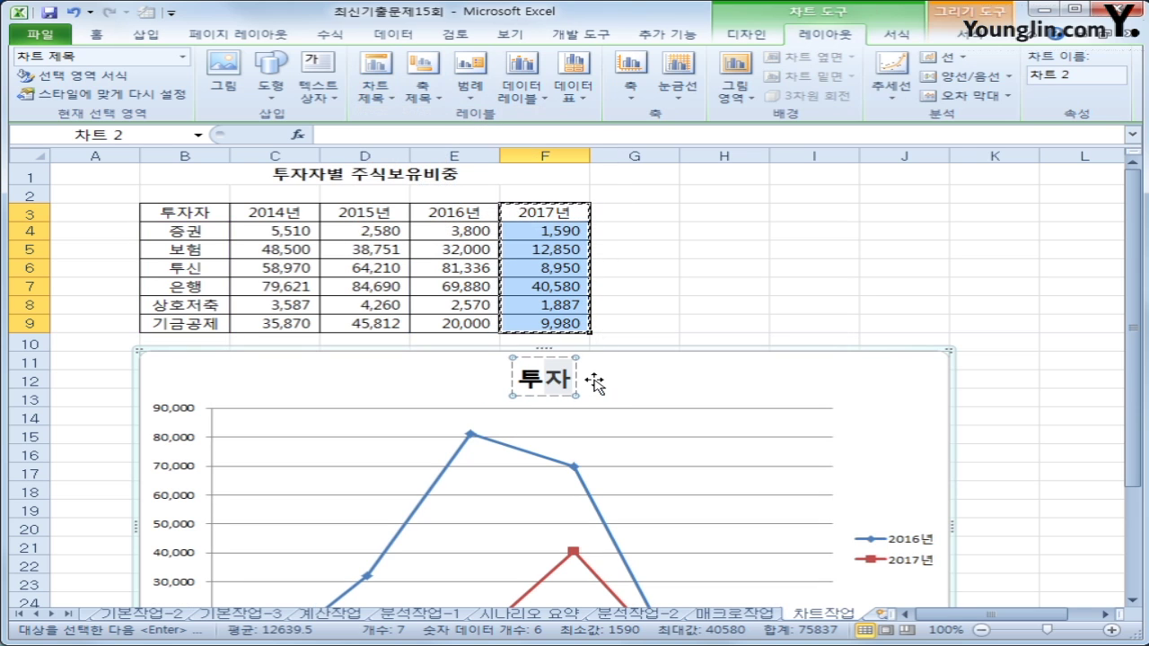
{"action": "type", "text": "자별주식"}
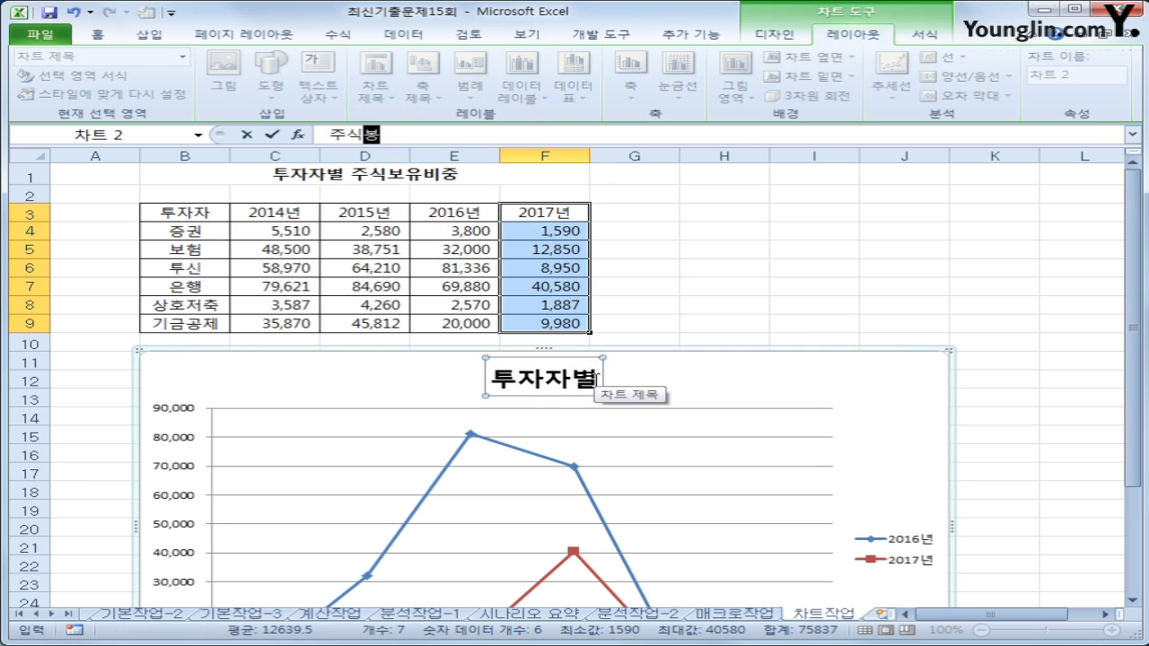
{"action": "type", "text": "보유"}
{"action": "key", "text": "Return"}
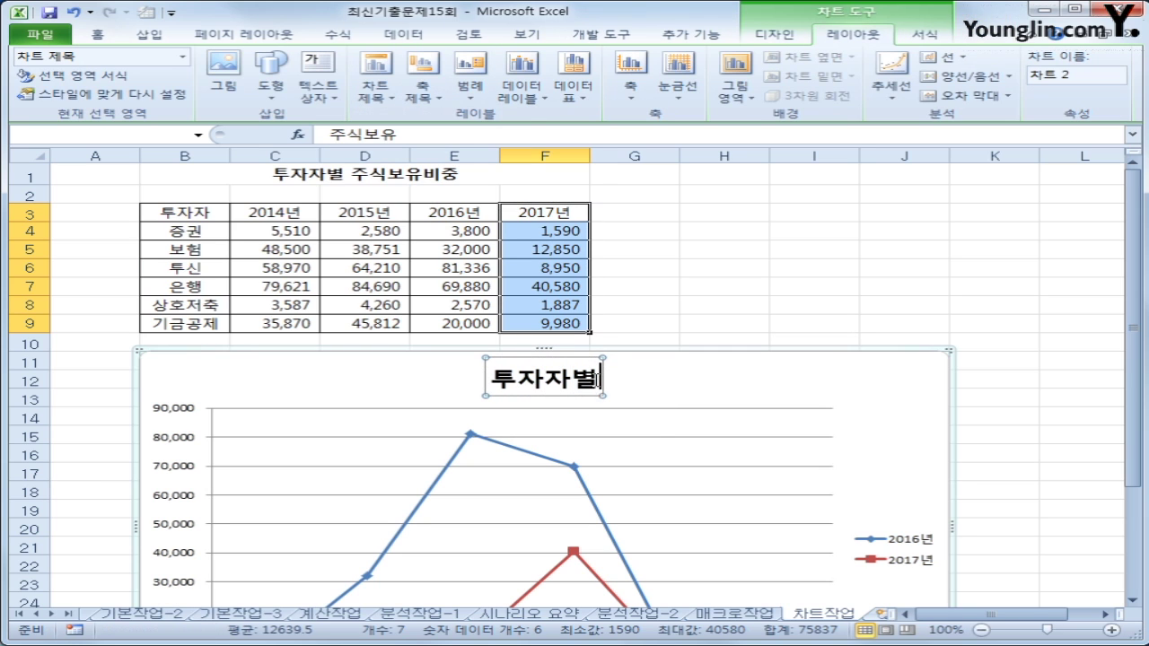
Step: Correct and complete the chart title's text so it reads 투자자별 주식보유비중
{"action": "type", "text": "트 주식보유"}
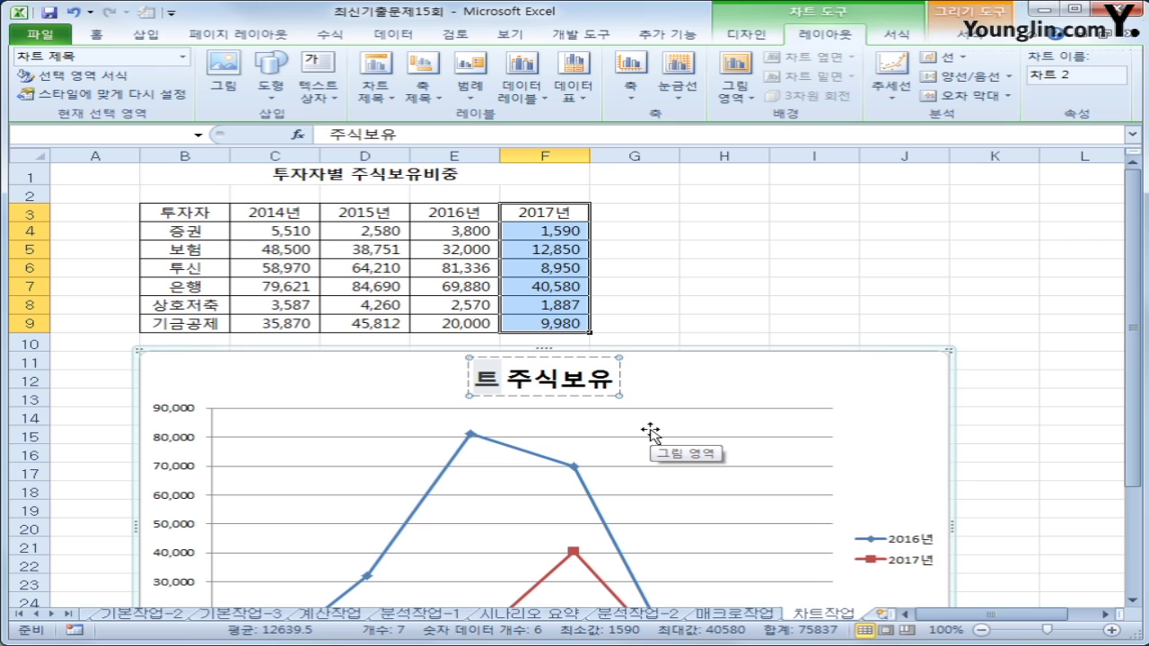
{"action": "type", "text": "ㅜ자"}
{"action": "key", "text": "BackSpace"}
{"action": "key", "text": "BackSpace"}
{"action": "key", "text": "BackSpace"}
{"action": "key", "text": "BackSpace"}
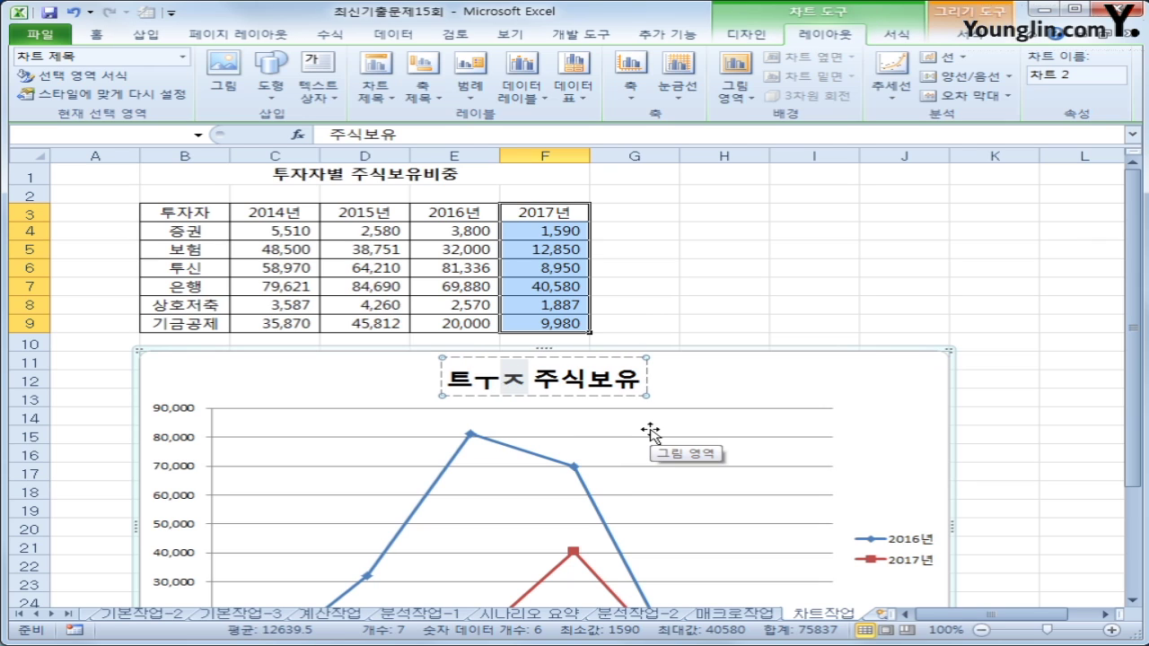
{"action": "type", "text": "투자자별"}
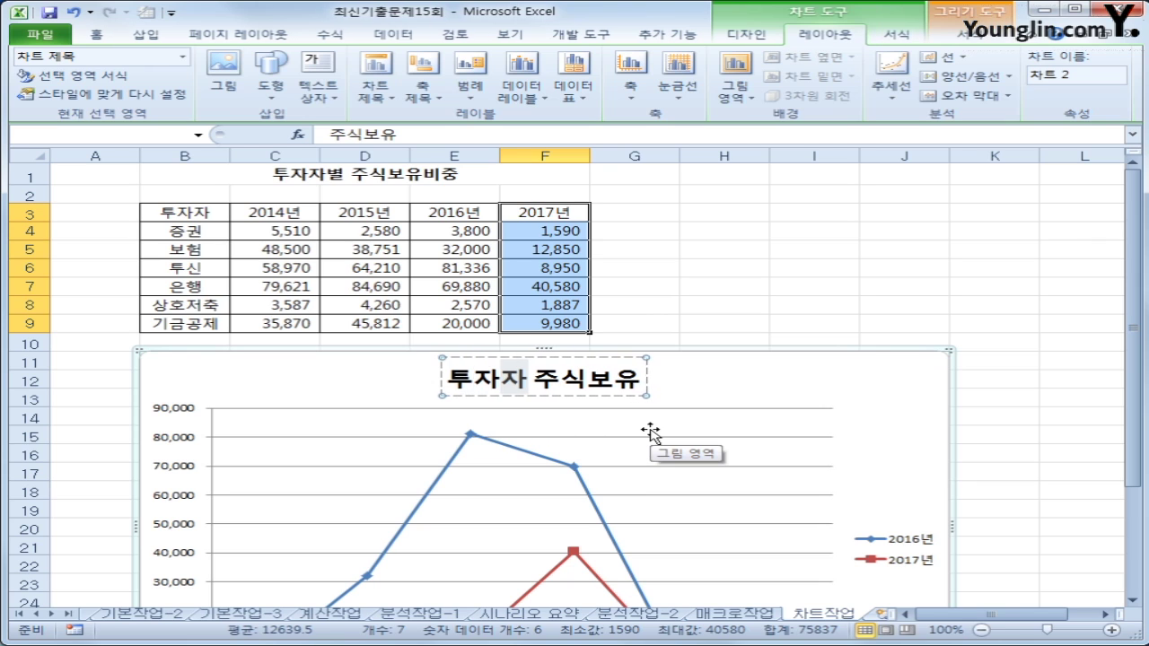
{"action": "key", "text": "End"}
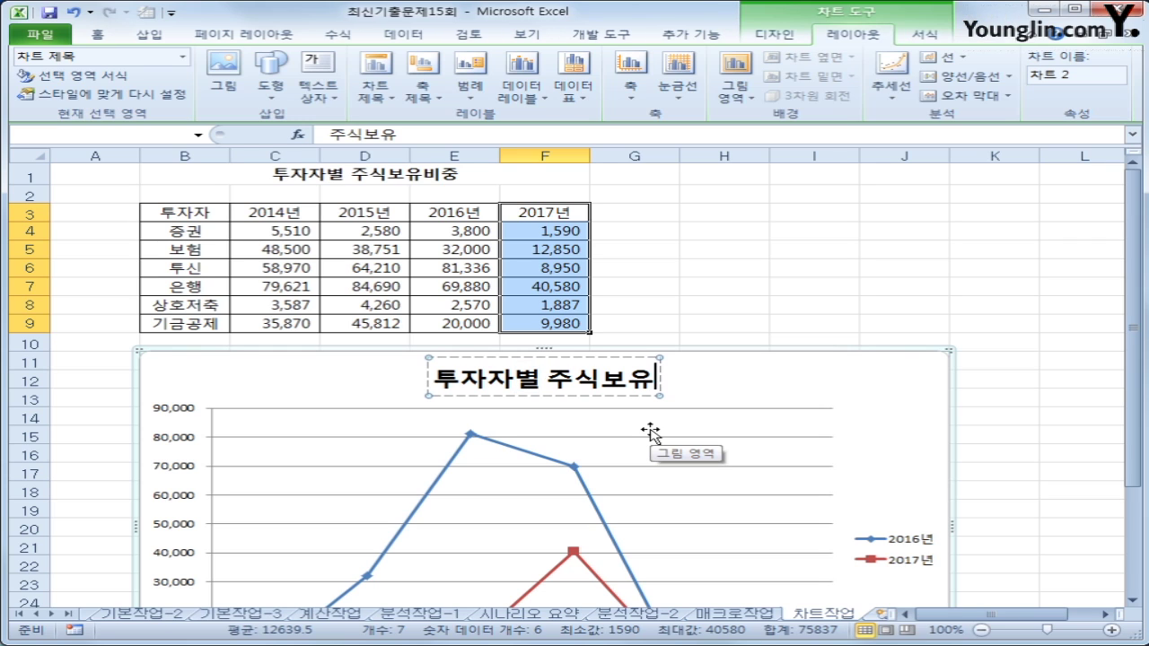
{"action": "type", "text": "비중"}
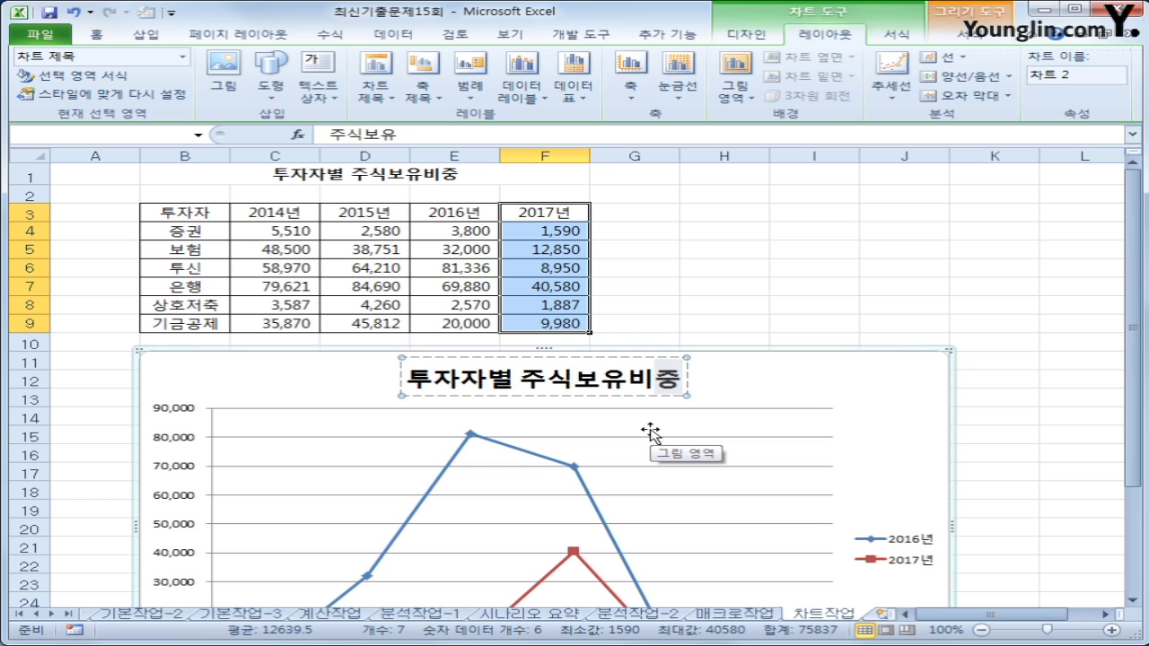
Step: Set the chart title's font to 굴림
{"action": "left_click", "coordinate": [636, 362]}
{"action": "right_click", "coordinate": [637, 365]}
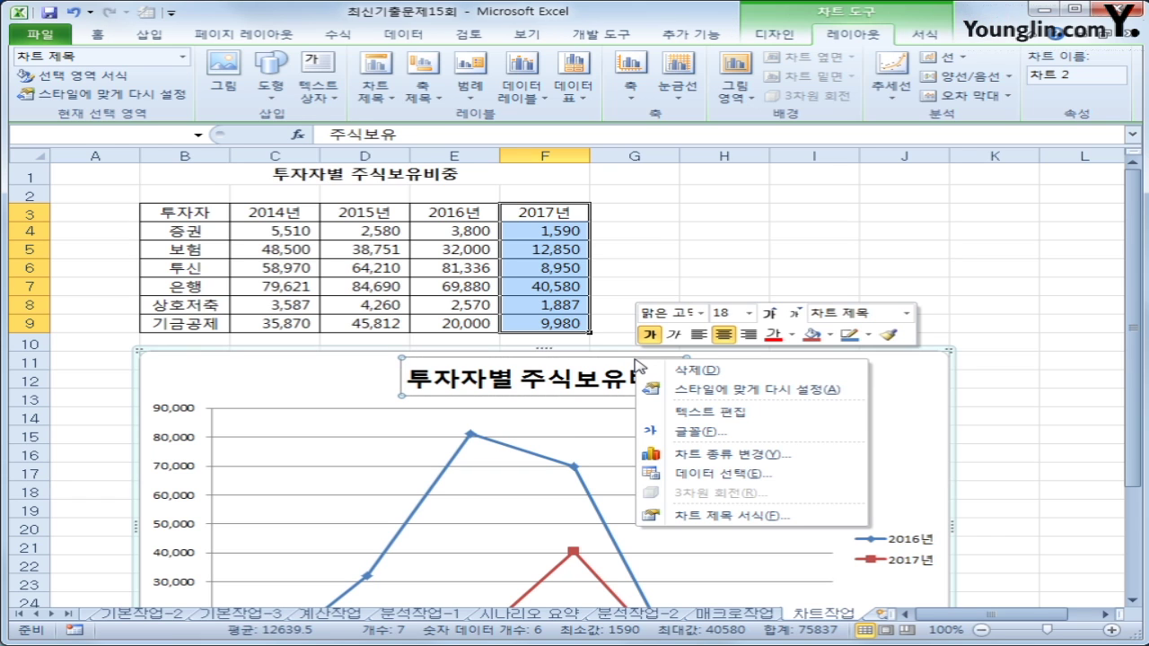
{"action": "left_click", "coordinate": [700, 313]}
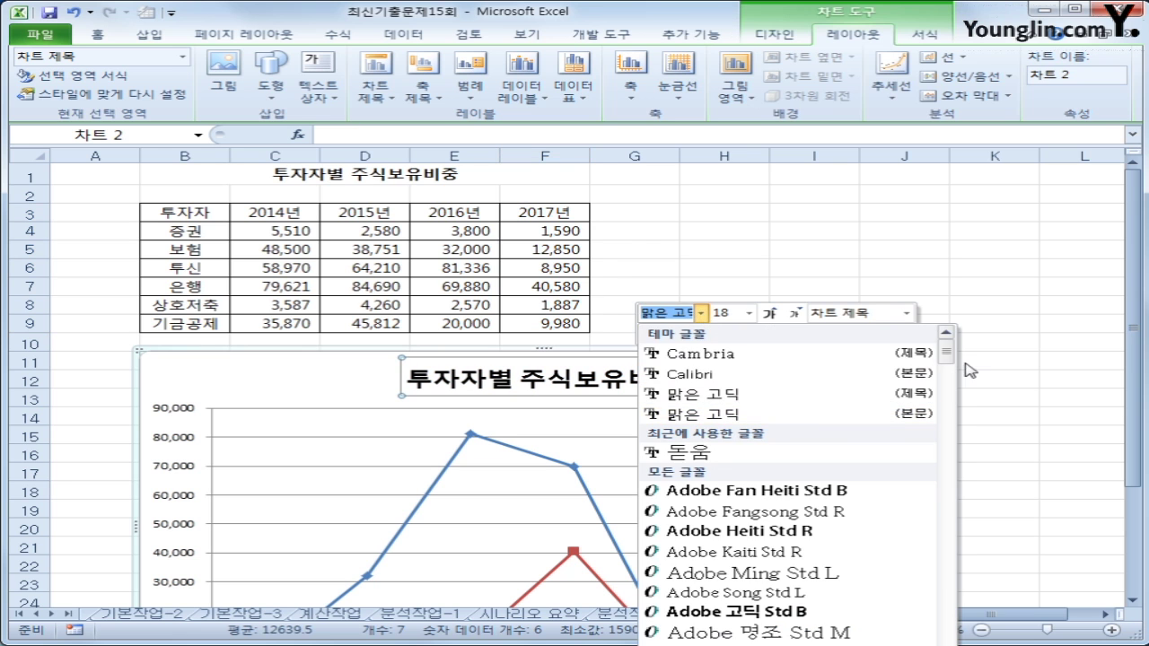
{"action": "left_click_drag", "start_coordinate": [949, 357], "coordinate": [943, 456]}
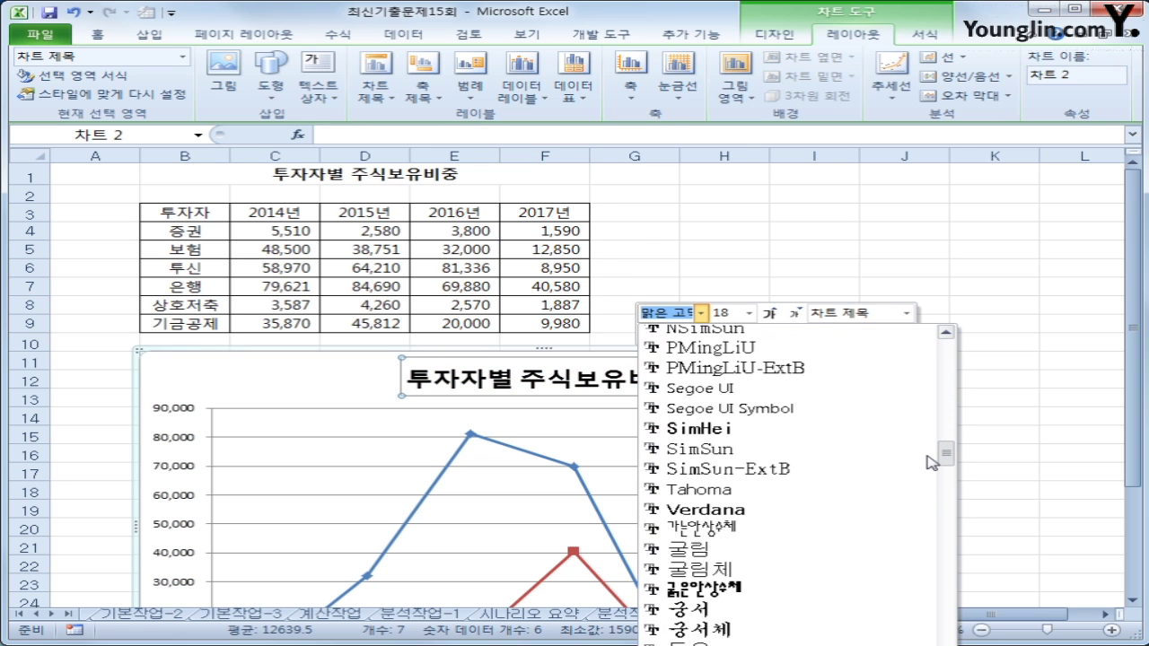
{"action": "left_click", "coordinate": [808, 557]}
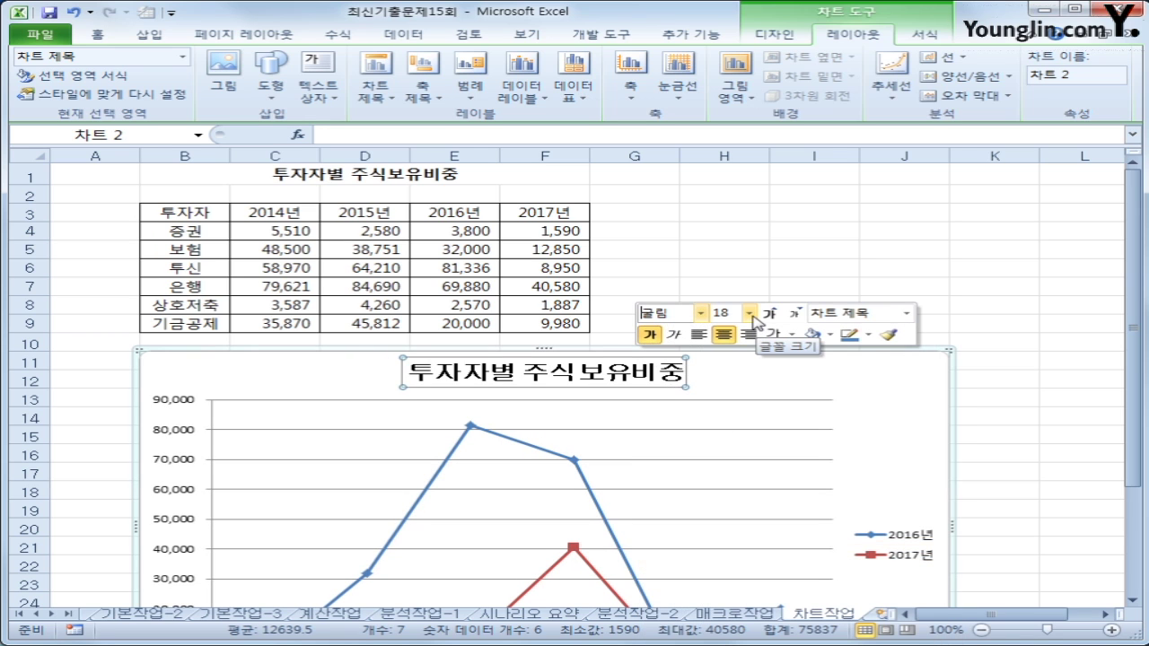
Step: Change the chart title's font to 바탕체
{"action": "left_click", "coordinate": [699, 313]}
{"action": "left_click_drag", "start_coordinate": [947, 355], "coordinate": [947, 487]}
{"action": "left_click", "coordinate": [827, 458]}
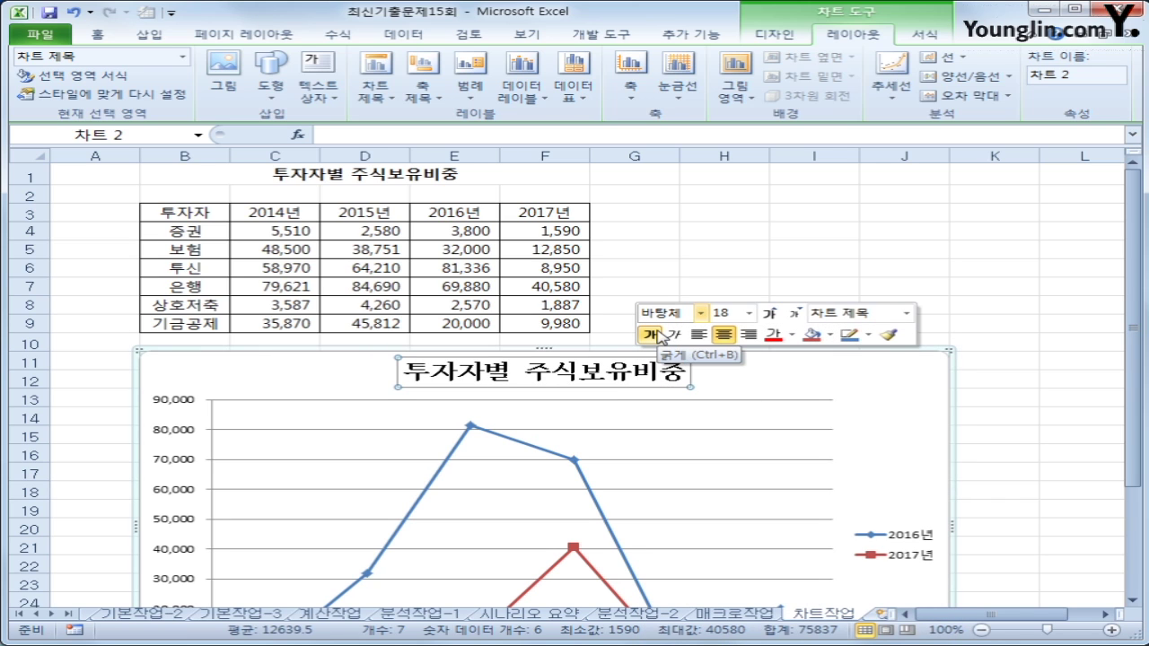
Step: Set the horizontal category axis labels to the 굴림 font at size 10
{"action": "scroll", "coordinate": [898, 449], "scroll_direction": "down", "scroll_amount": 3}
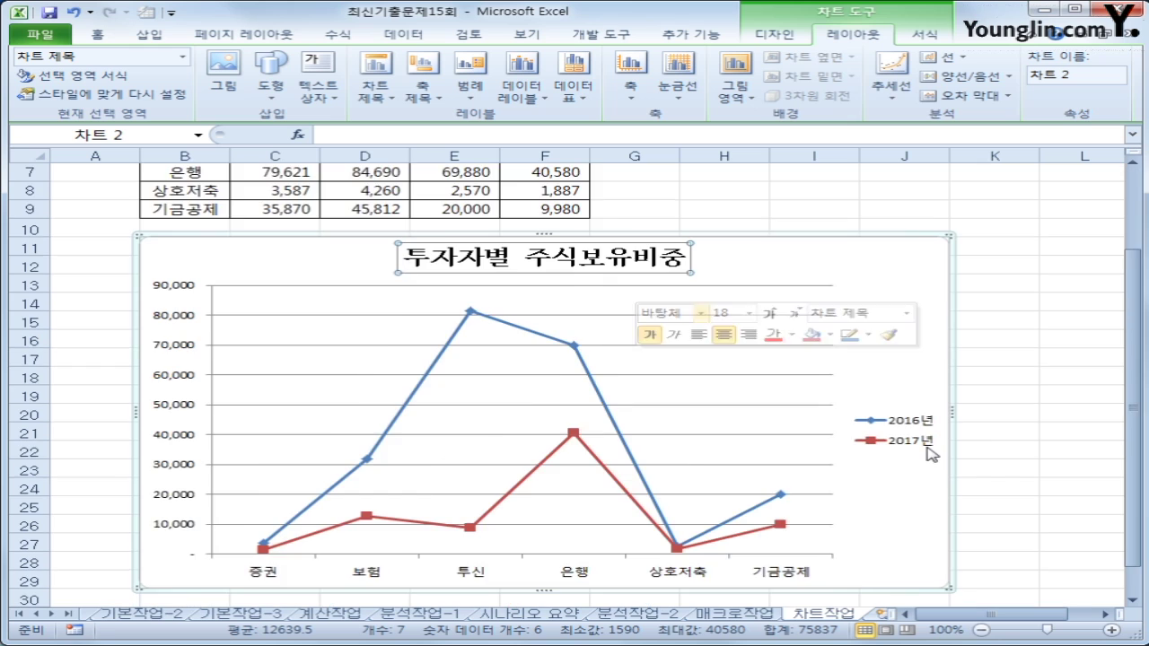
{"action": "left_click", "coordinate": [696, 519]}
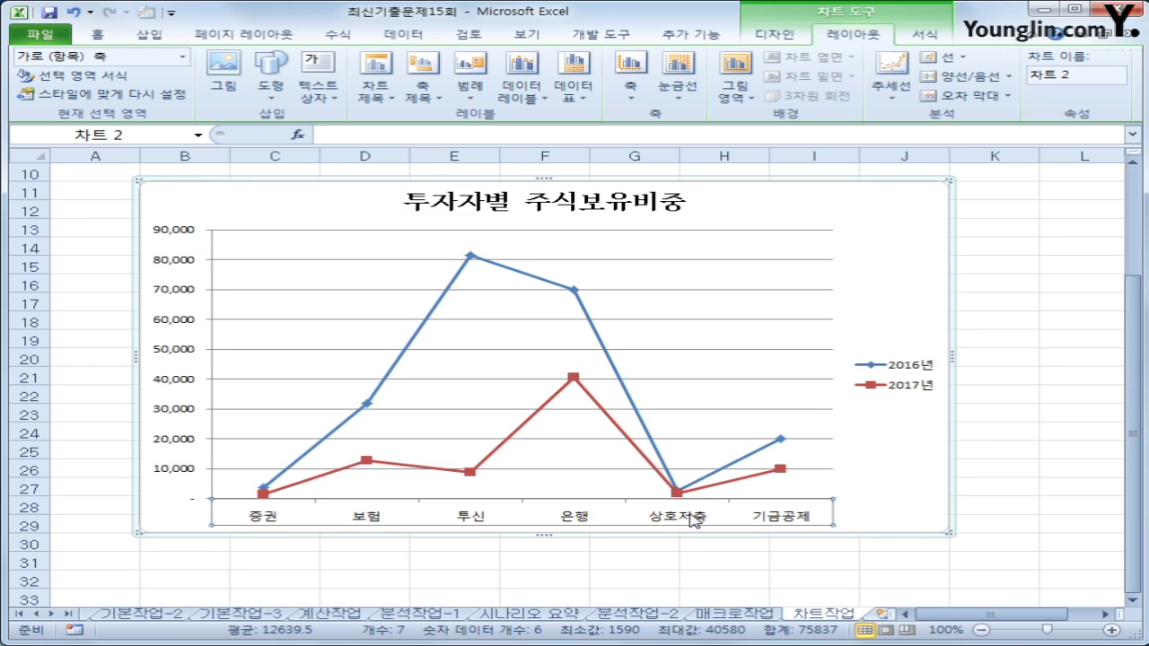
{"action": "right_click", "coordinate": [696, 521]}
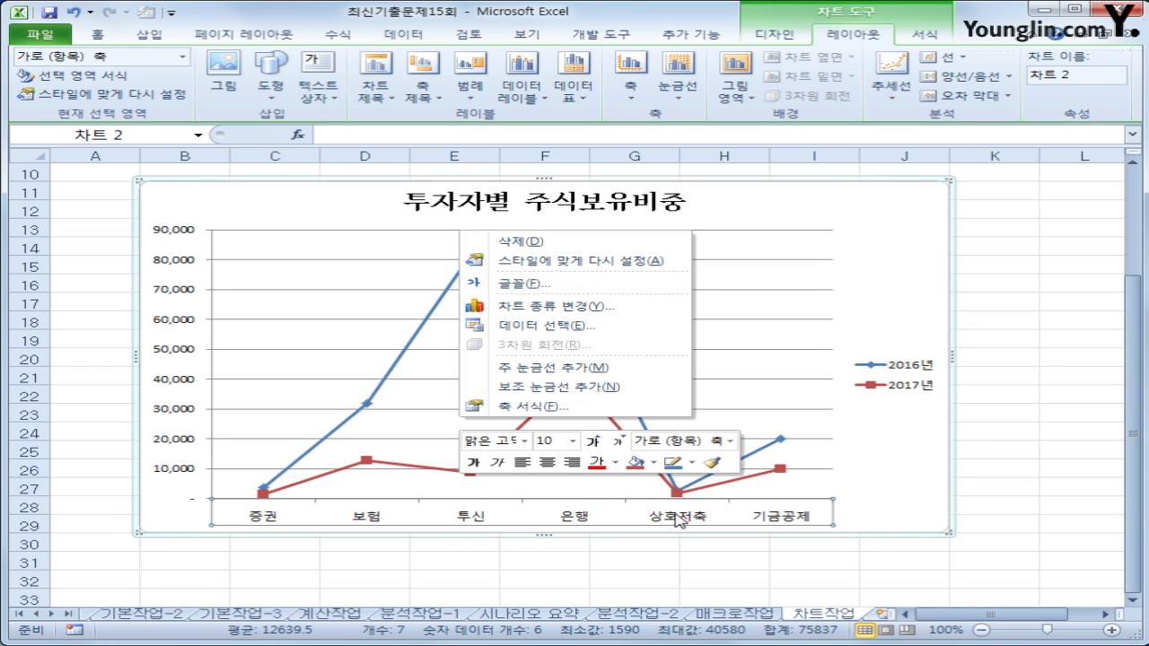
{"action": "left_click", "coordinate": [524, 441]}
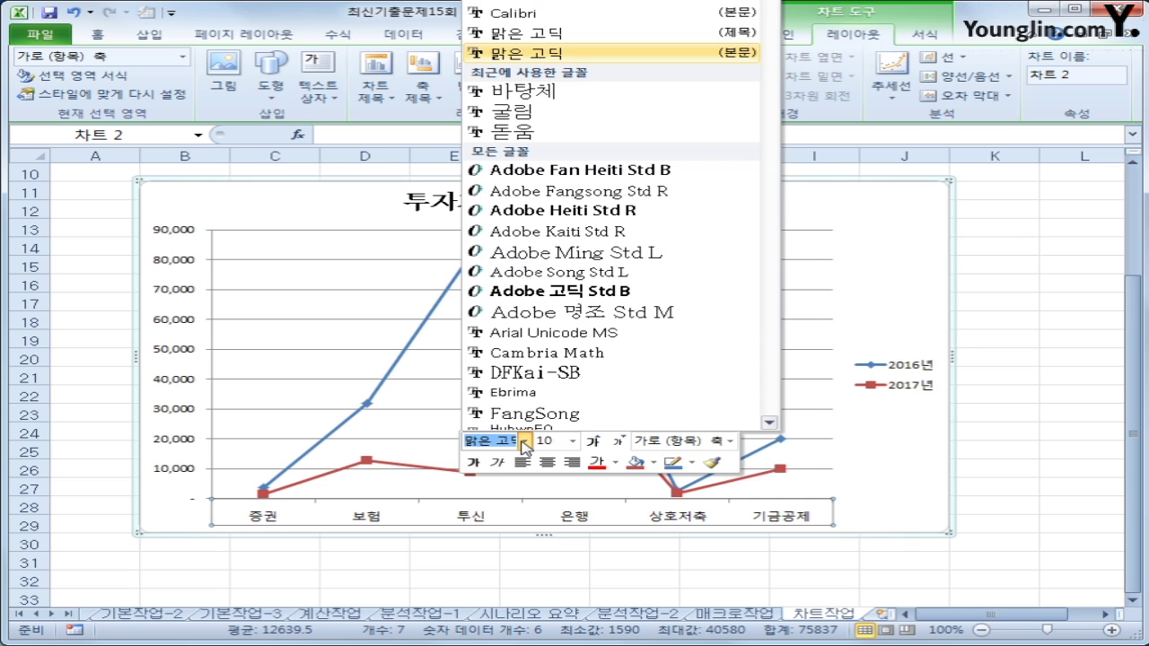
{"action": "left_click", "coordinate": [584, 114]}
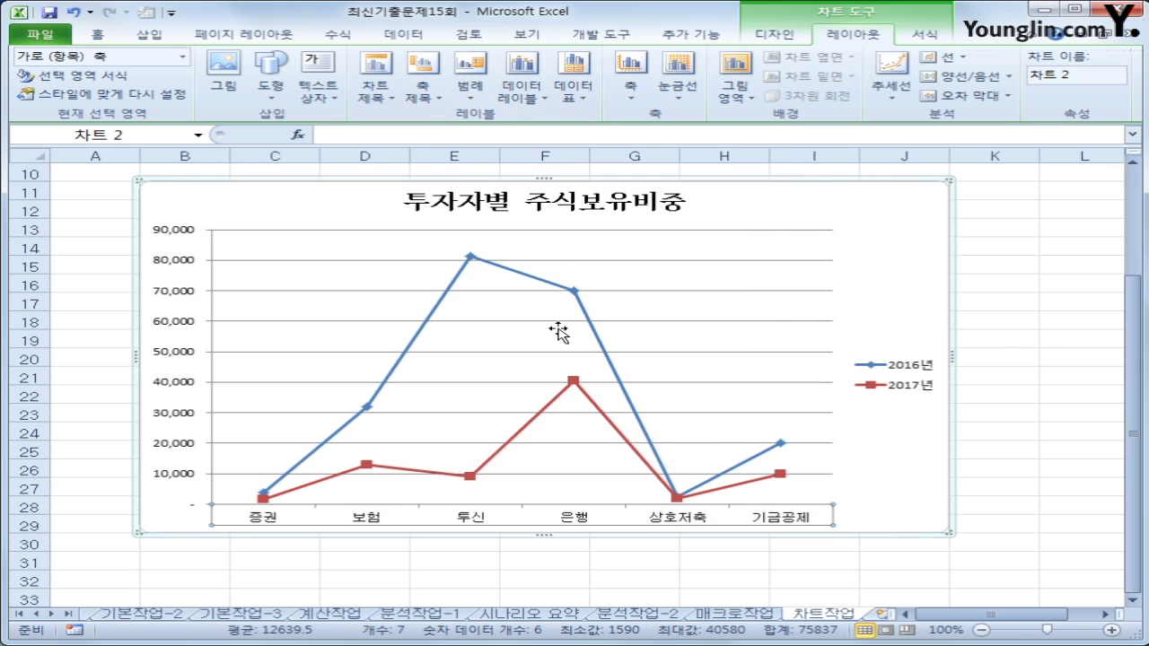
{"action": "right_click", "coordinate": [579, 519]}
{"action": "left_click", "coordinate": [571, 440]}
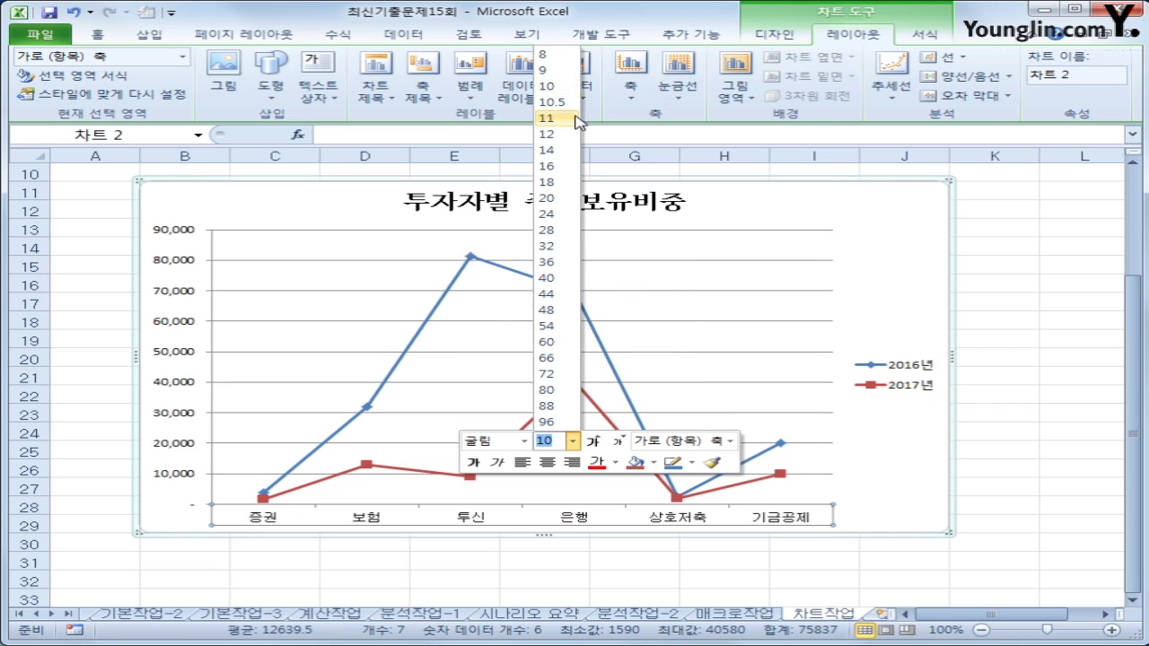
{"action": "left_click", "coordinate": [550, 86]}
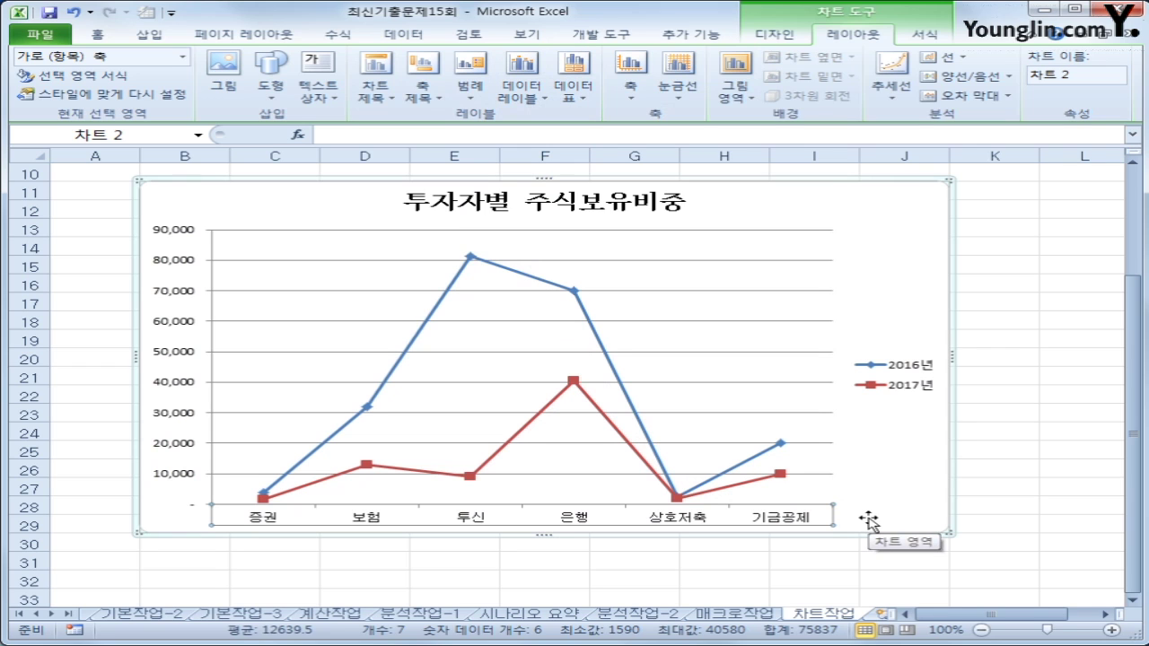
Step: Add a data label to only the 투신 point of the 2016년 series
{"action": "left_click", "coordinate": [471, 259]}
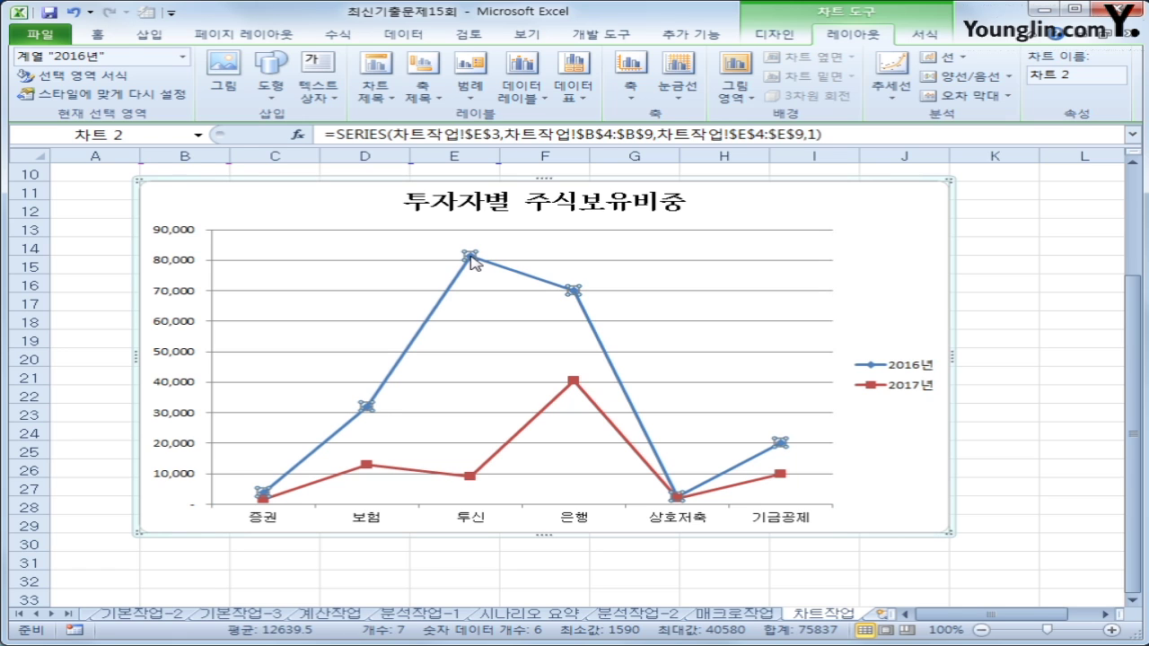
{"action": "left_click", "coordinate": [470, 259]}
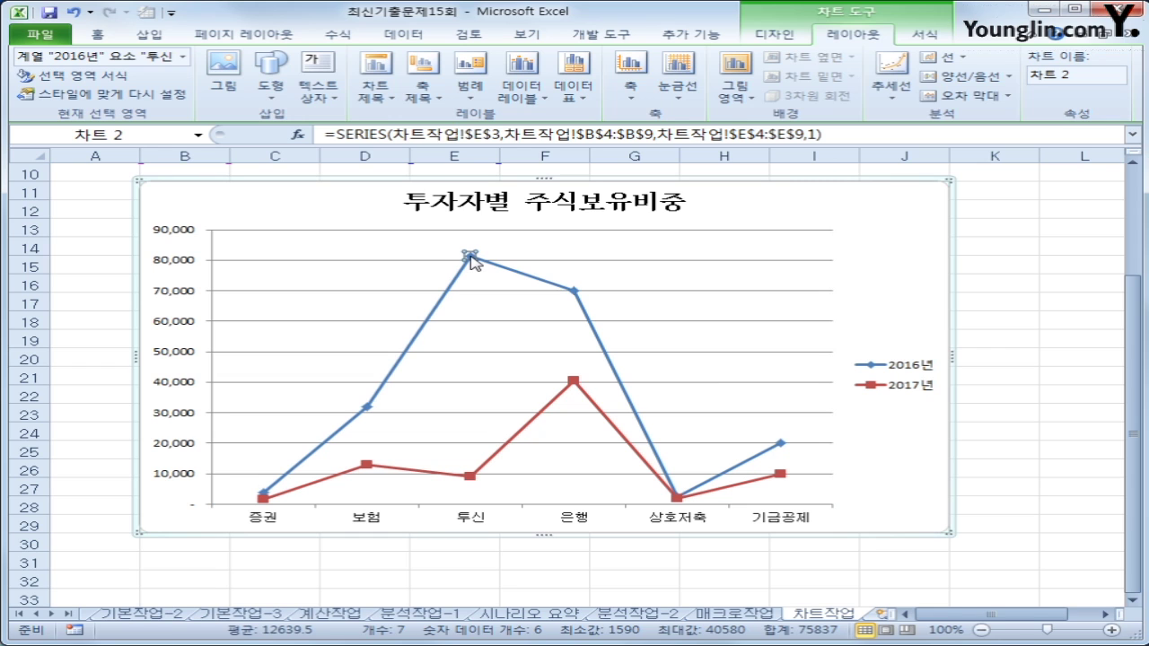
{"action": "right_click", "coordinate": [471, 260]}
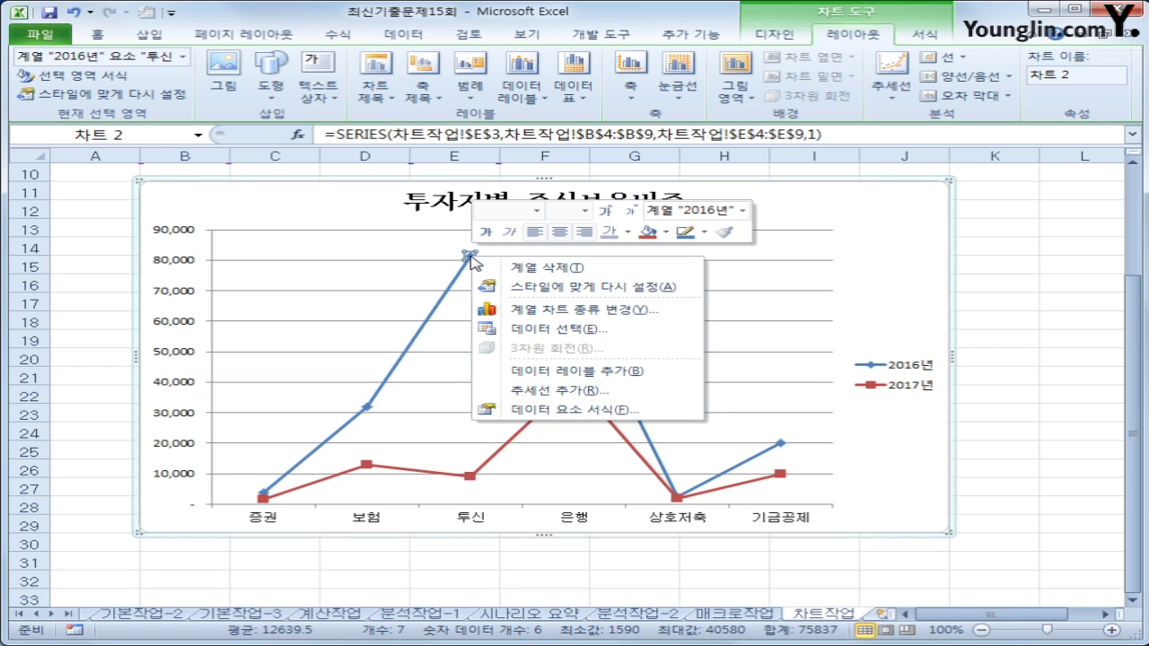
{"action": "left_click", "coordinate": [650, 371]}
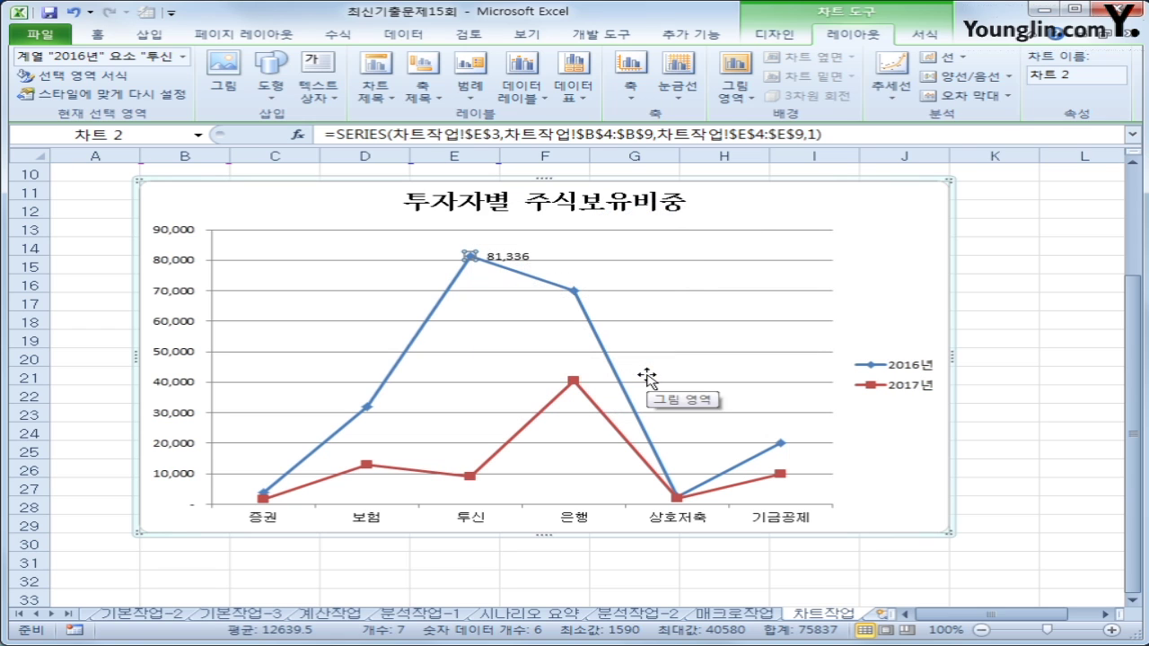
Step: Colour the 투신 data label's text in the standard red
{"action": "left_click", "coordinate": [513, 257]}
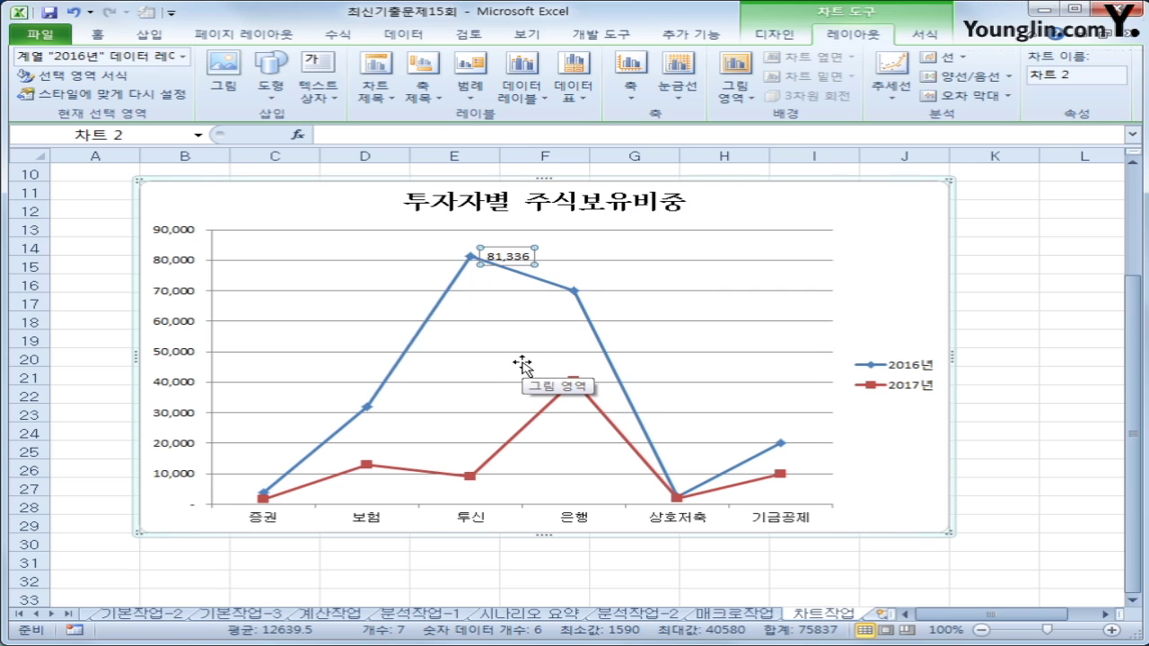
{"action": "right_click", "coordinate": [524, 265]}
{"action": "left_click", "coordinate": [659, 235]}
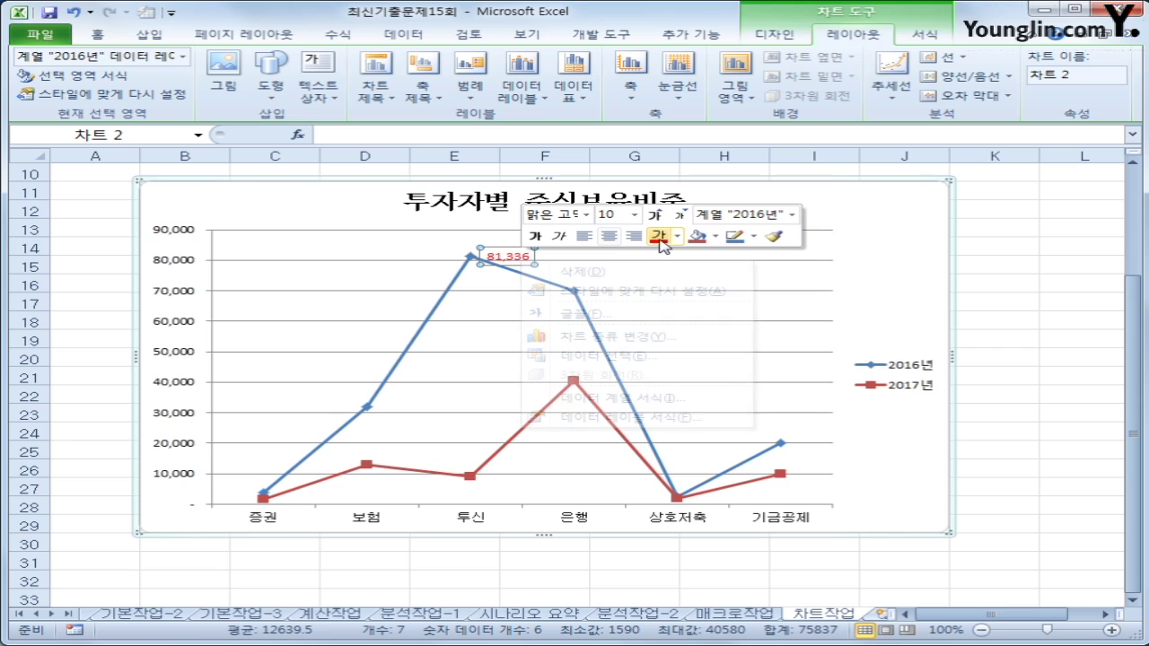
{"action": "left_click", "coordinate": [677, 235]}
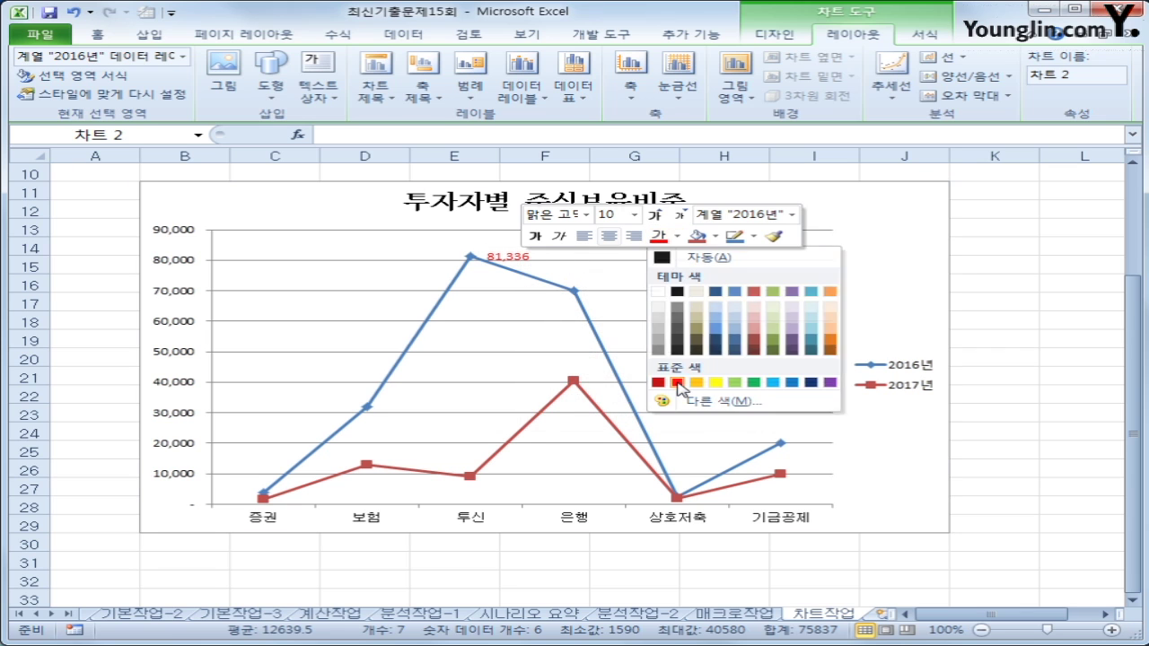
{"action": "left_click", "coordinate": [677, 384]}
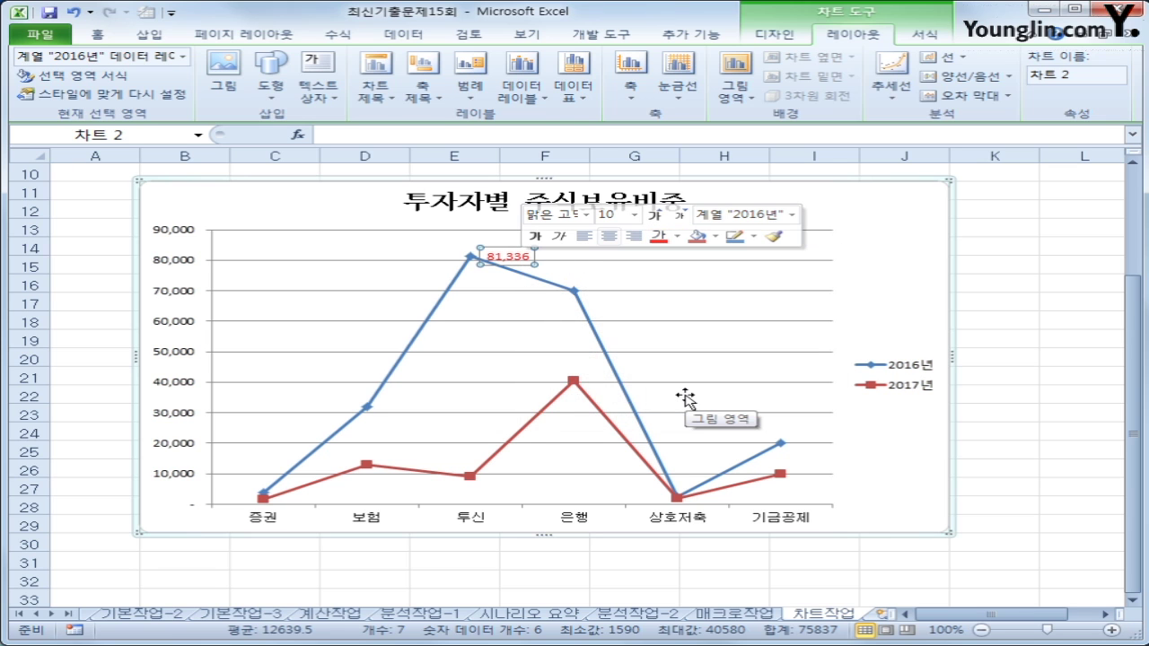
Step: Give the chart area's border rounded corners (둥근 모서리)
{"action": "left_click", "coordinate": [865, 220]}
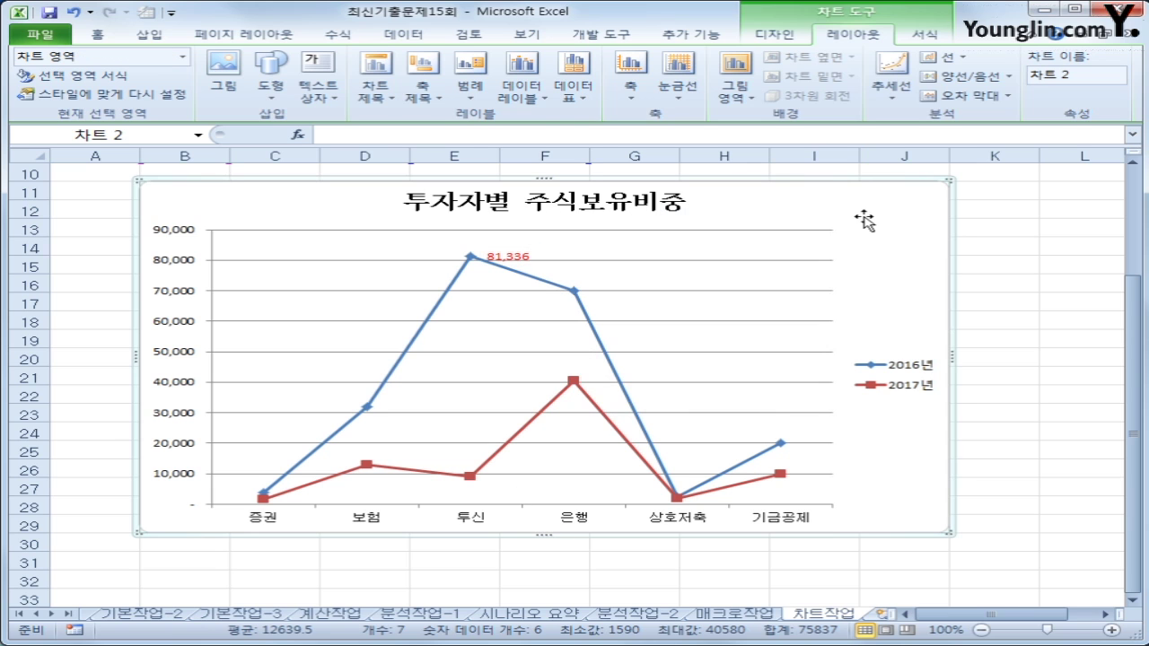
{"action": "key", "text": "shift+F10"}
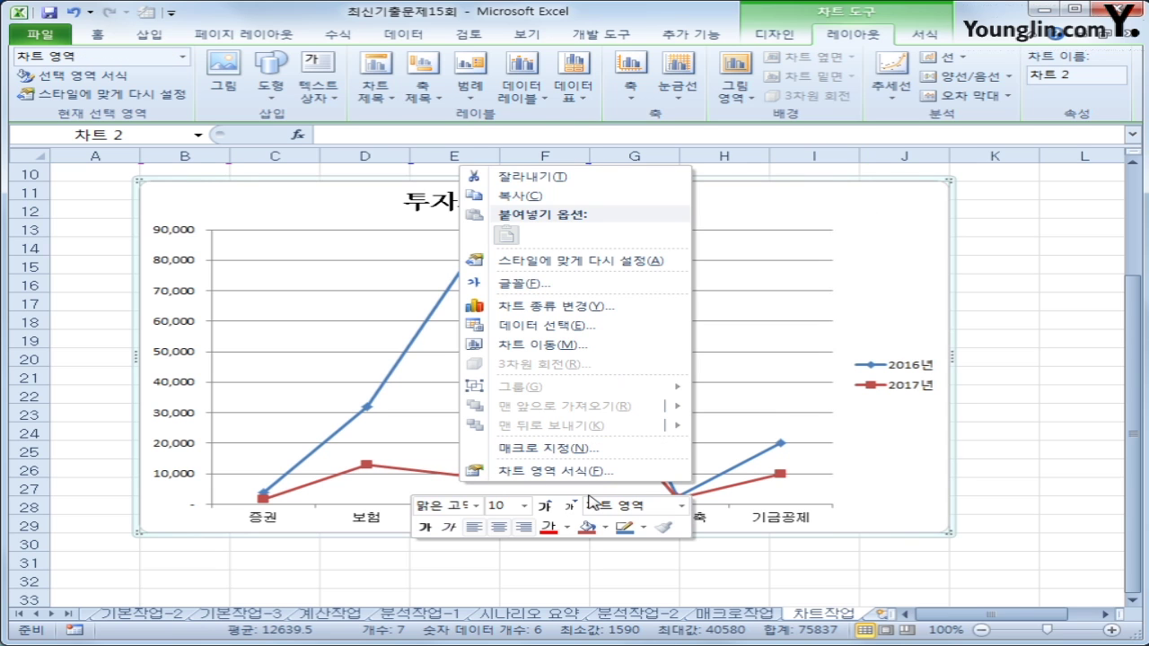
{"action": "left_click", "coordinate": [592, 476]}
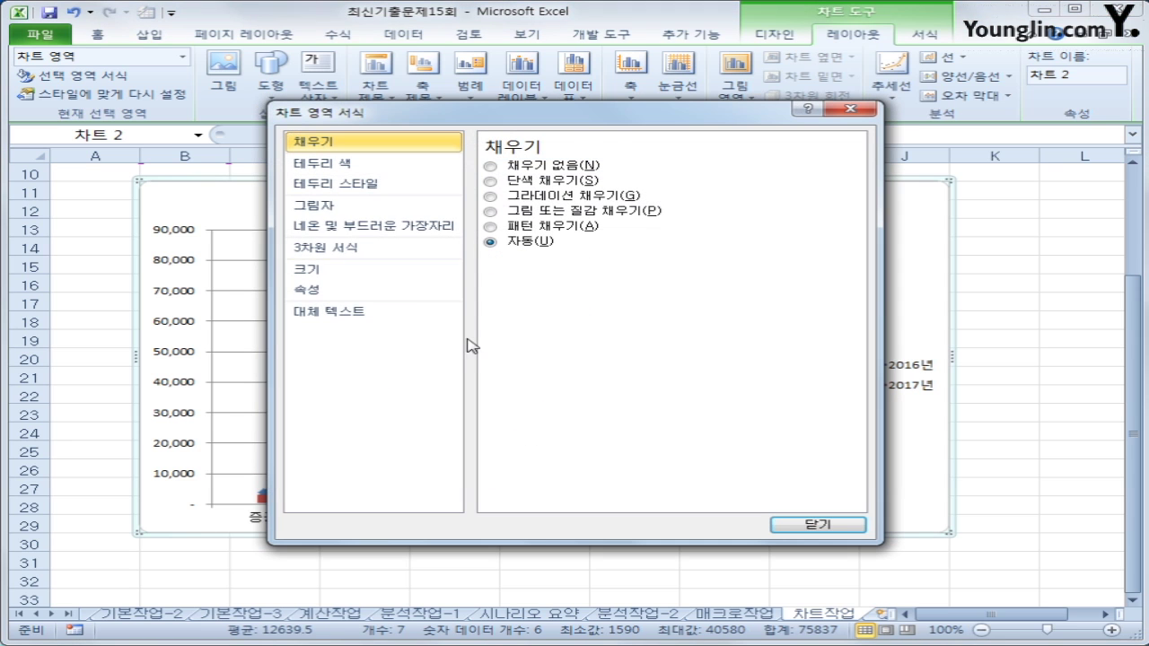
{"action": "left_click", "coordinate": [382, 185]}
{"action": "left_click", "coordinate": [533, 339]}
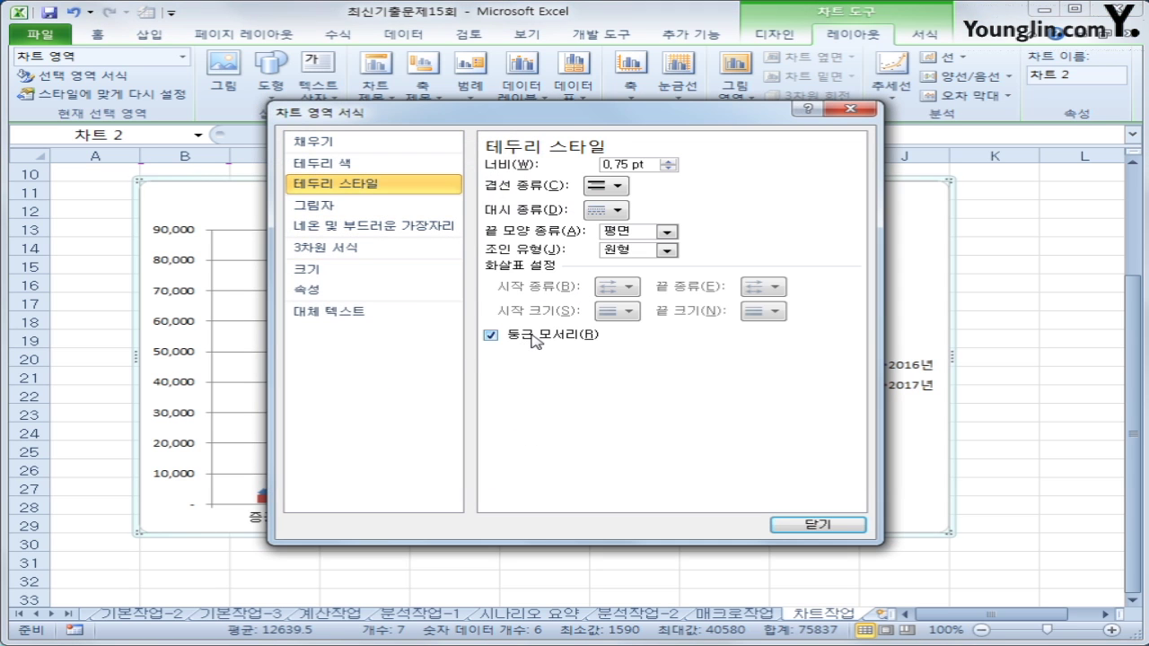
Step: Apply the first outer (바깥쪽) shadow preset to the chart area, close its formatting and deselect the chart
{"action": "left_click", "coordinate": [316, 205]}
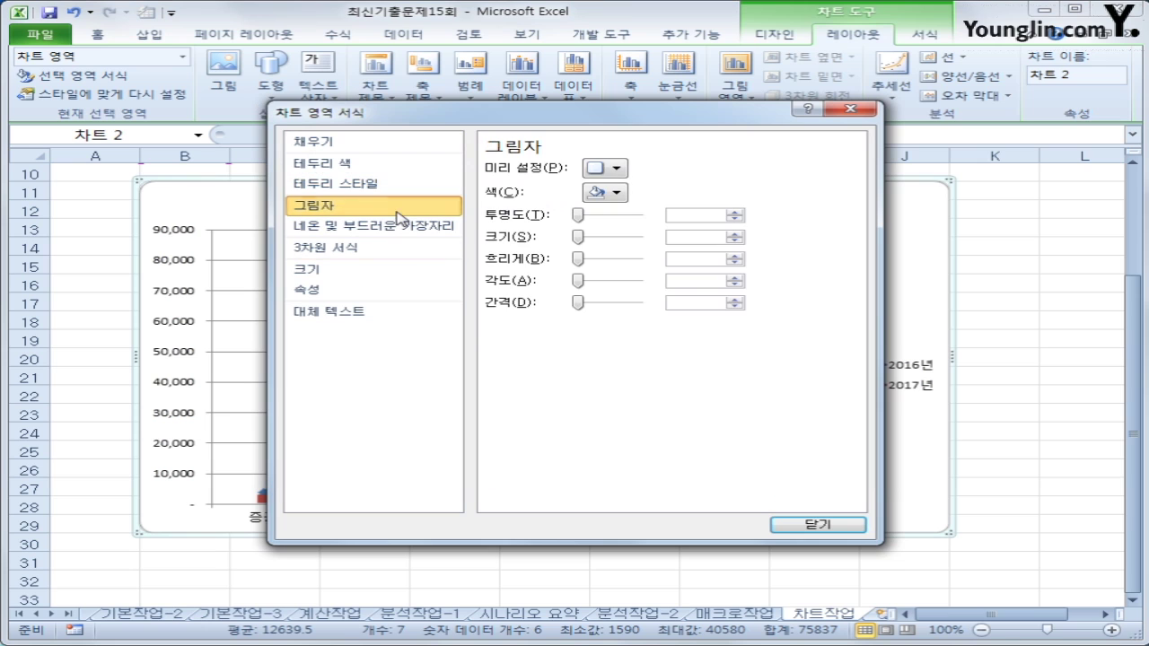
{"action": "left_click", "coordinate": [609, 171]}
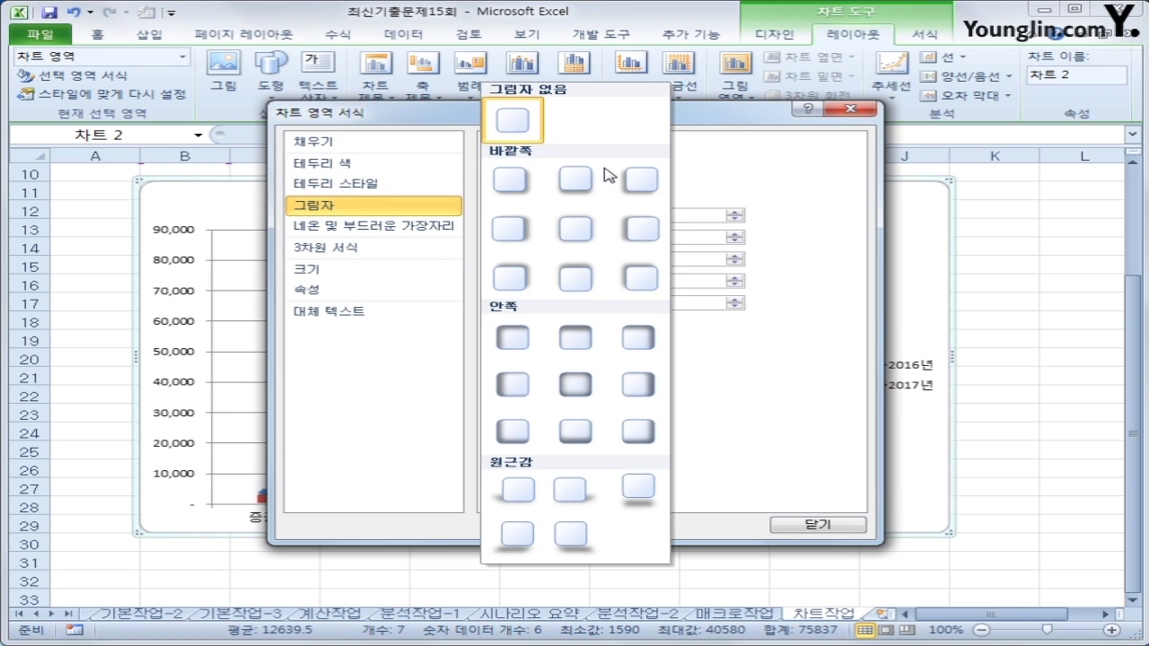
{"action": "left_click", "coordinate": [513, 185]}
{"action": "left_click", "coordinate": [817, 524]}
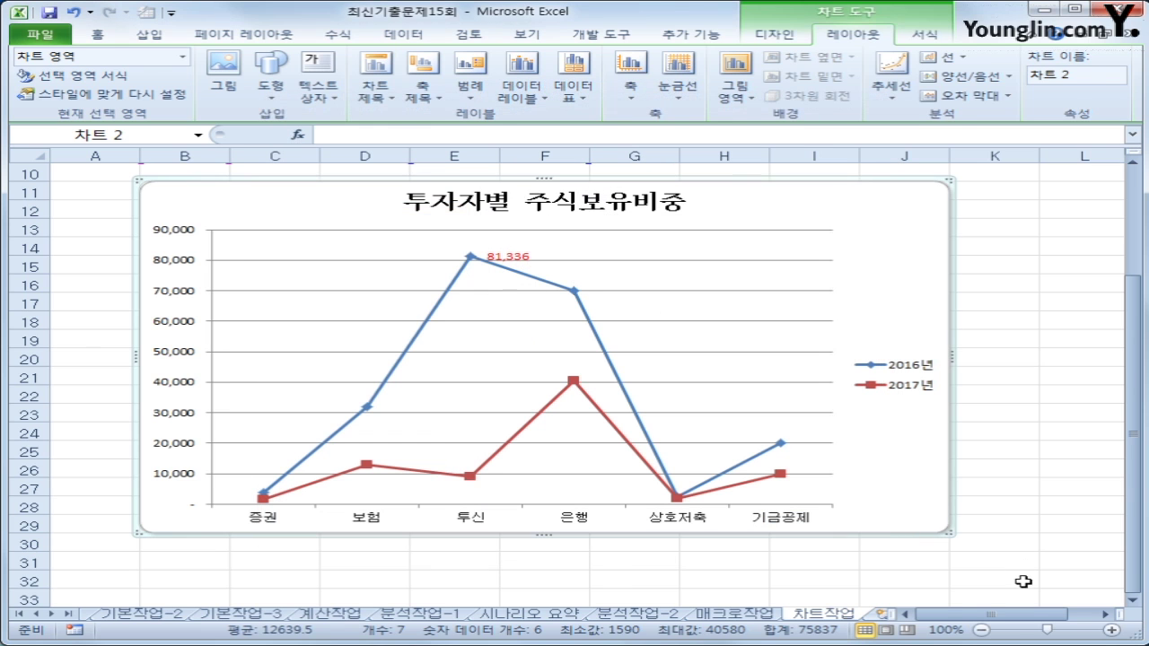
{"action": "left_click", "coordinate": [1021, 580]}
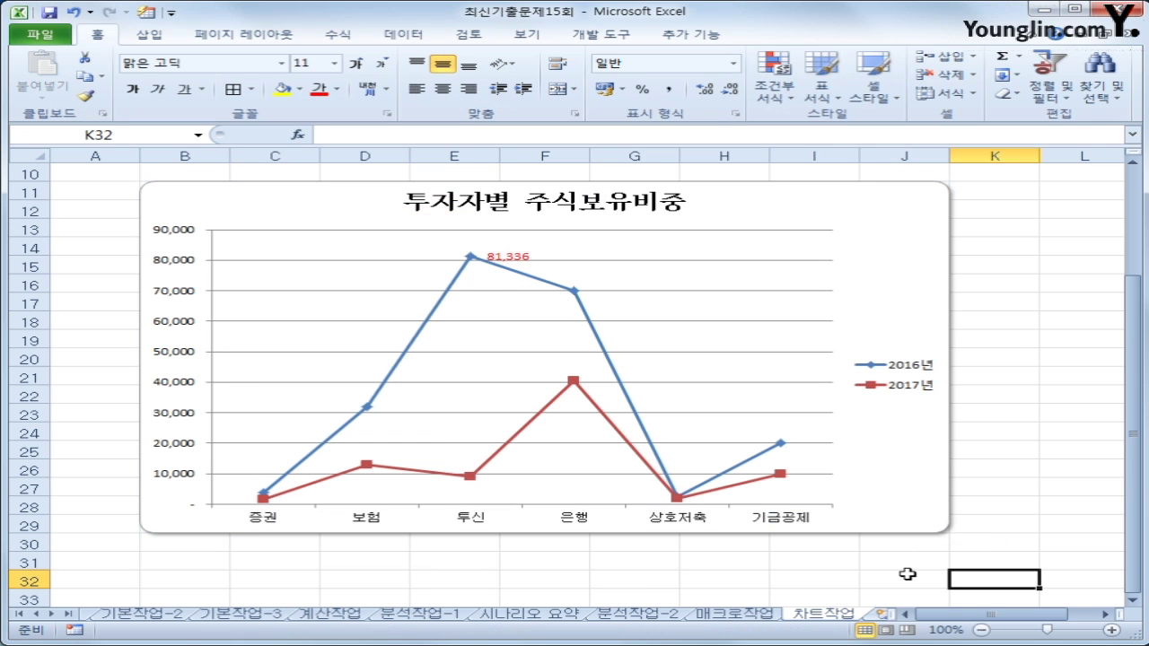
{"action": "left_click", "coordinate": [1065, 575]}
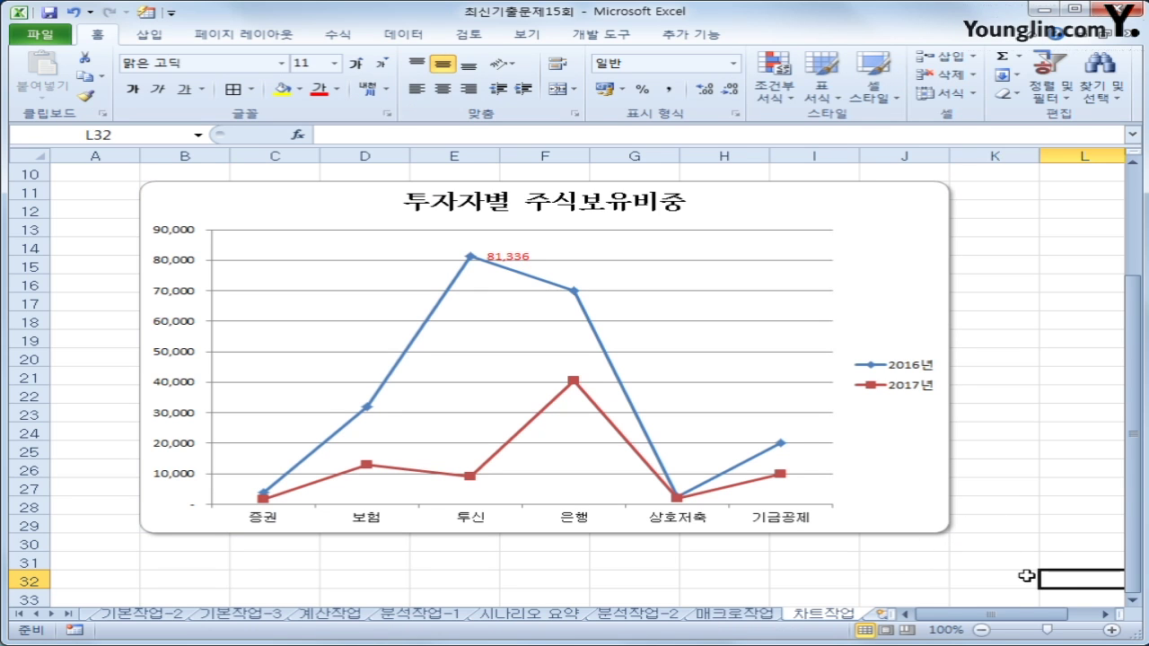